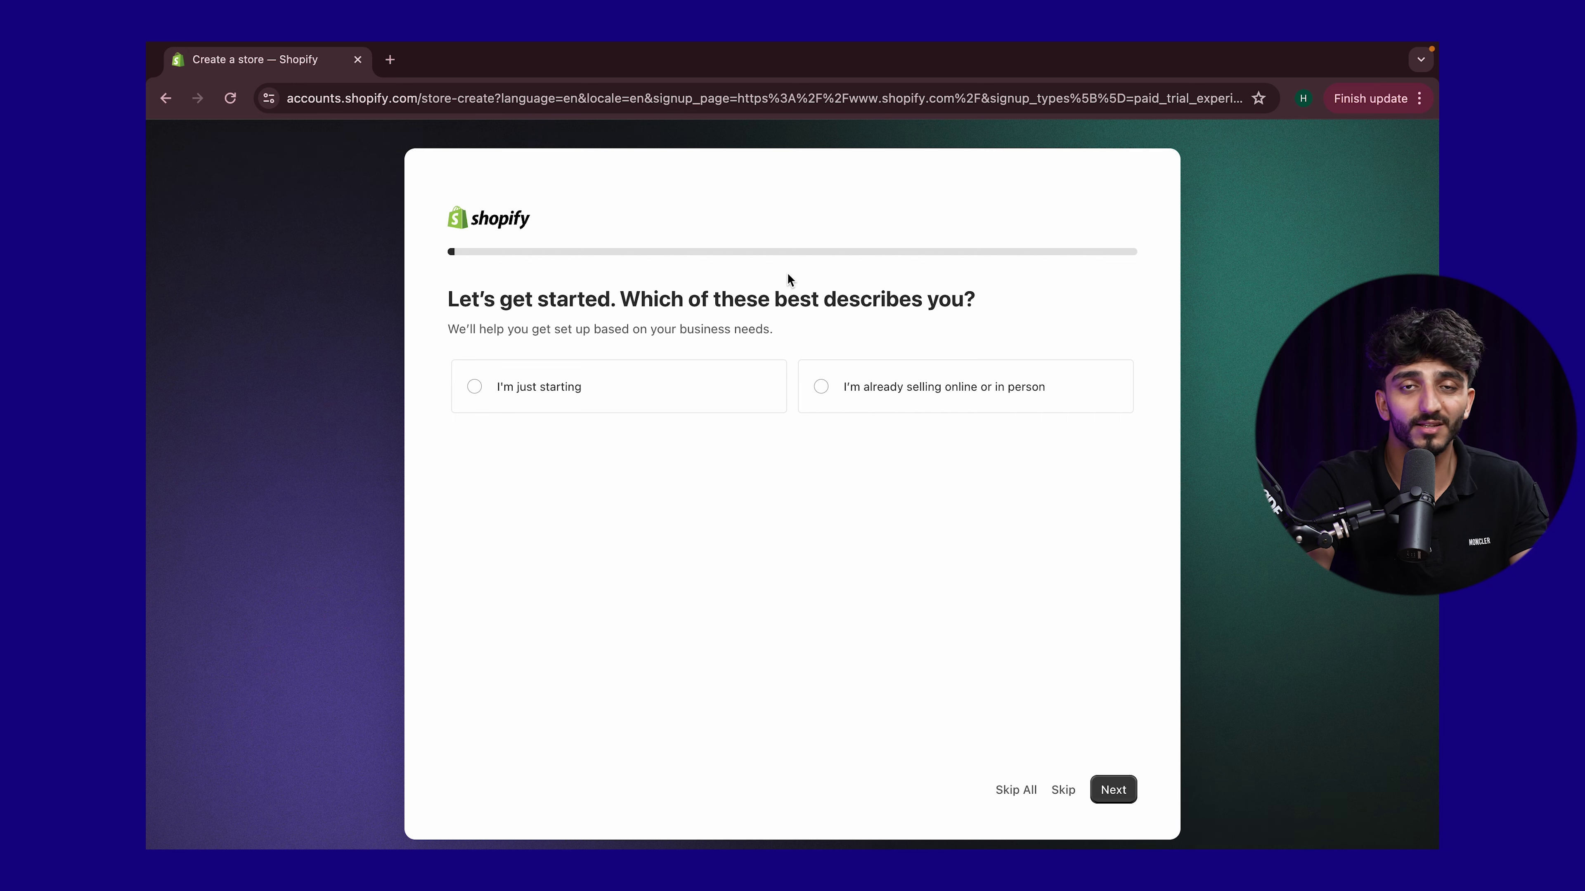
Step: Create the Shopify account with Google sign-up, skipping all onboarding questions and accepting United Arab Emirates as the business location
click(1017, 790)
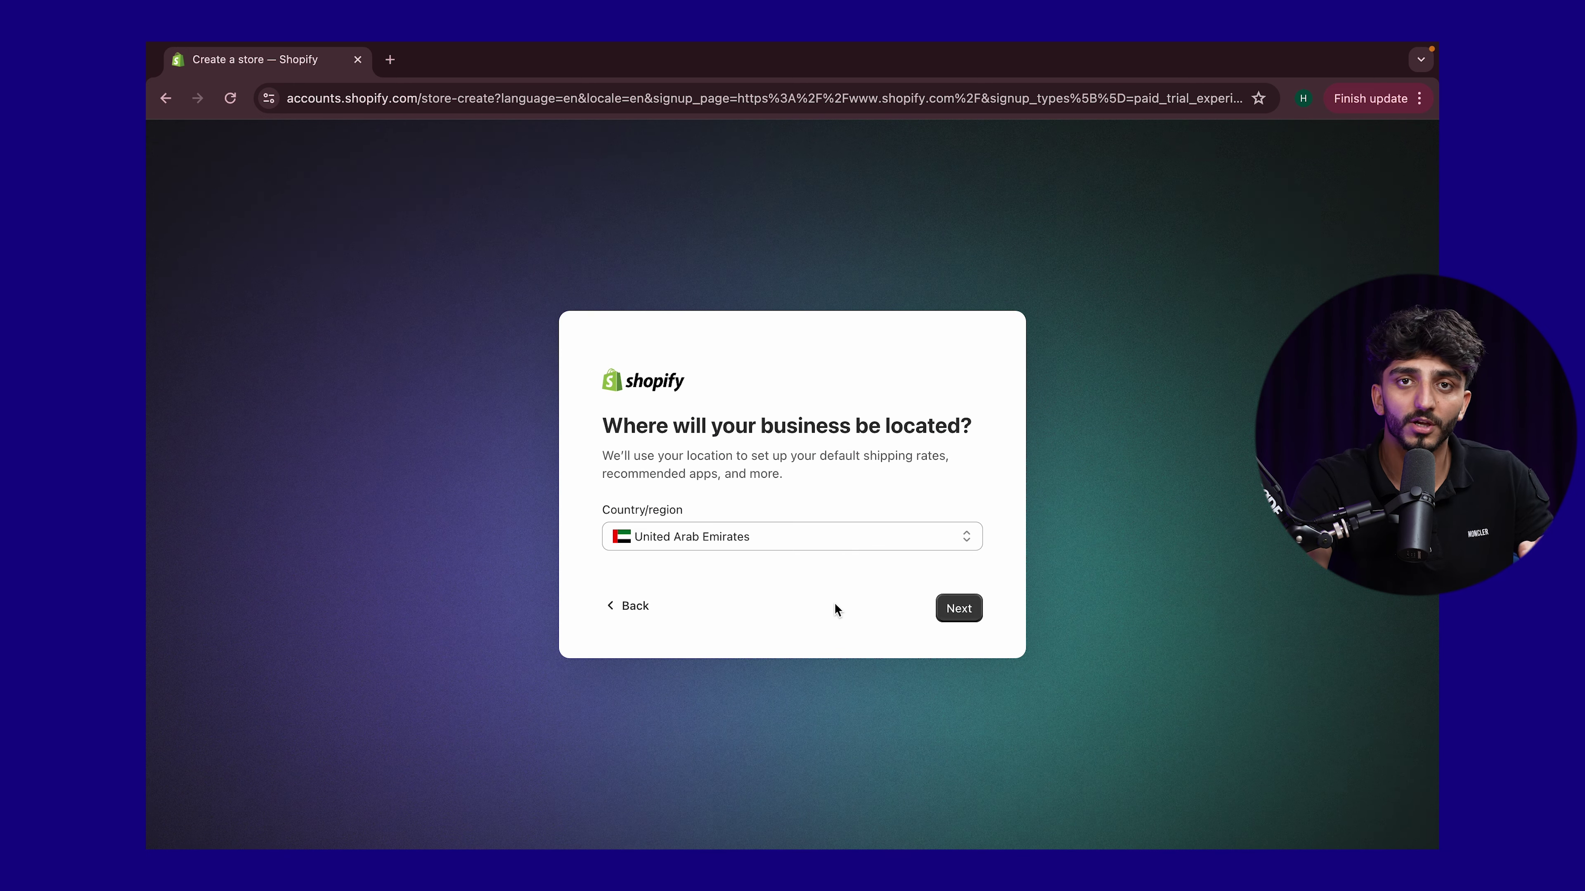
click(956, 618)
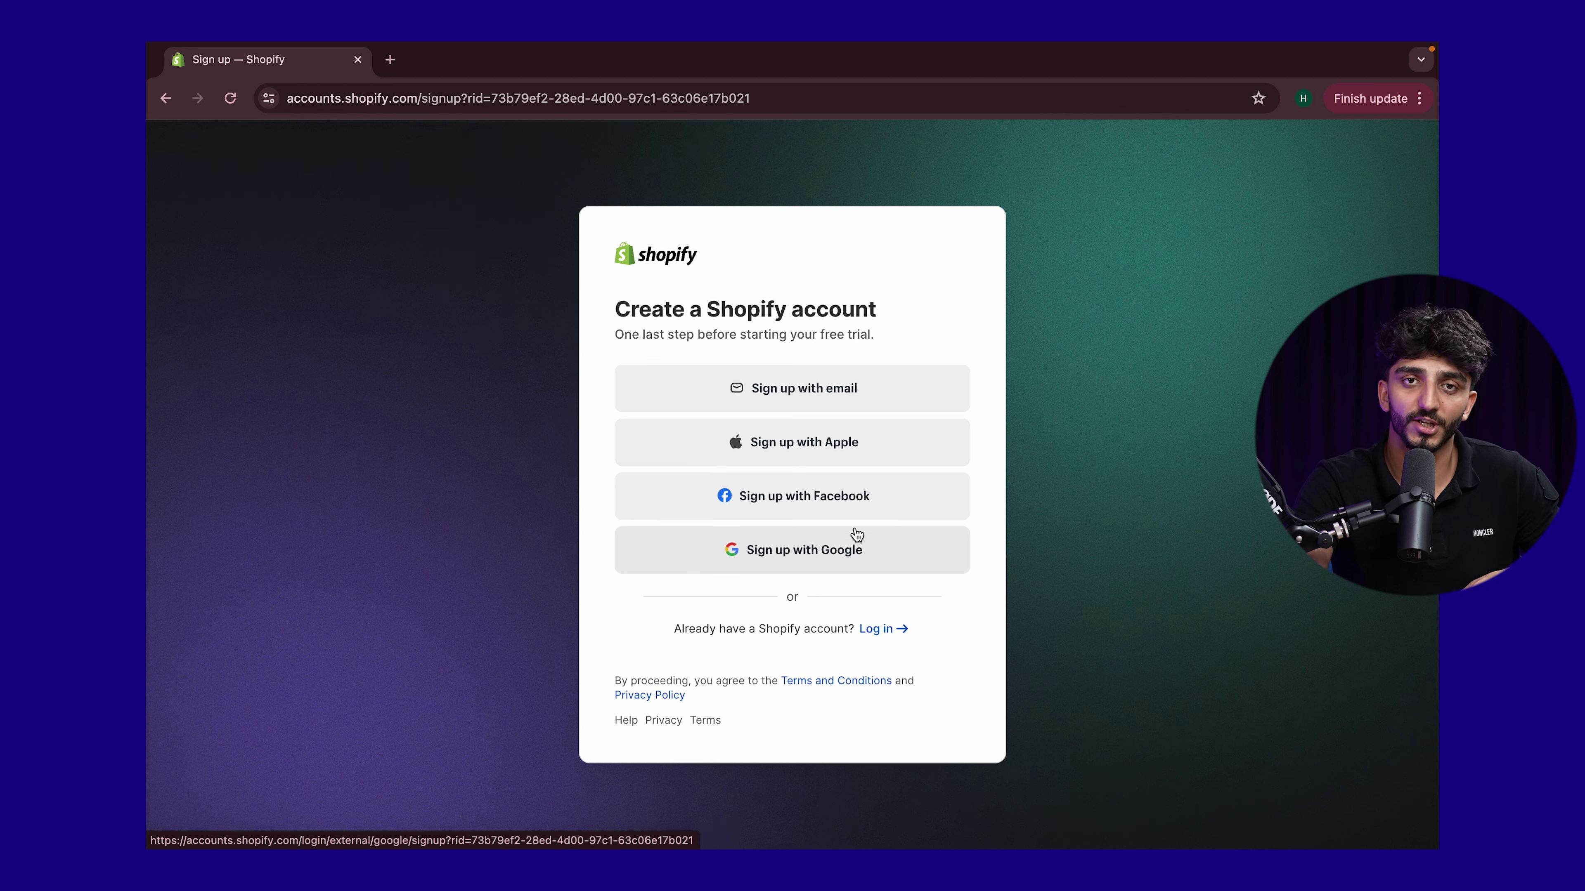
click(823, 570)
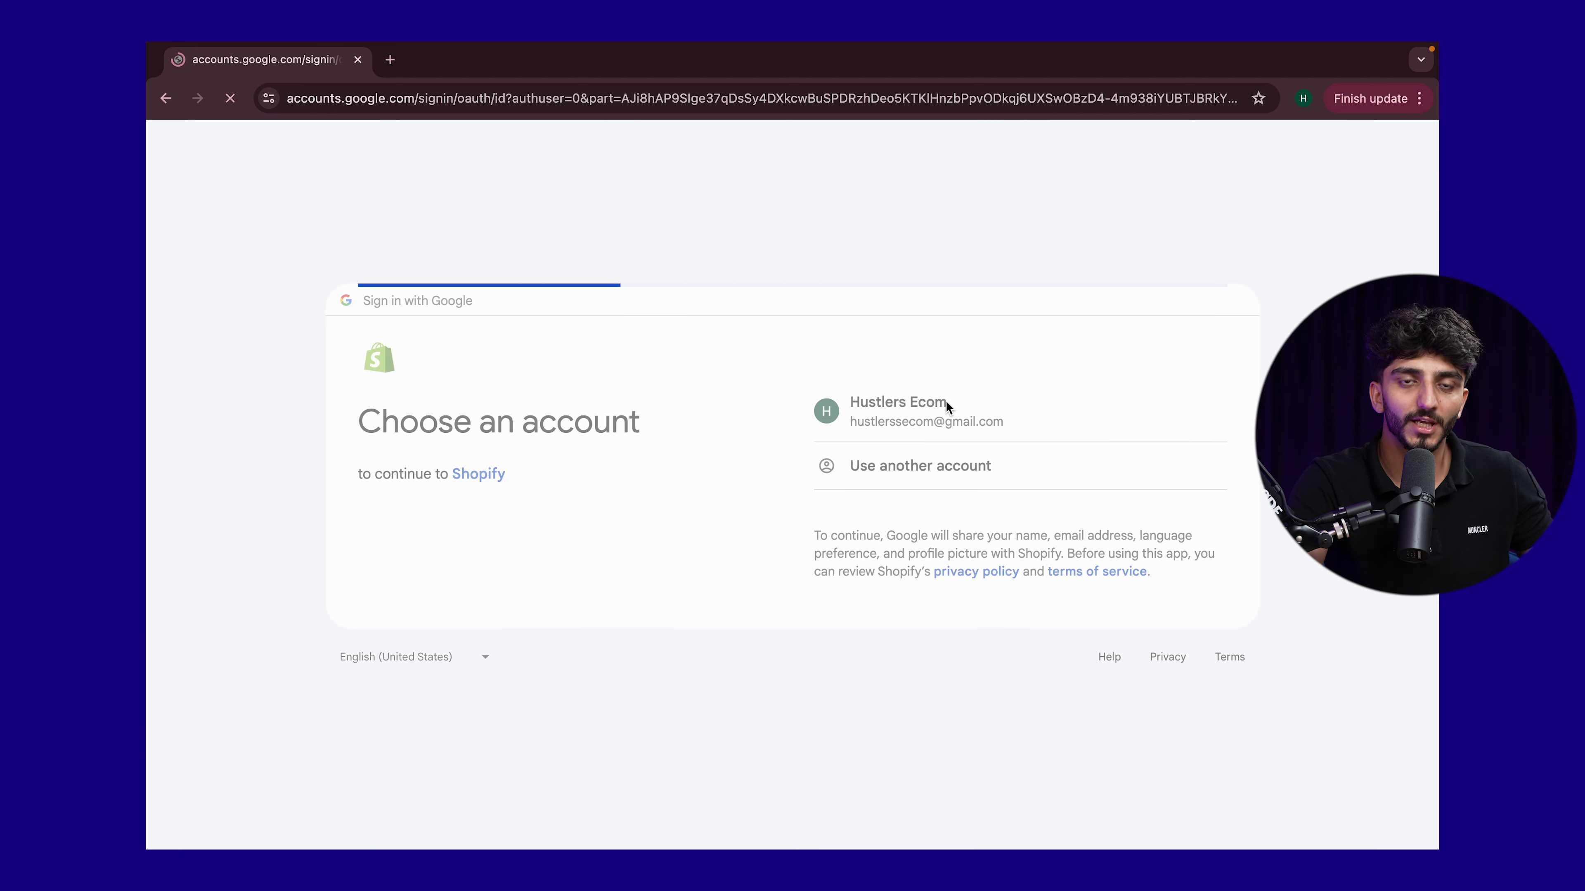
click(947, 406)
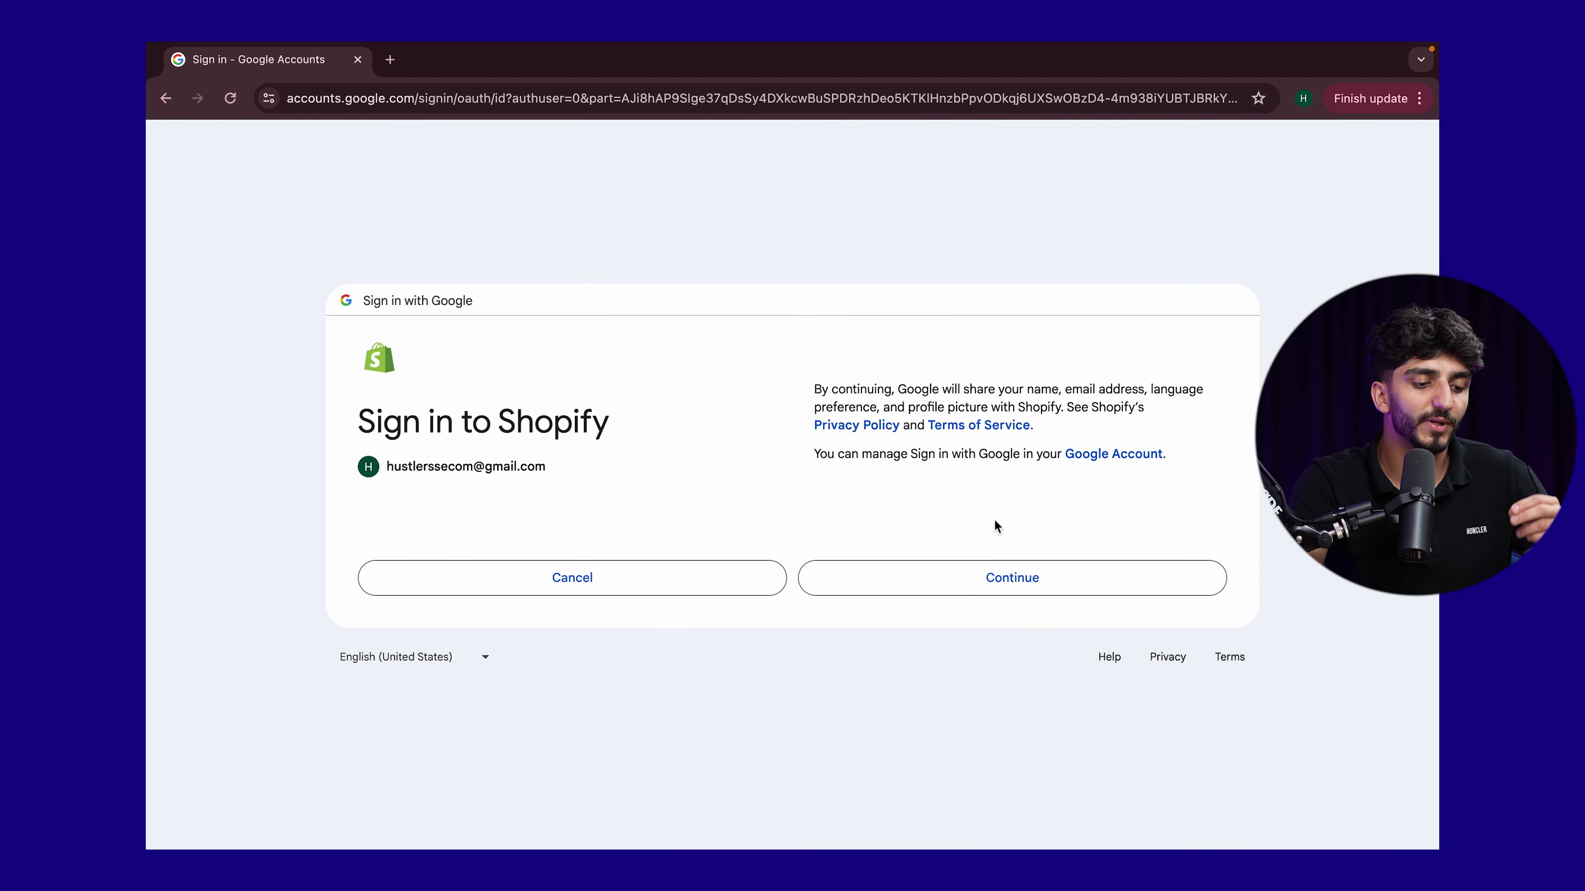
click(1000, 588)
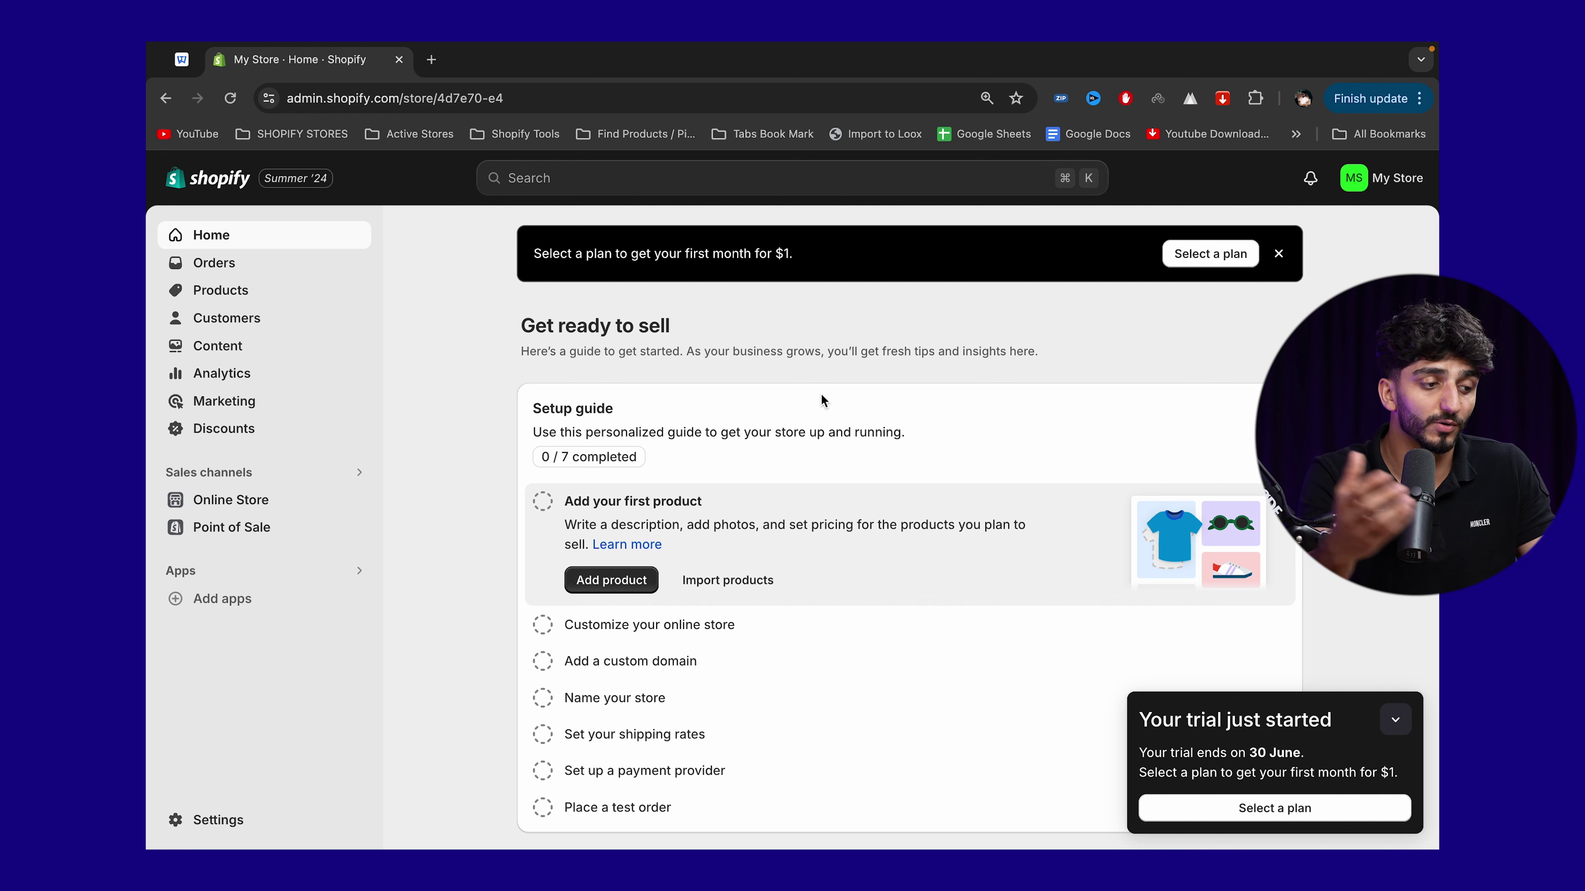
Step: Open the plan choices from the store's settings and select the Basic plan
click(209, 818)
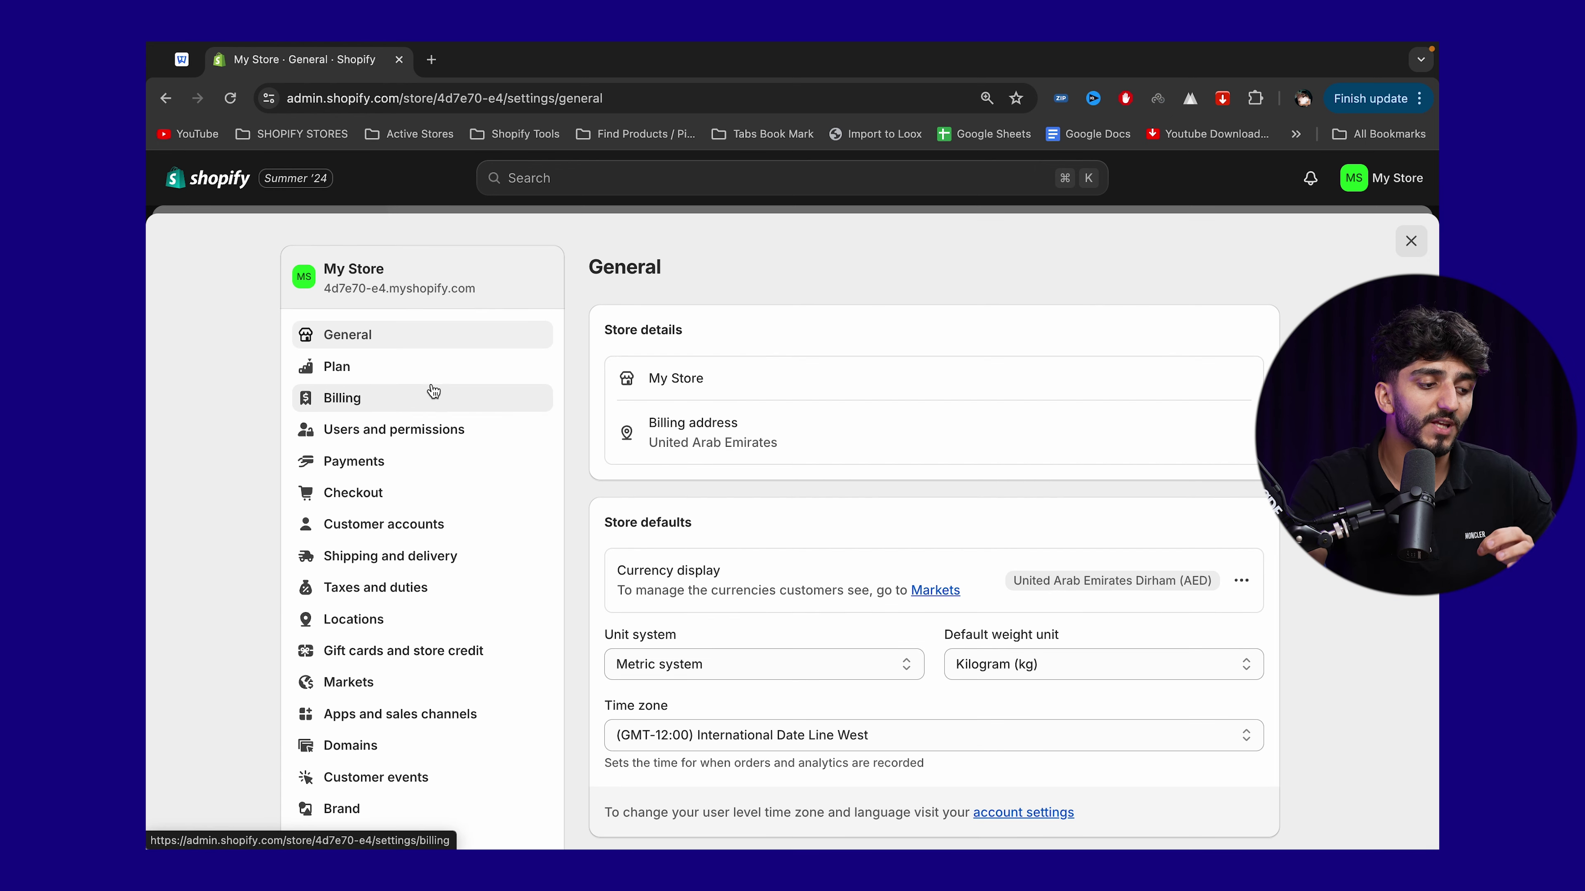
click(425, 370)
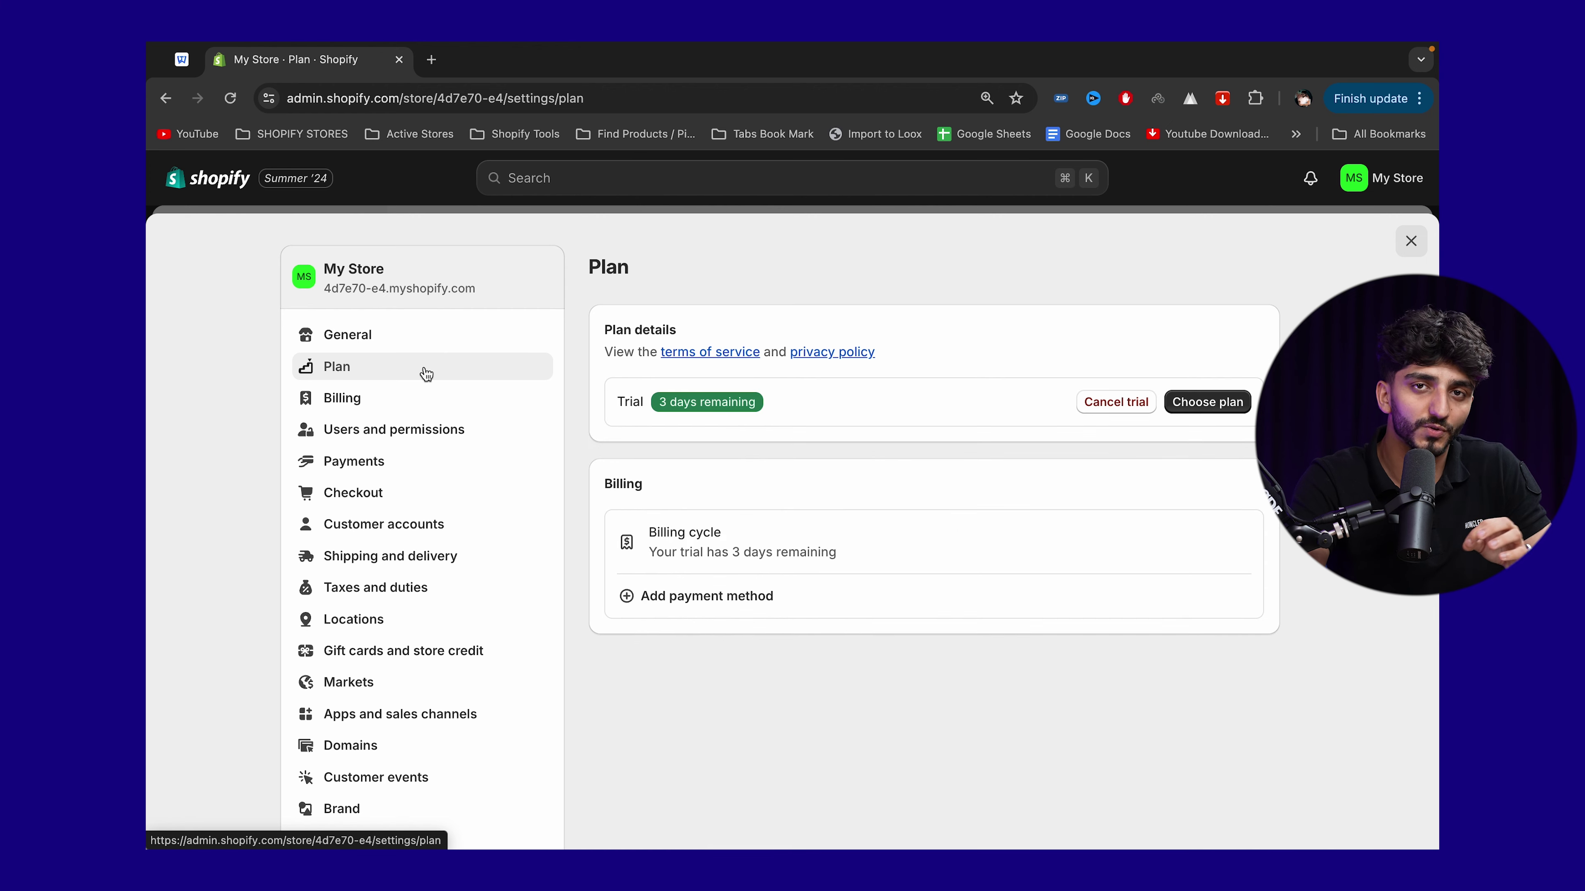
click(1204, 405)
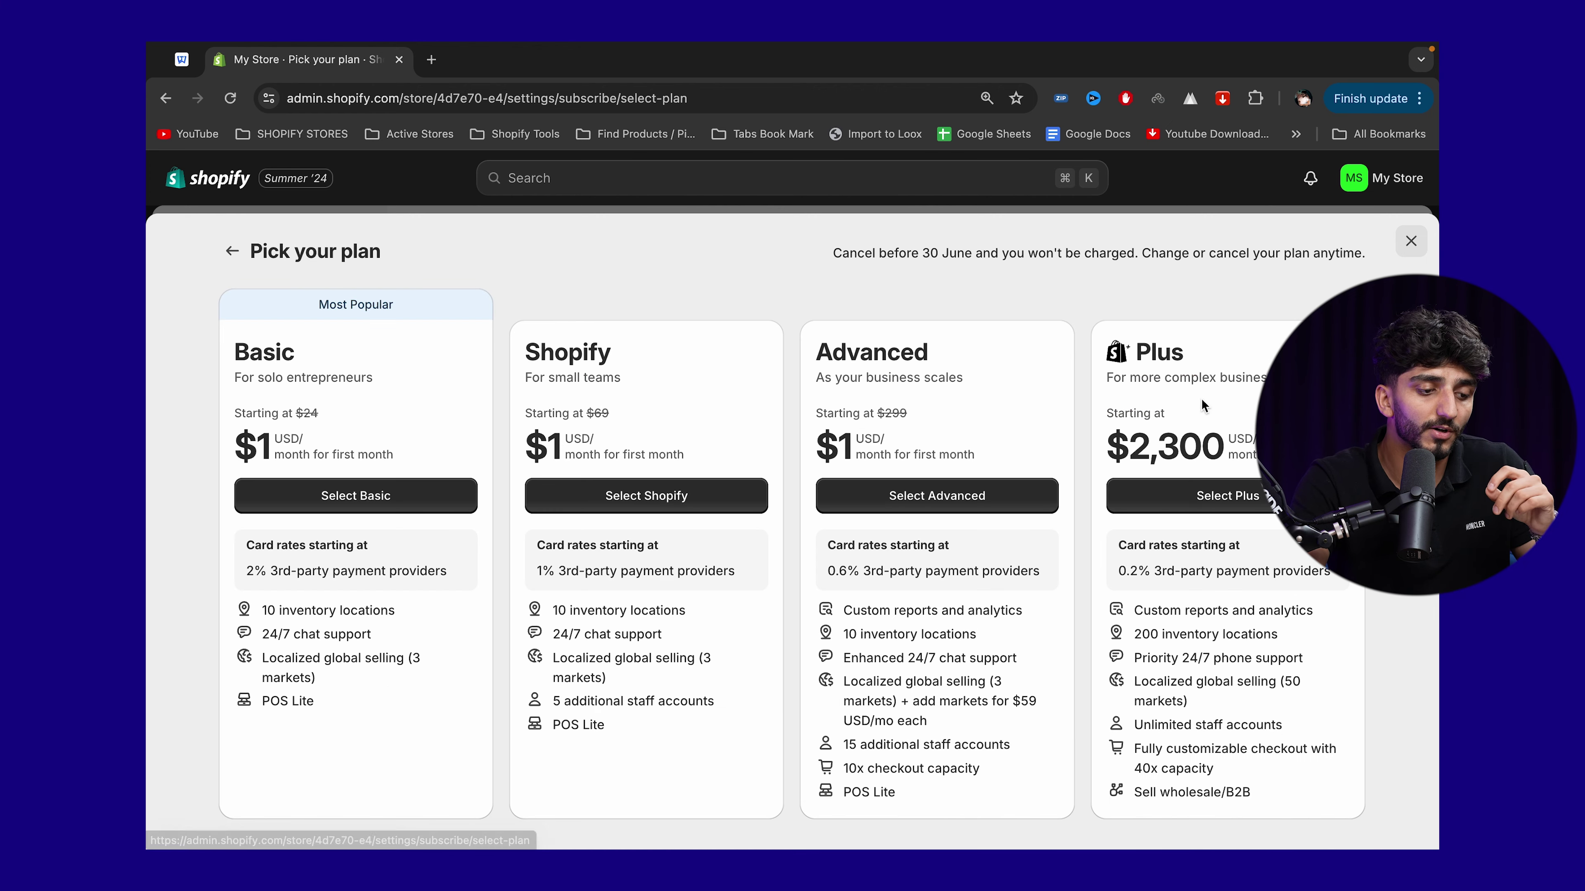
click(367, 497)
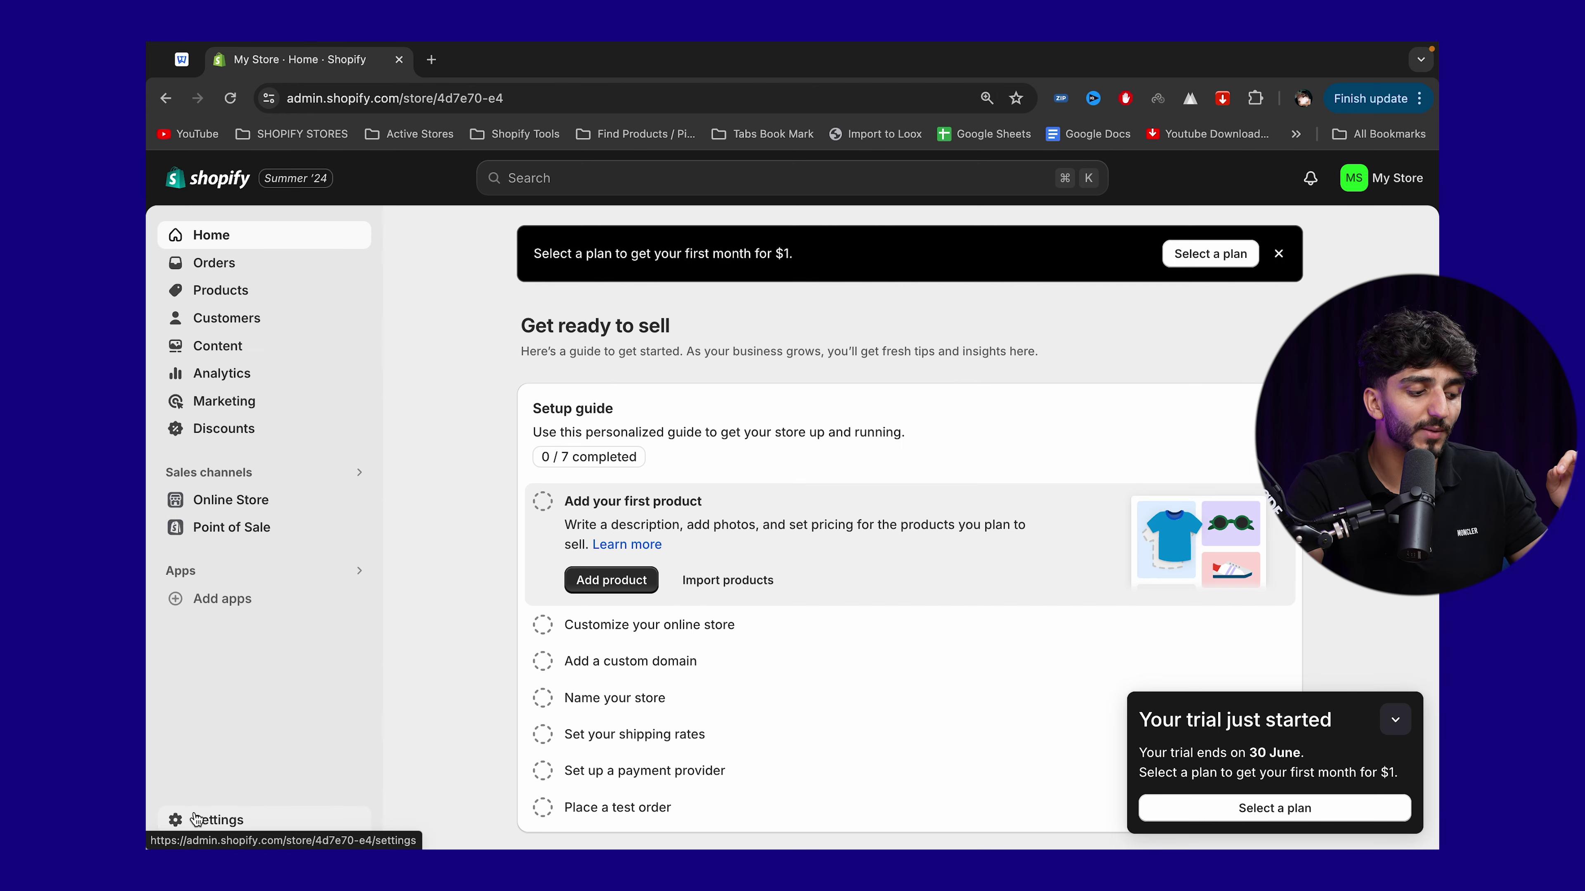
Step: Open the store profile for editing in the general settings and select the whole store name
click(198, 819)
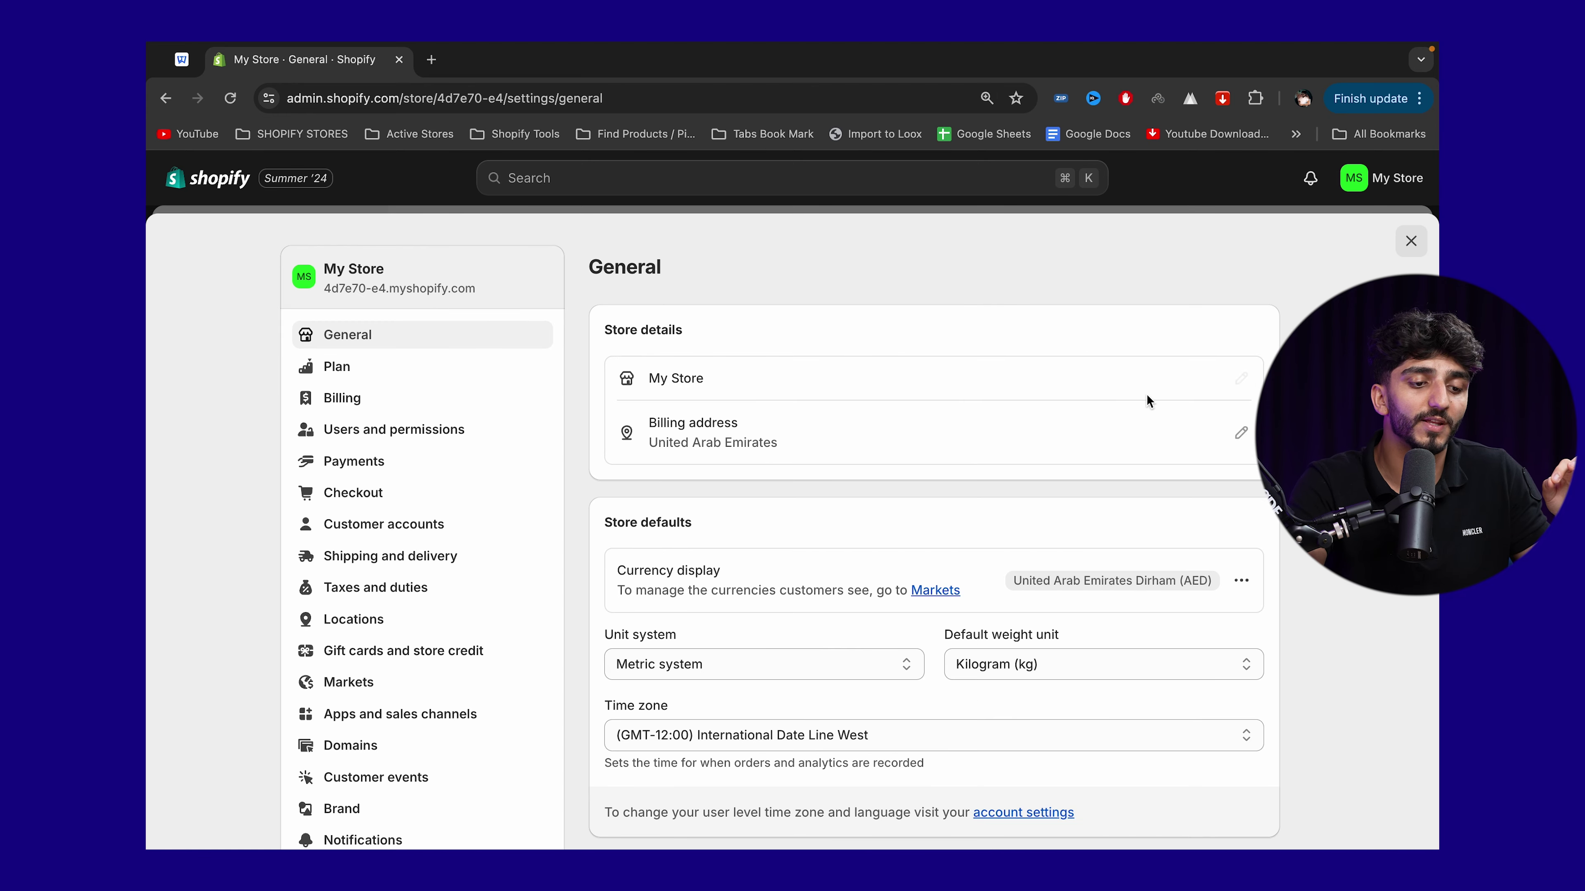
click(1240, 378)
drag(654, 471, 483, 468)
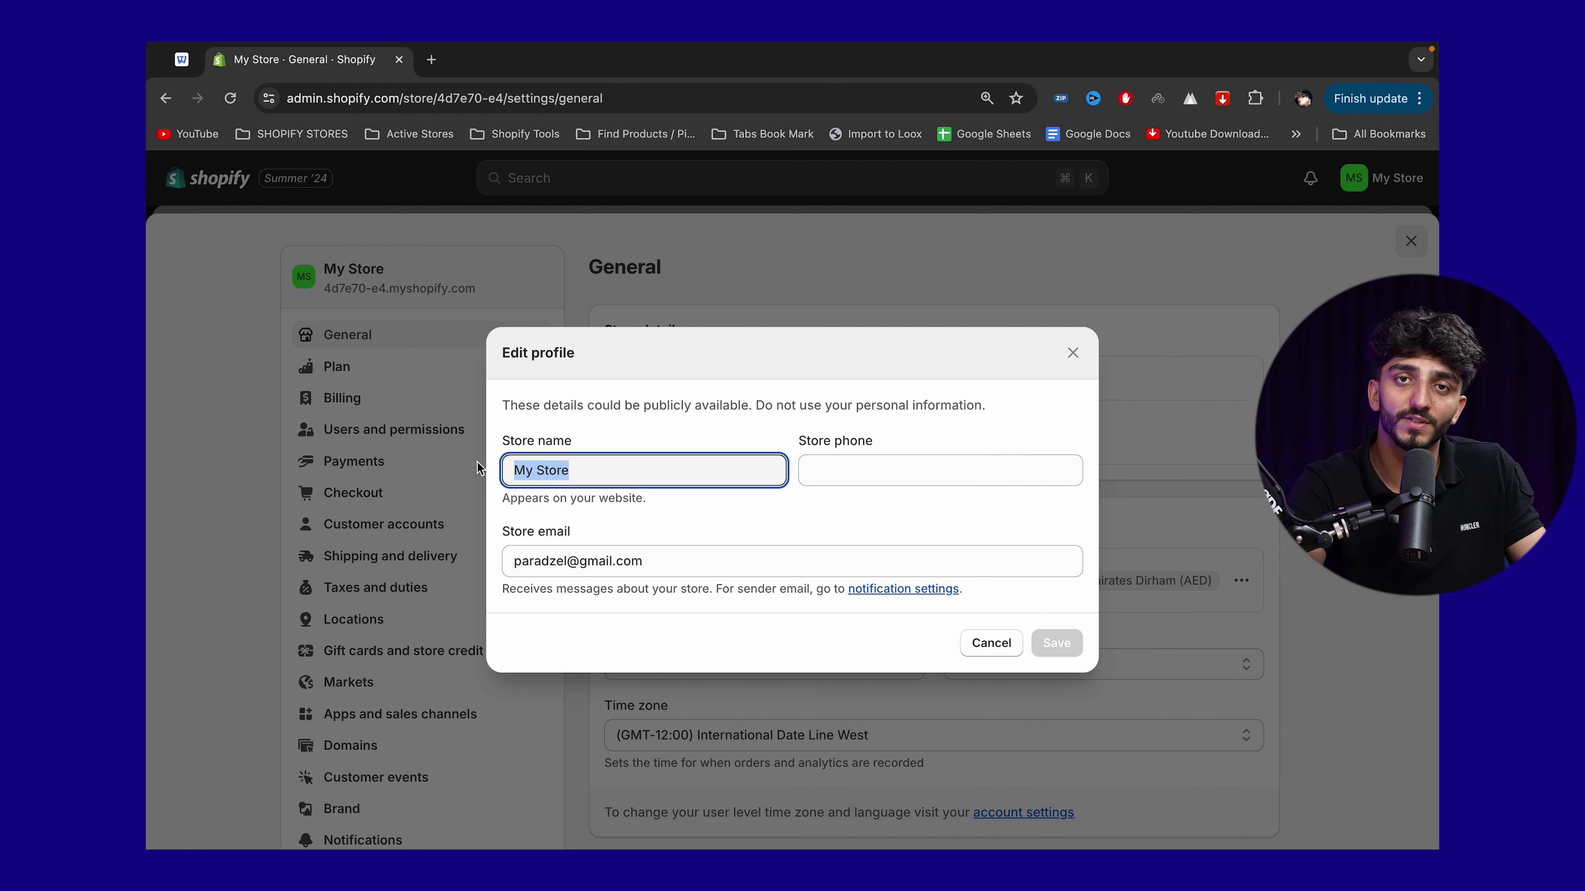
Step: Open namelix.com in a new tab and start the business name generator with the keyword STORE
key(super+t)
text(namelix.com)
key(Return)
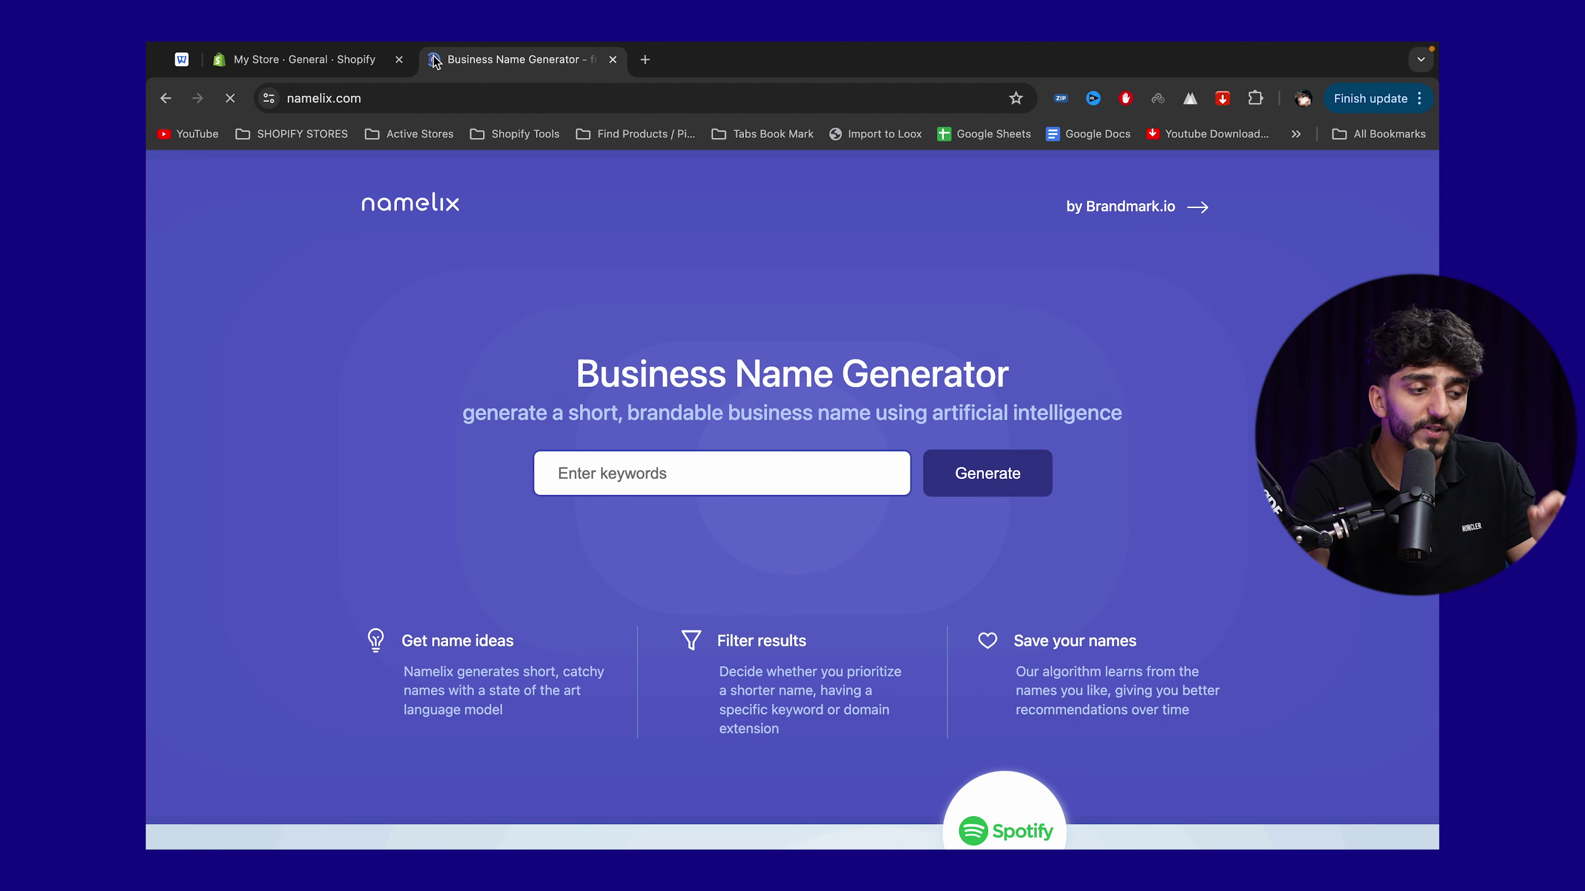
click(684, 478)
text(STORE)
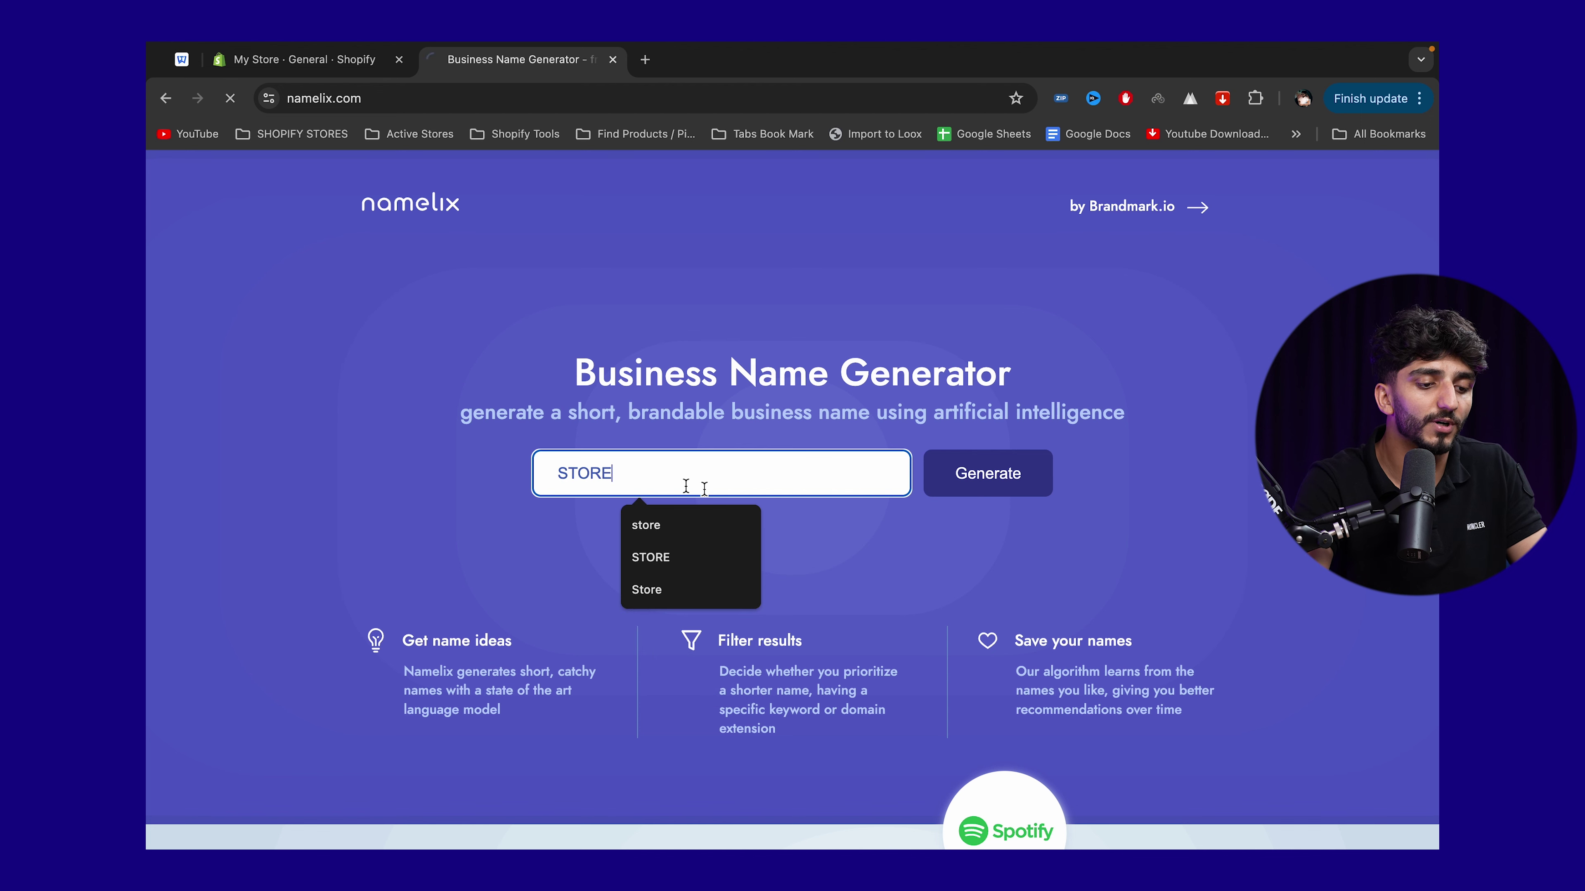
click(988, 474)
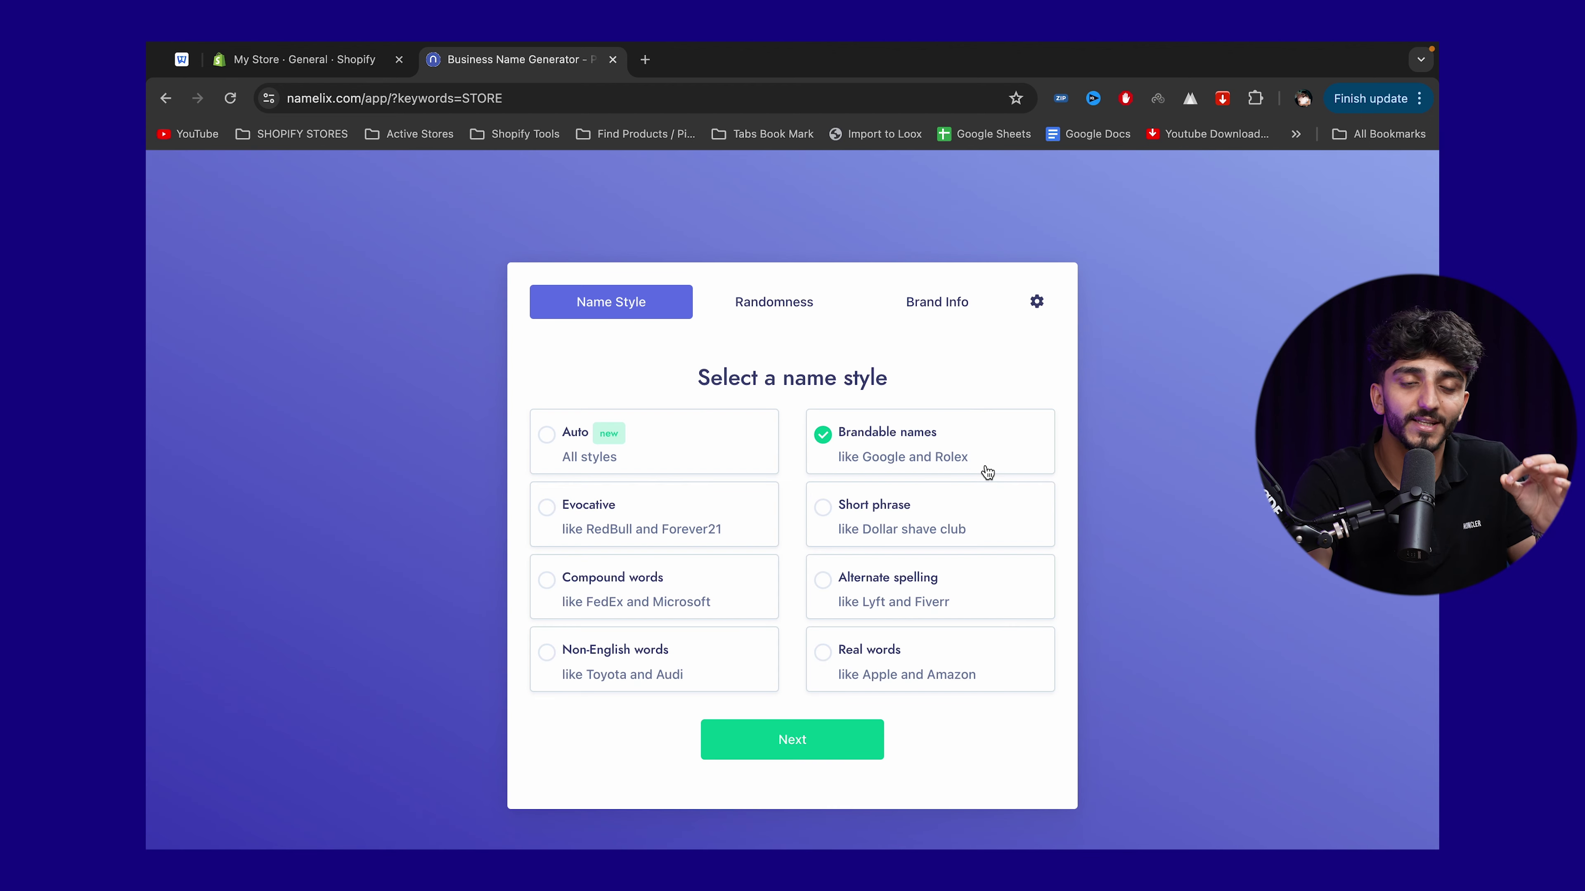
Step: Generate business names with the Auto style and the description EYEWEAR, and open the VIStore logo suggestion
click(749, 731)
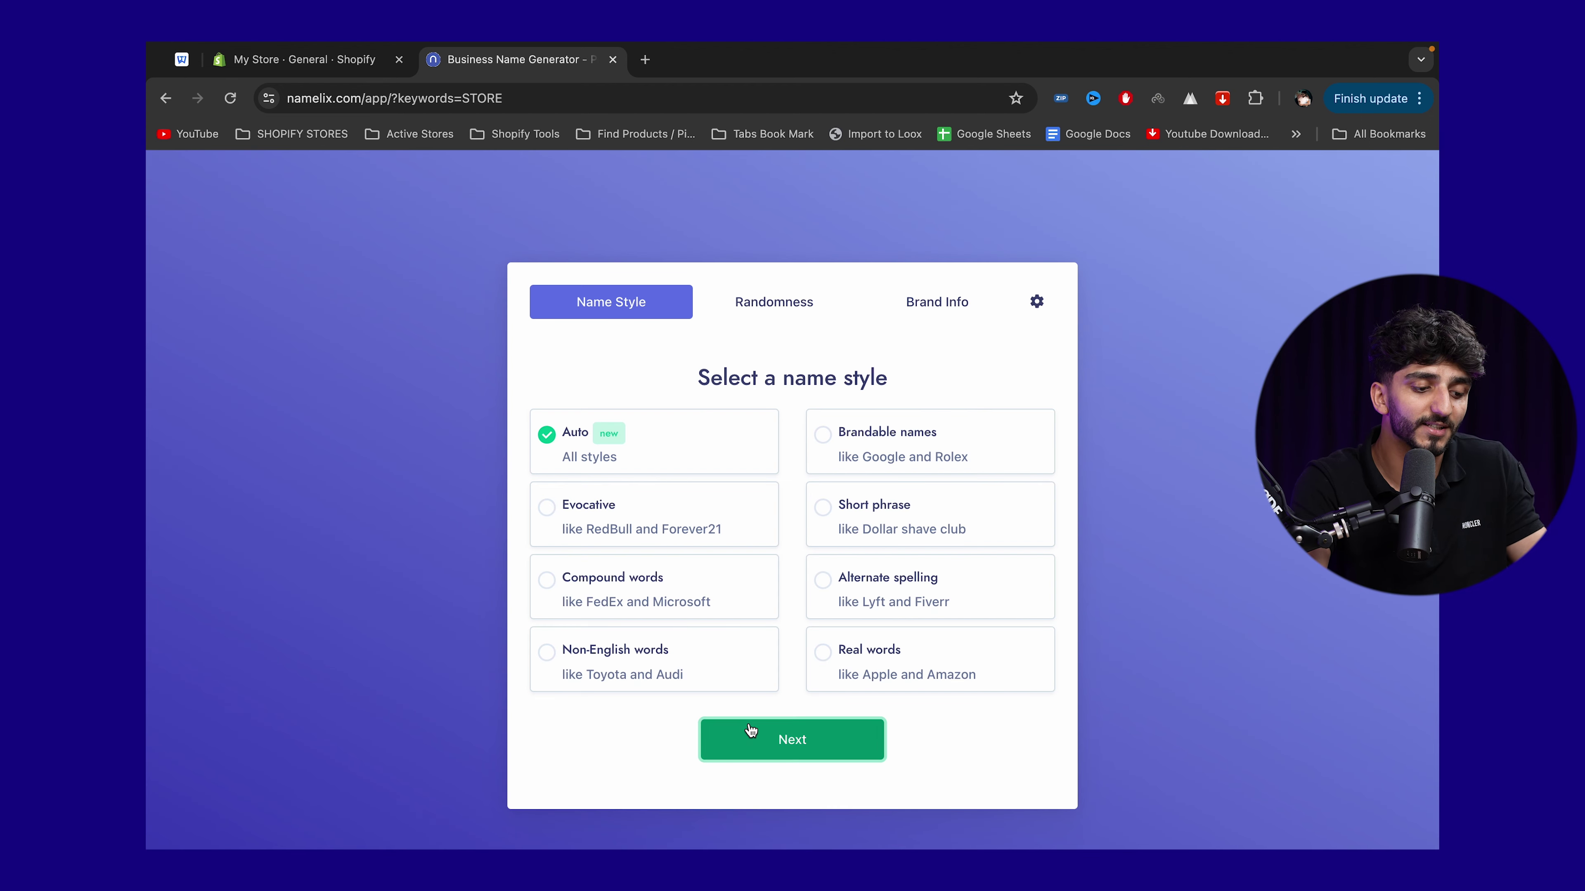
click(751, 730)
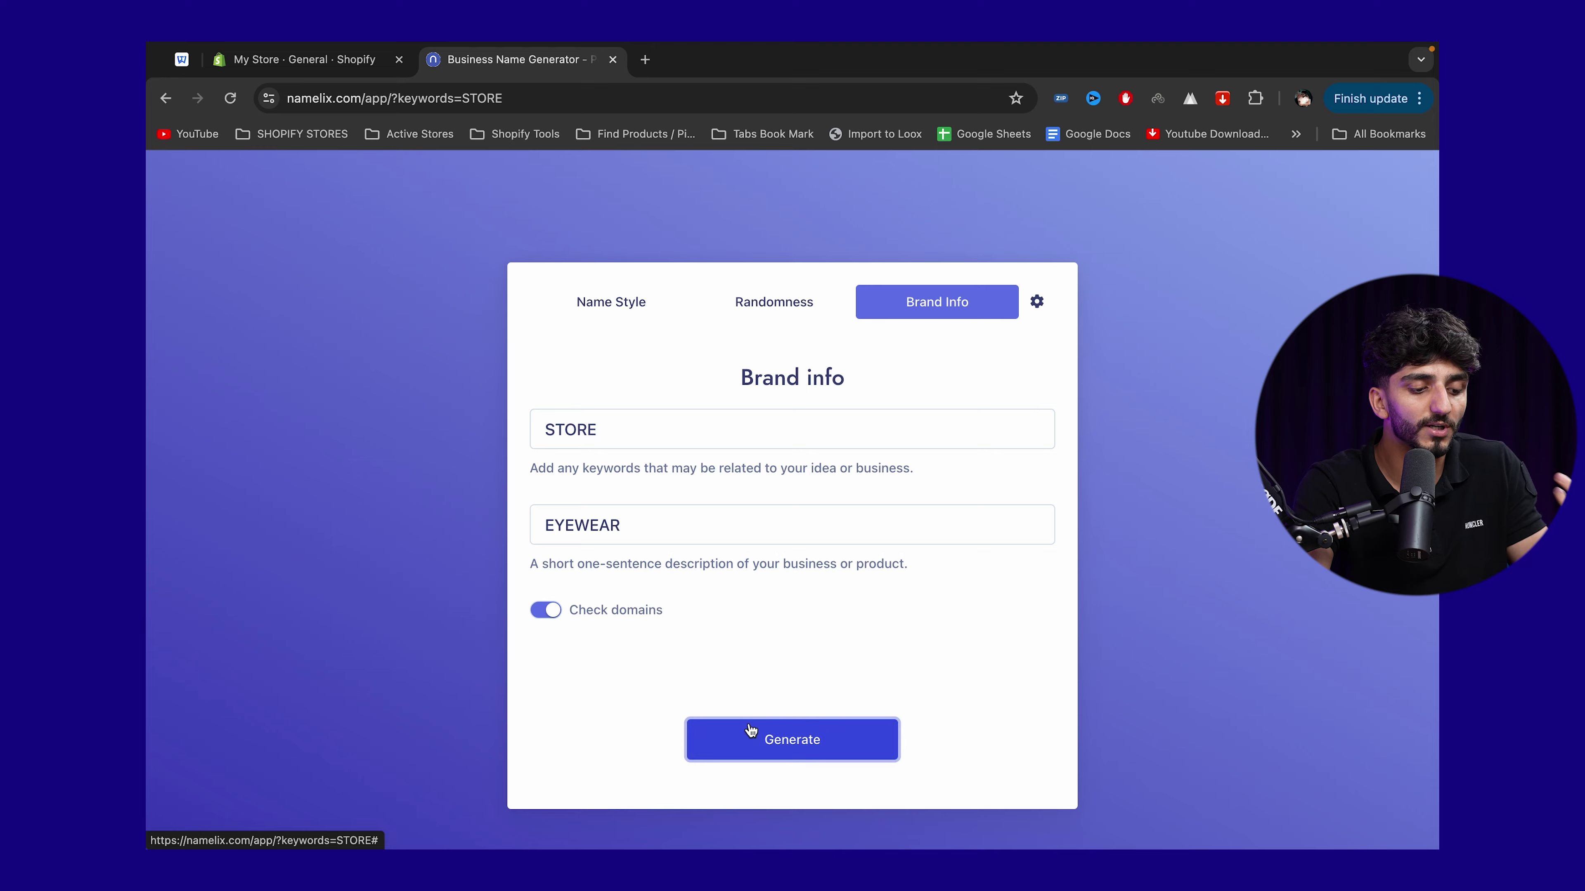
click(751, 730)
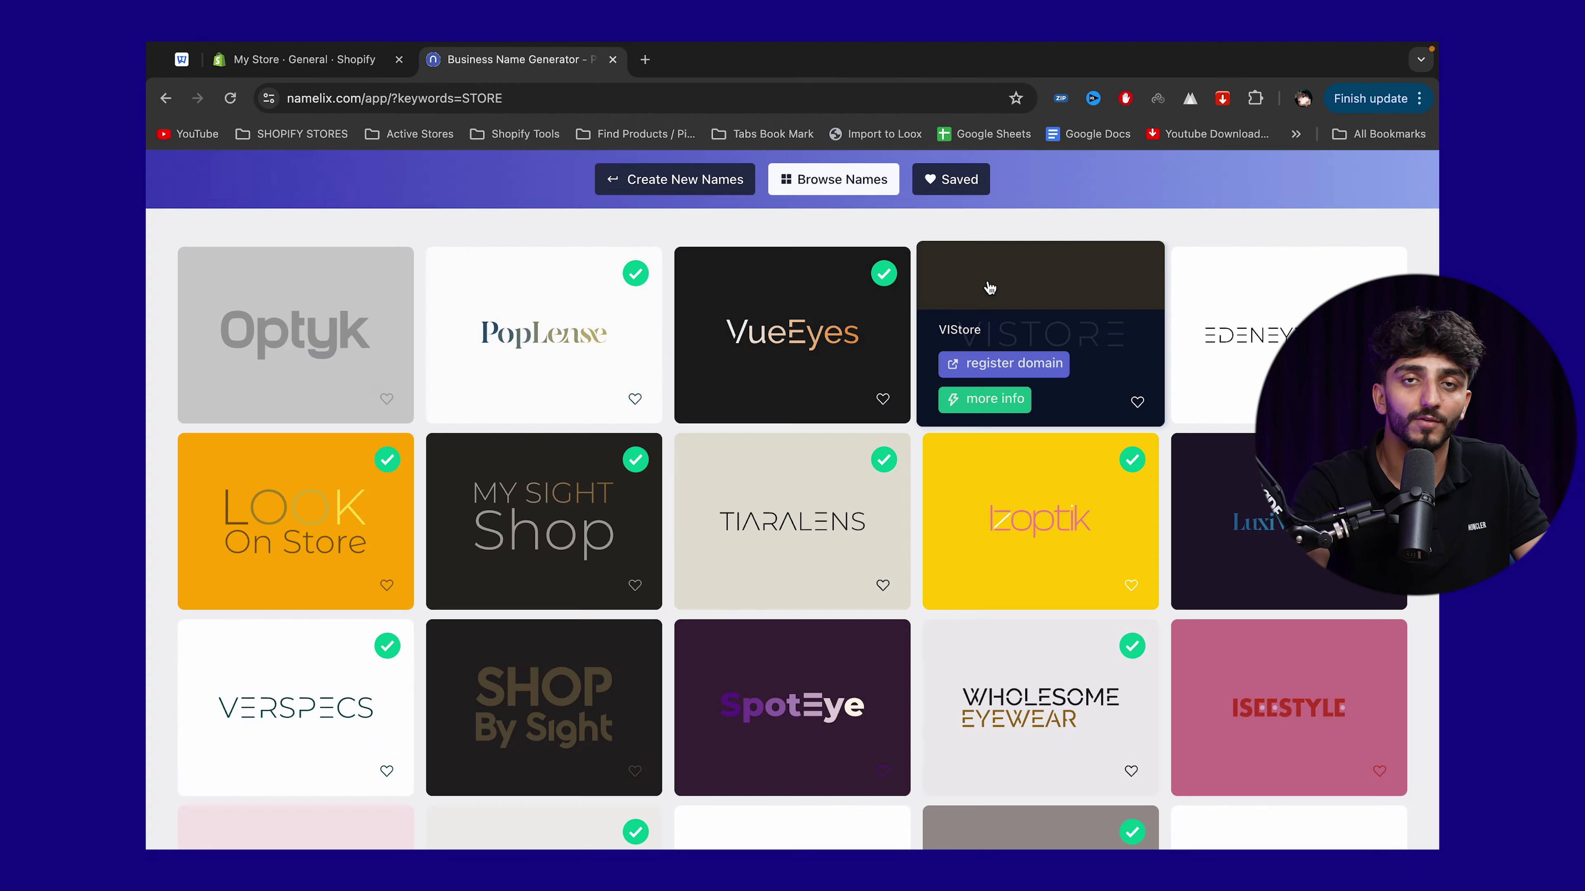
click(989, 287)
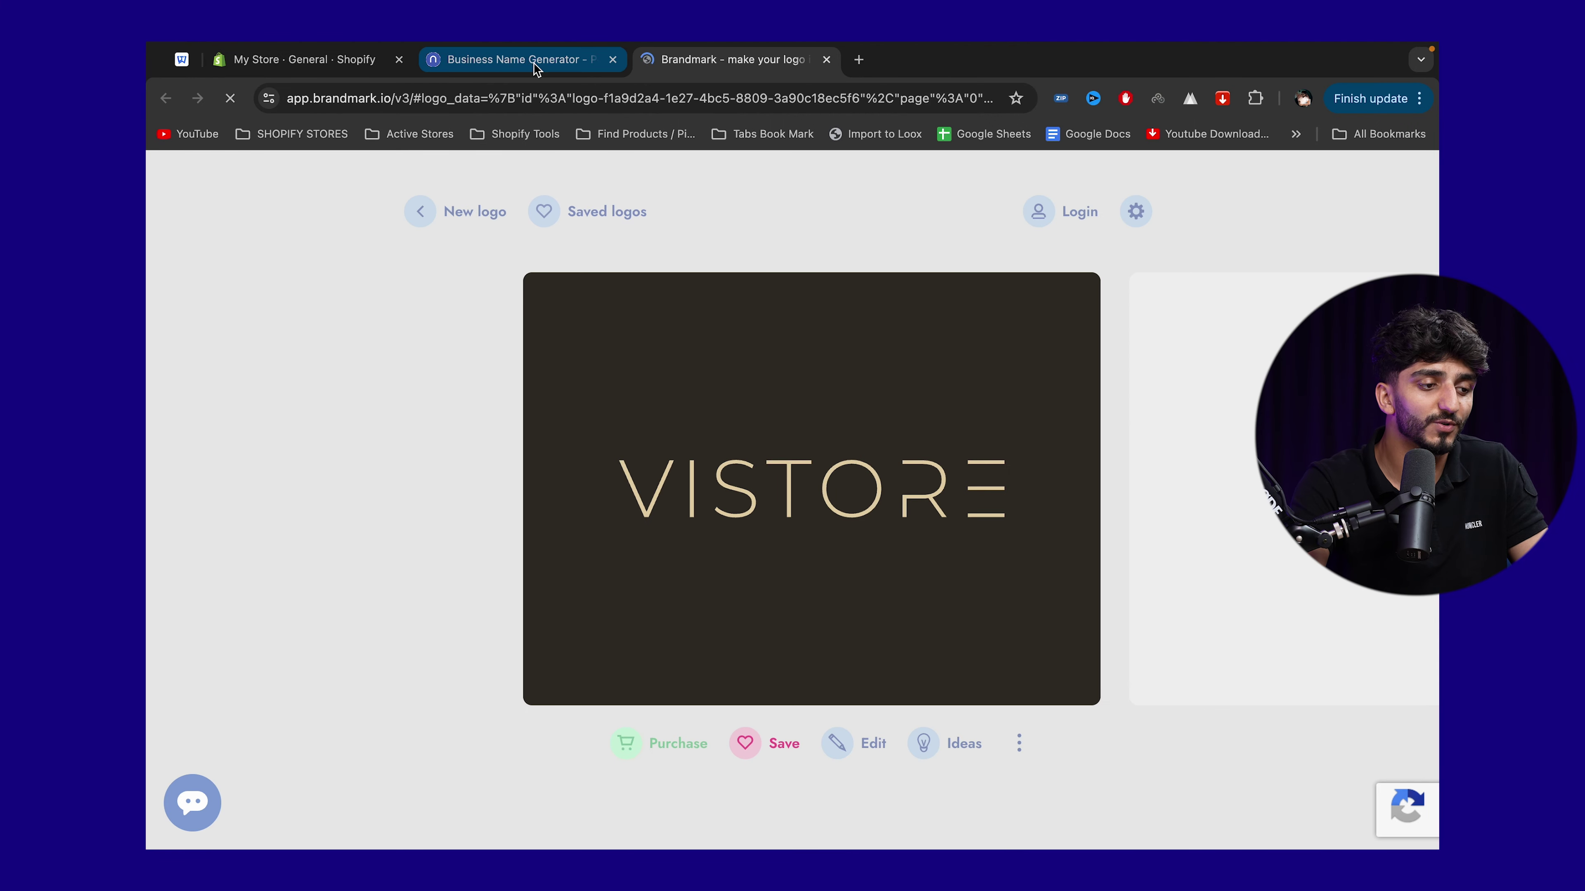
Step: Switch back to the Shopify store profile and save Vistore as the store name
click(524, 59)
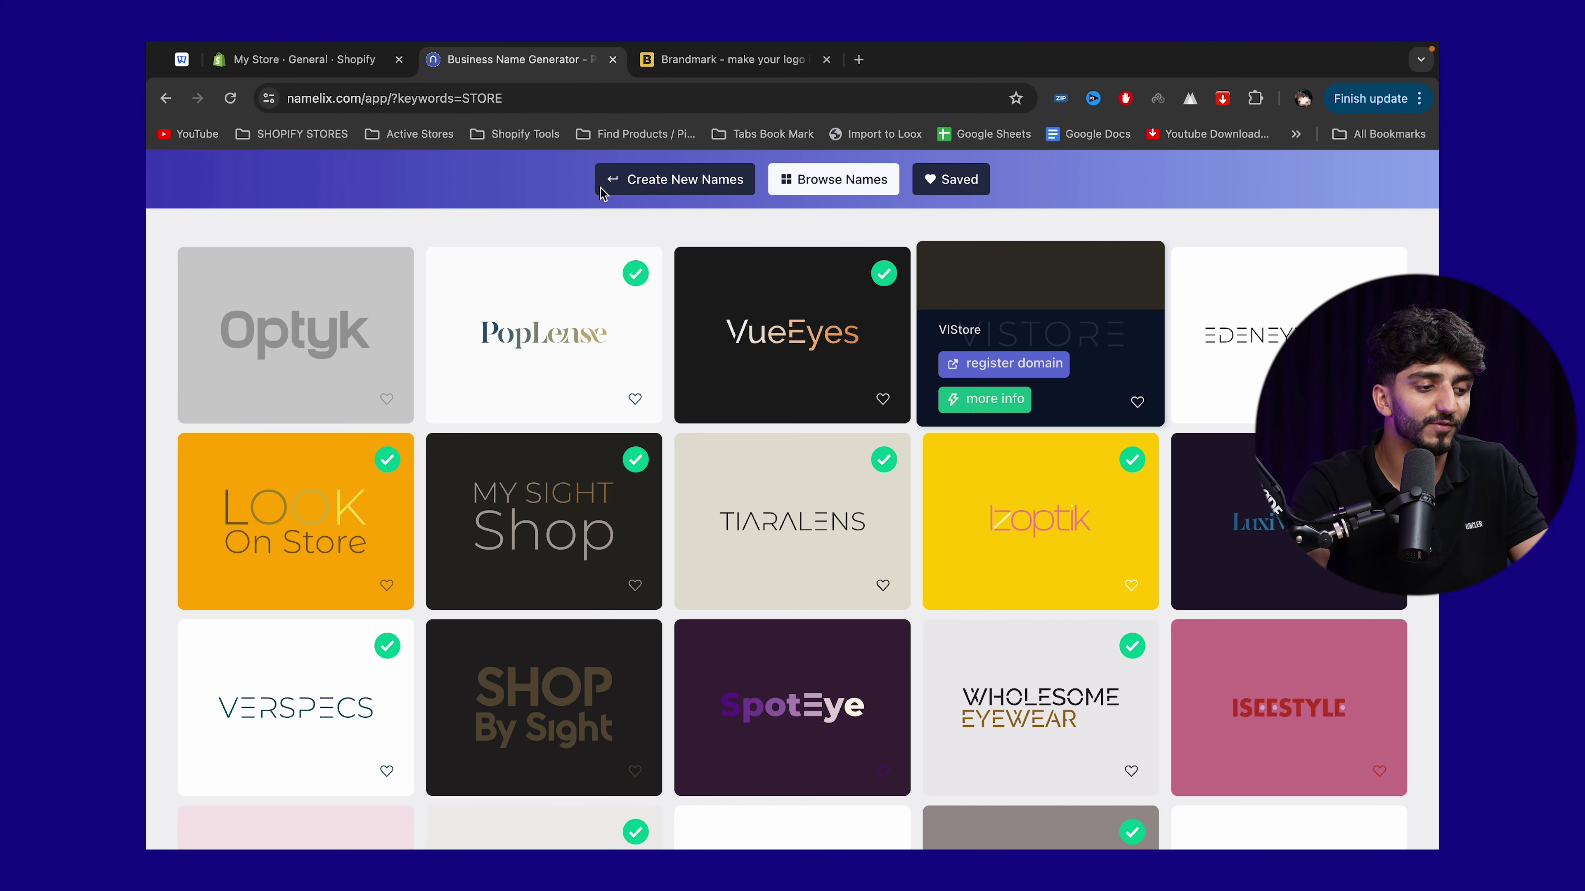
click(300, 60)
text(viS)
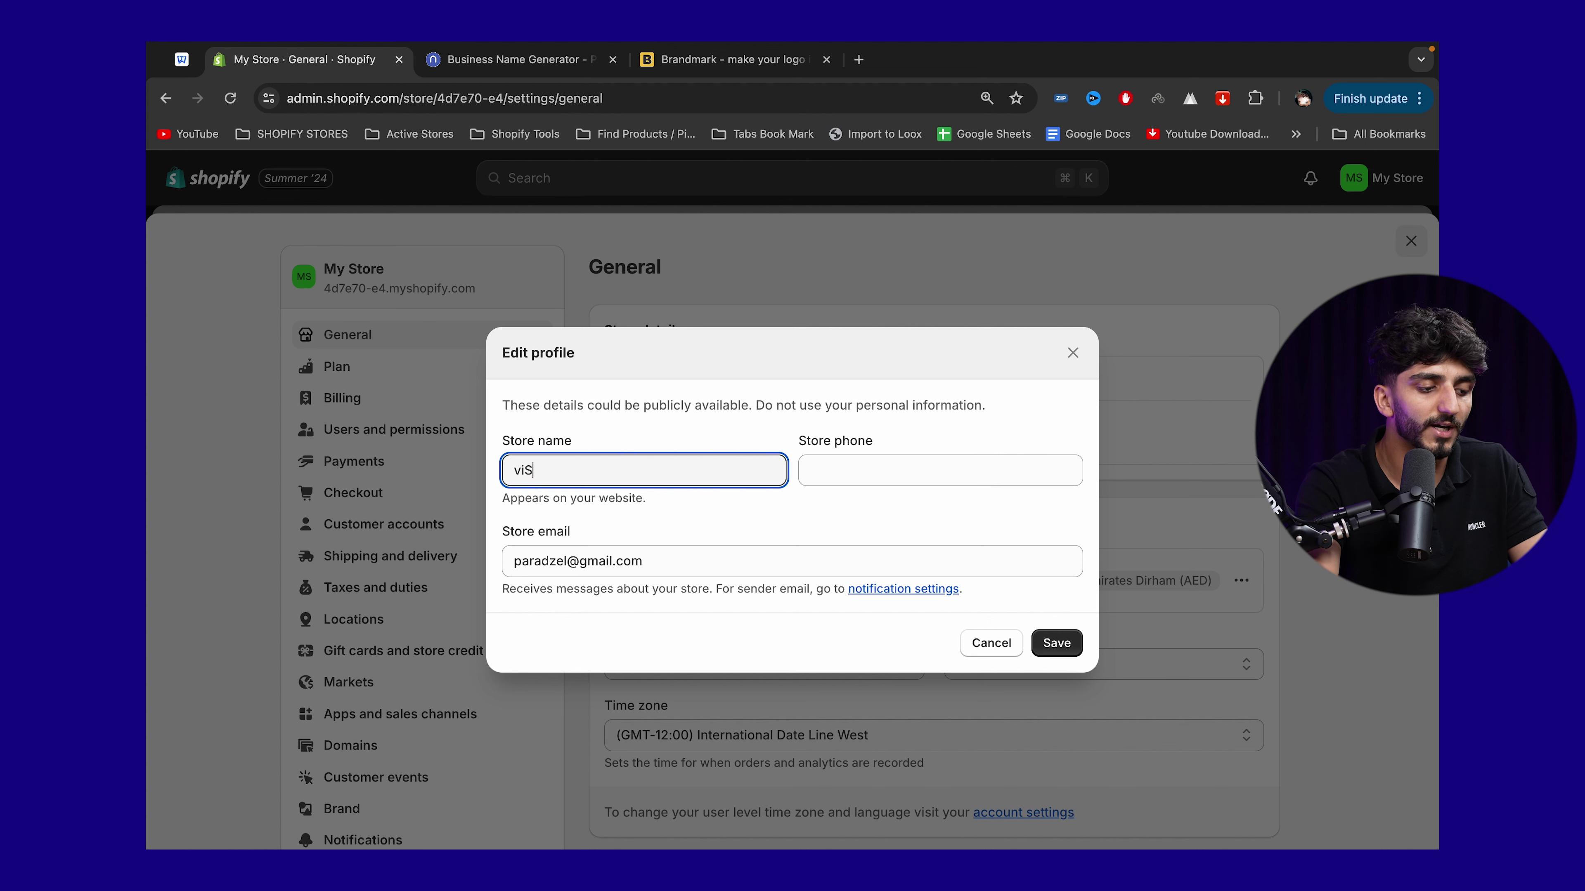
click(1072, 654)
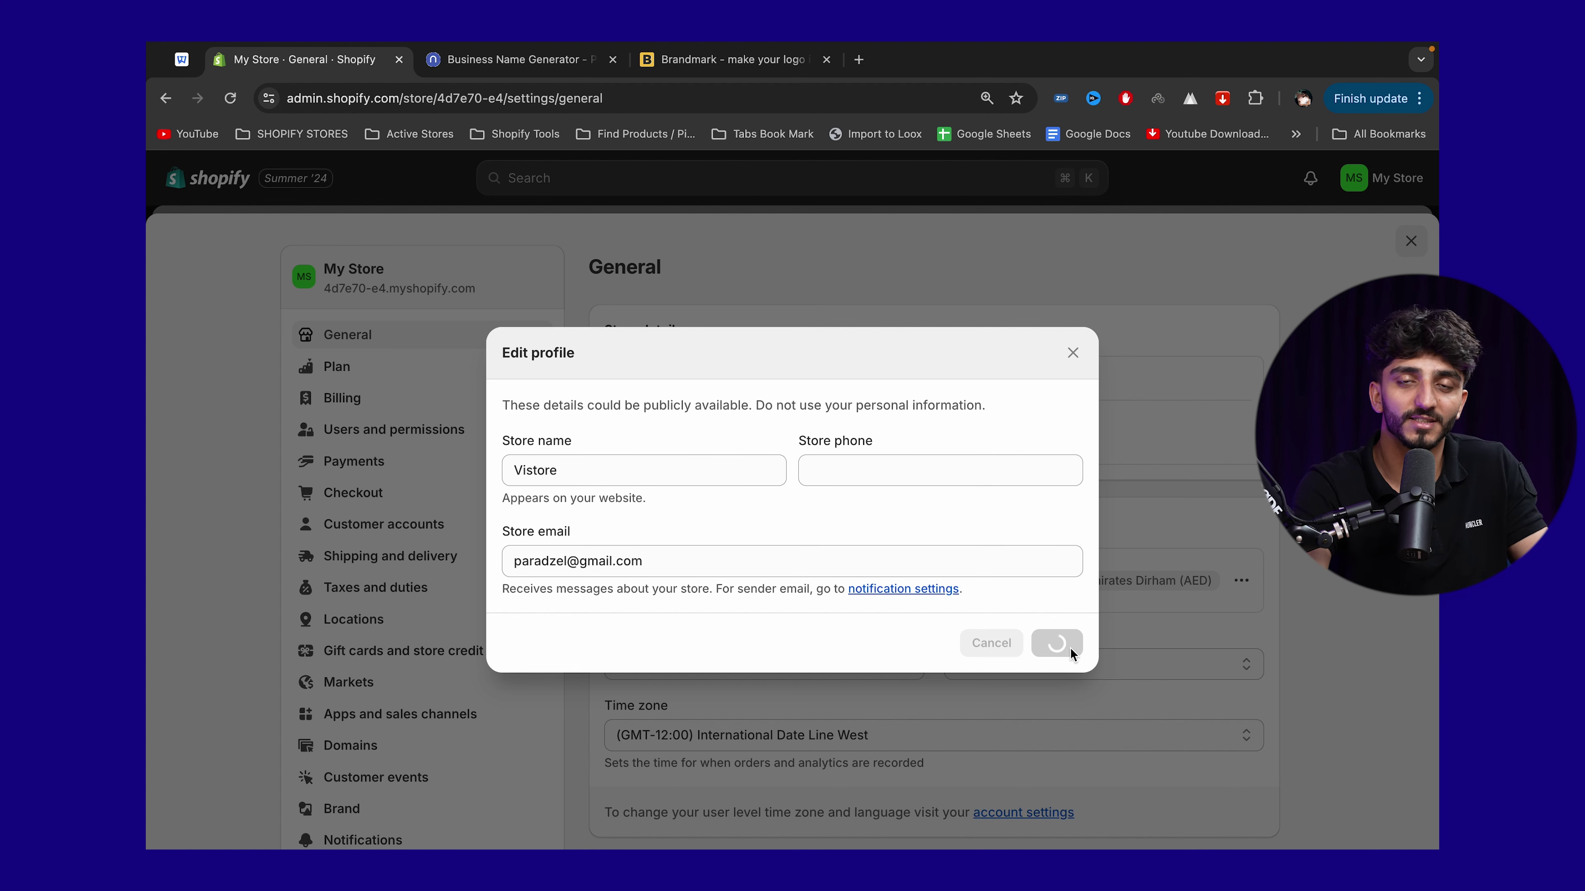
Step: Open the store's domain settings, and bring up the GoDaddy website in a new tab through a Google search
scroll(423, 699, down, 2)
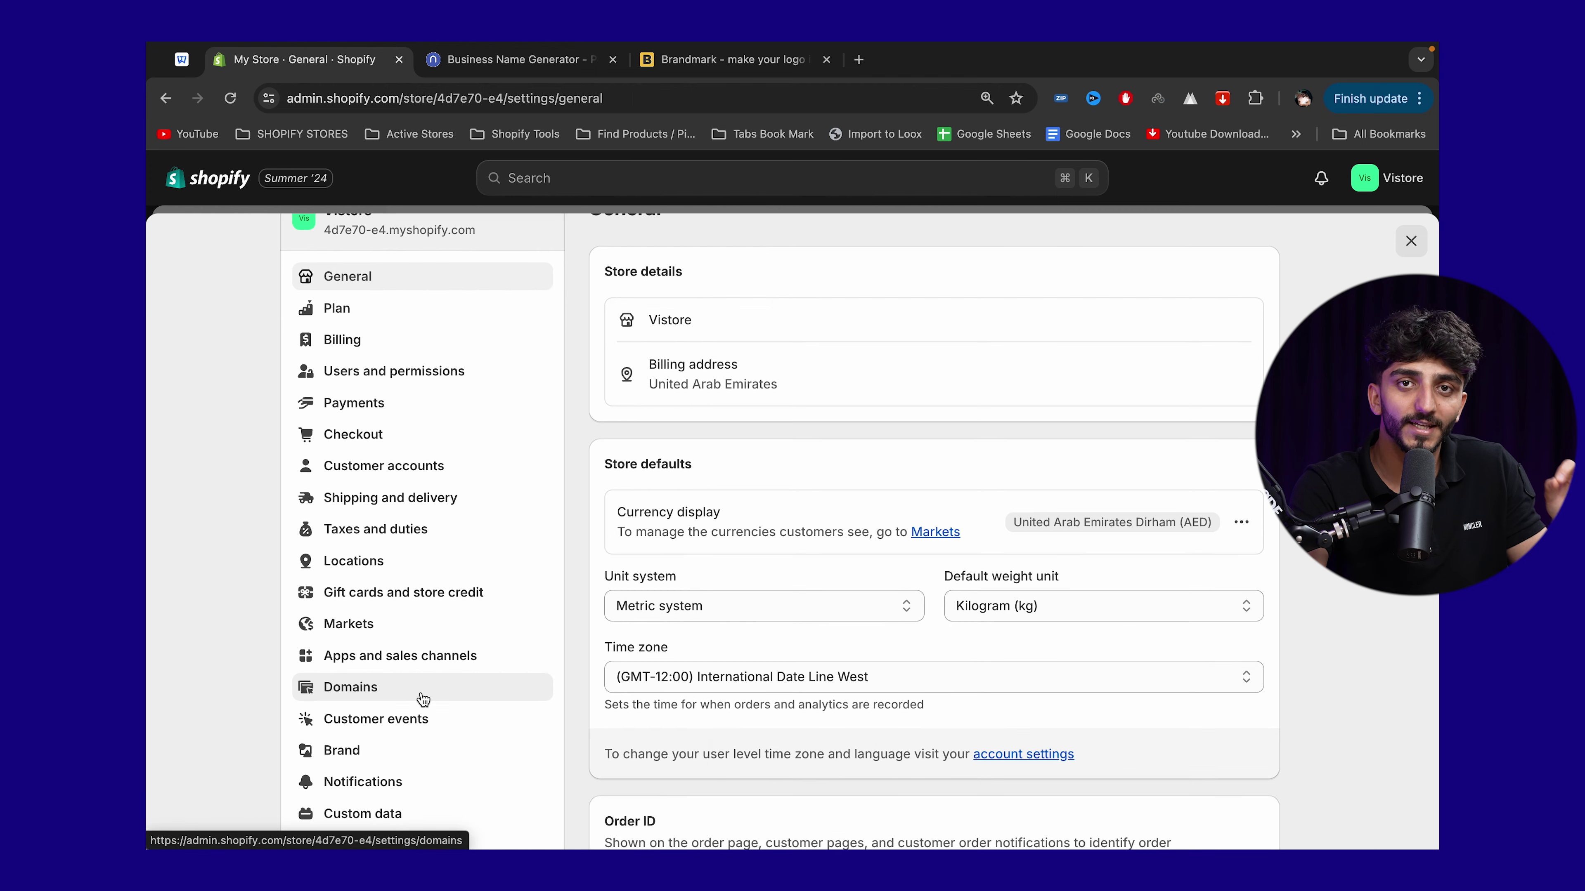
click(422, 699)
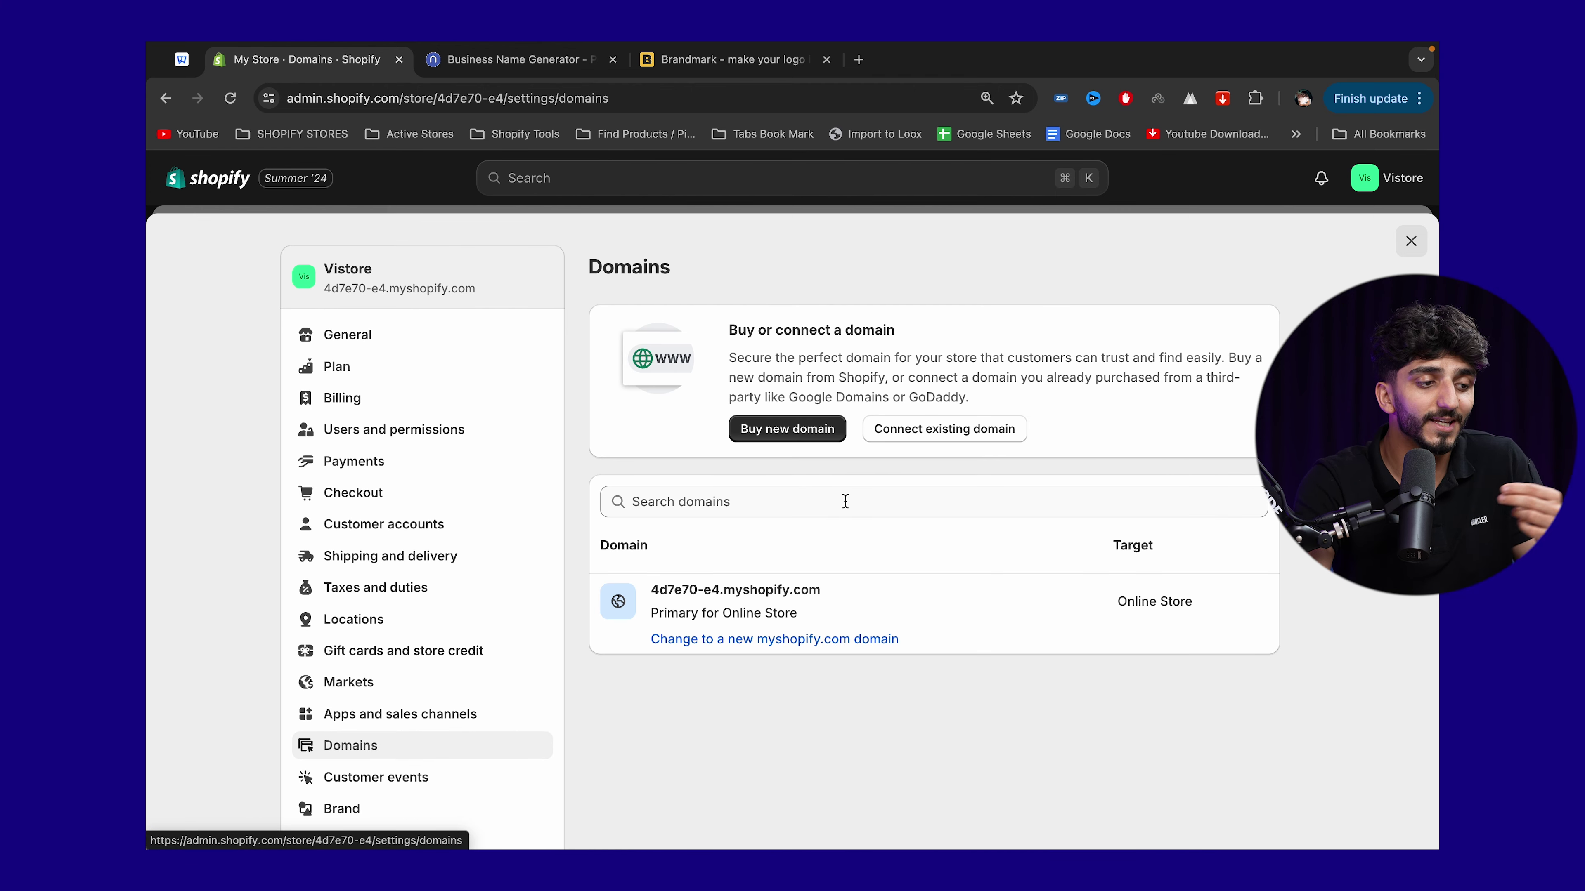
click(860, 60)
text(god)
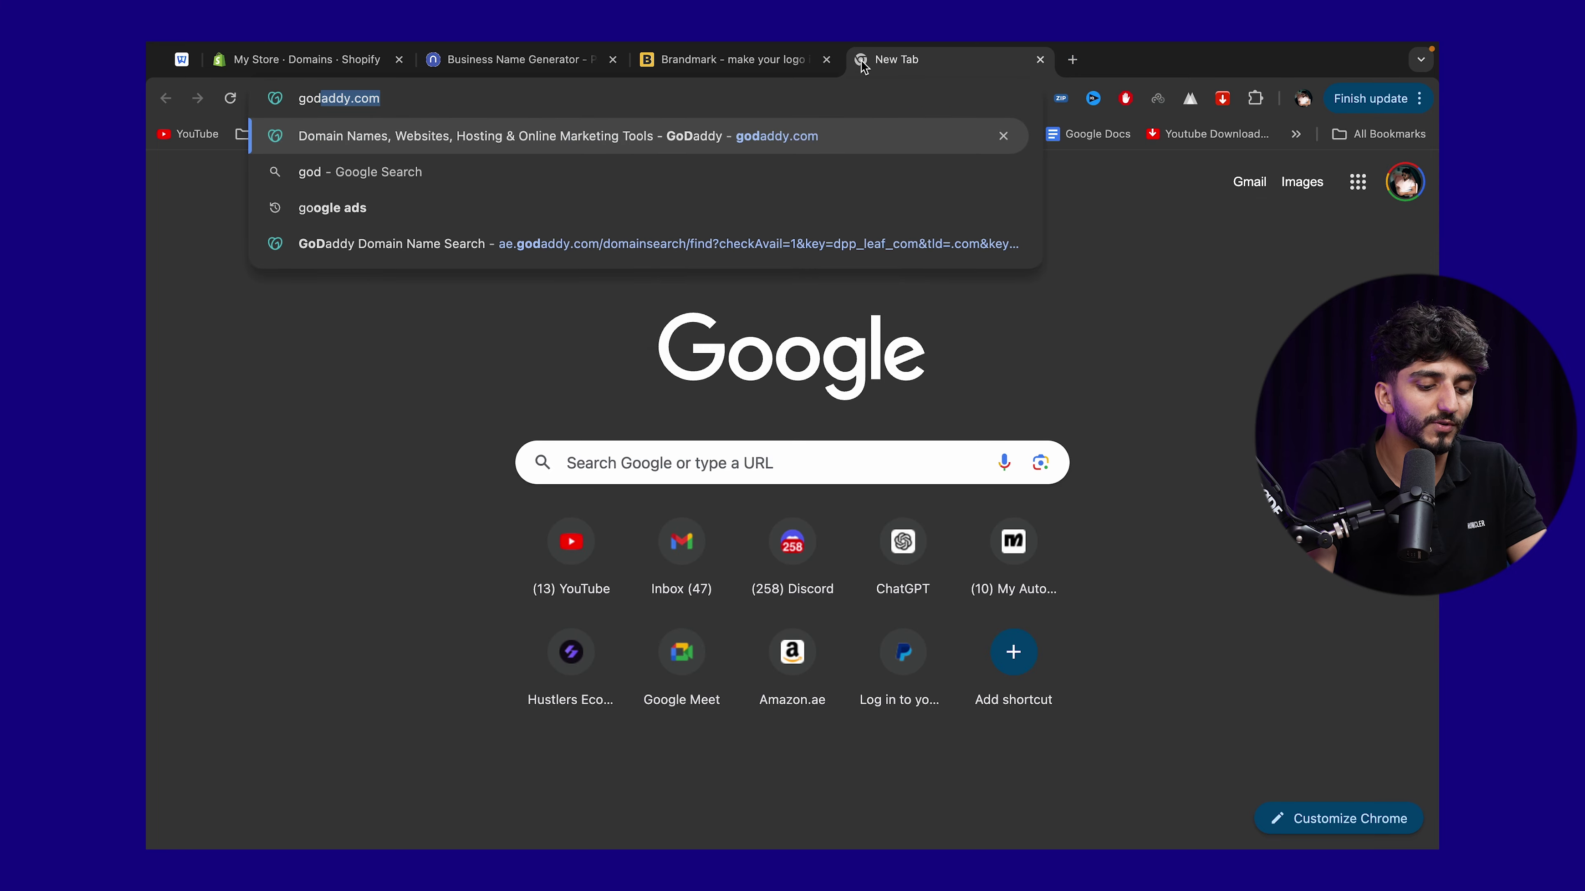
text(daddy)
key(Return)
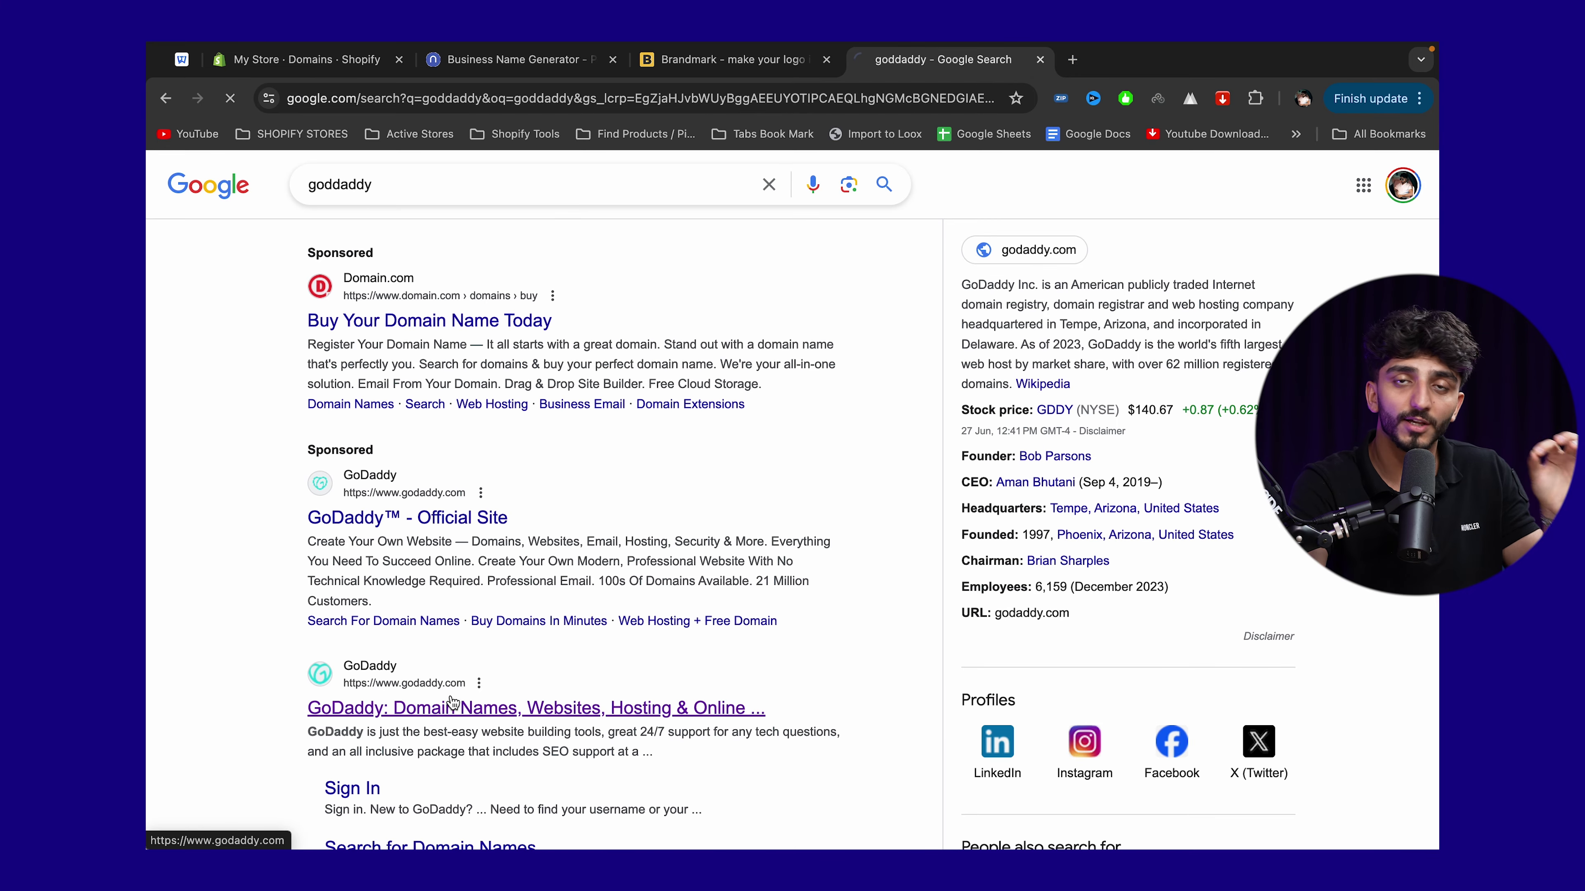
click(452, 703)
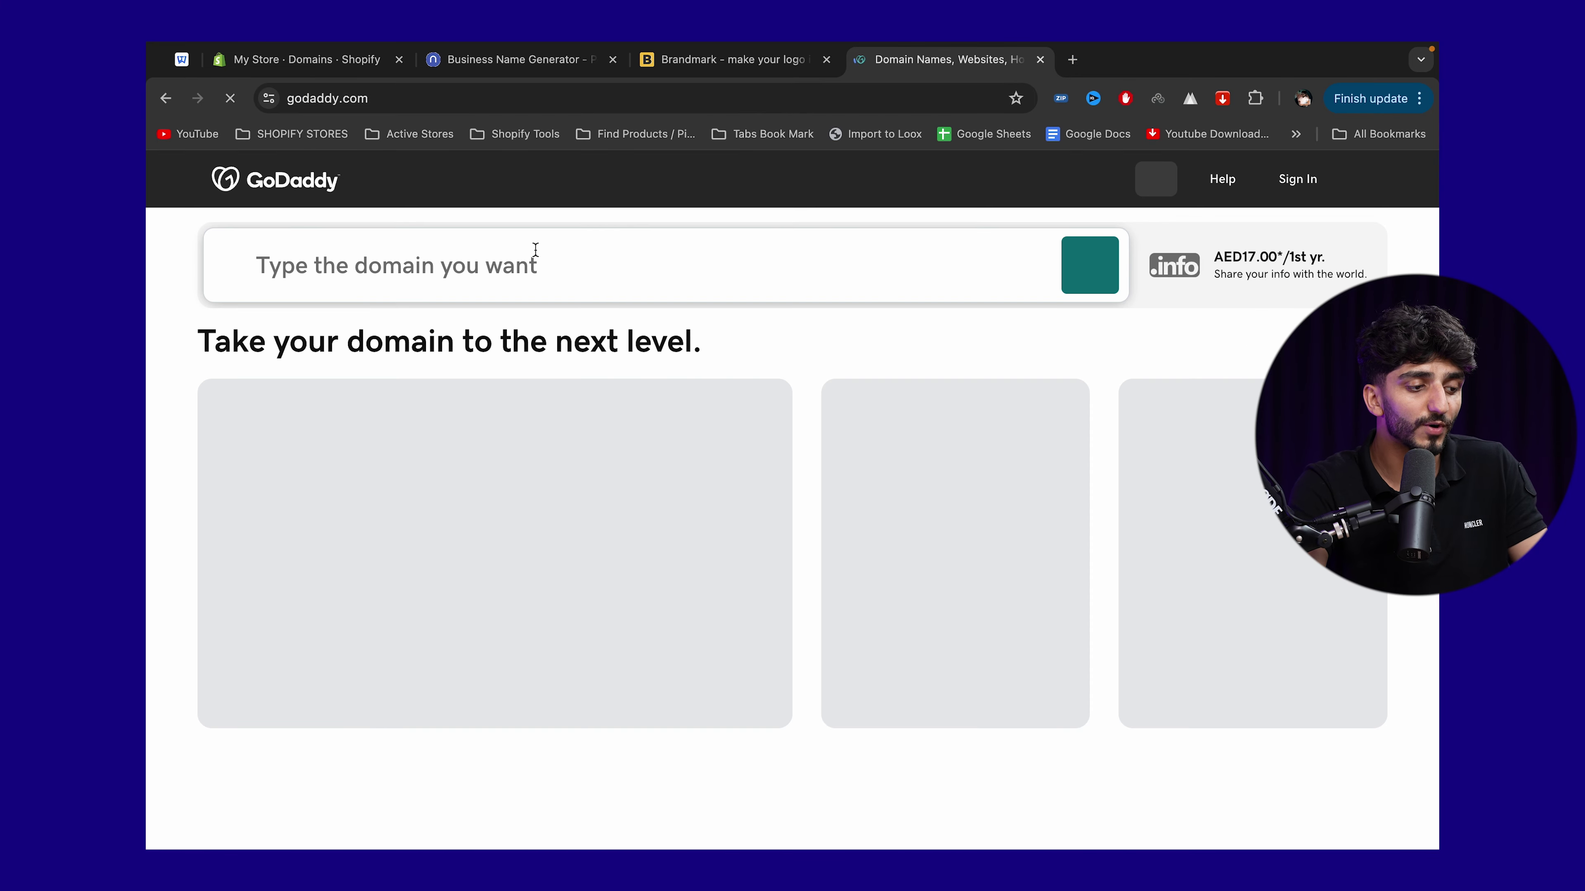
Step: Search GoDaddy for the domain vistore.shop
click(499, 266)
text(vistore.)
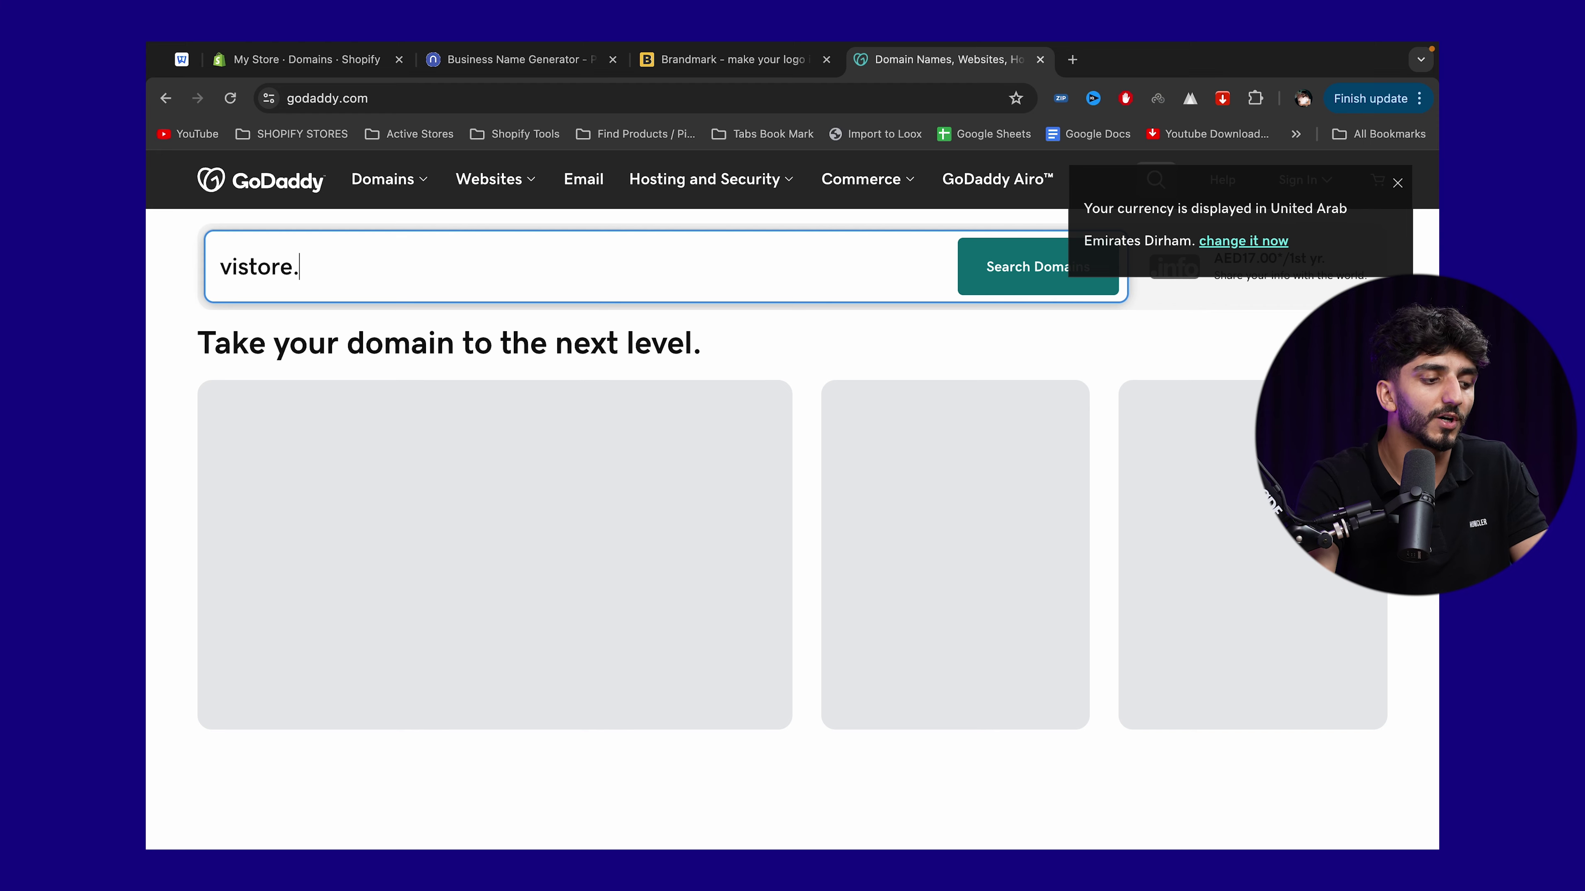
text(shop)
key(Return)
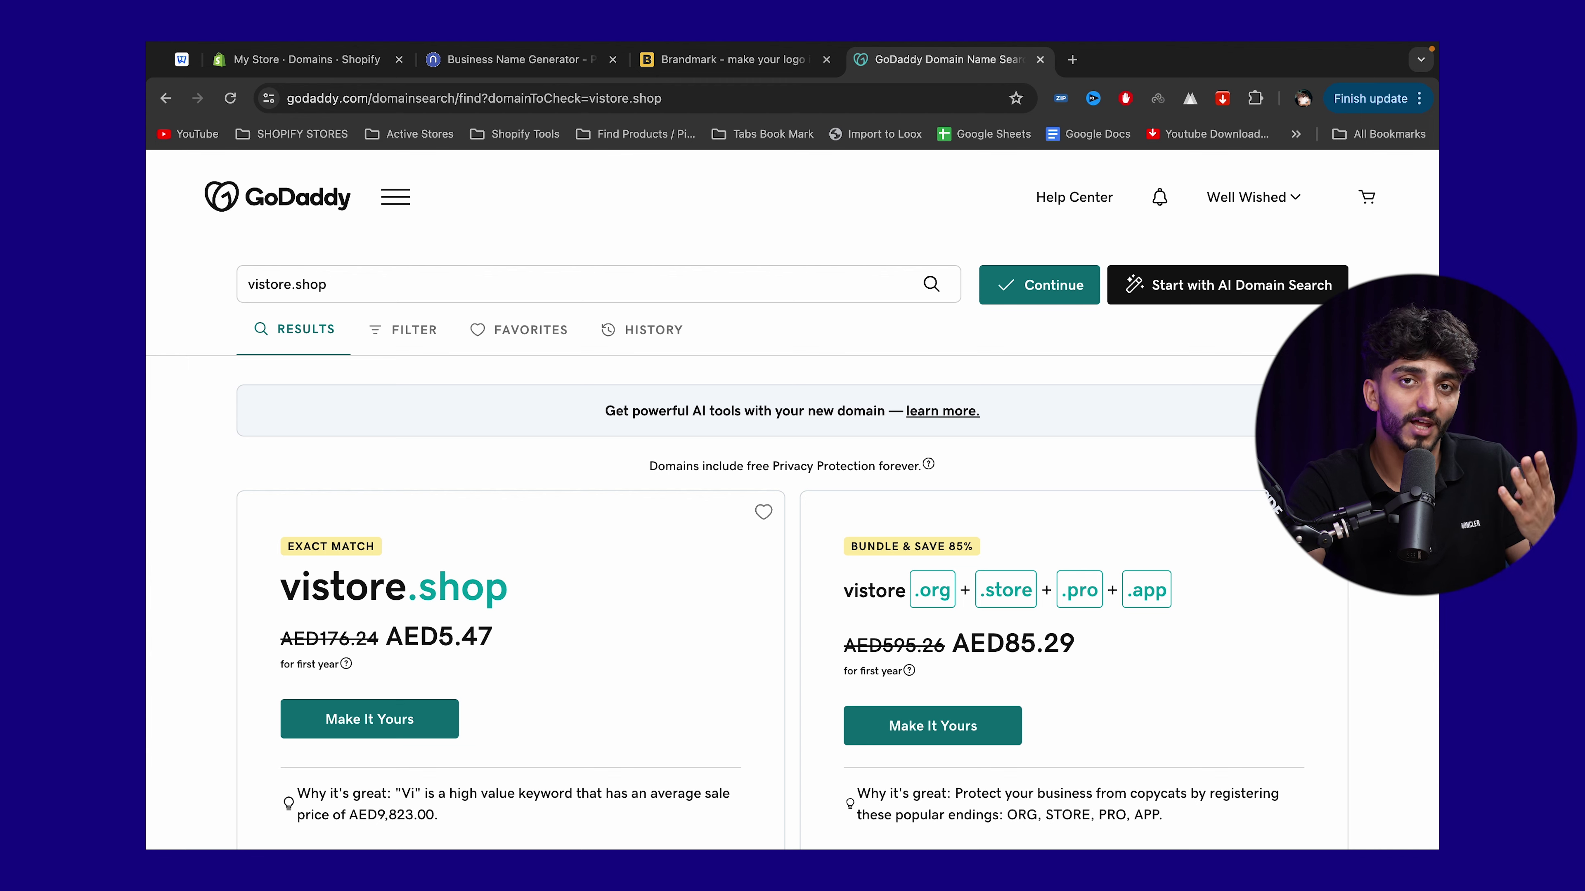
Step: Add the exact-match domain vistore.shop to the cart and proceed to its registration options
scroll(646, 482, down, 2)
scroll(646, 479, down, 1)
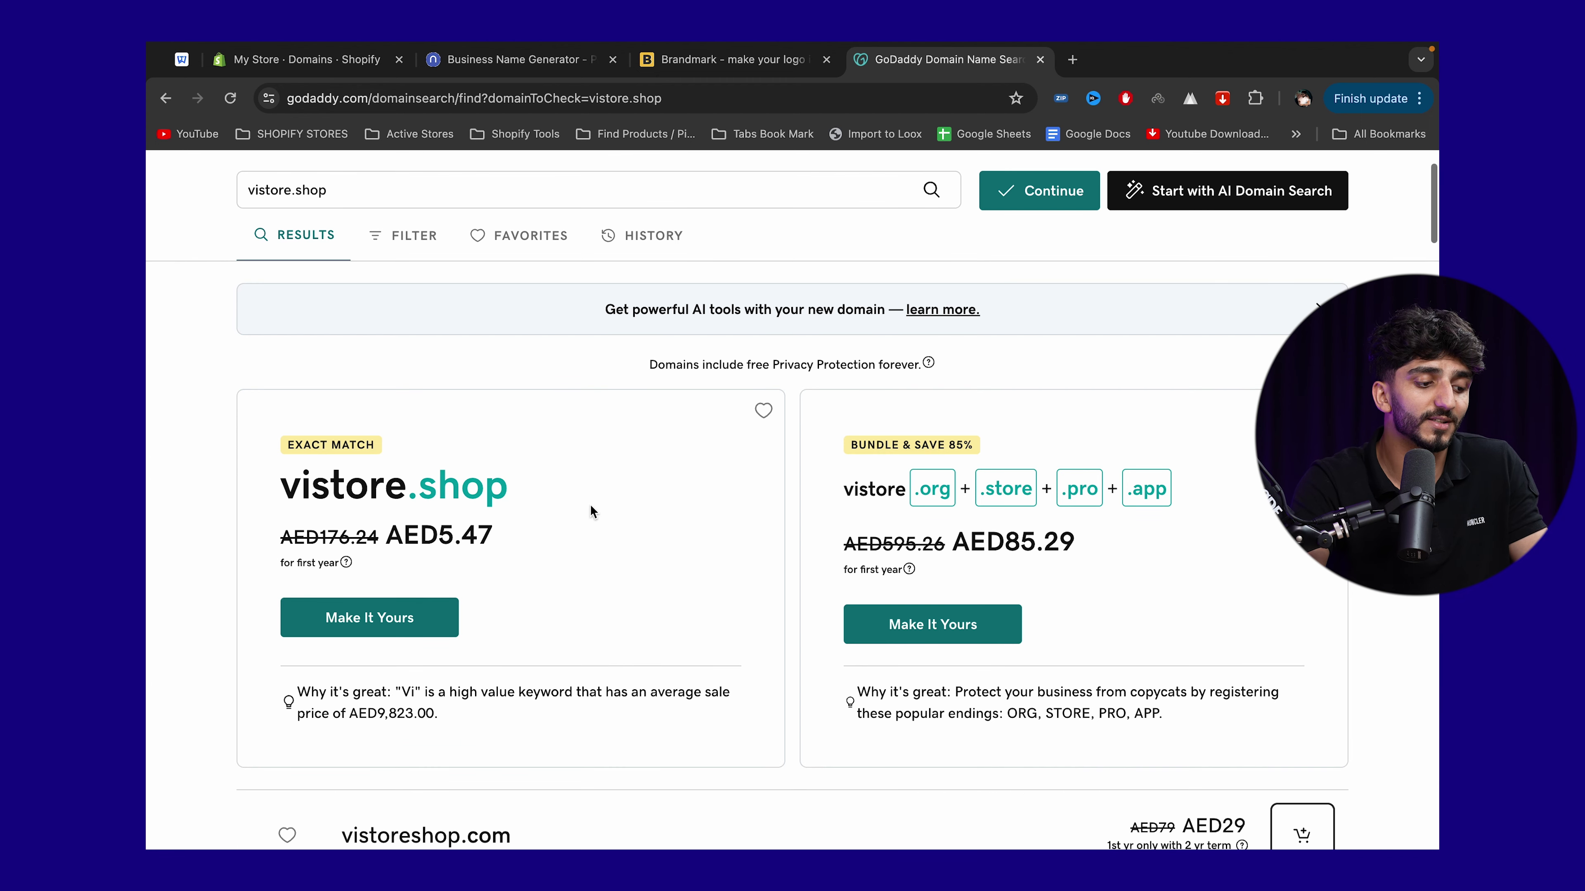
click(345, 619)
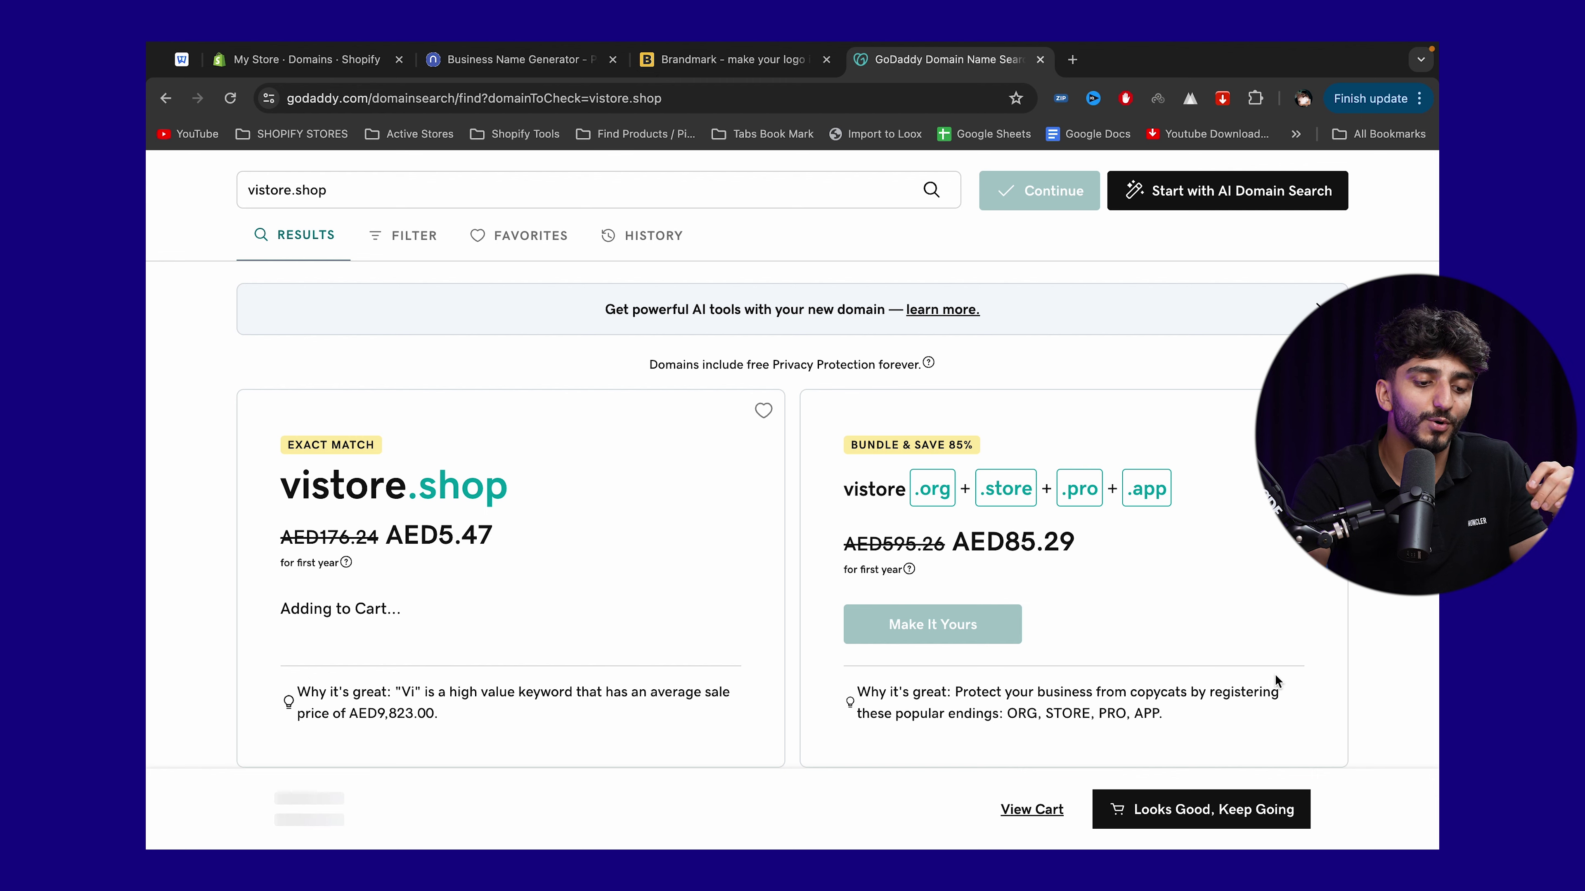
click(1225, 811)
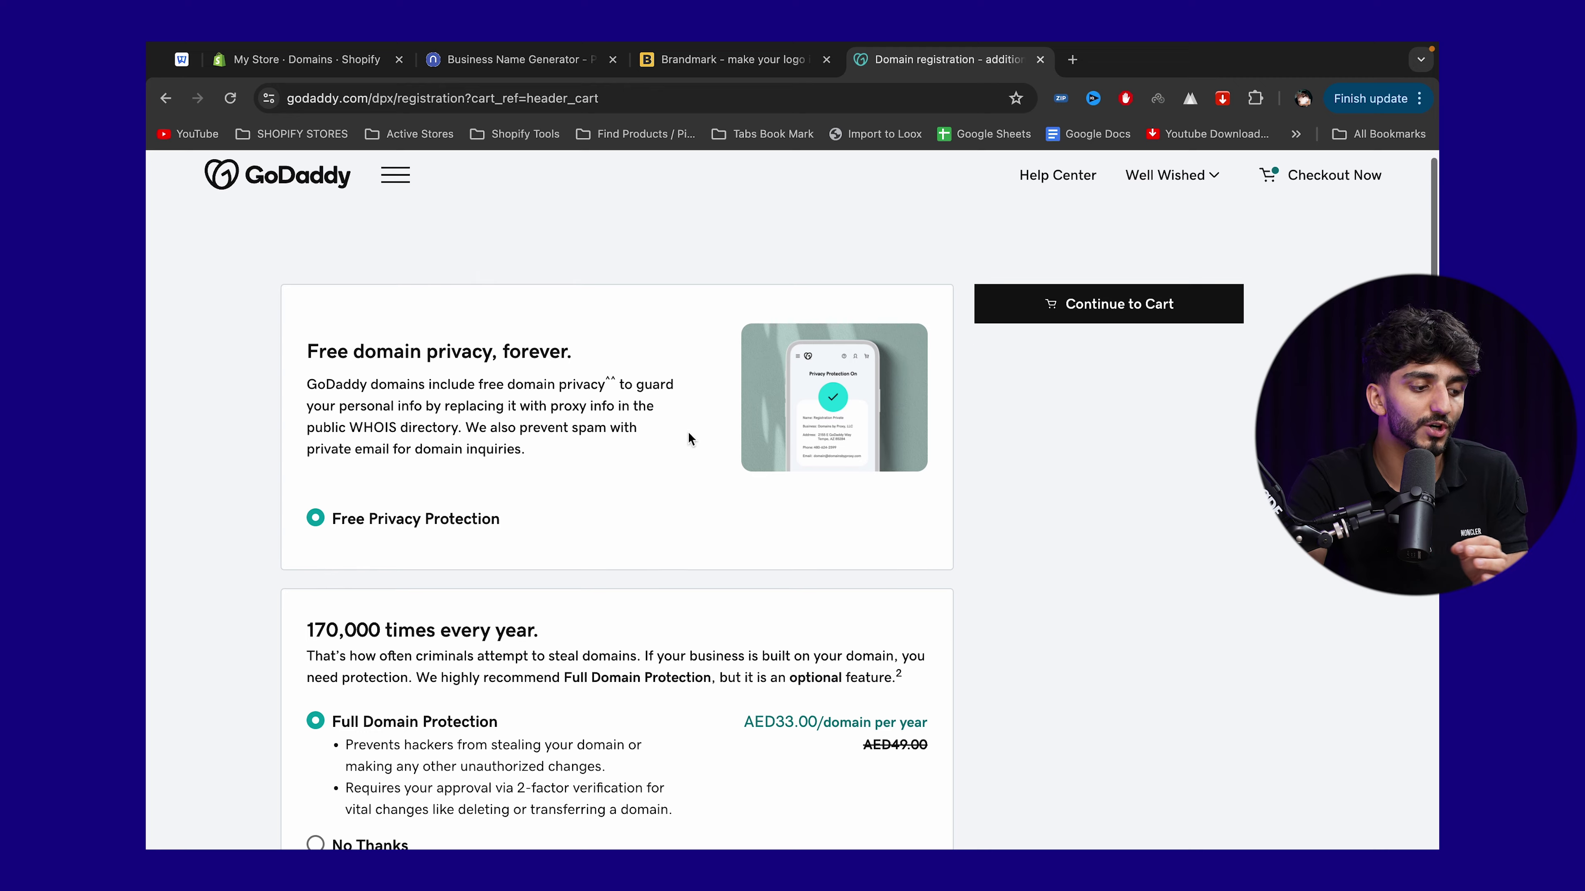
Step: Decline Full Domain Protection for the domain and continue to the cart with No Professional Email left selected
scroll(688, 431, down, 5)
scroll(482, 377, up, 2)
click(374, 579)
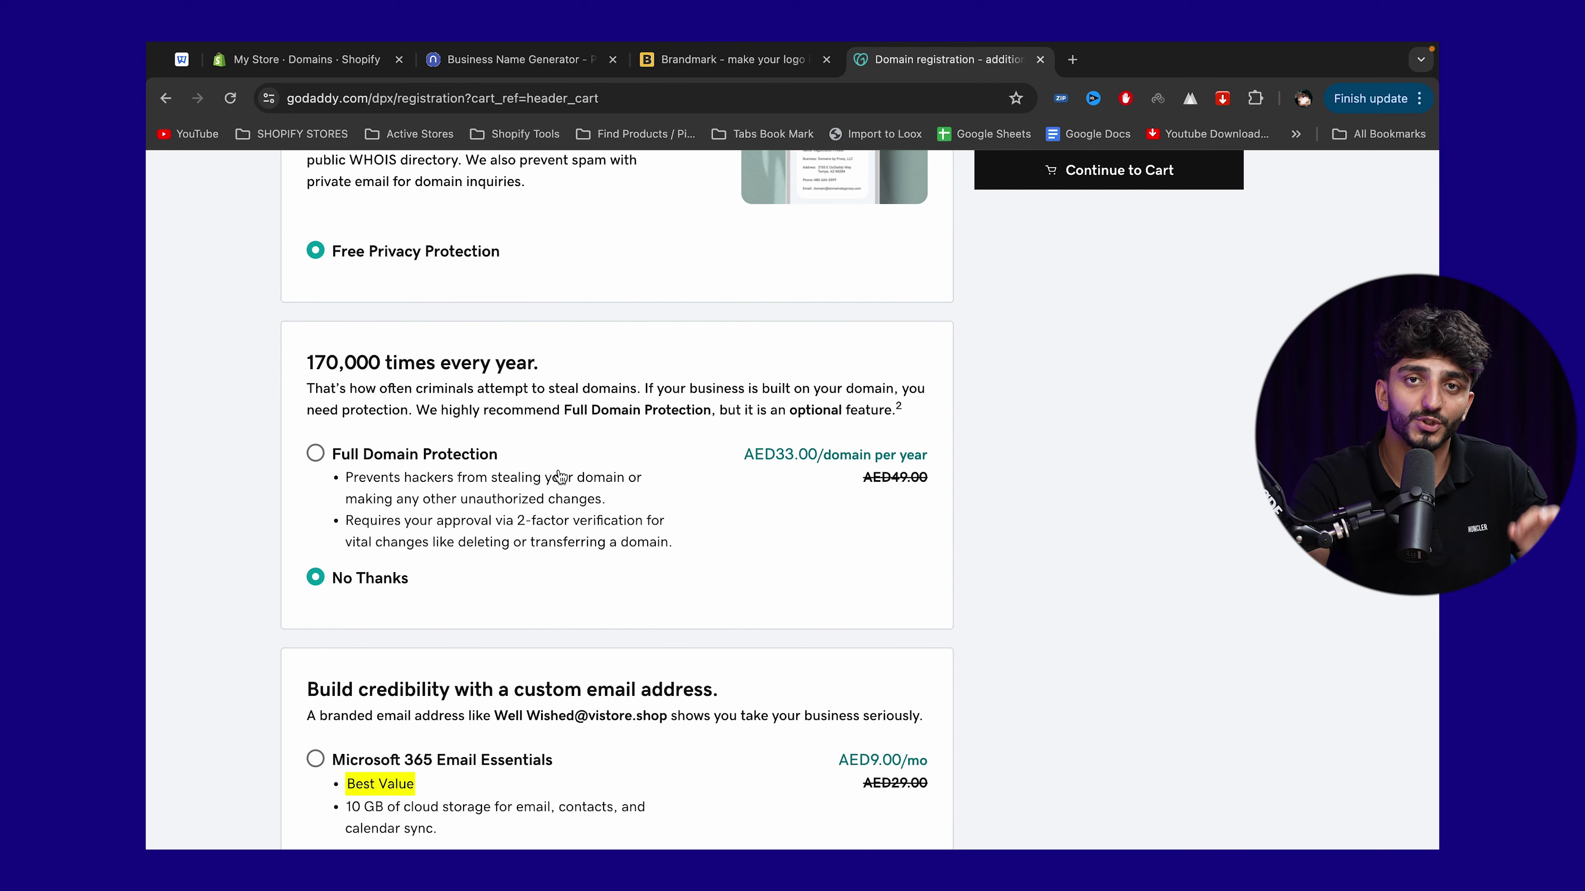
scroll(559, 476, down, 1)
scroll(560, 476, down, 10)
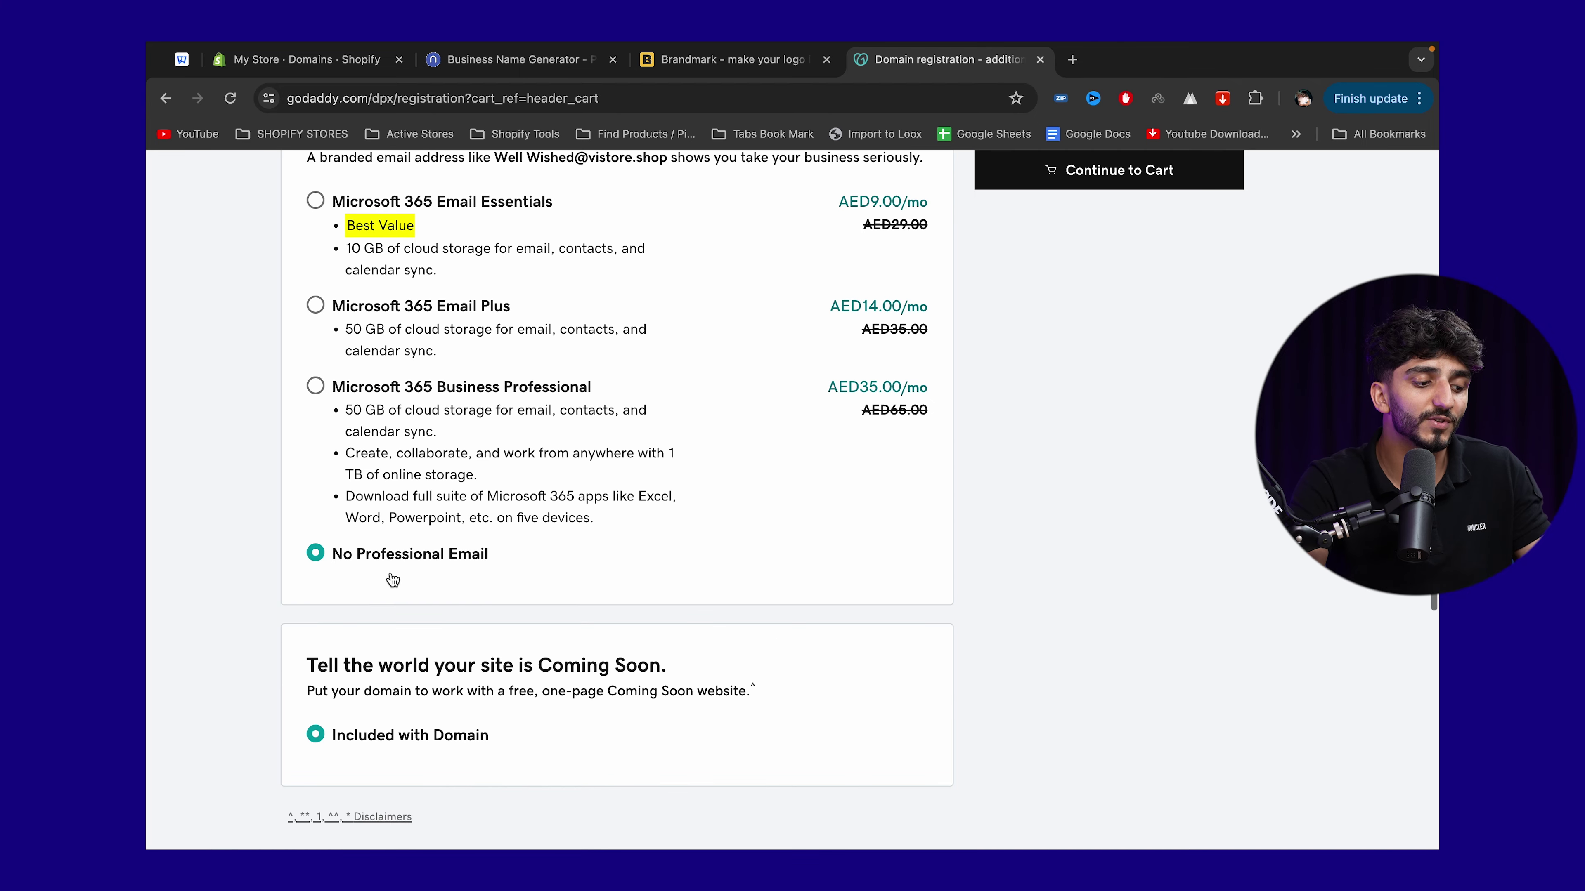
scroll(498, 566, down, 3)
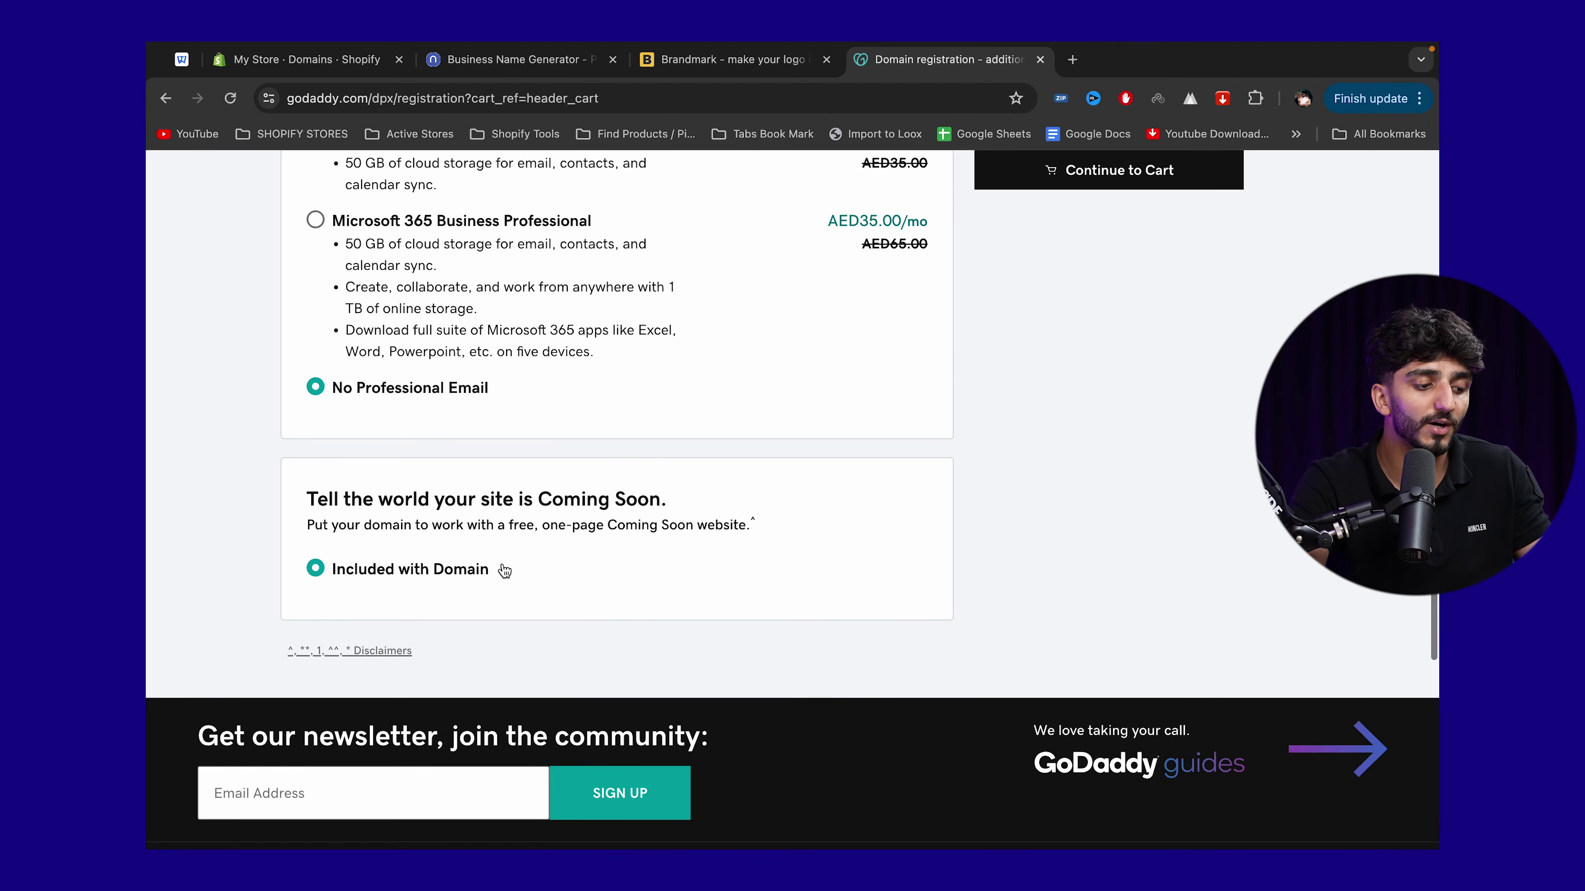
scroll(1054, 324, up, 6)
click(1112, 174)
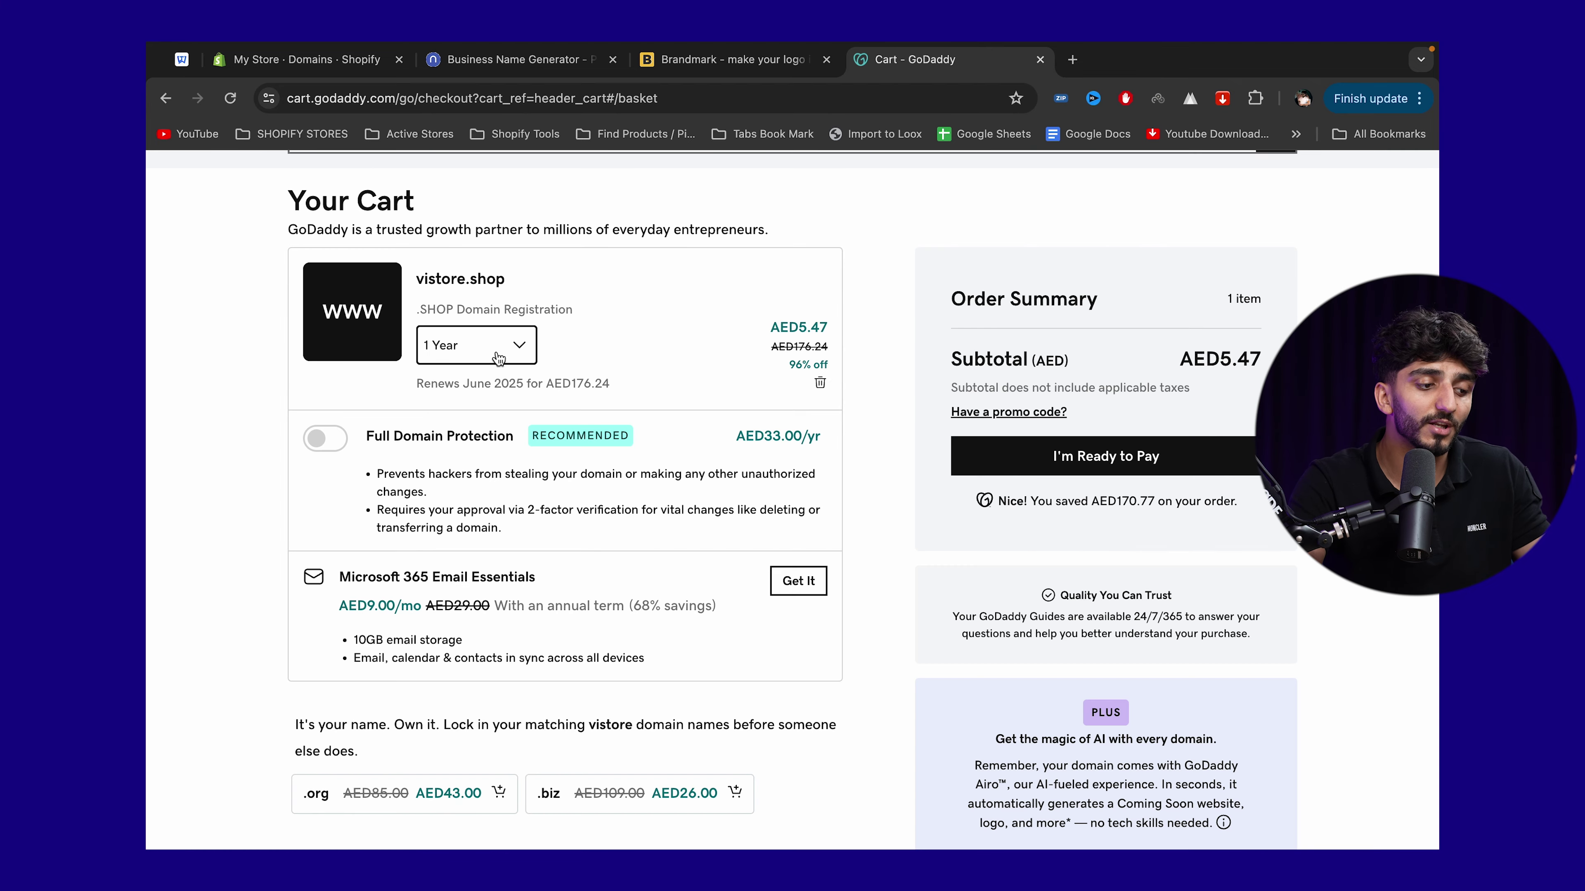
Step: Check the registration length options for vistore.shop, keep 1 Year and proceed from the cart to checkout
click(494, 354)
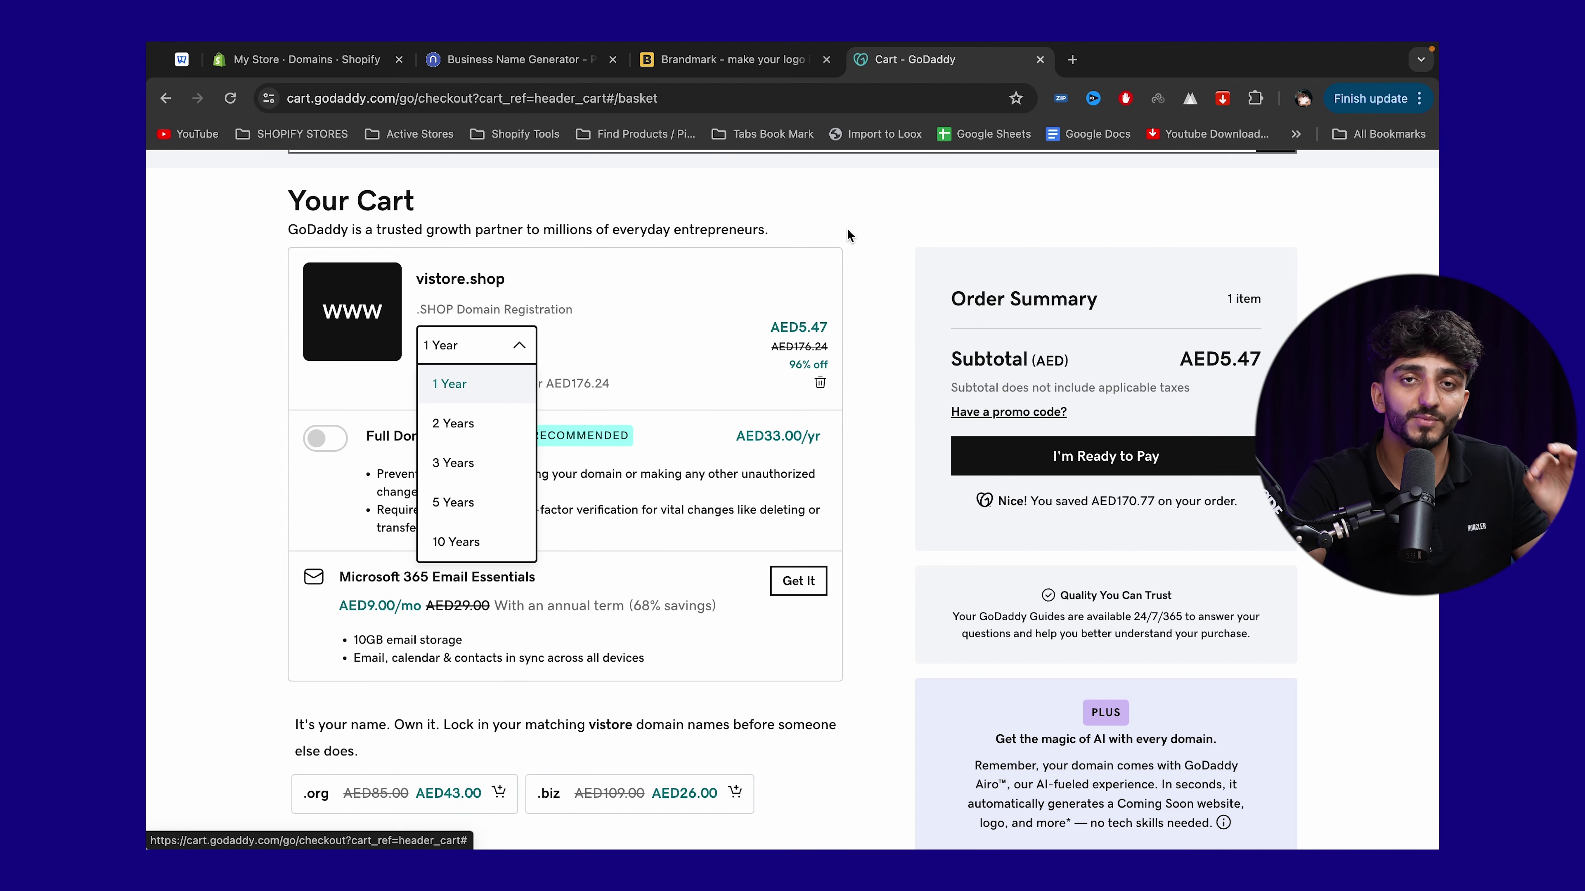
click(770, 227)
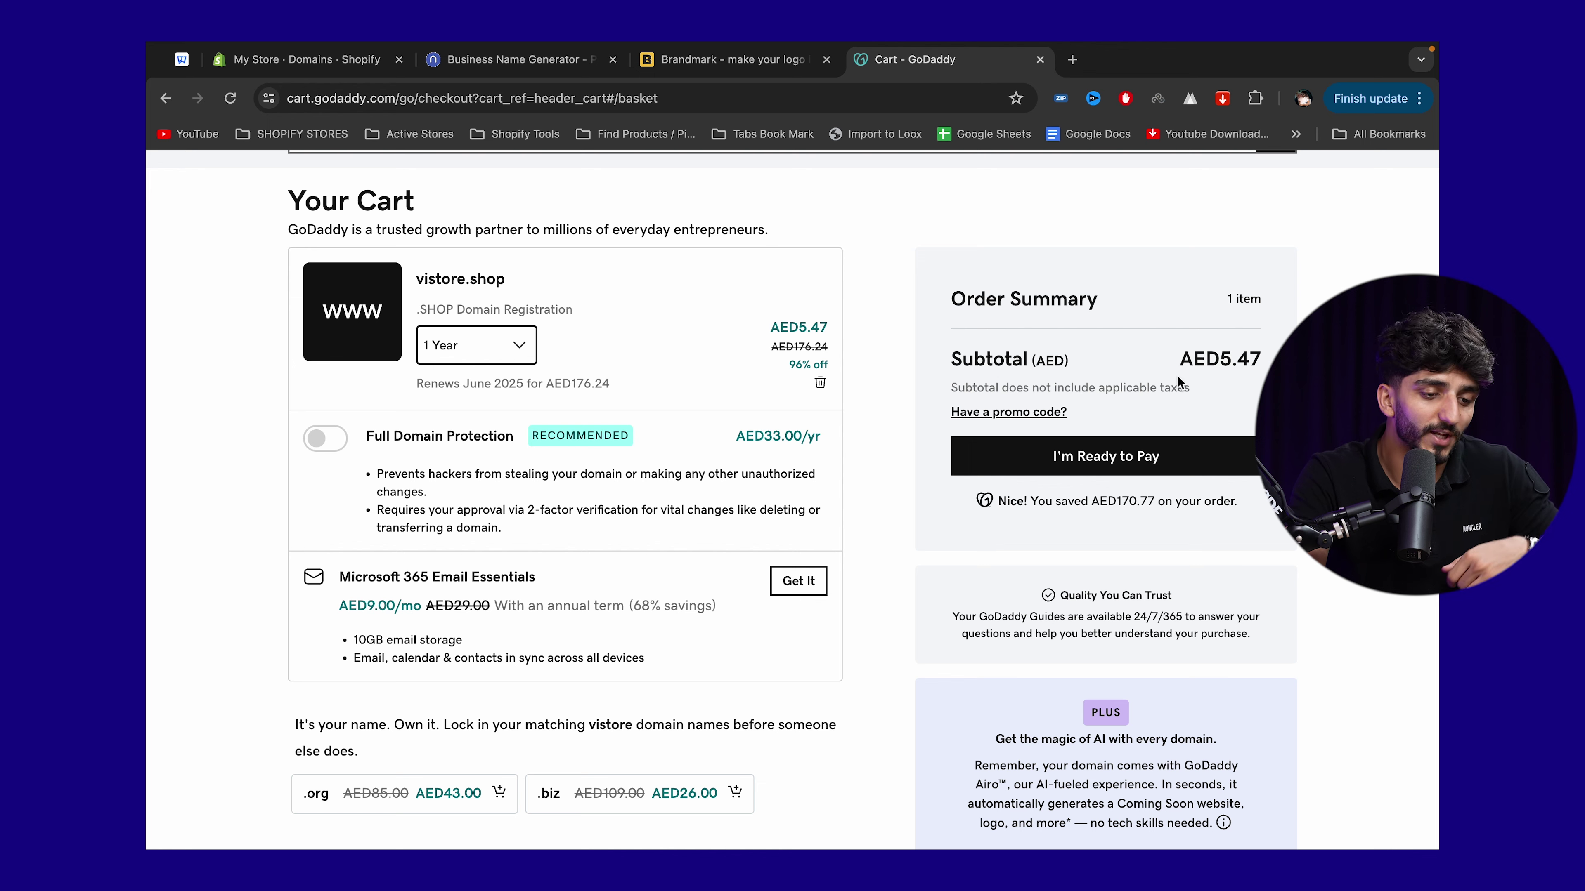
click(1131, 447)
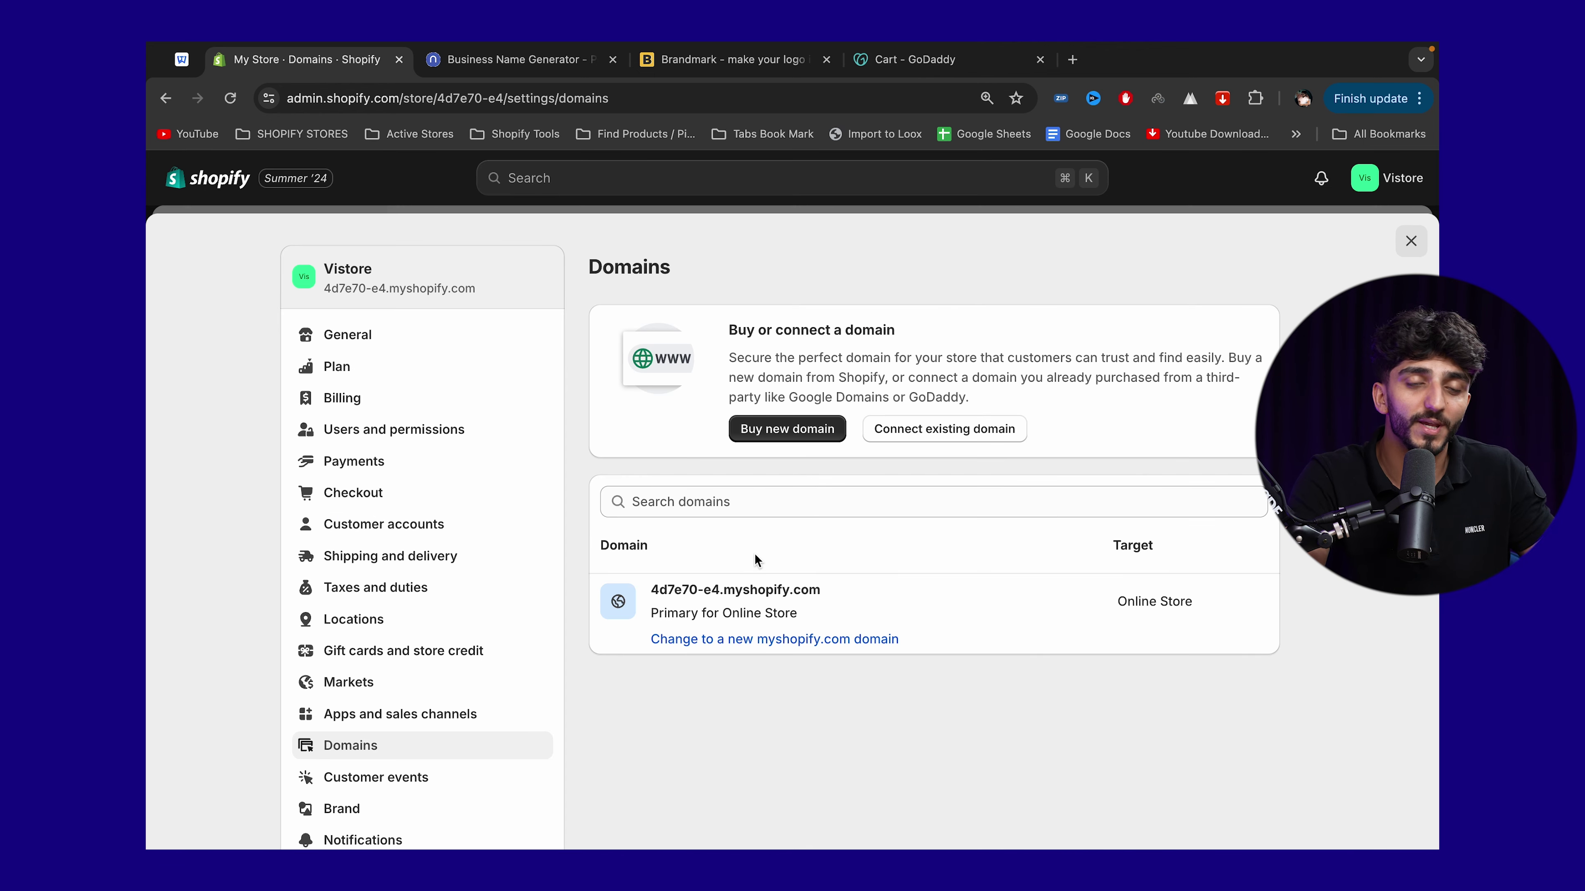
Step: Switch to Shopify's domain settings, enter vistore.shop as the existing domain to connect and review the DNS records required for verification
click(915, 431)
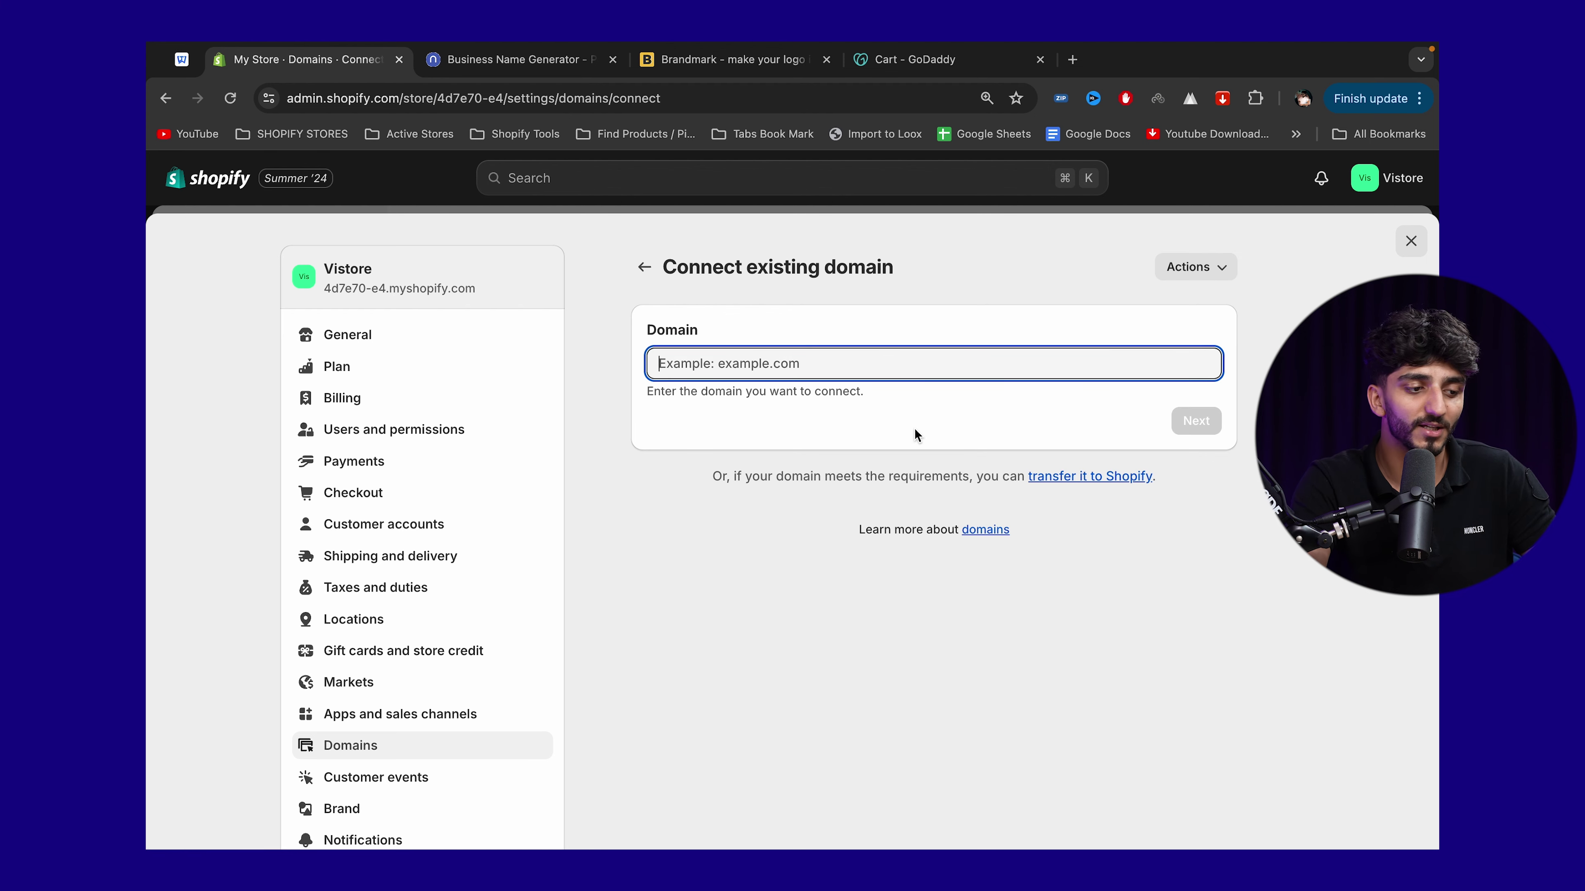
text(vistore.shop)
click(1178, 420)
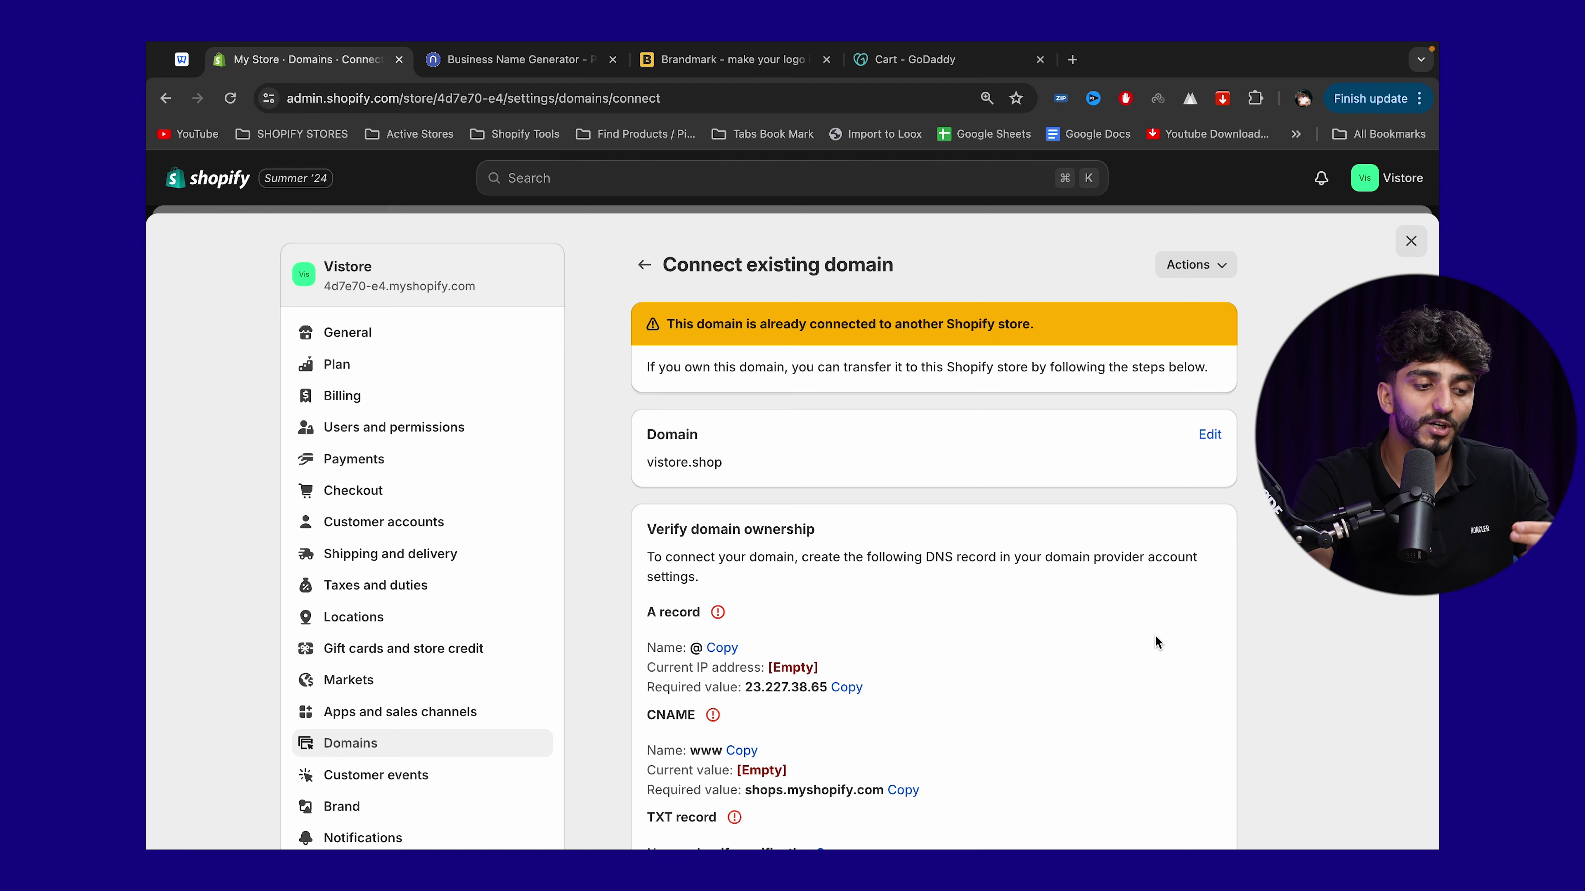
scroll(1154, 642, down, 2)
scroll(1155, 635, down, 3)
drag(1068, 647, 1197, 653)
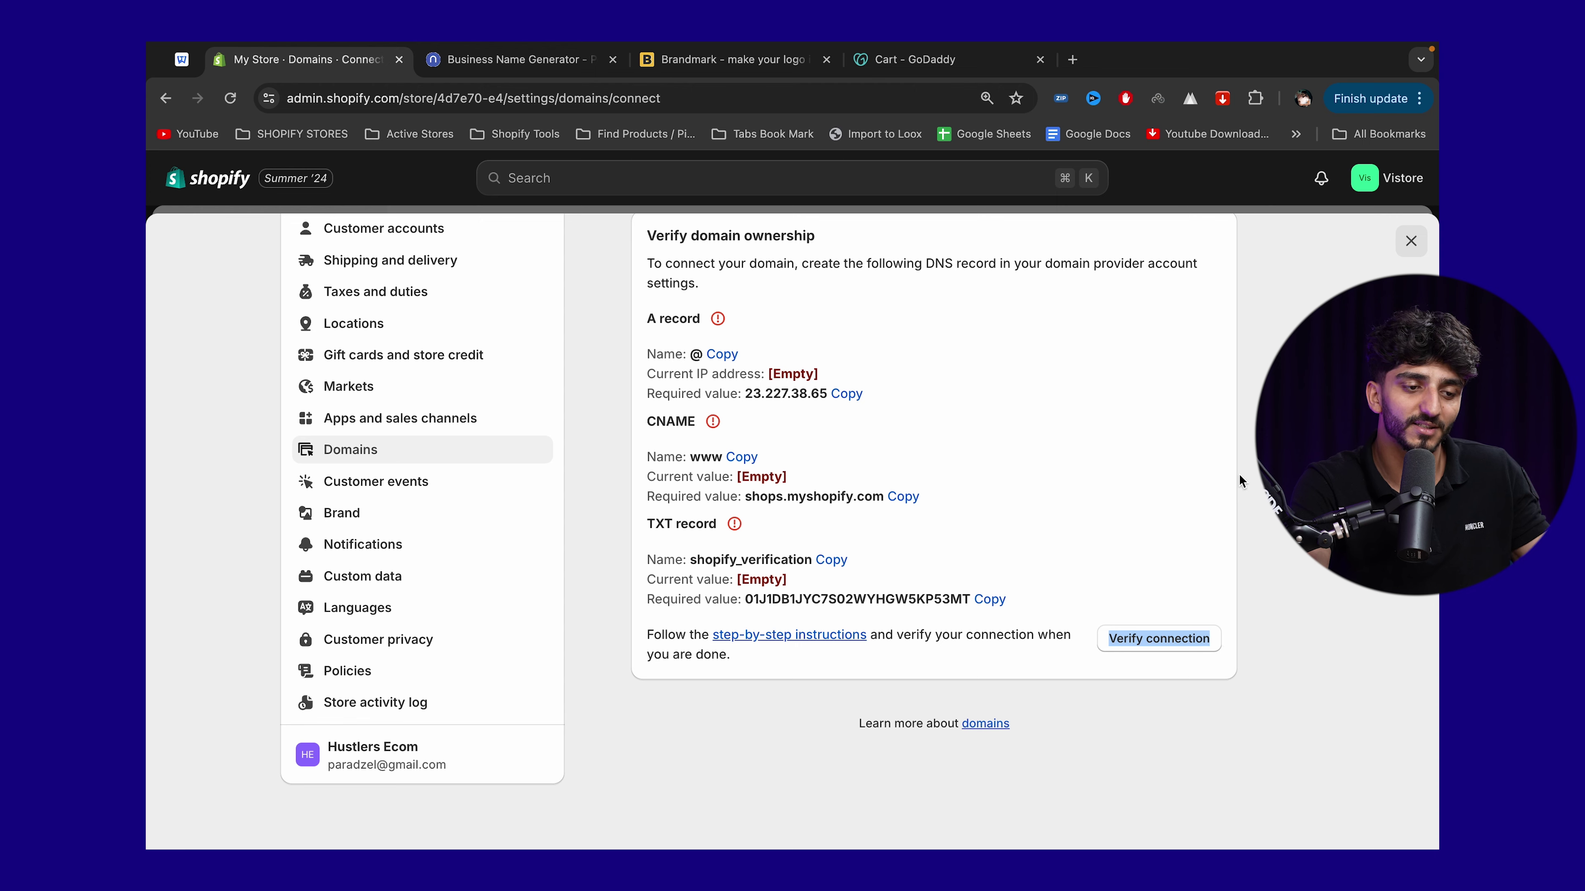
scroll(1238, 474, up, 5)
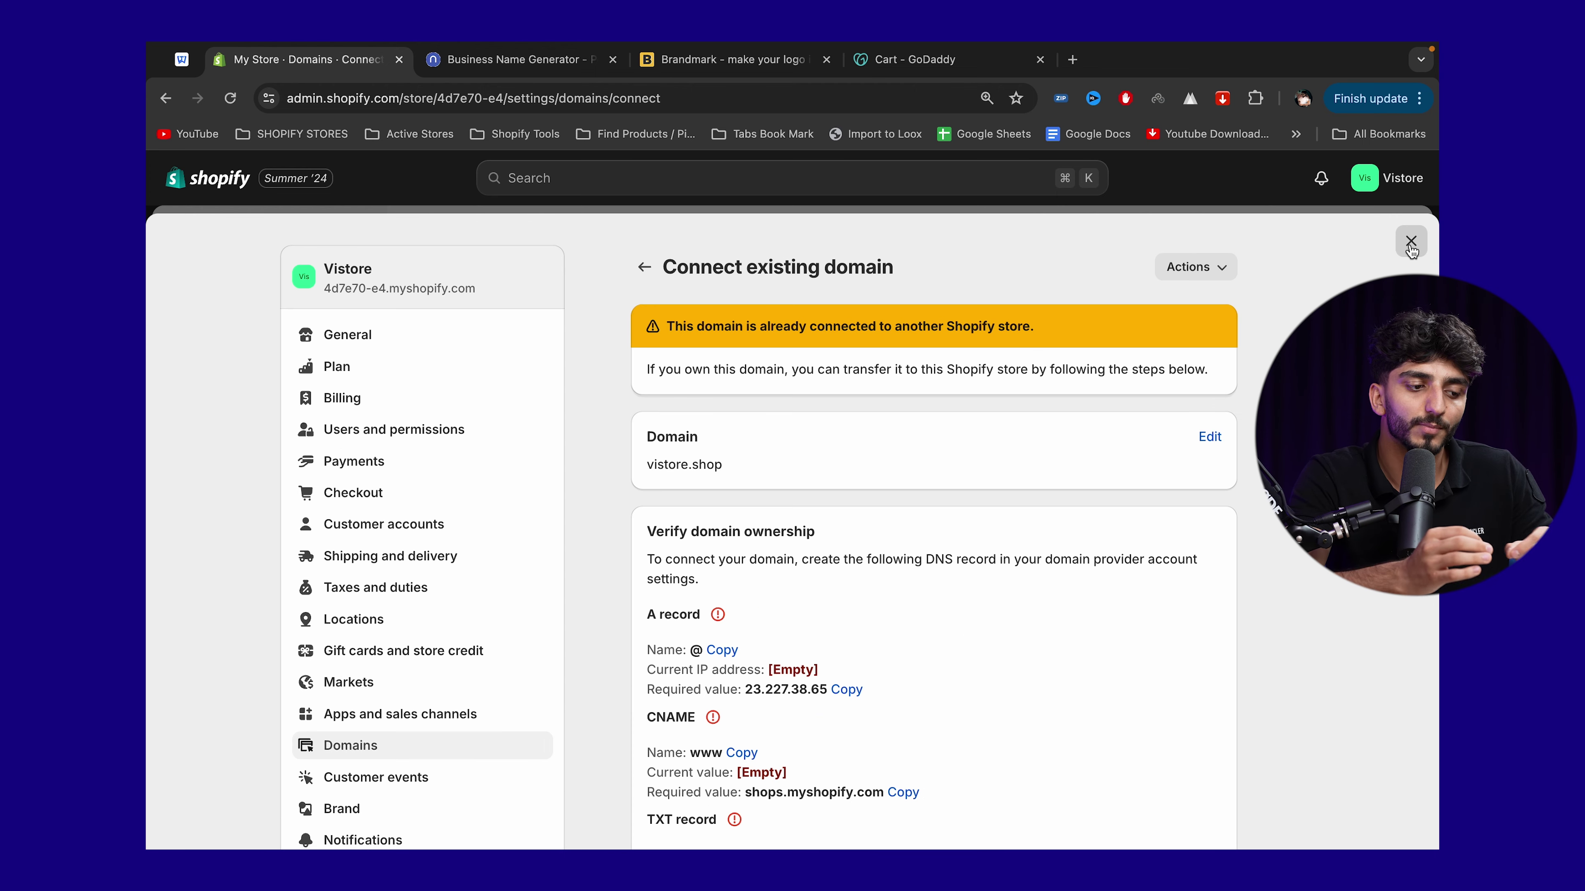
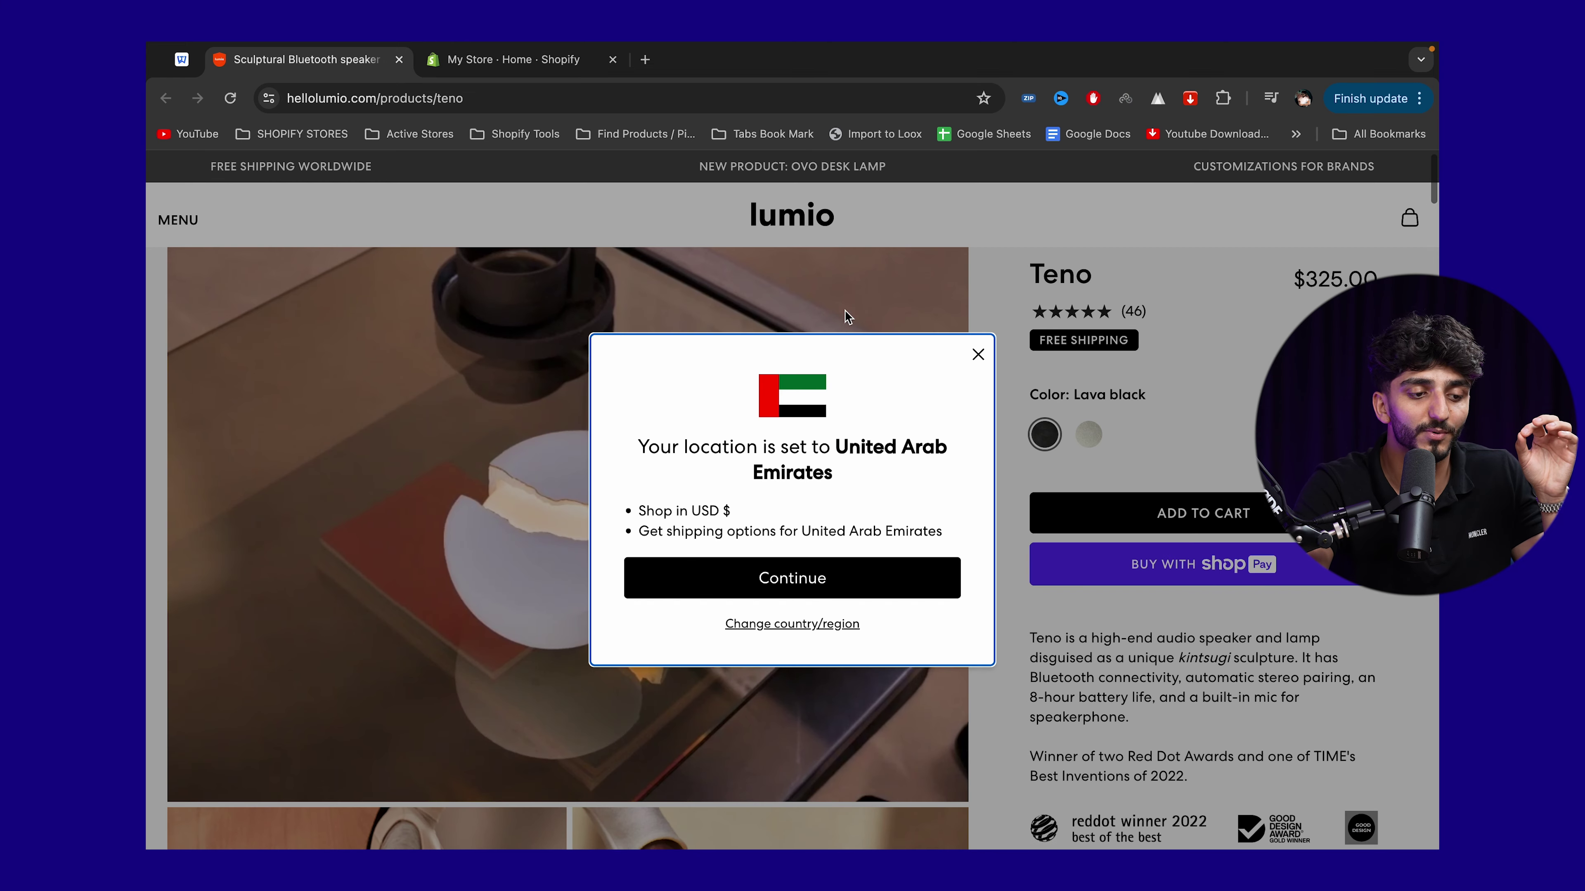
Step: Dismiss the location notice and examine the Teno product page on the Lumio store, including its images and feature sections
click(978, 357)
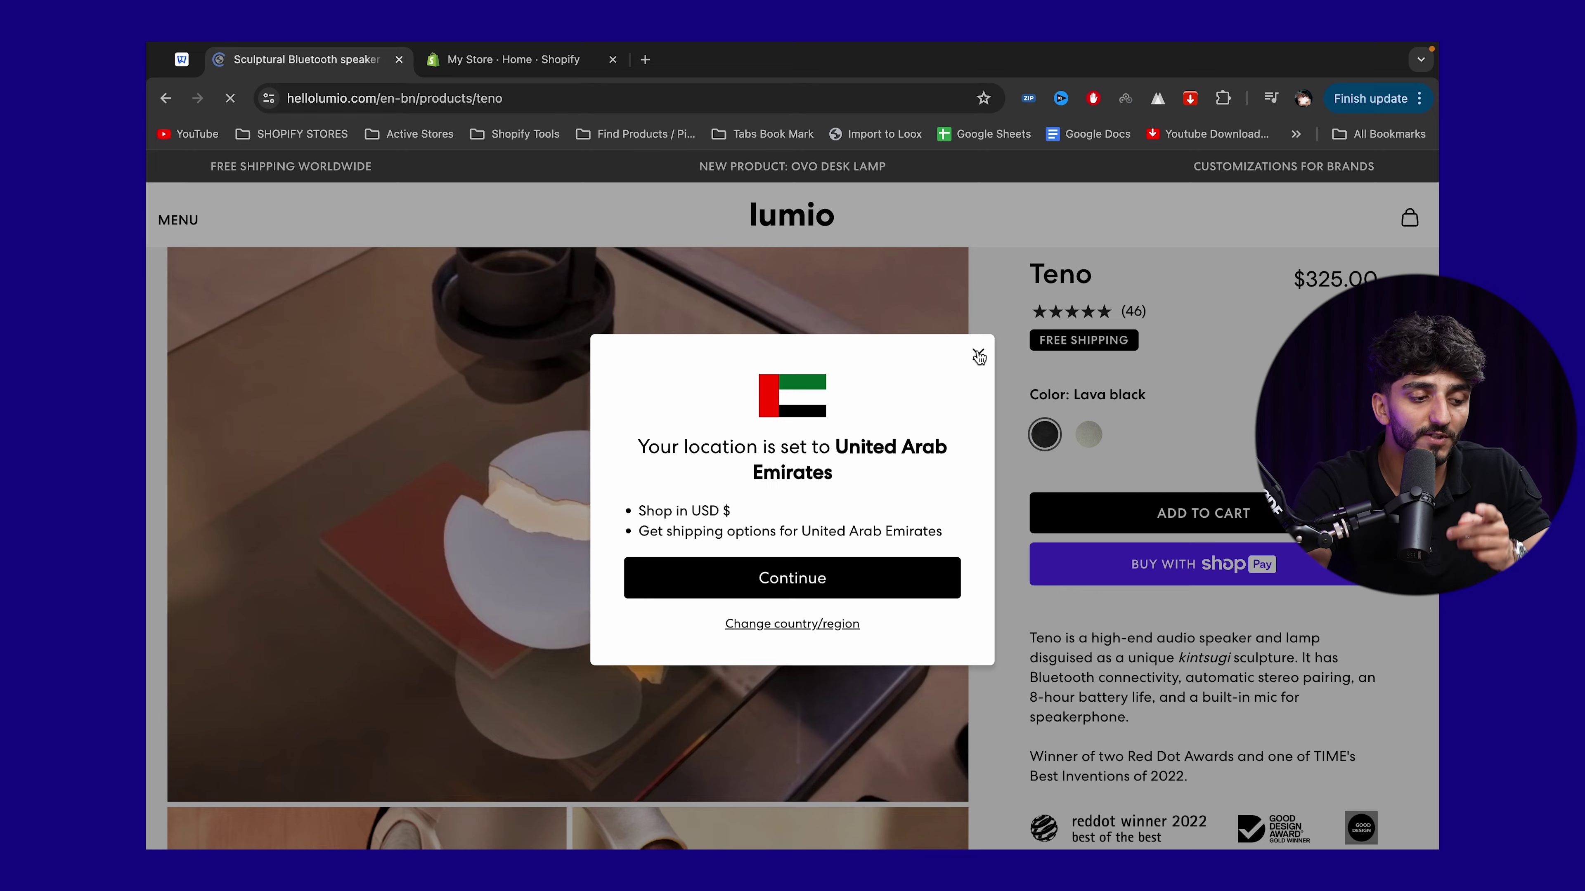
scroll(872, 350, down, 5)
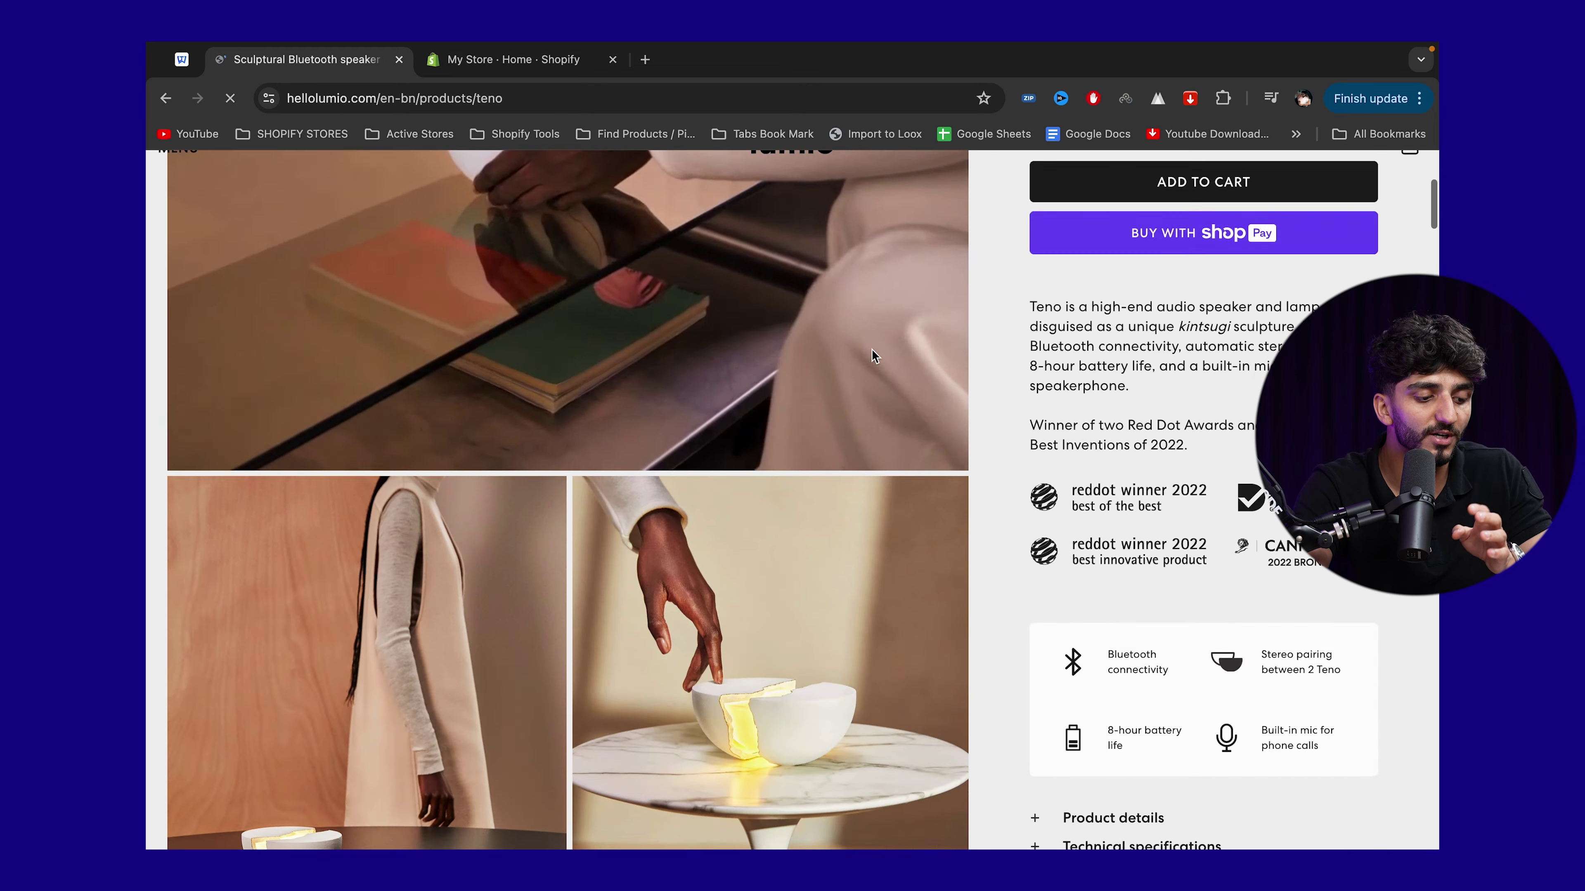
scroll(872, 355, down, 10)
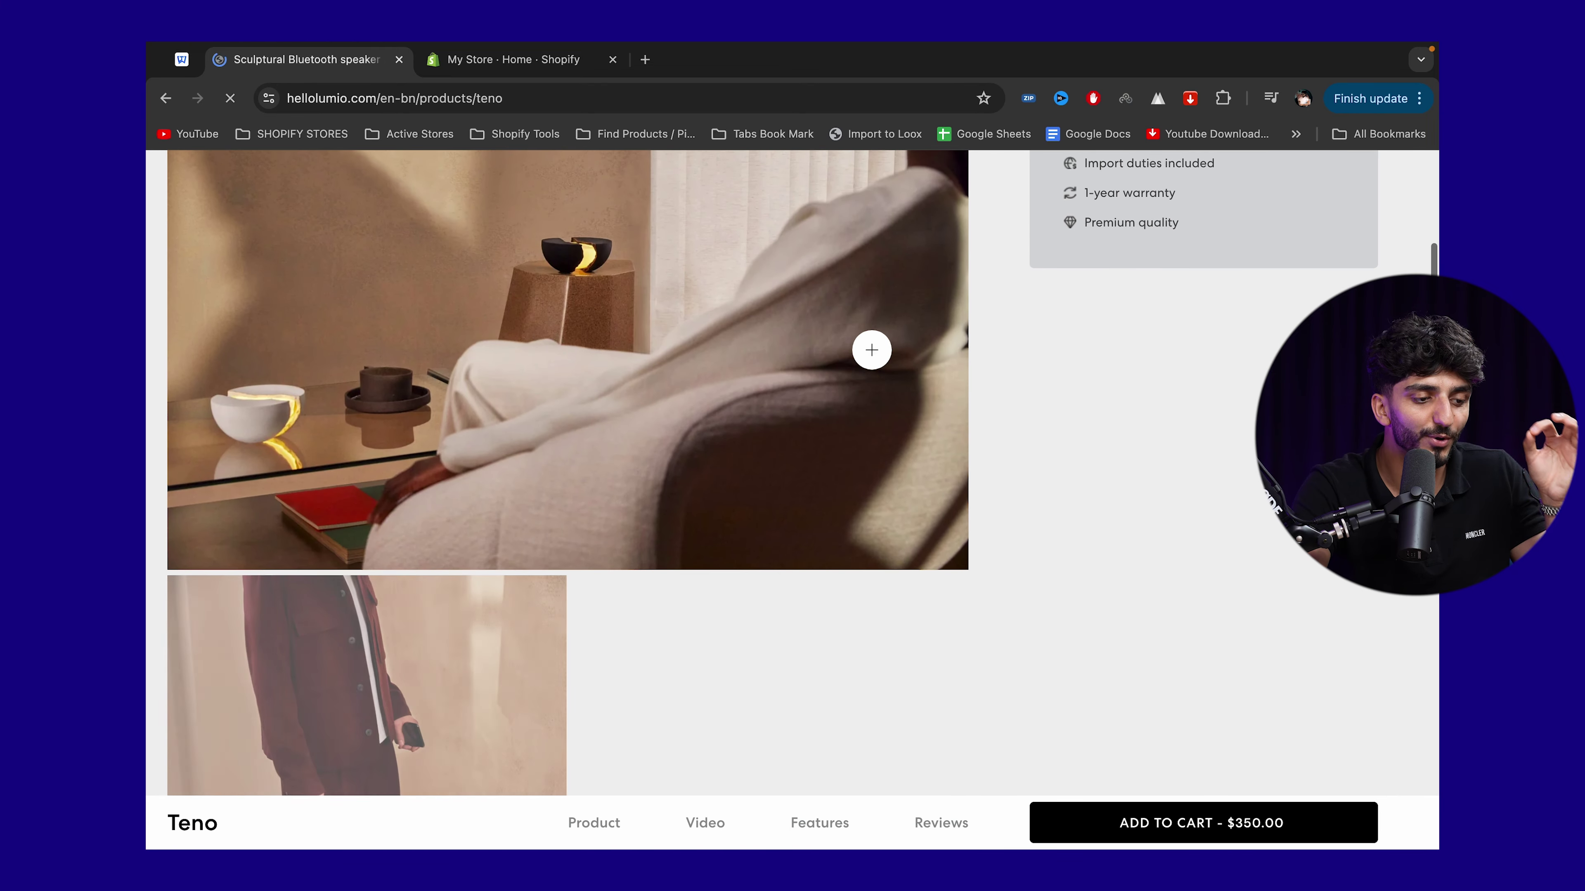
scroll(872, 350, down, 8)
scroll(872, 350, down, 10)
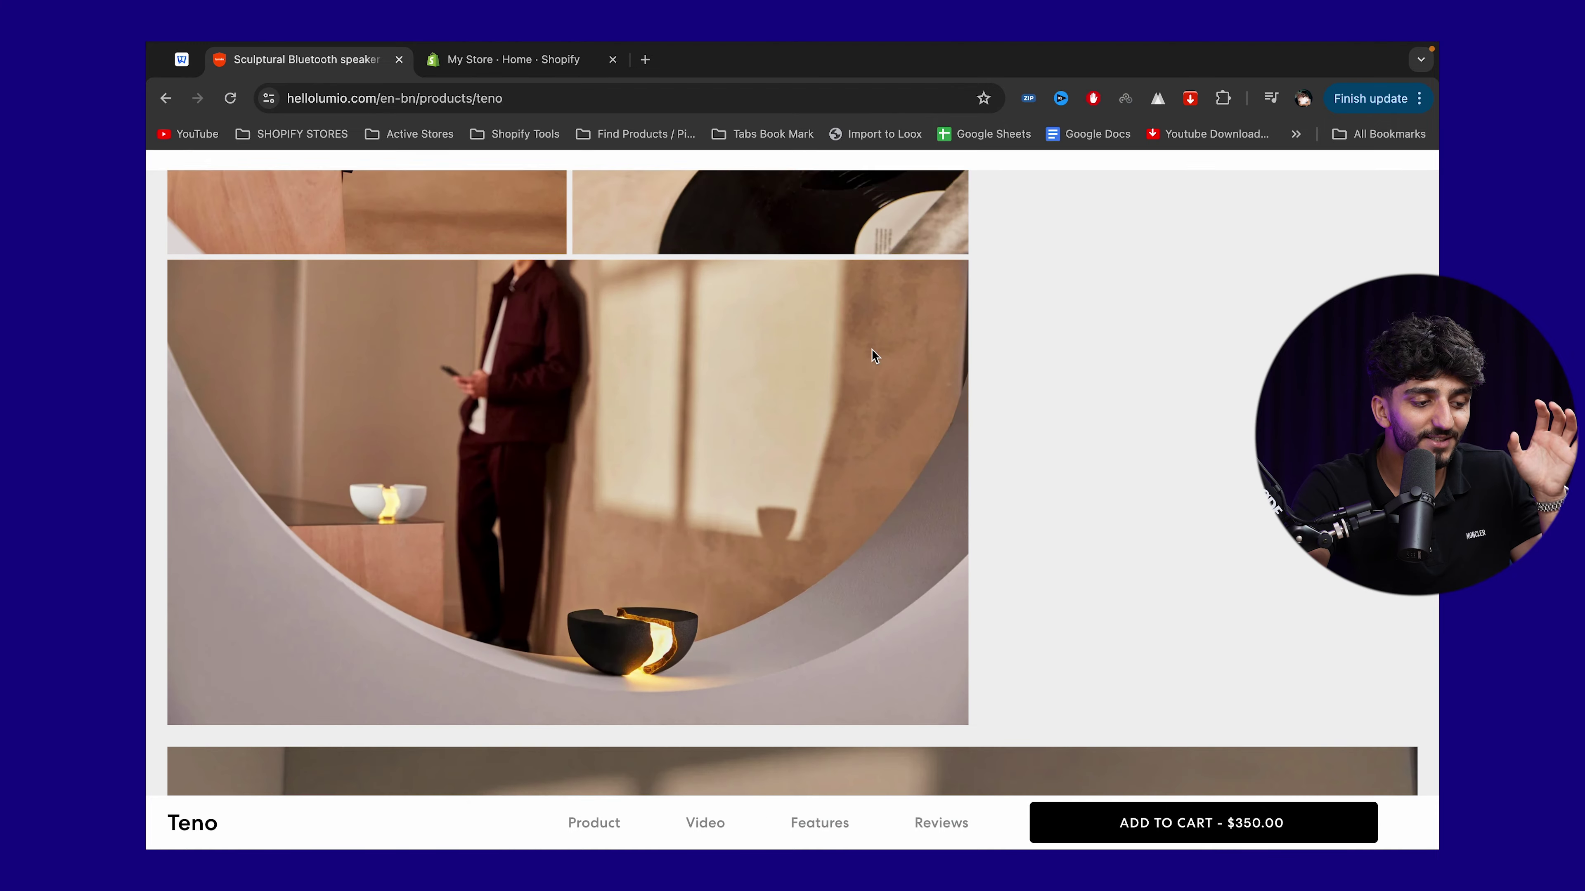
scroll(872, 349, down, 10)
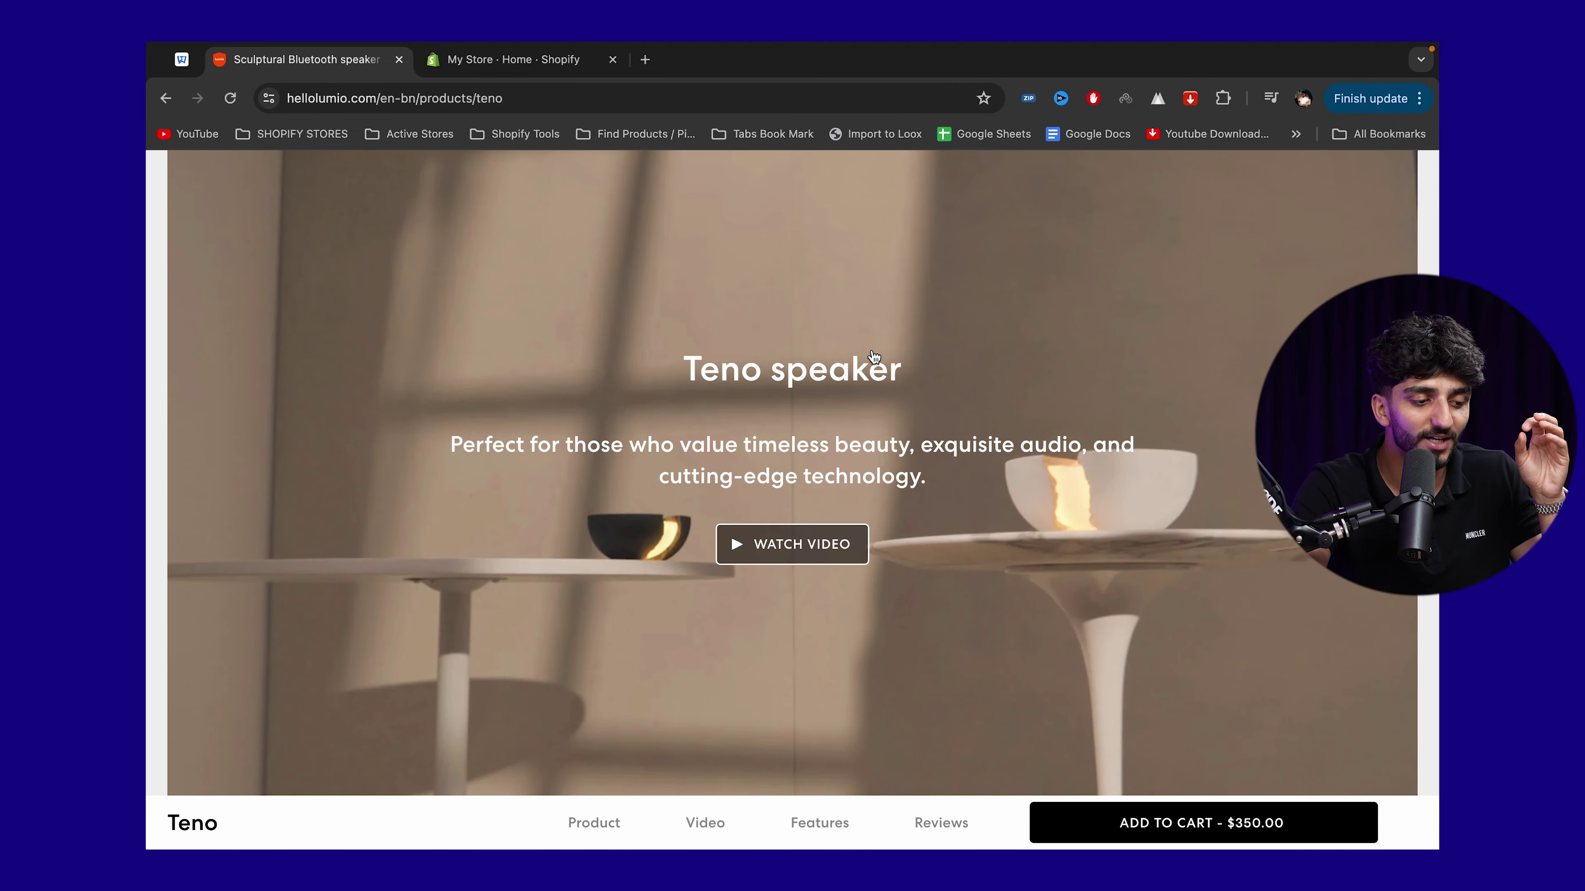
scroll(874, 357, up, 20)
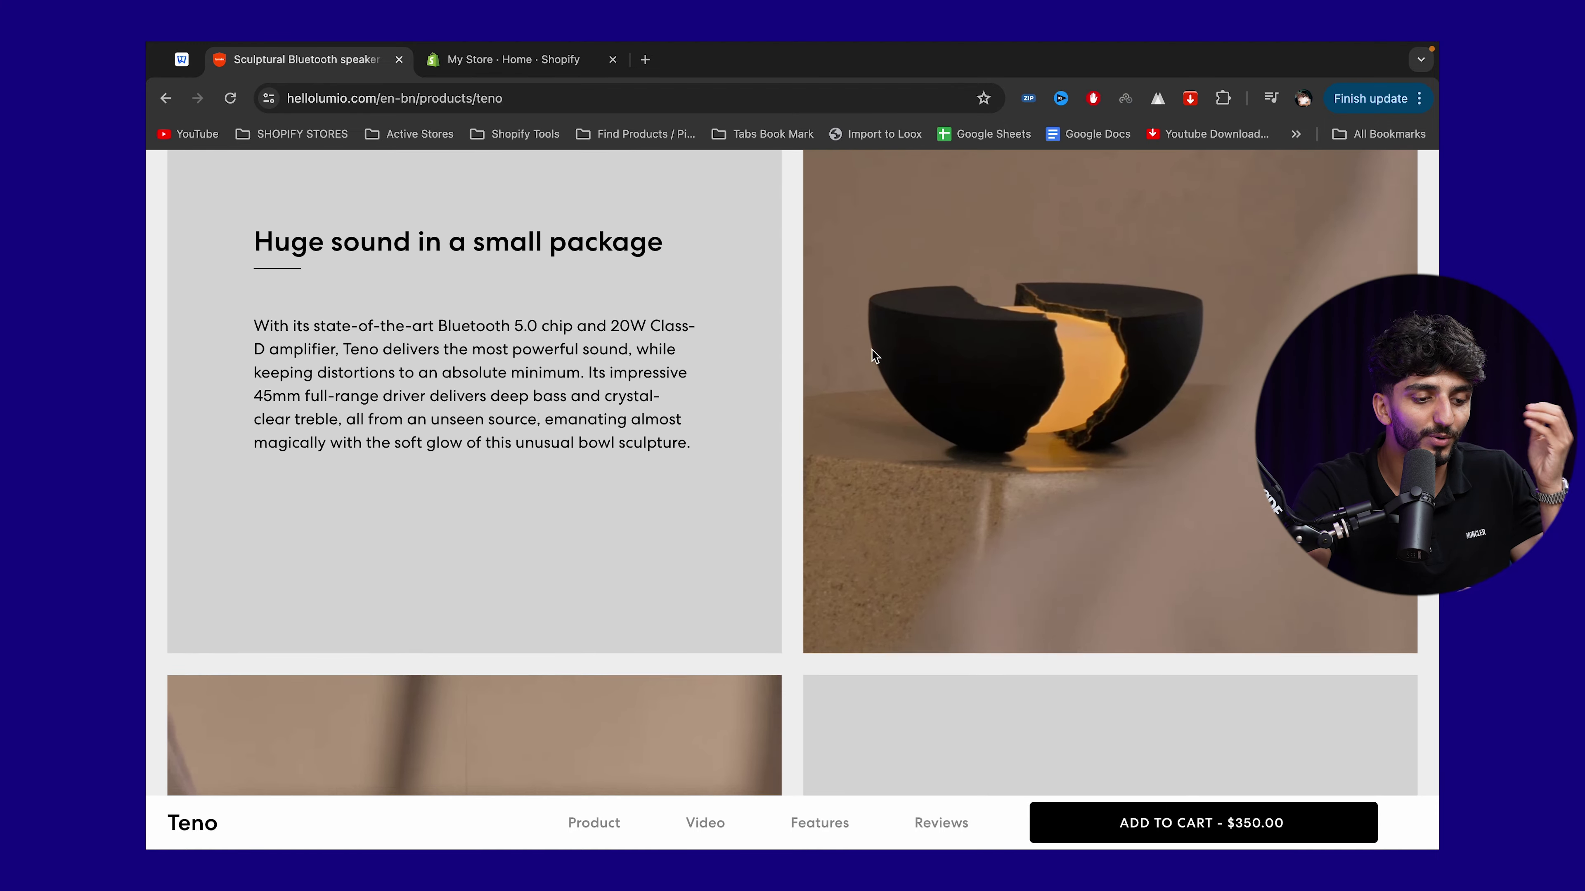
scroll(872, 349, up, 2)
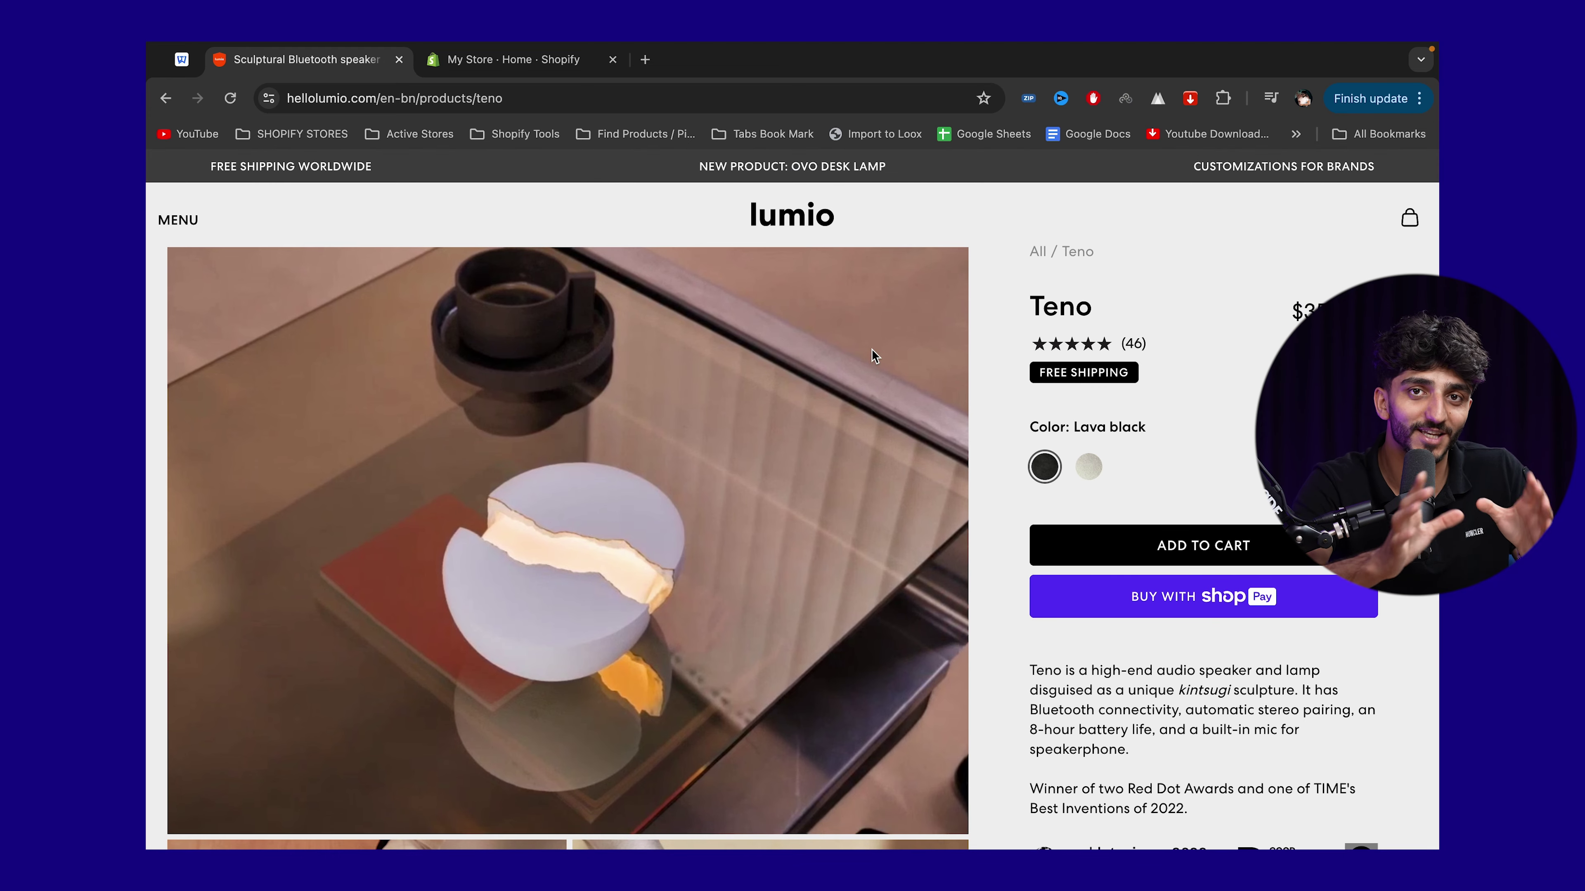
Step: Switch to WinningHunter and open its Tiktok Ads search, leaving the keyword scope at All
key(super+1)
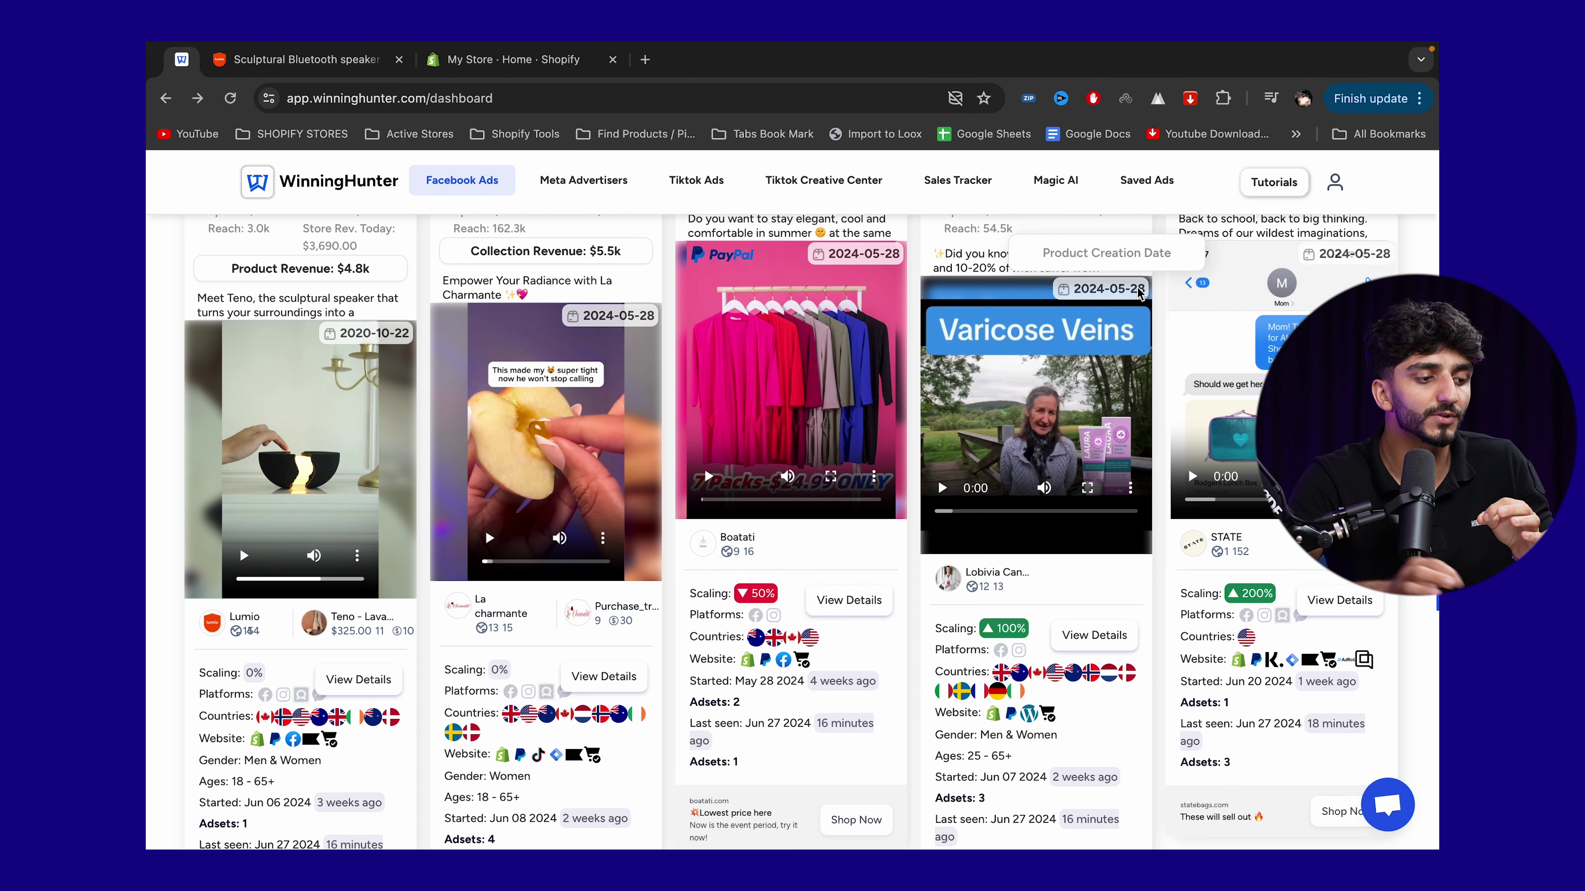
click(683, 192)
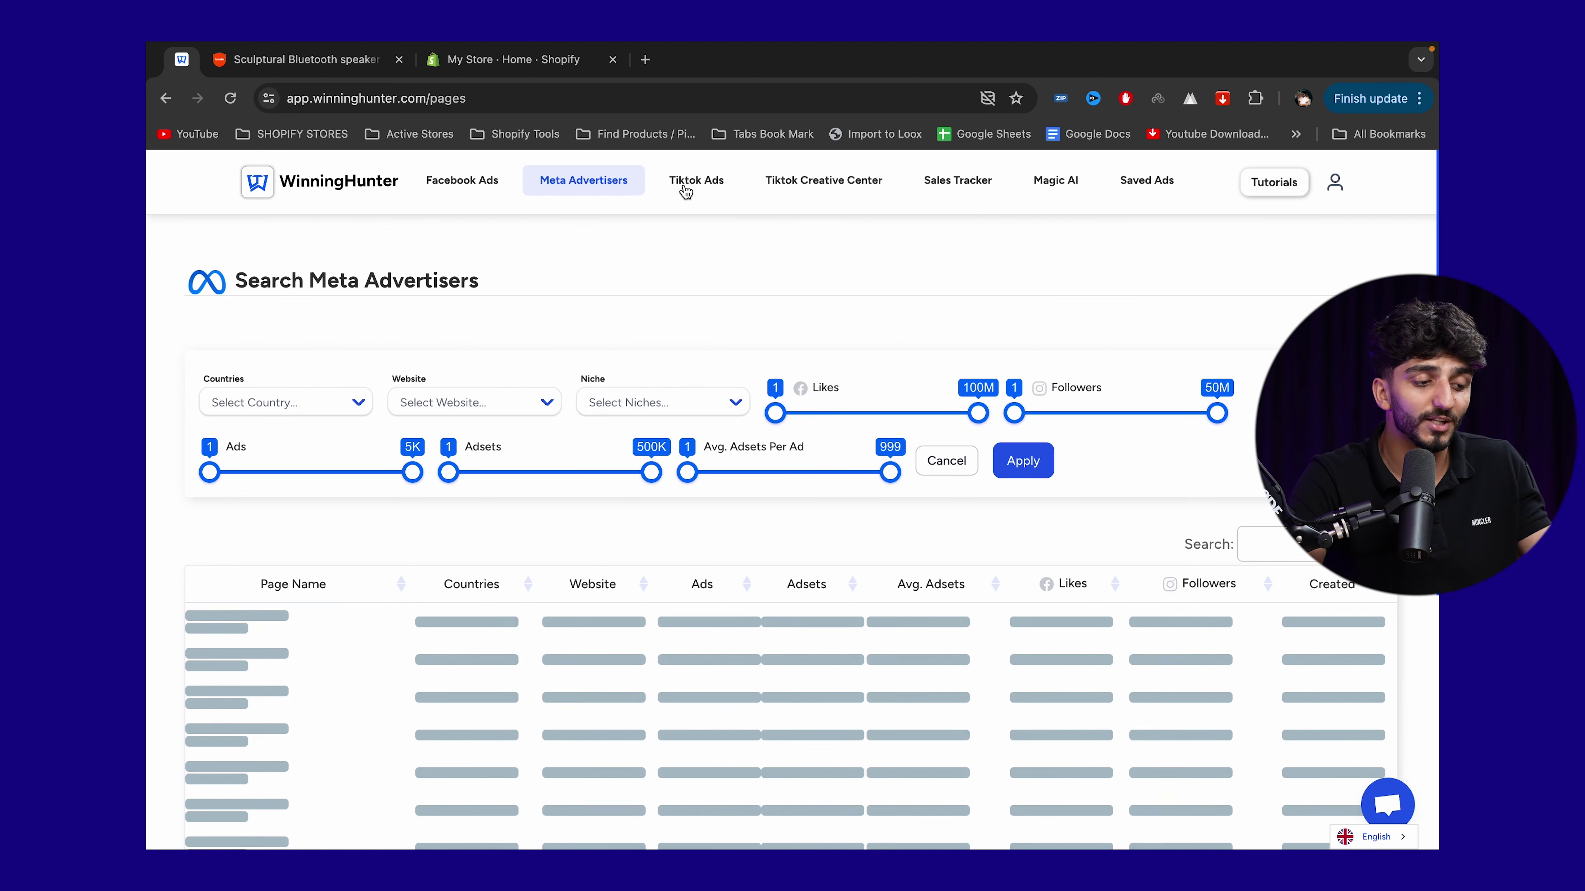
click(686, 191)
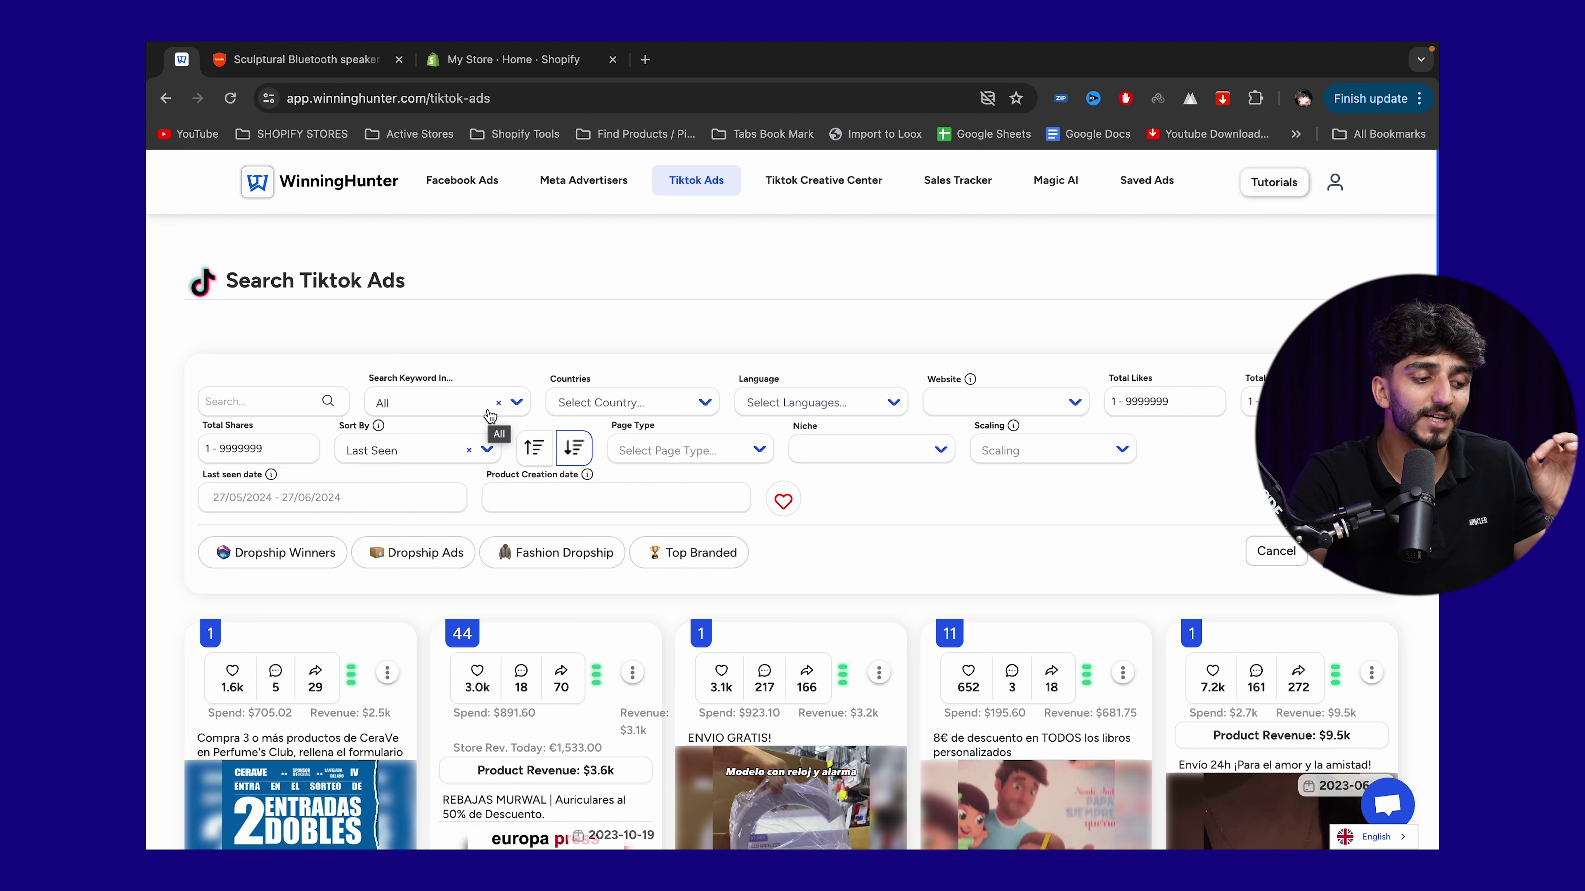
click(490, 417)
click(470, 357)
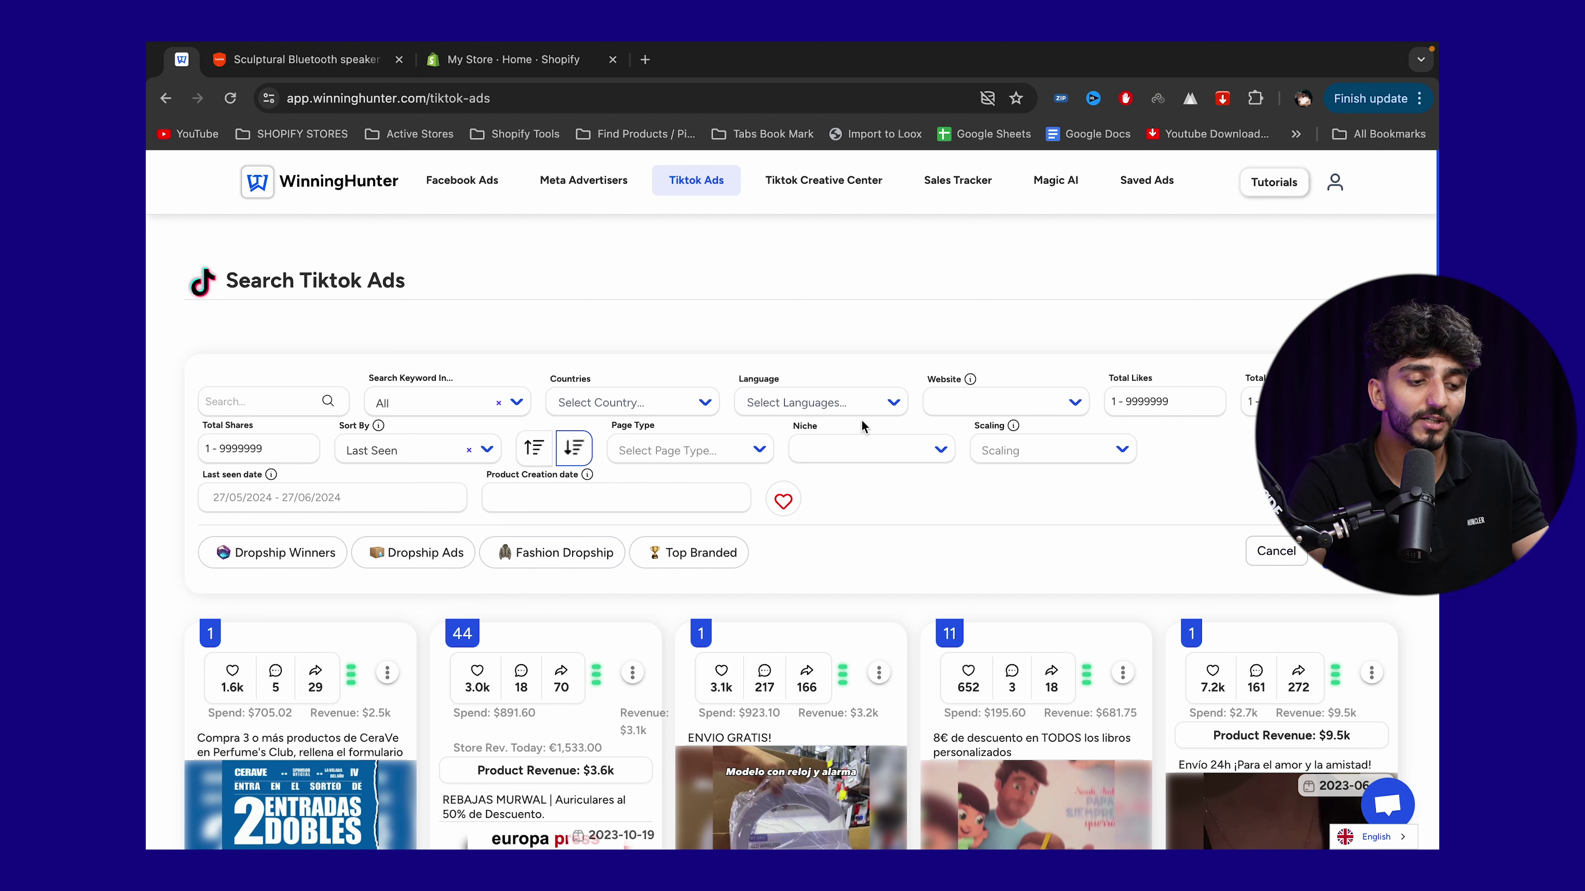
Step: Filter the TikTok ads by Shopify websites, English language and United States as the country
click(1033, 403)
click(980, 440)
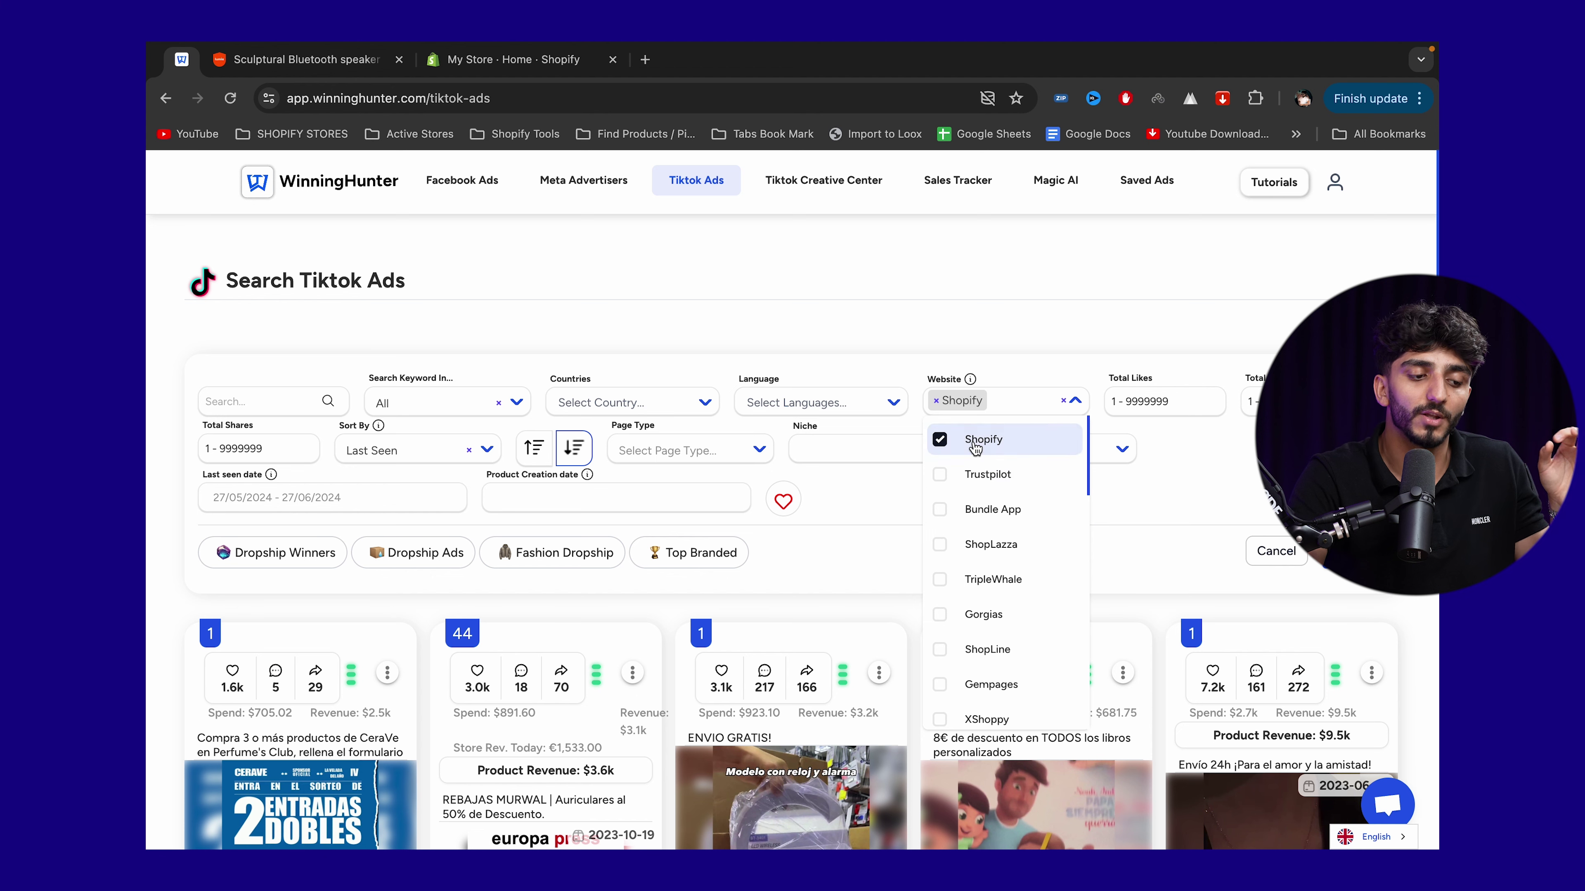
click(872, 400)
click(839, 440)
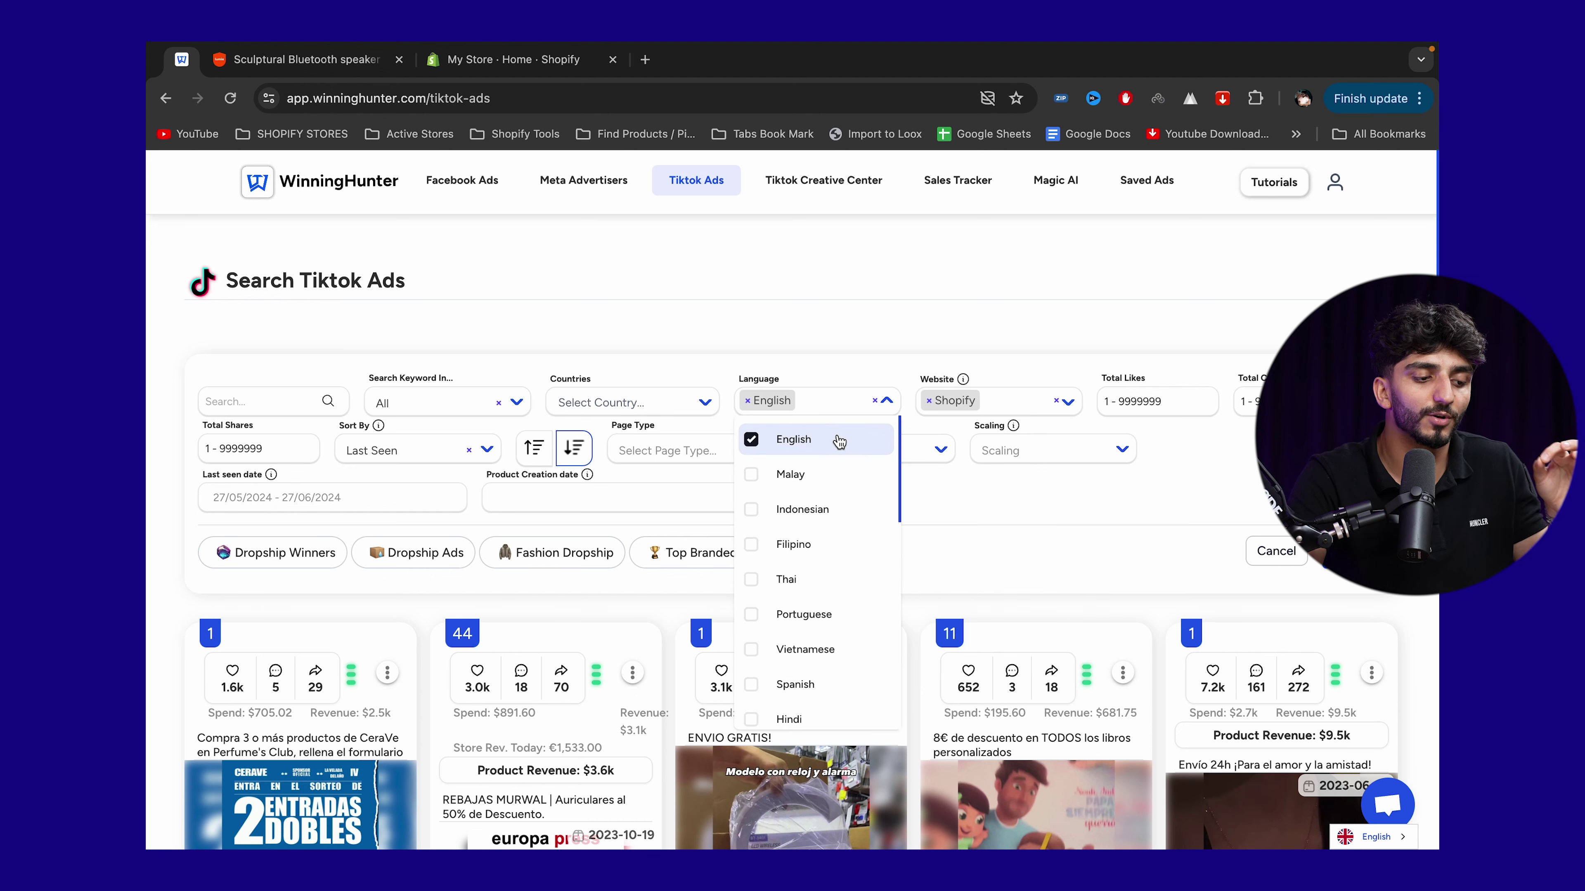
click(634, 400)
click(624, 439)
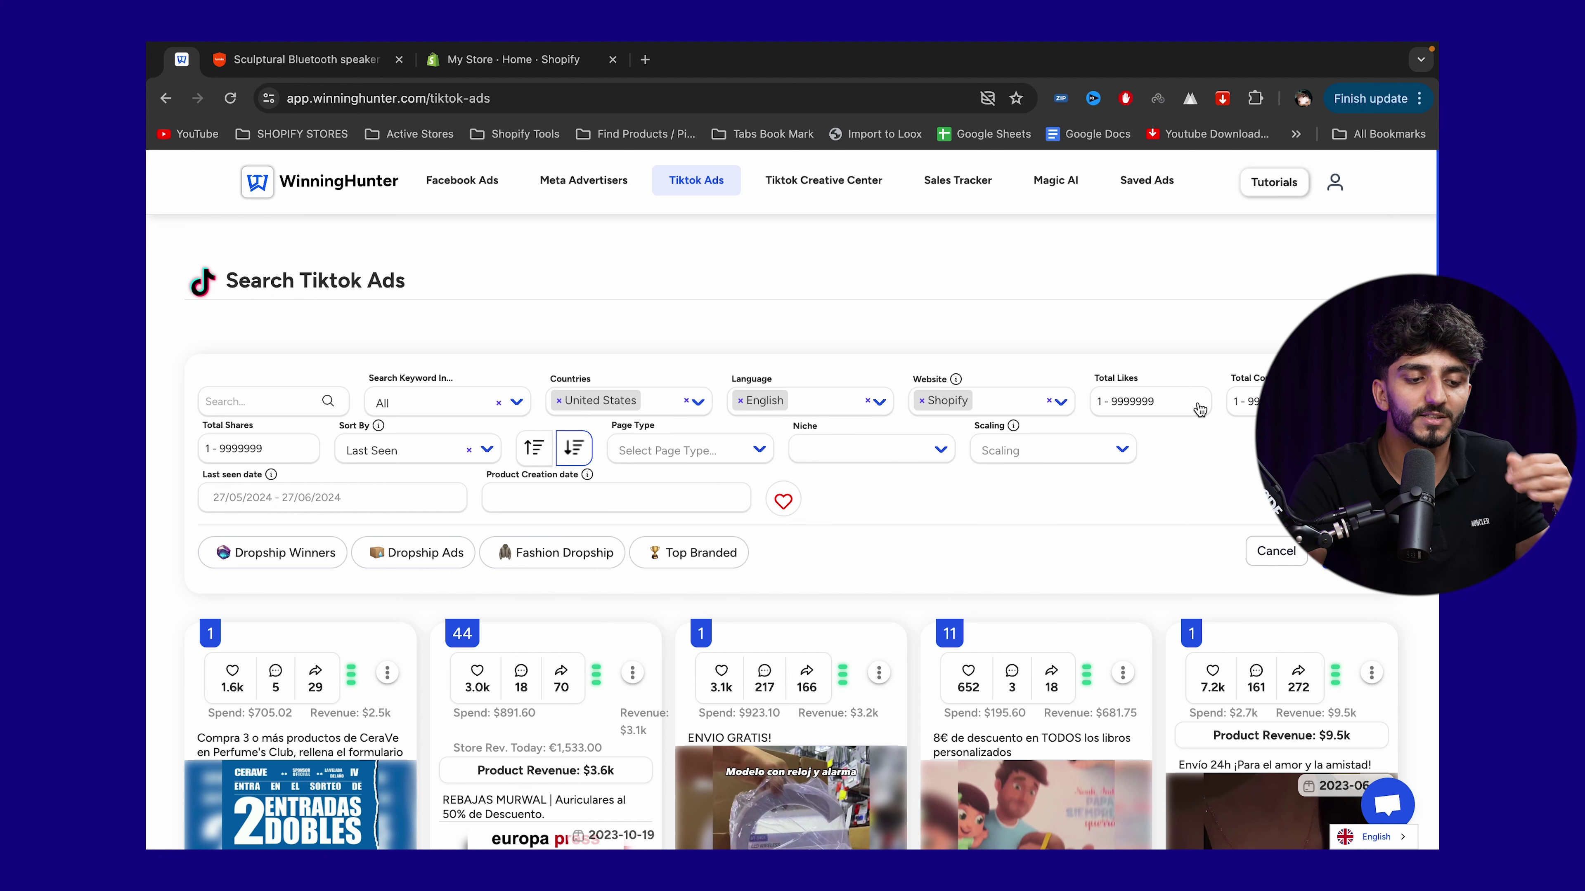
Step: Restrict the ads to Product Pages in the Beauty, Clothing and Home niches, and apply the filters
click(679, 452)
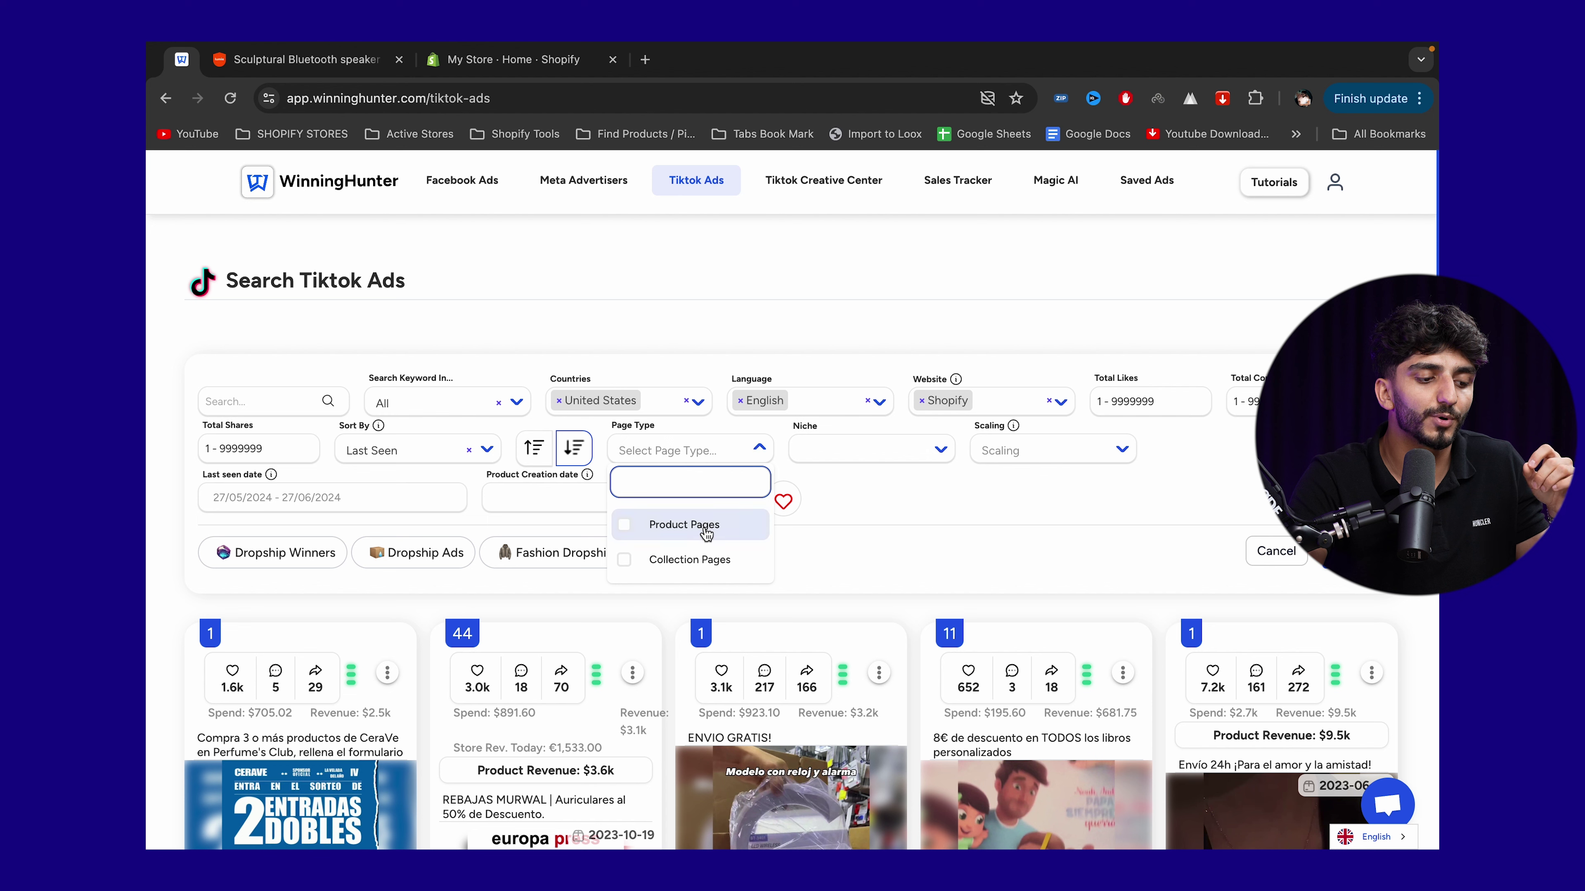
click(919, 519)
click(874, 449)
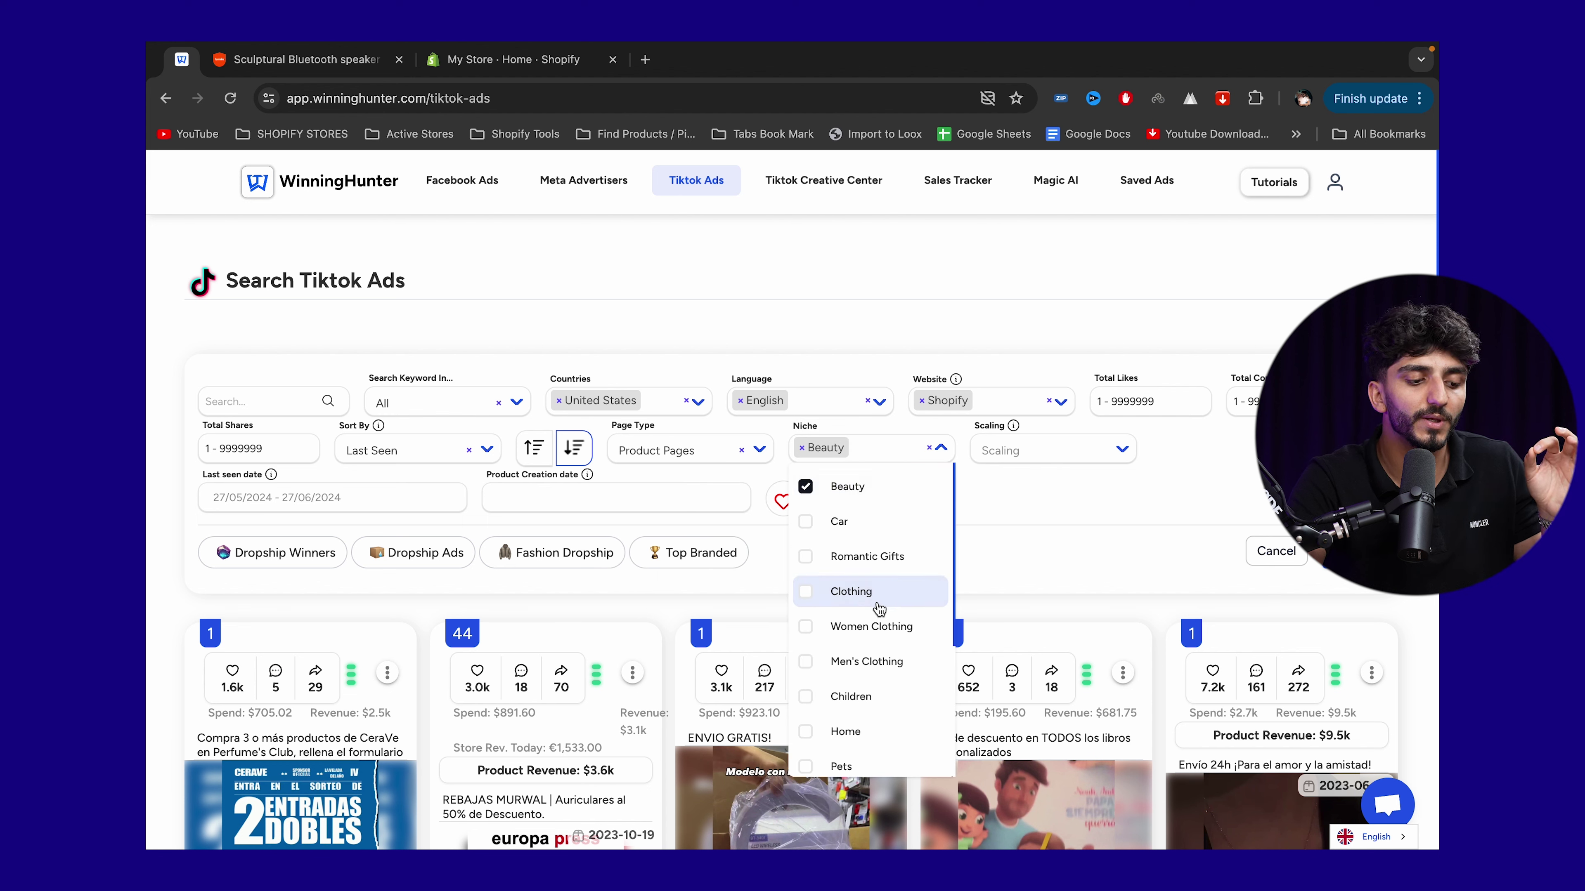
scroll(903, 699, down, 2)
click(883, 636)
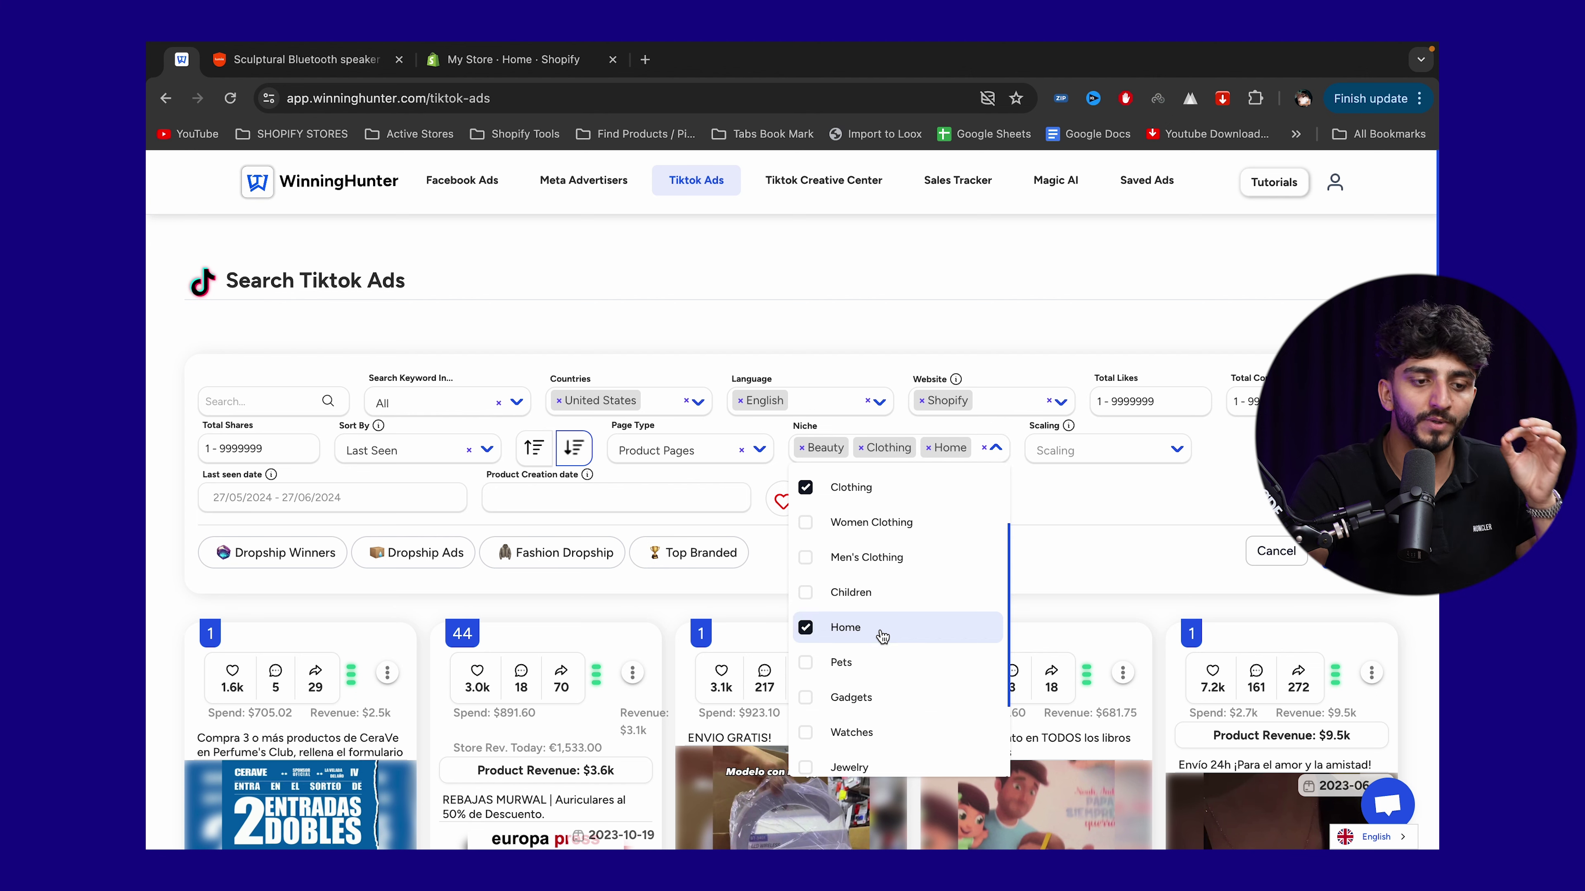
click(1135, 477)
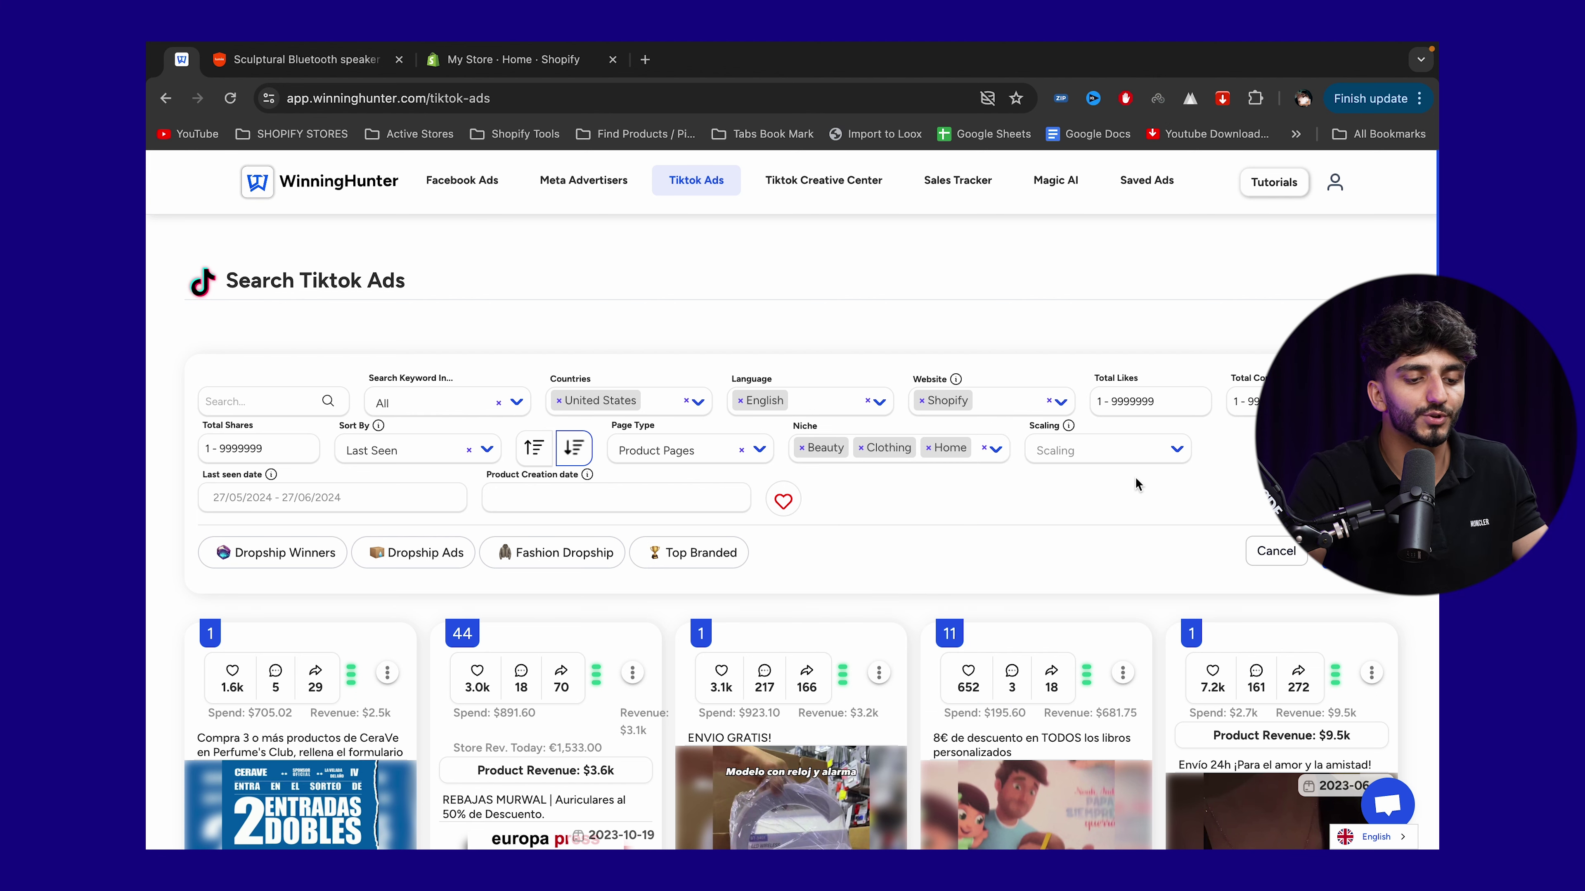
mouse_move(966, 380)
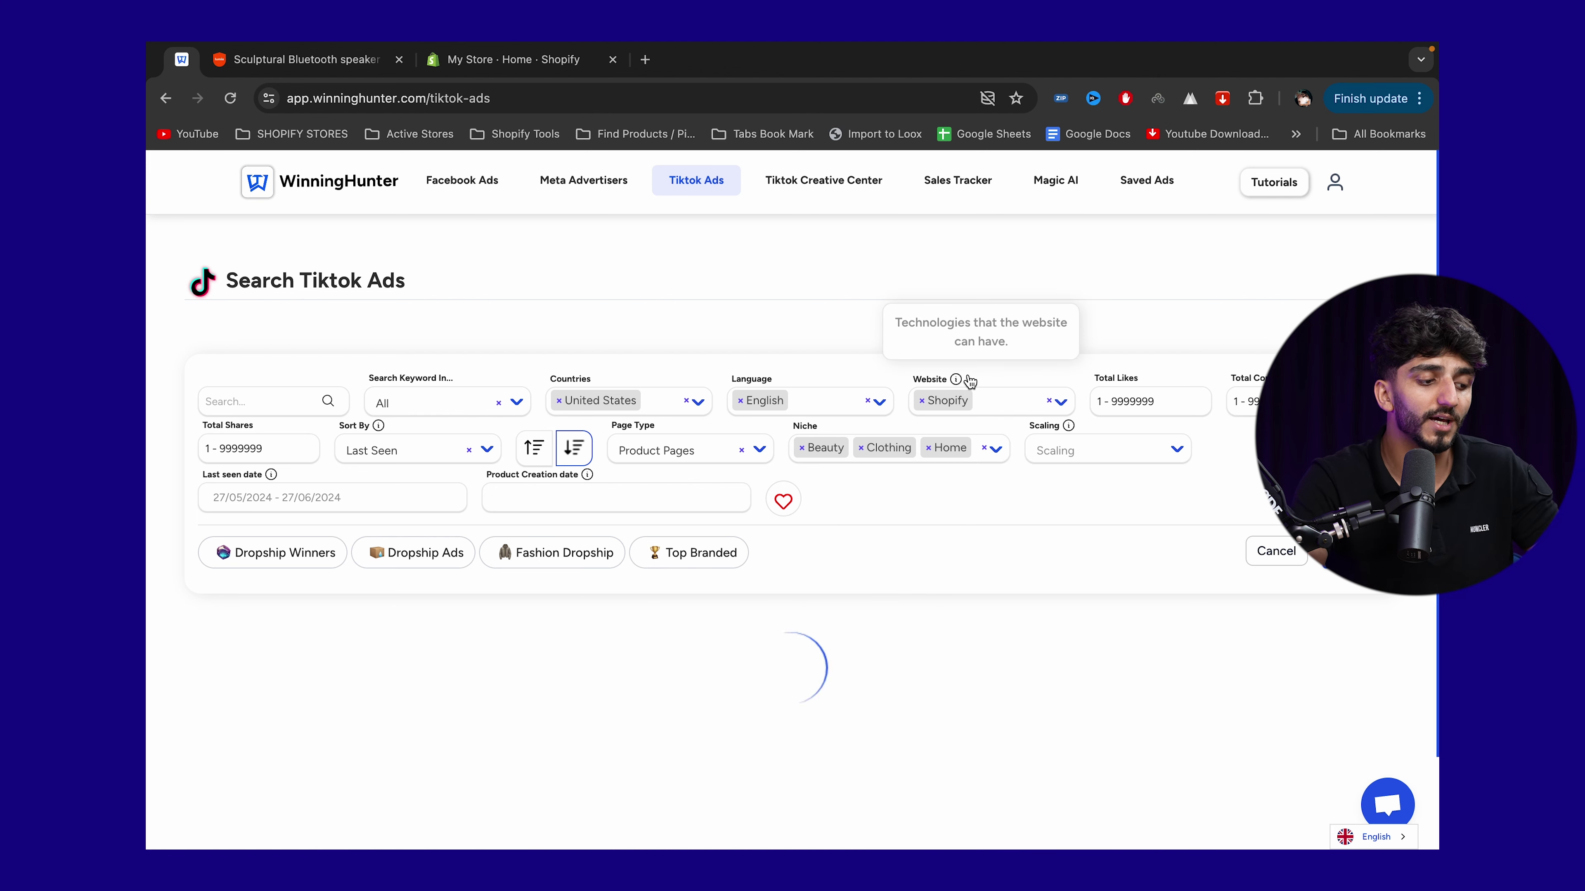
Step: Browse the filtered TikTok ads, comparing their revenue, scaling and creation dates
scroll(1066, 513, down, 15)
scroll(1067, 513, down, 1)
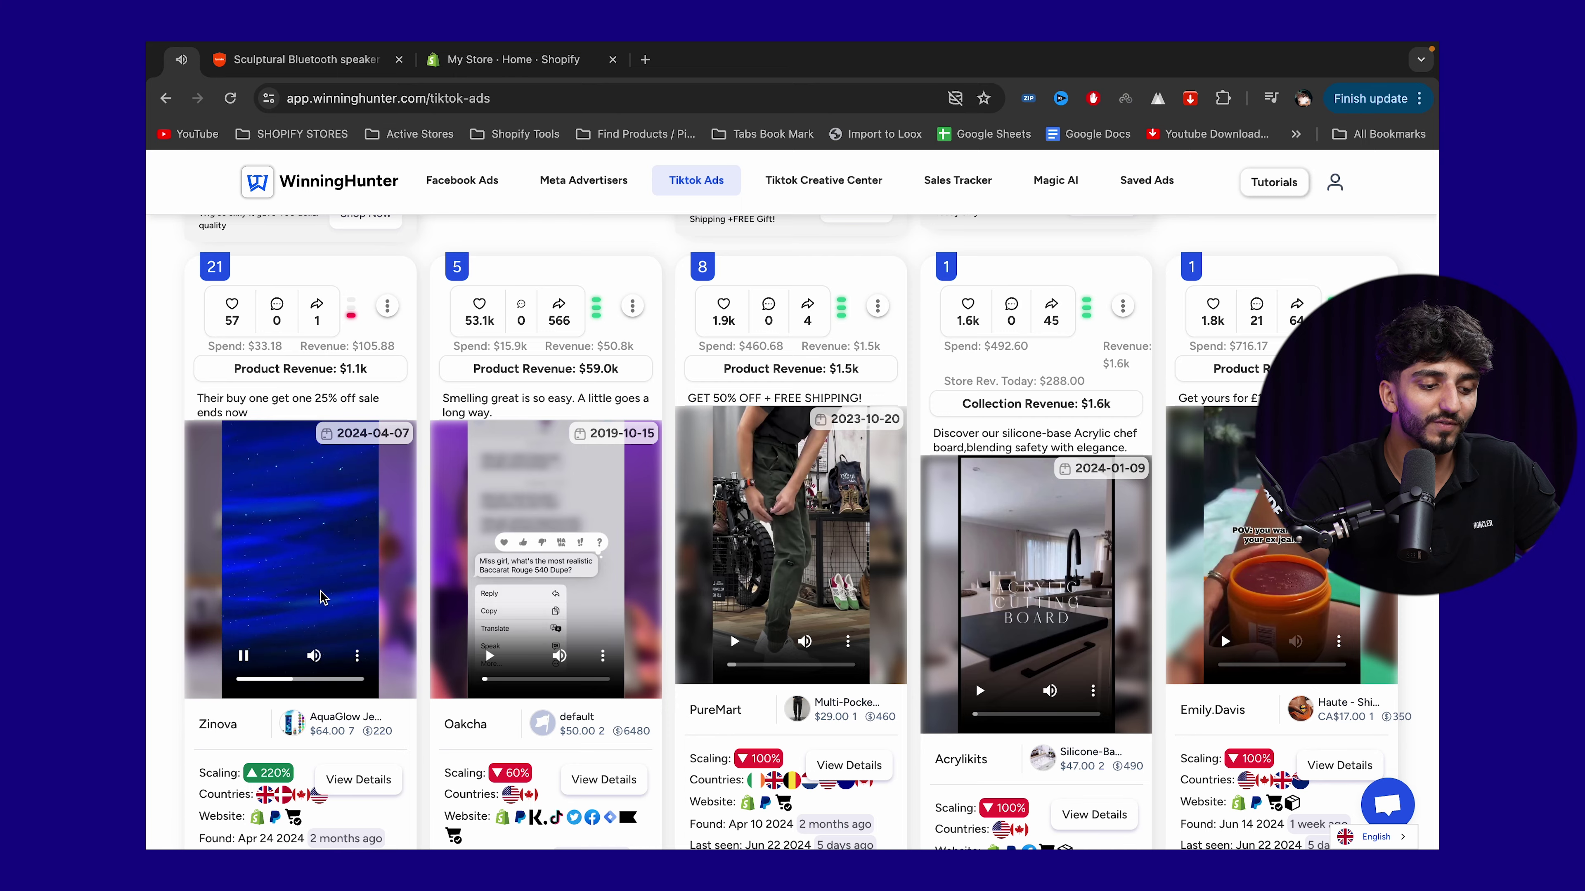
scroll(320, 597, up, 15)
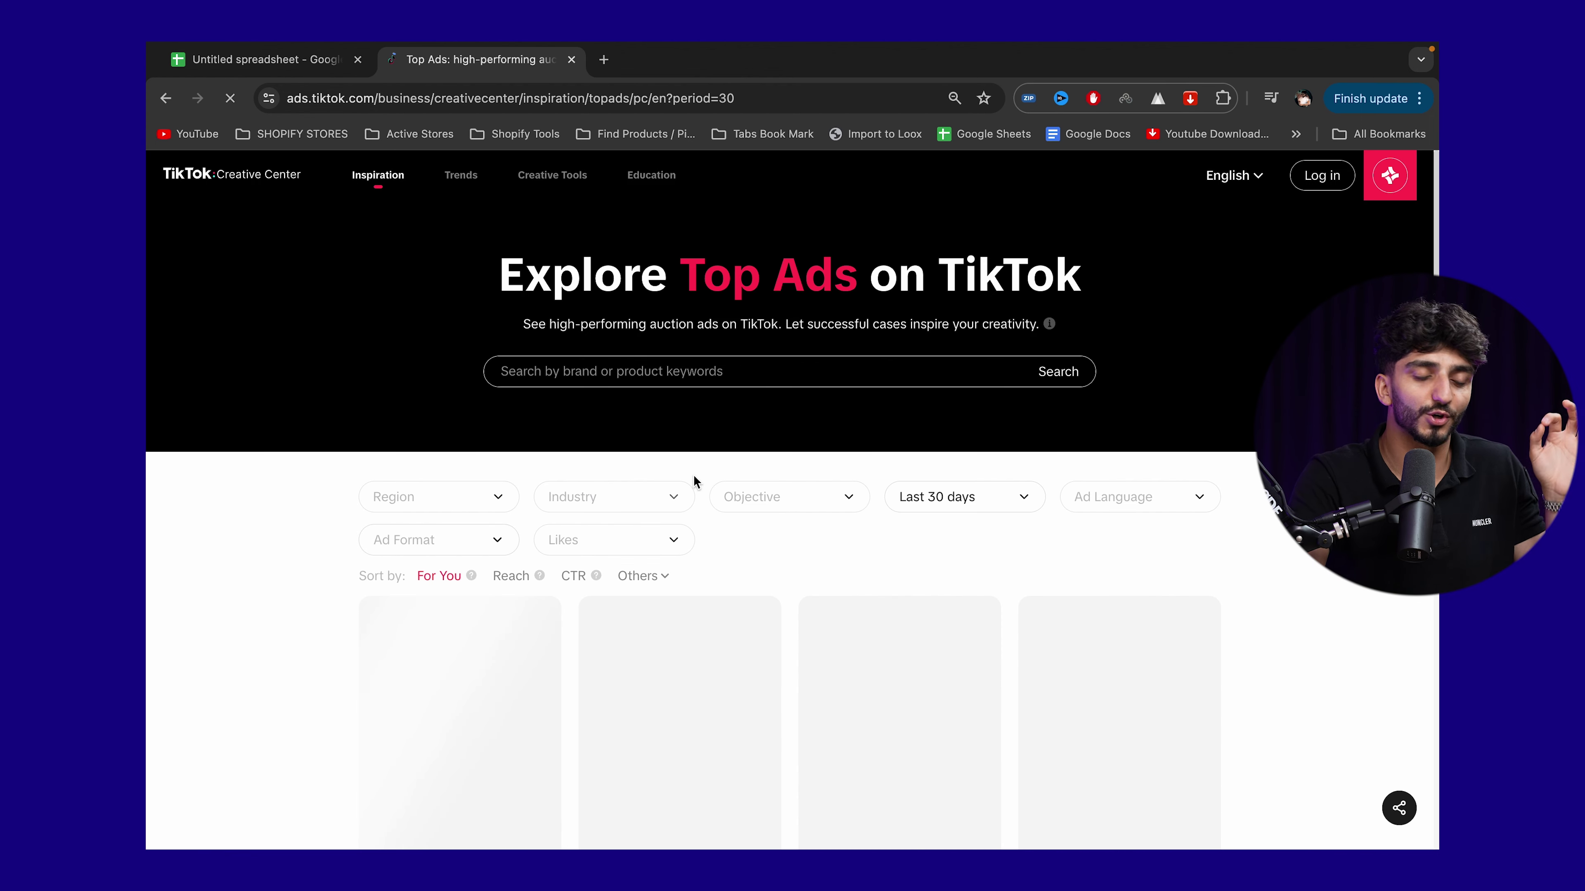
Step: In TikTok Creative Center's Top Ads for the United Arab Emirates, open the rain humidifier lamp ad and view its video full screen
scroll(693, 481, down, 3)
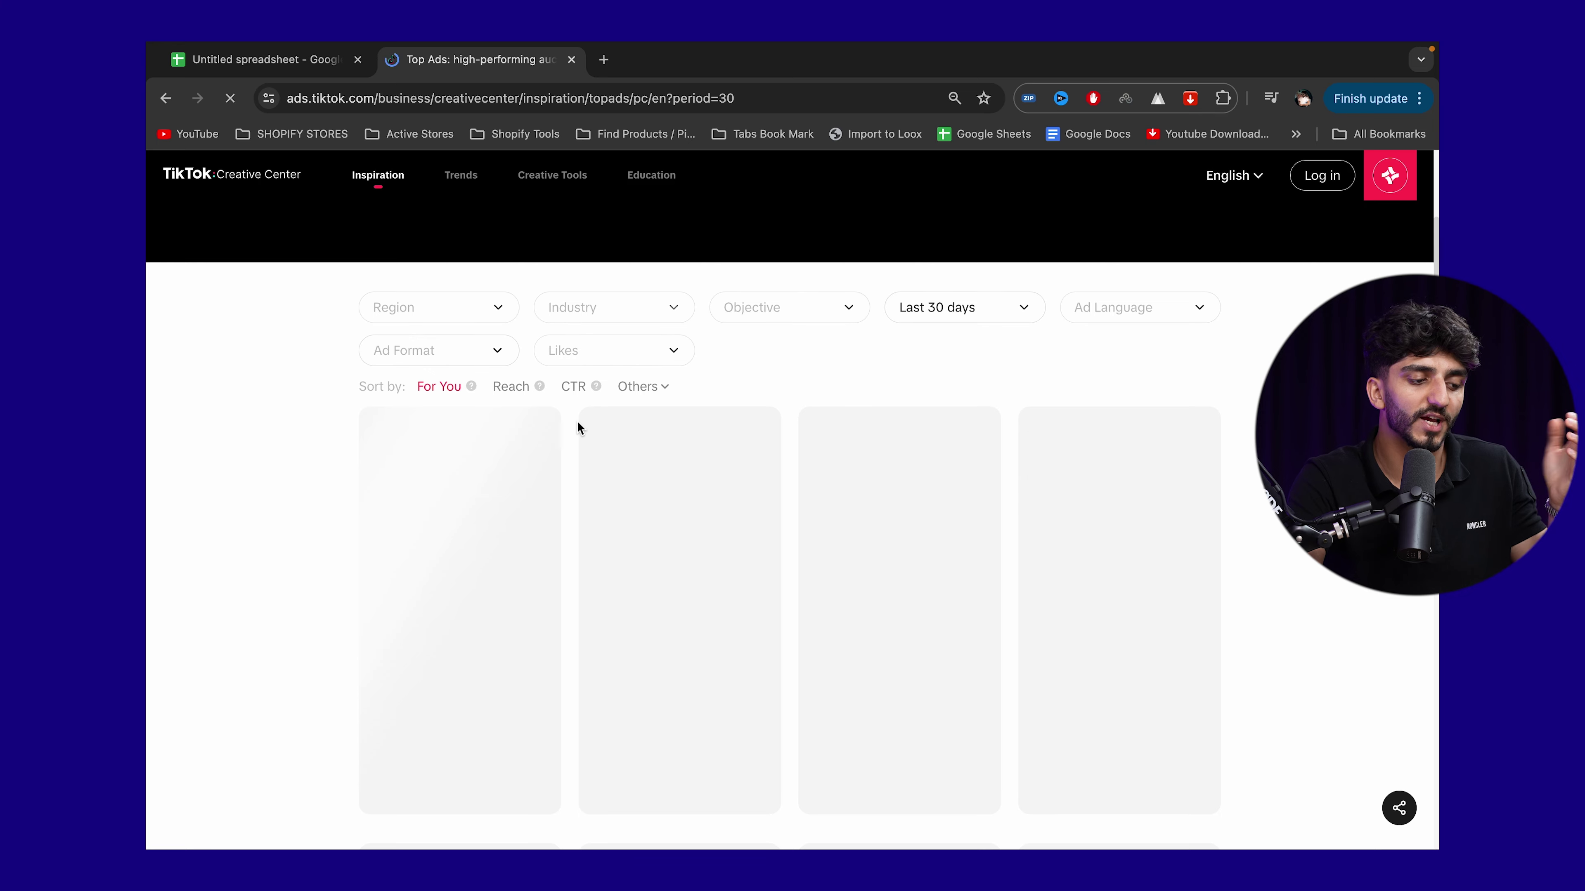
scroll(577, 428, down, 1)
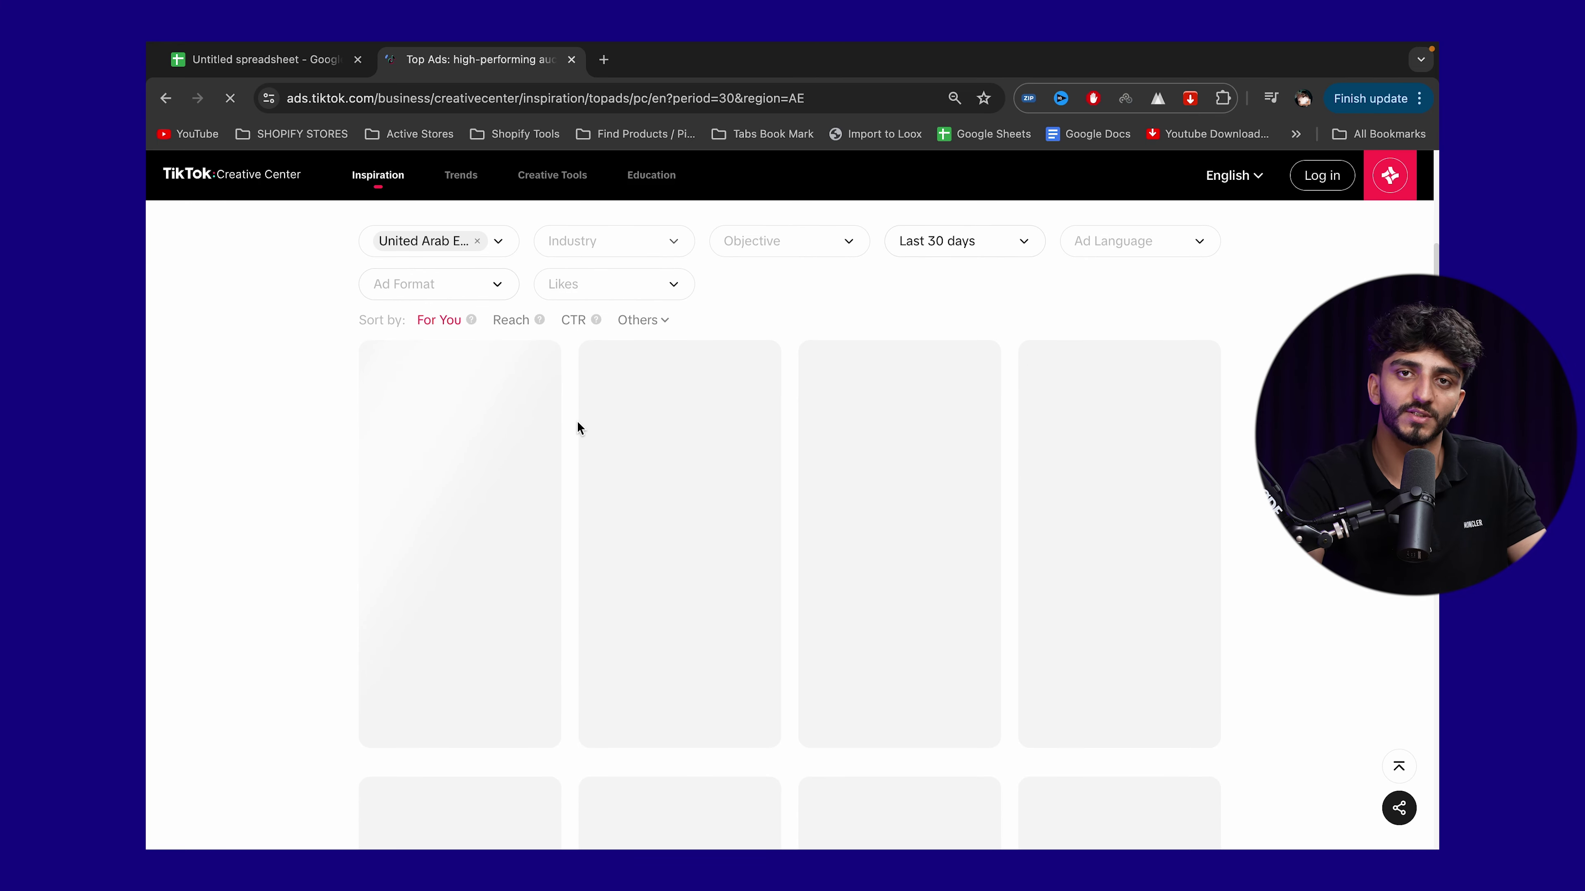
click(432, 454)
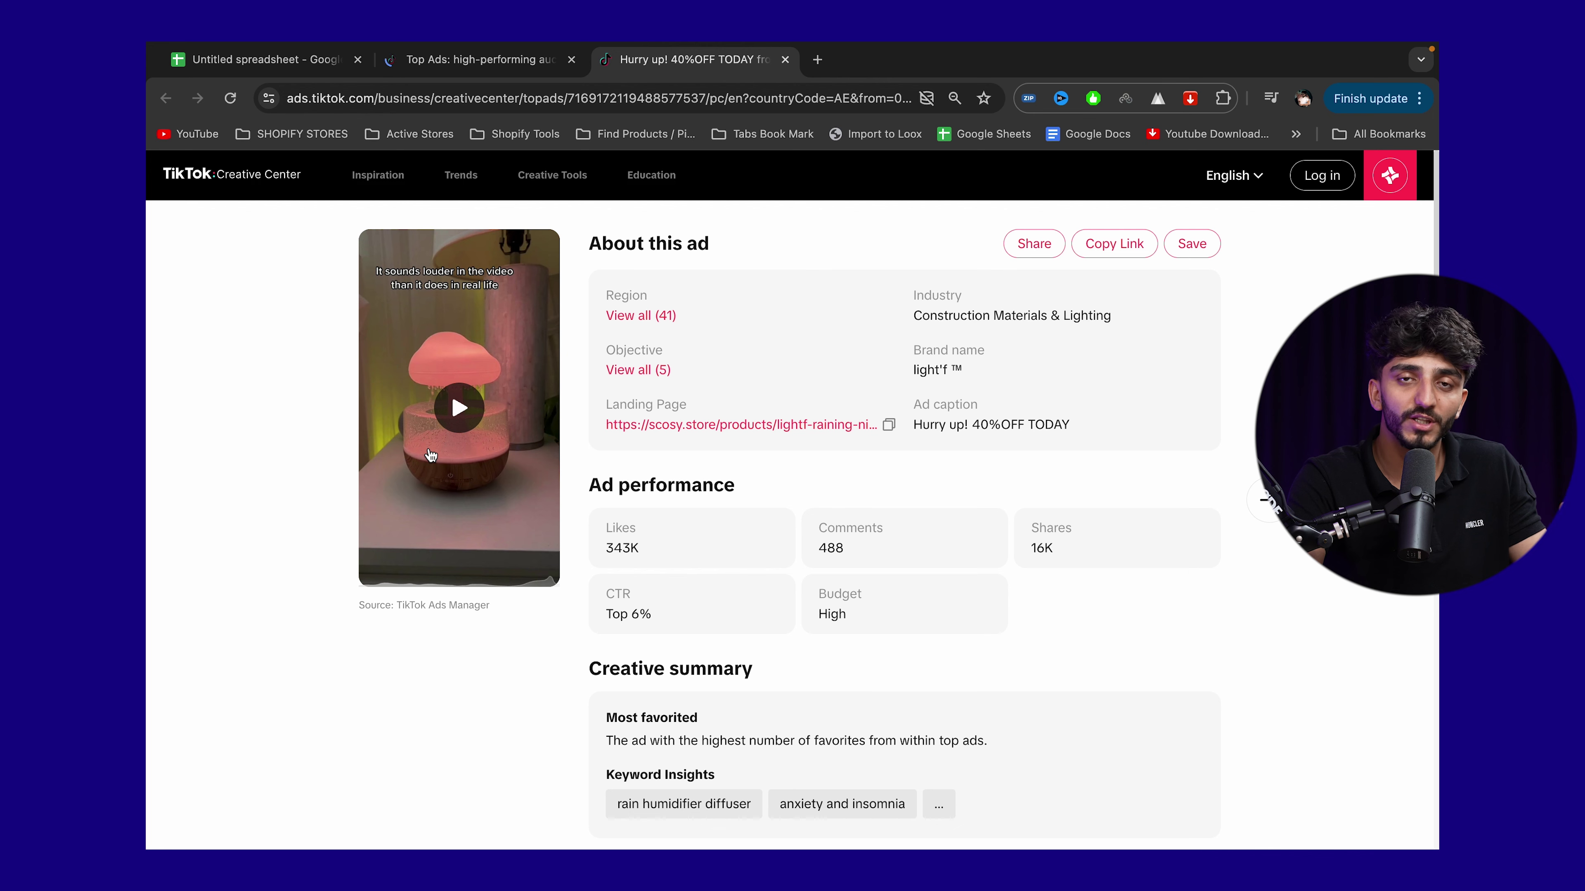
click(482, 426)
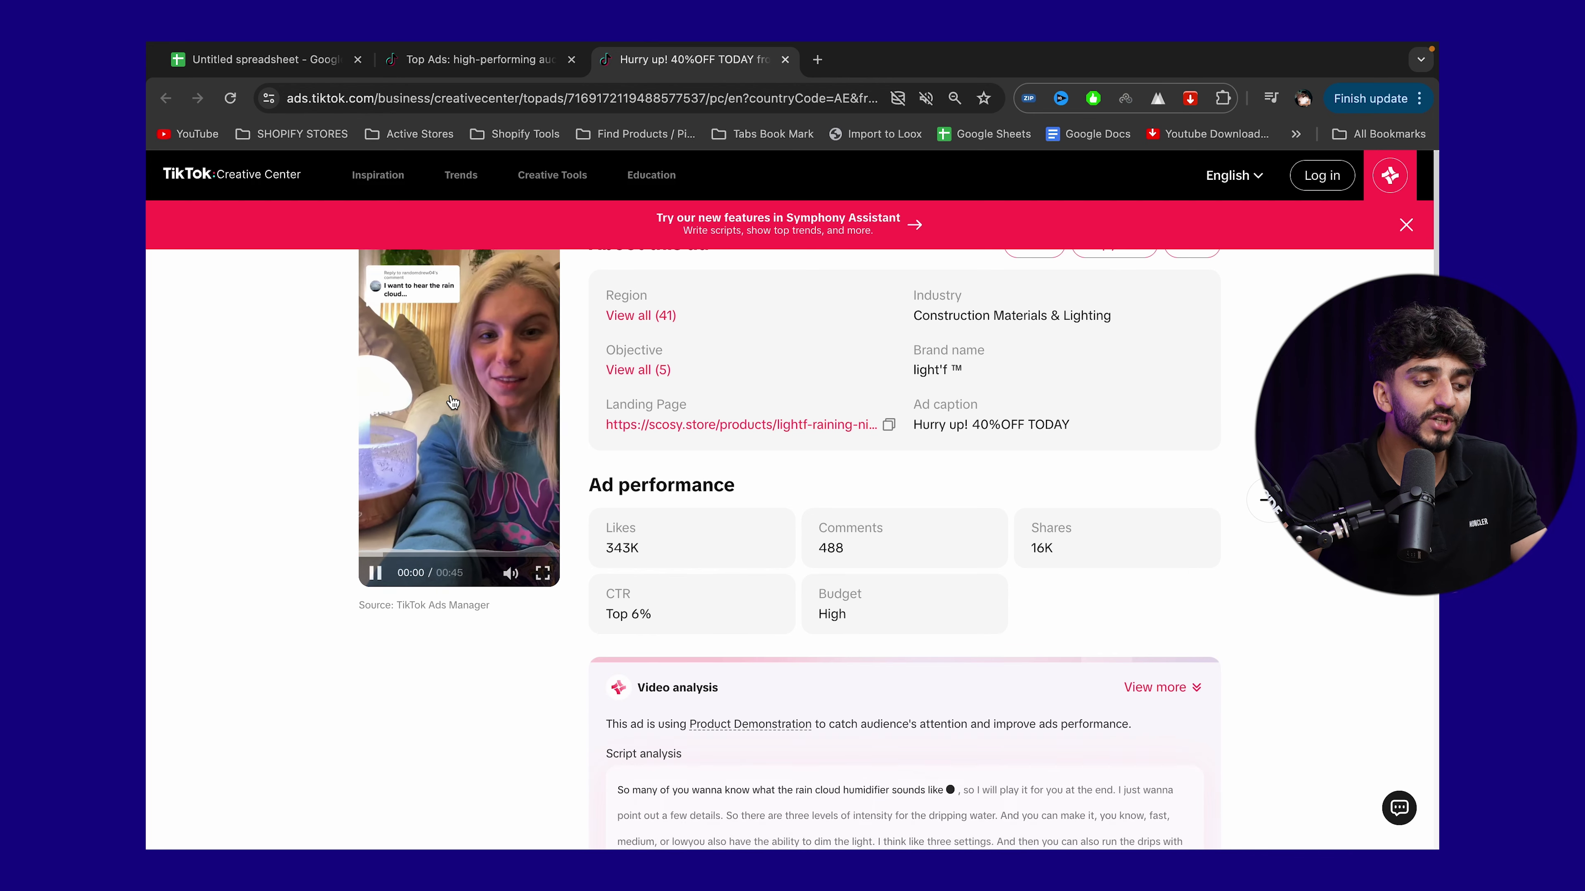
click(483, 426)
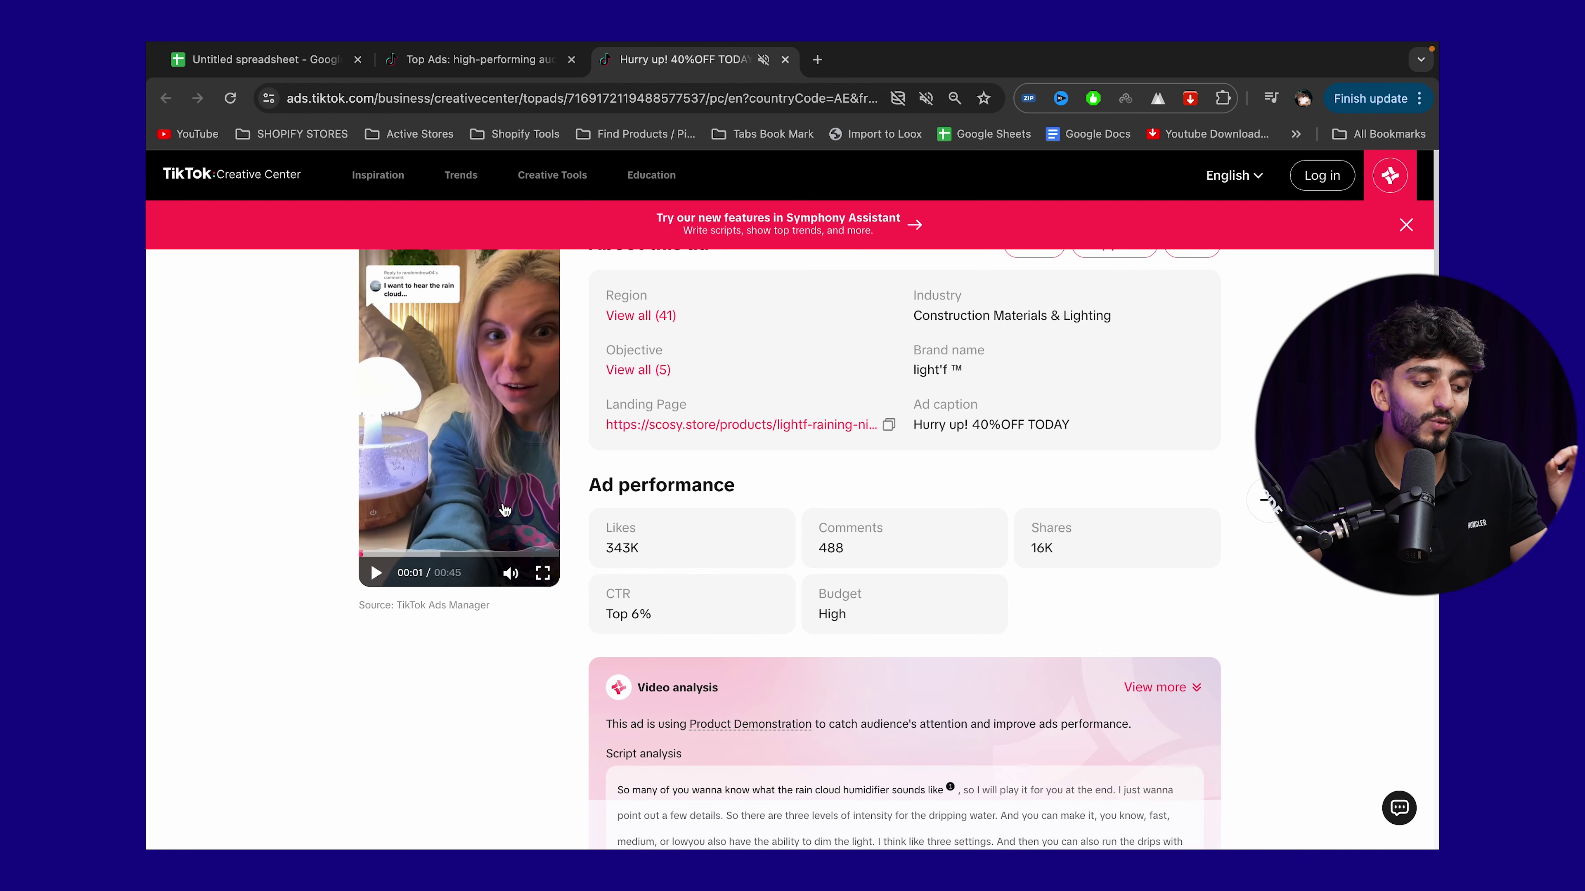
click(543, 573)
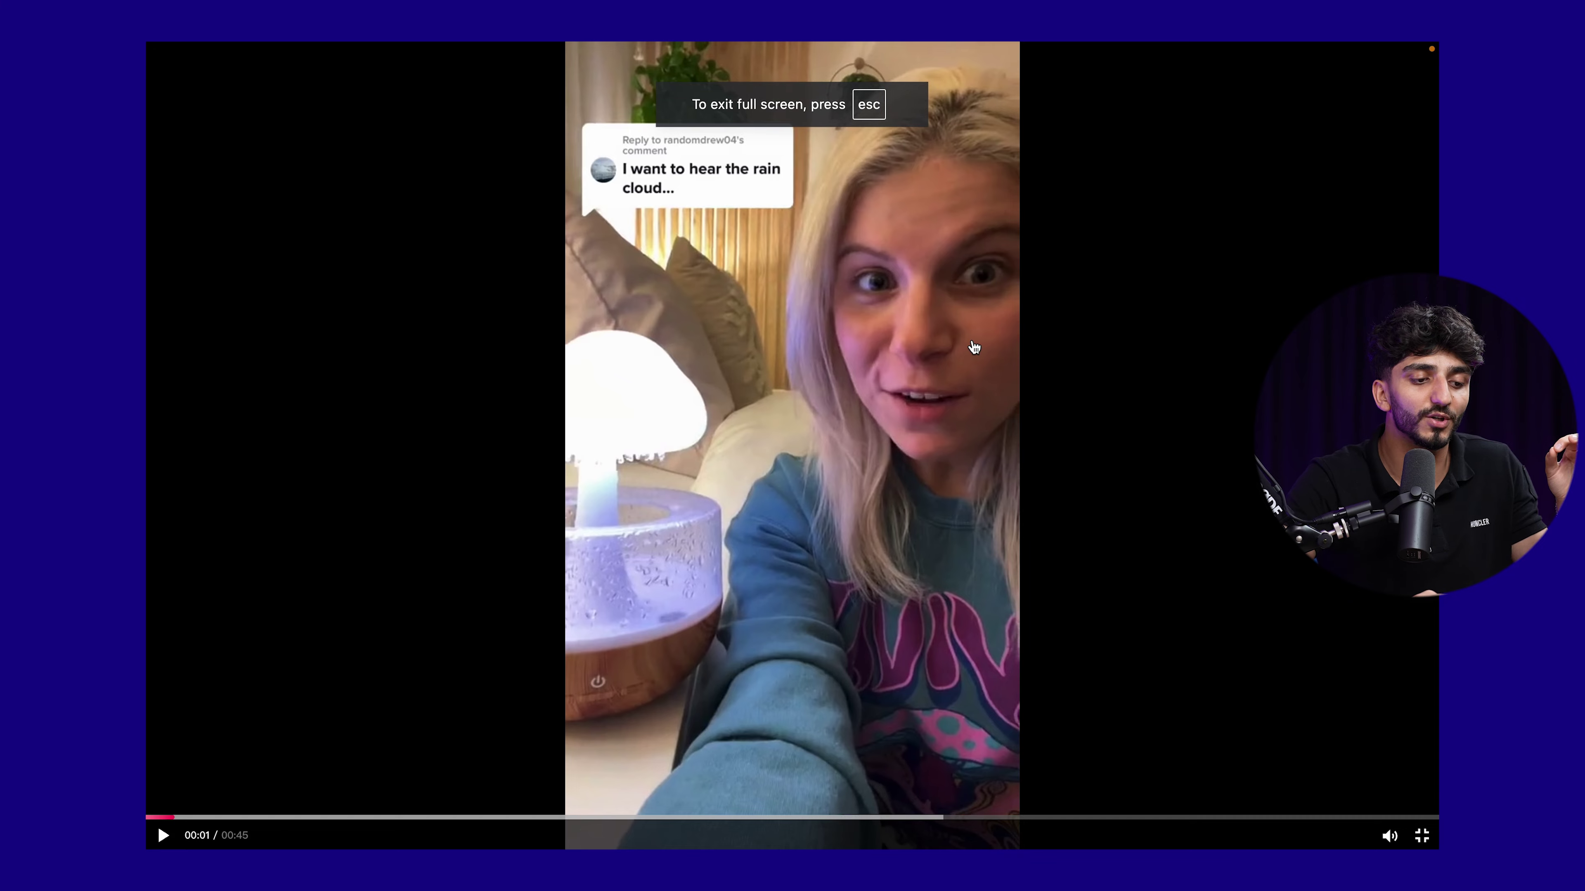
Step: Leave the full-screen video, play a bit of the rain humidifier lamp ad and copy the ad page's URL
key(Escape)
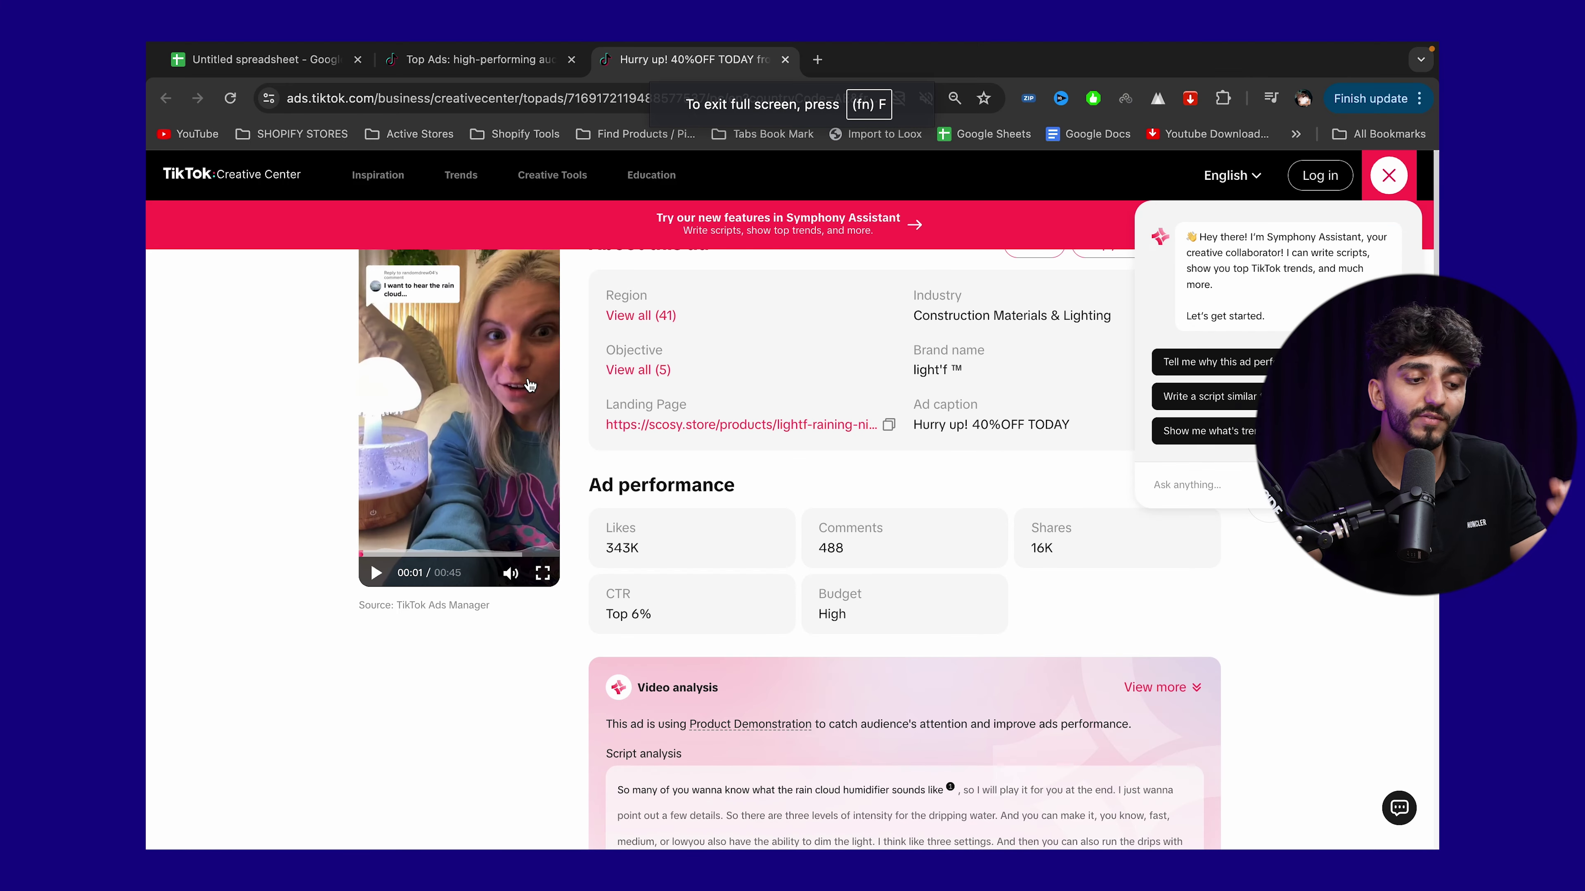
click(542, 402)
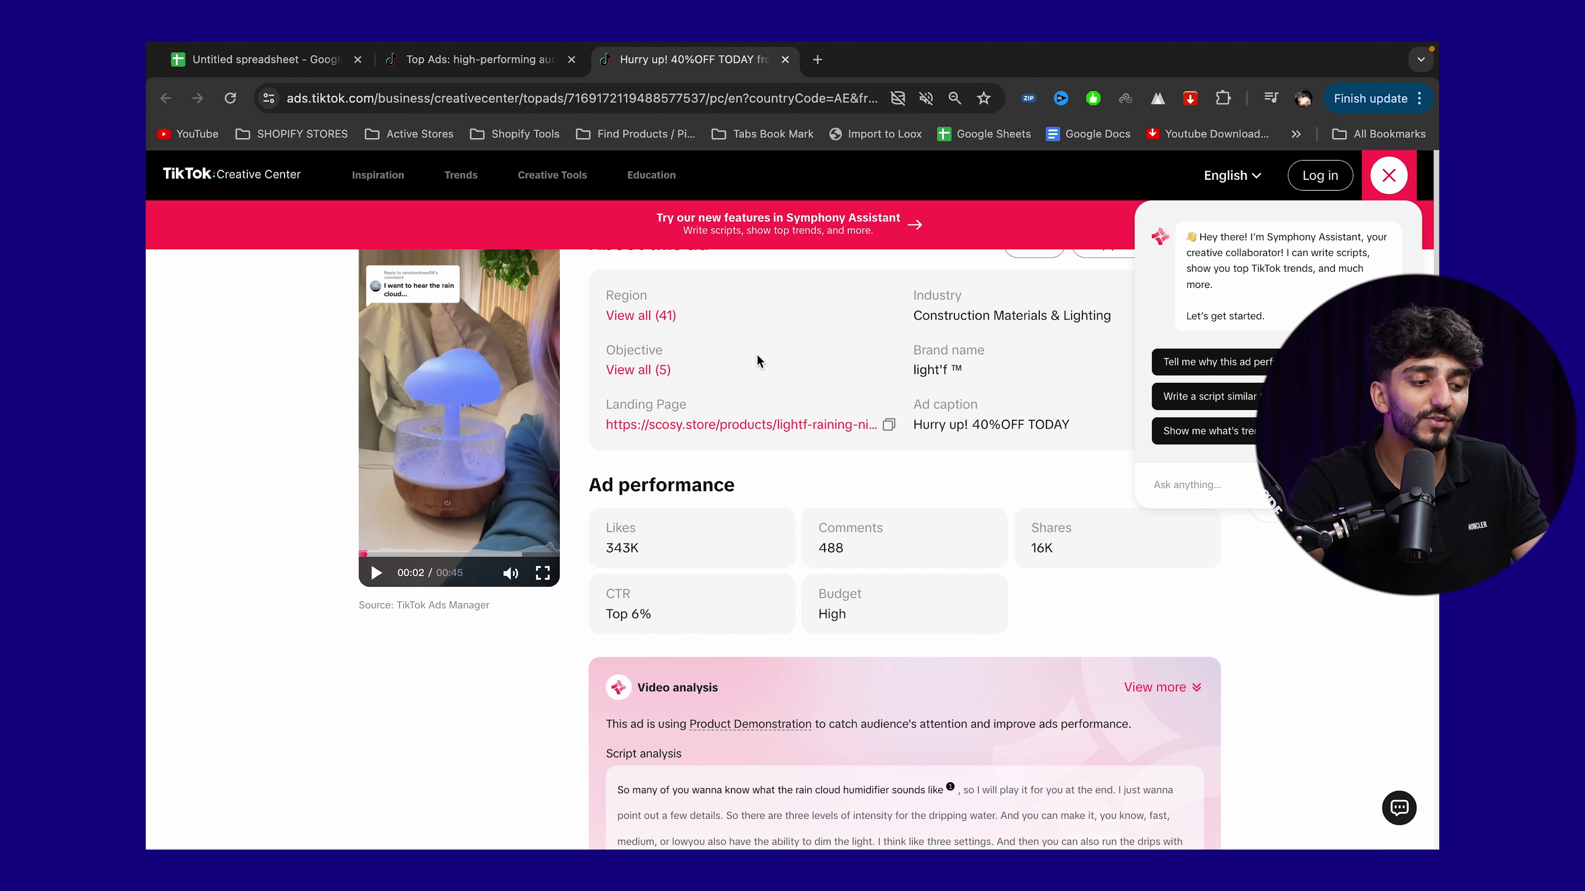
click(602, 98)
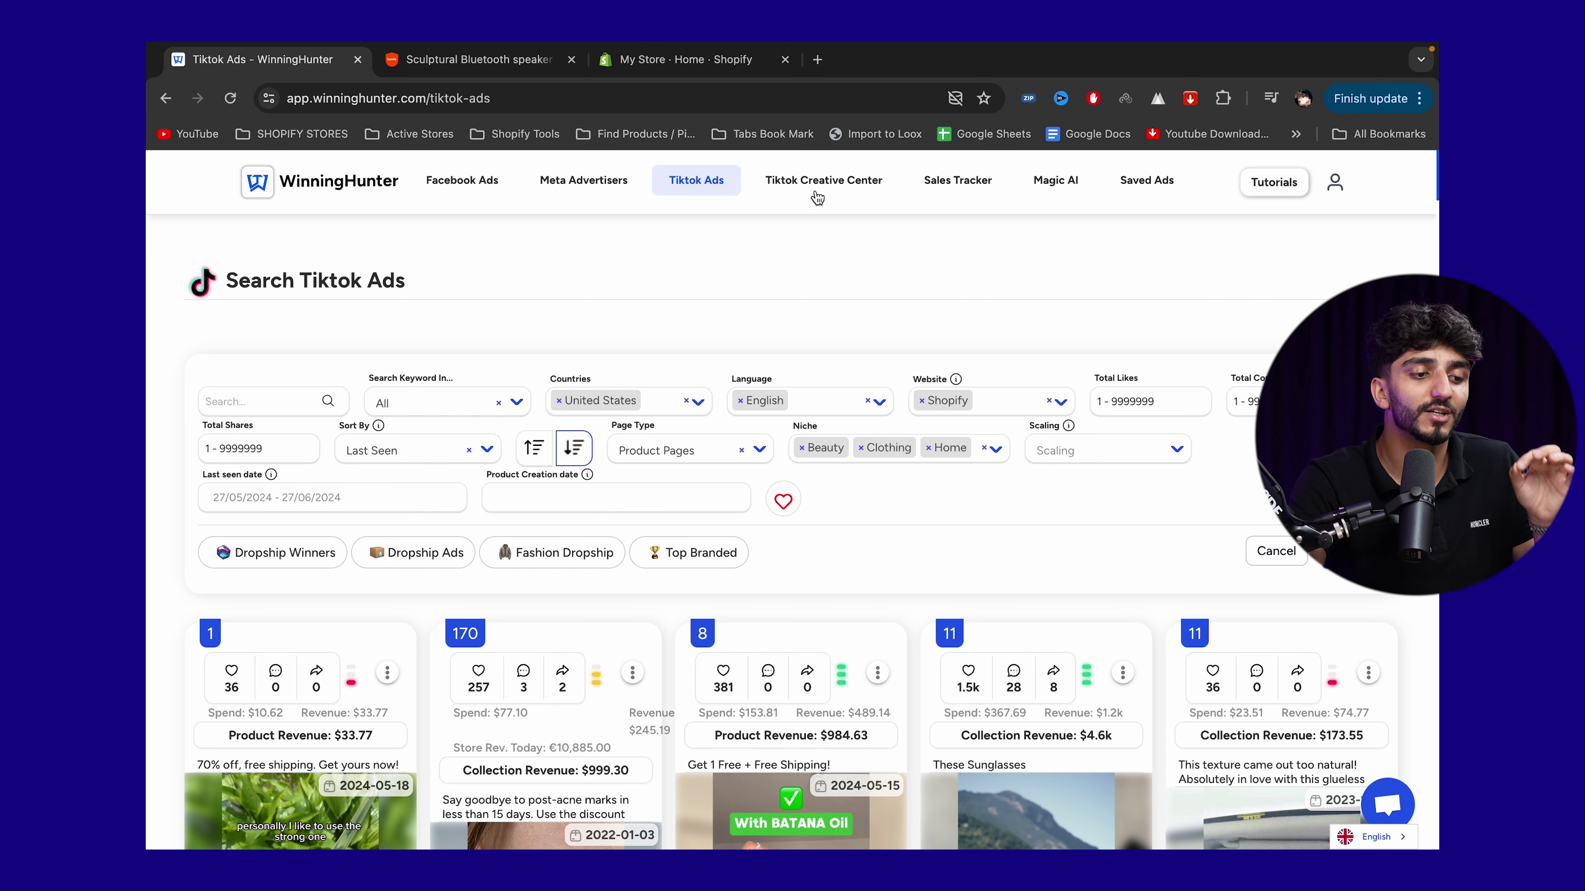
Step: In WinningHunter's Tiktok Creative Center tool, enter the copied ad URL as the share URL and get its video information
click(812, 186)
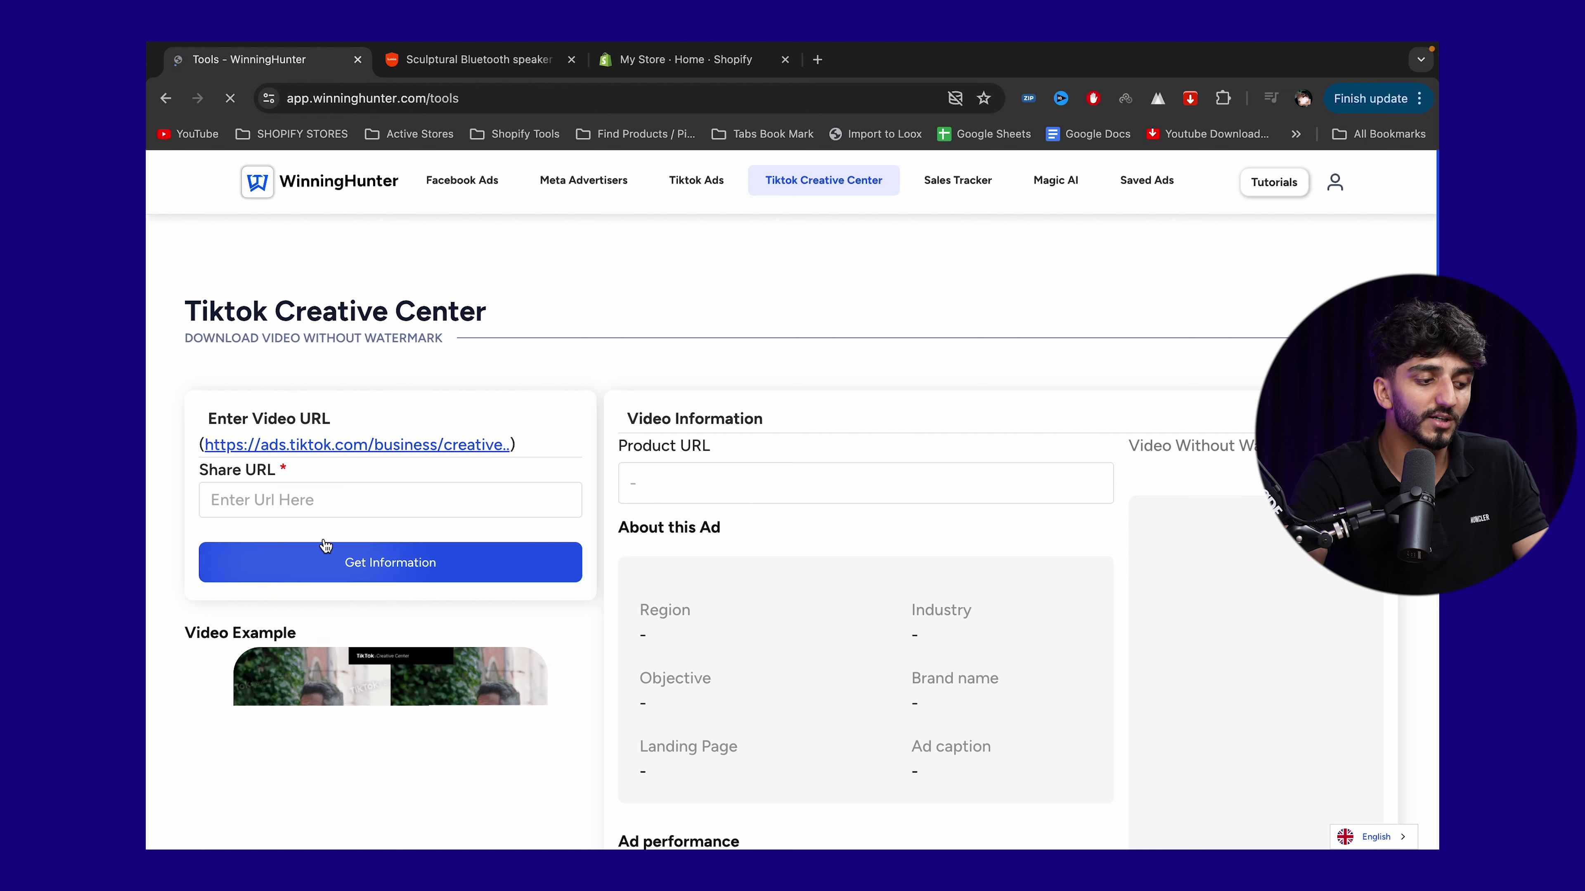
click(352, 493)
key(ctrl+v)
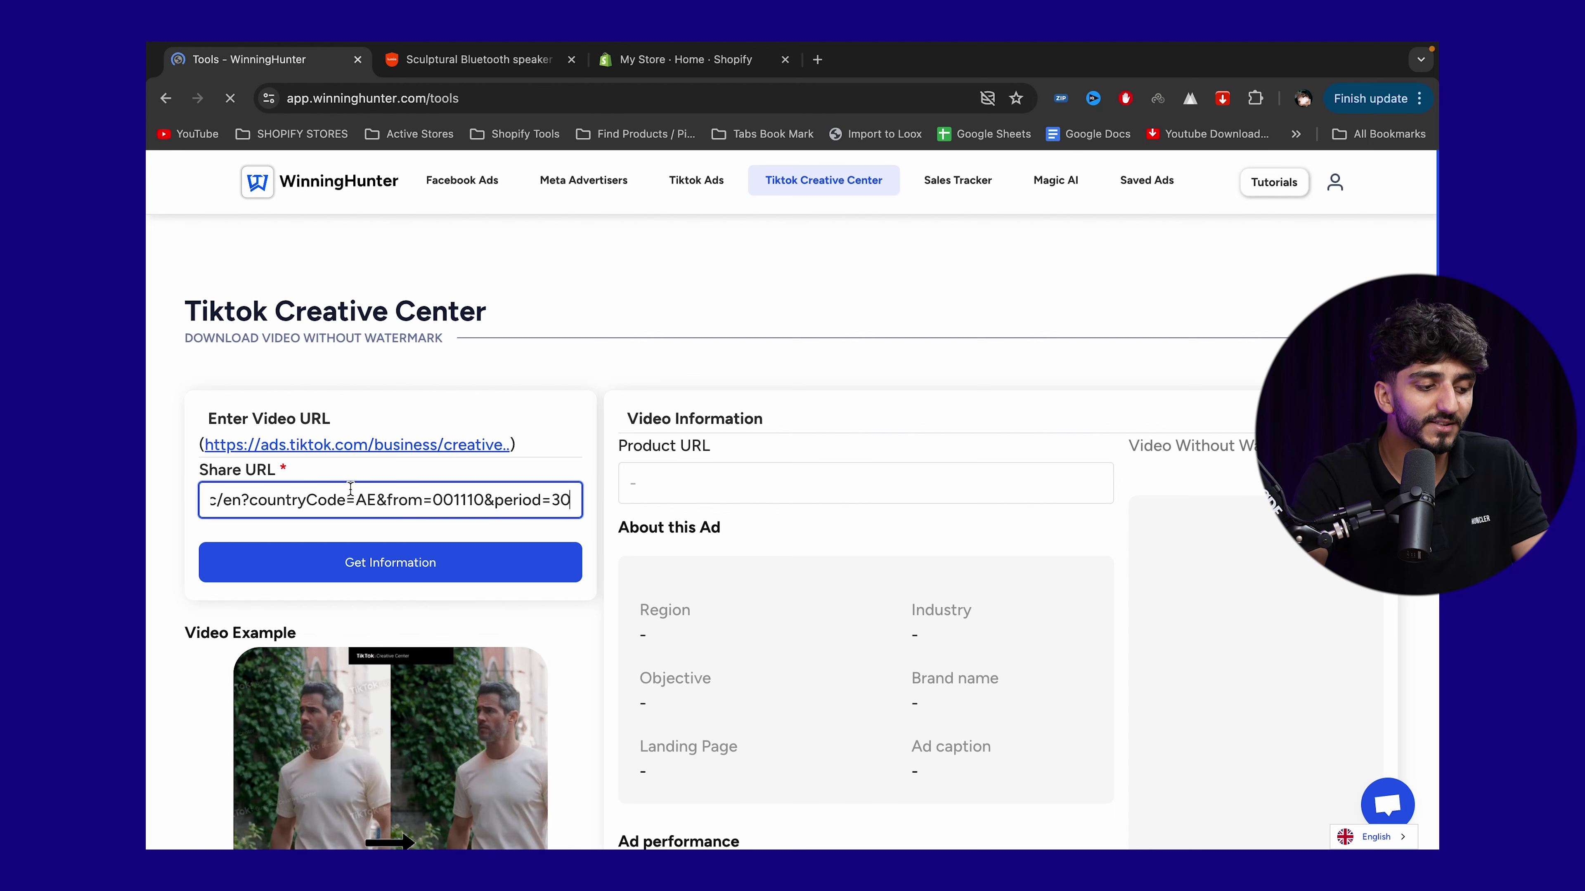
click(151, 578)
scroll(338, 582, down, 3)
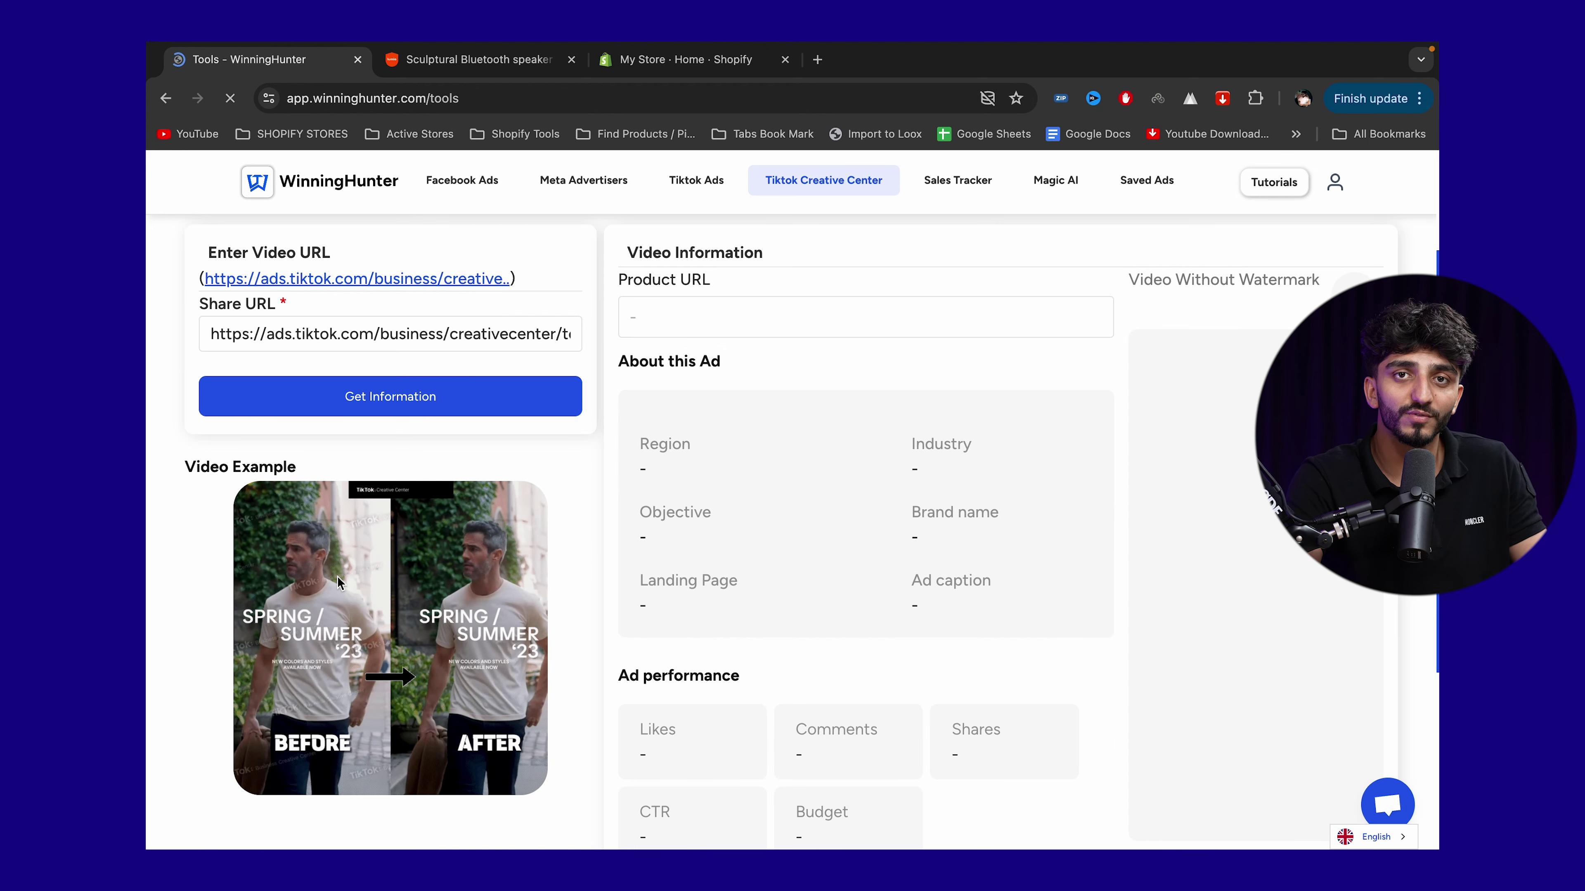
click(361, 403)
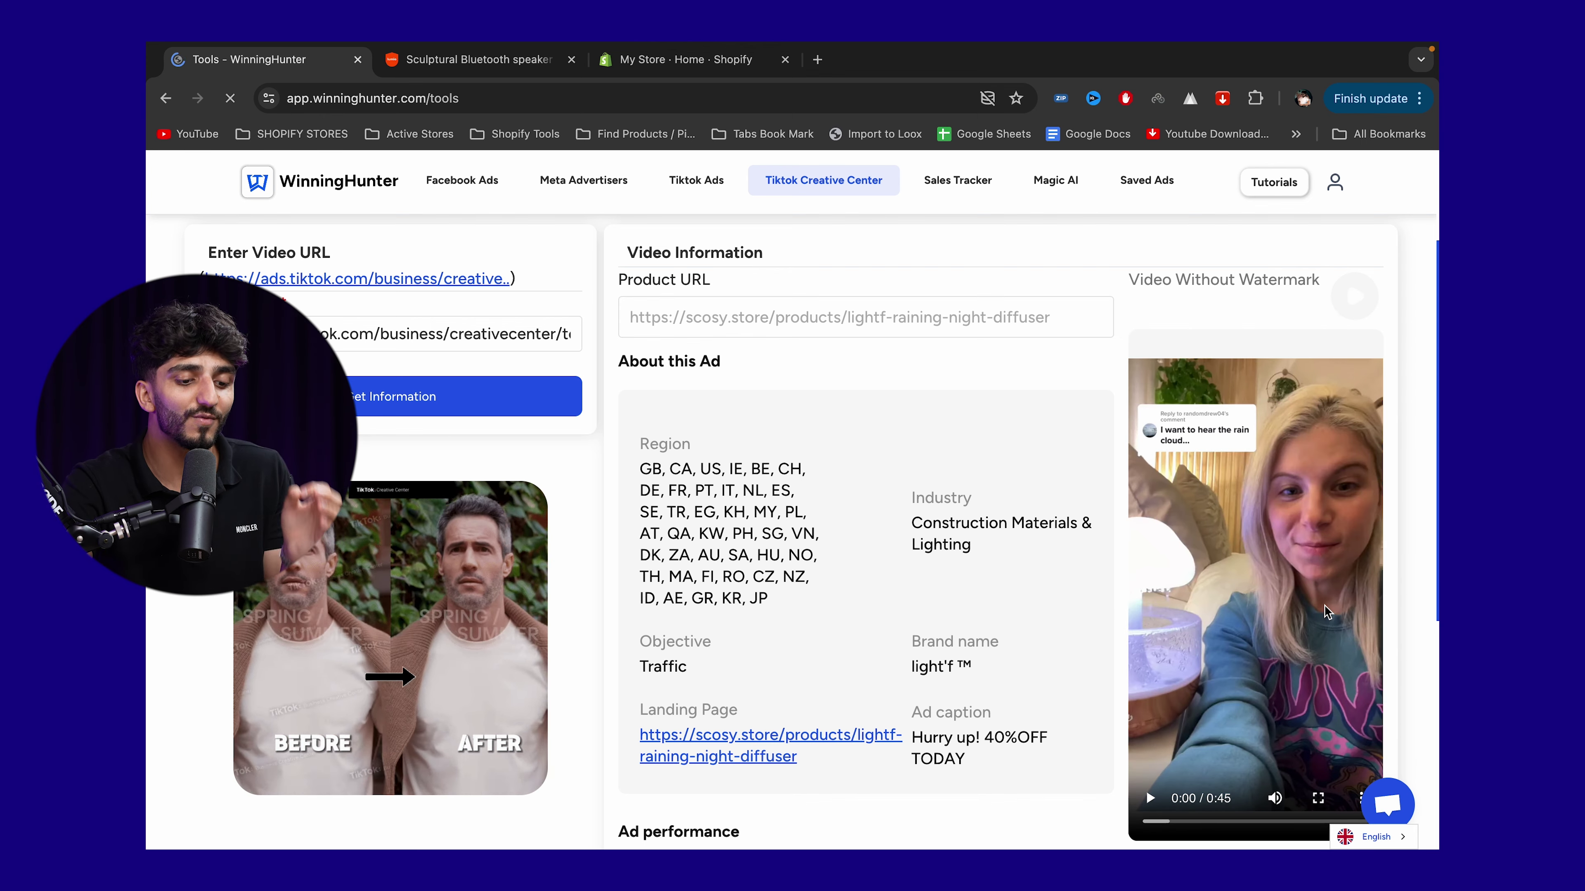
Step: Download the ad video without watermark to the CASE folder under the name download
click(1354, 799)
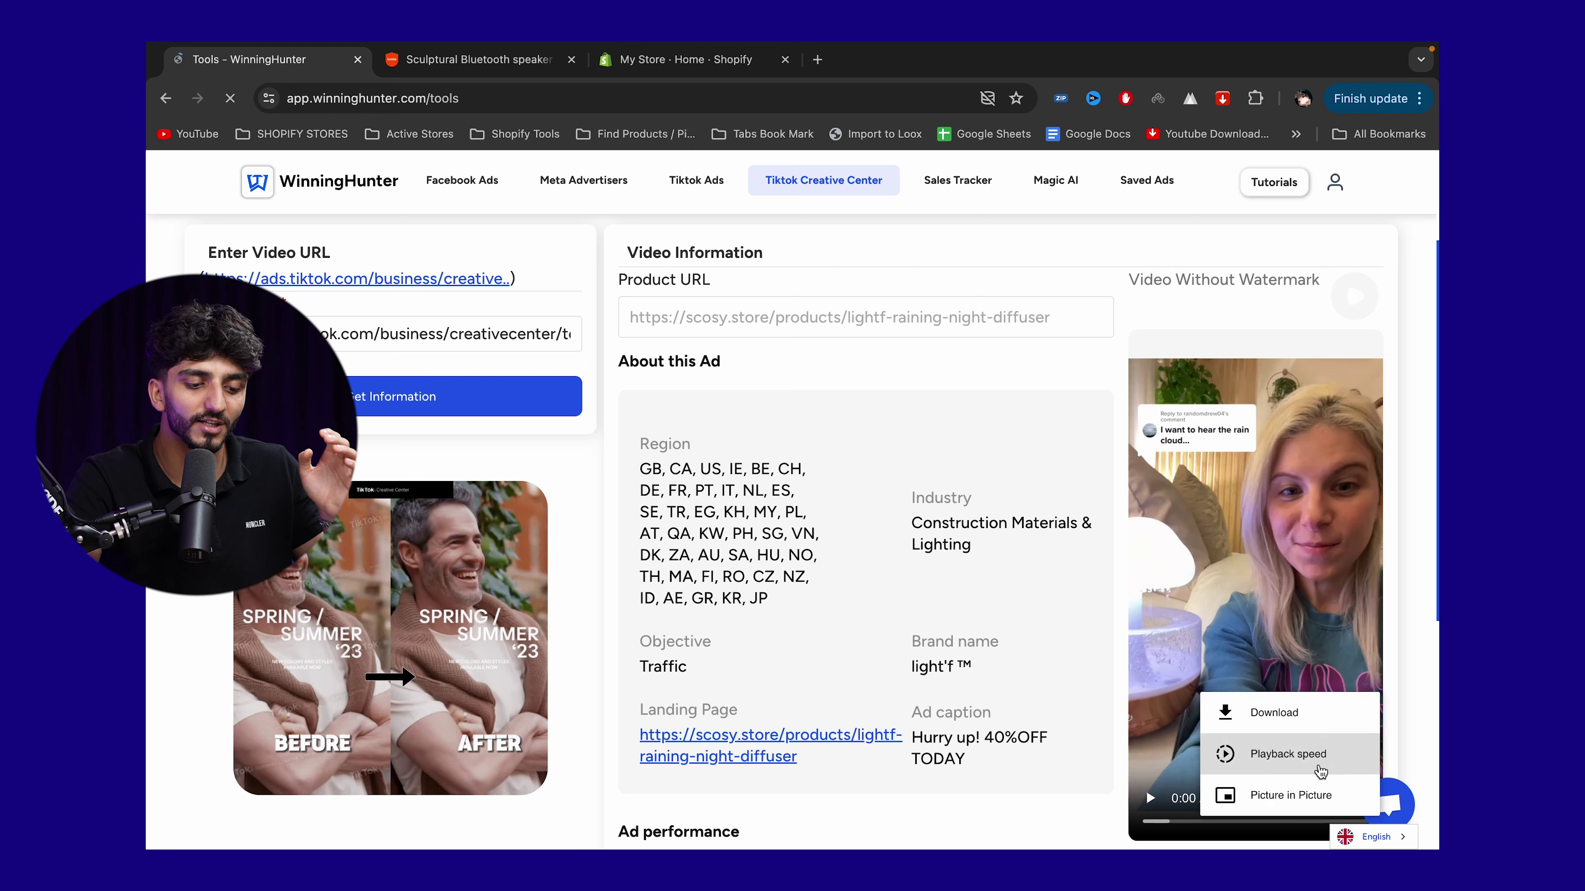
click(1173, 704)
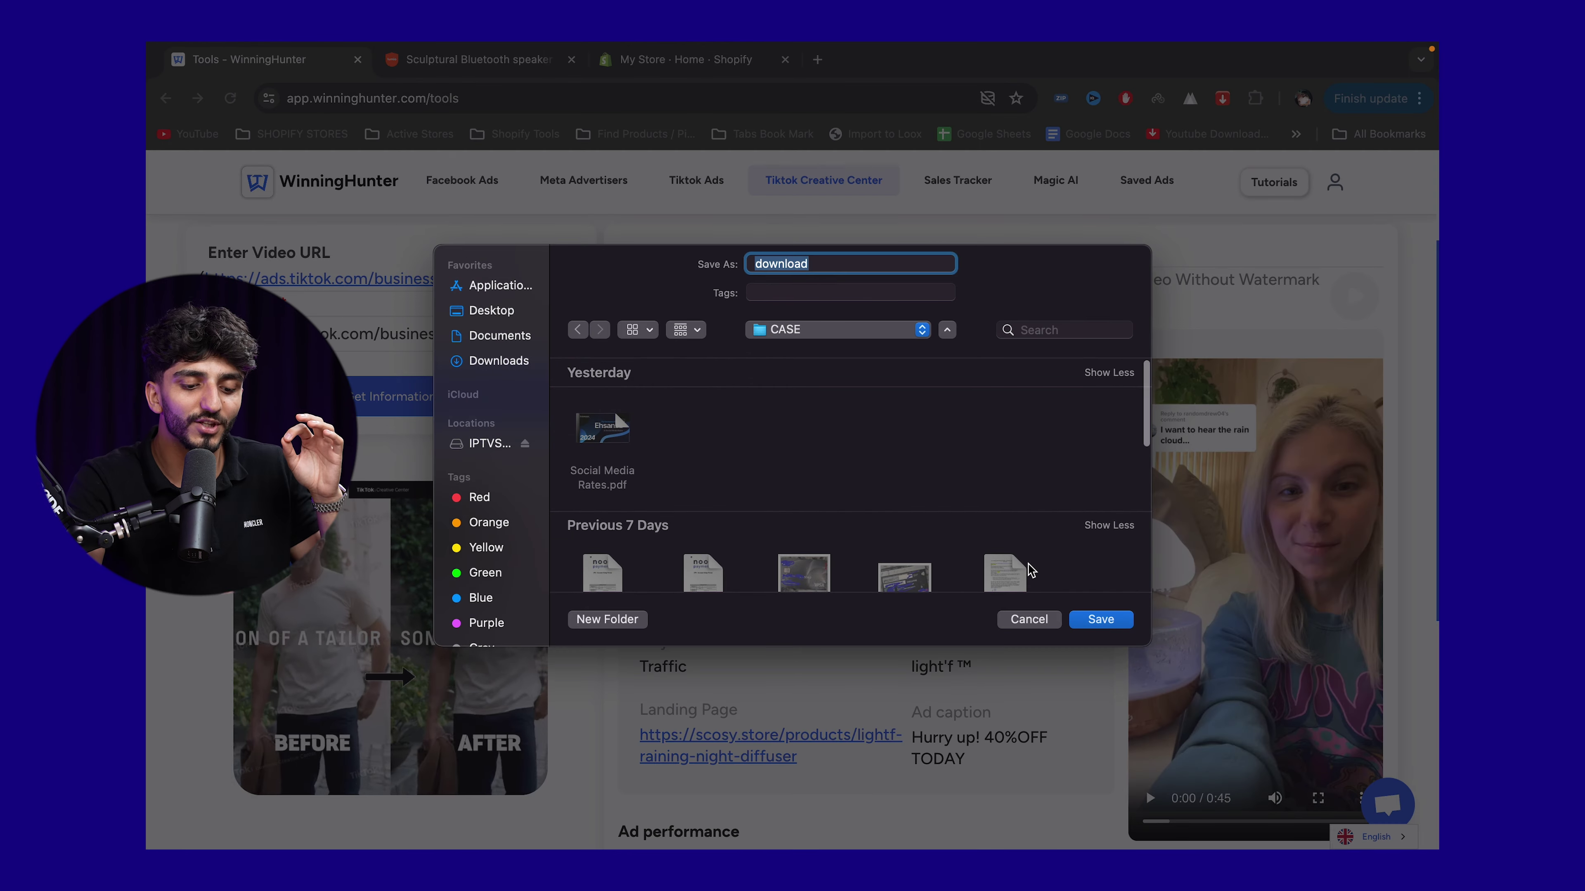
key(Return)
Step: Open Lumio's Teno product page, dismiss the discount pop-up and look over the product's images and description
click(474, 60)
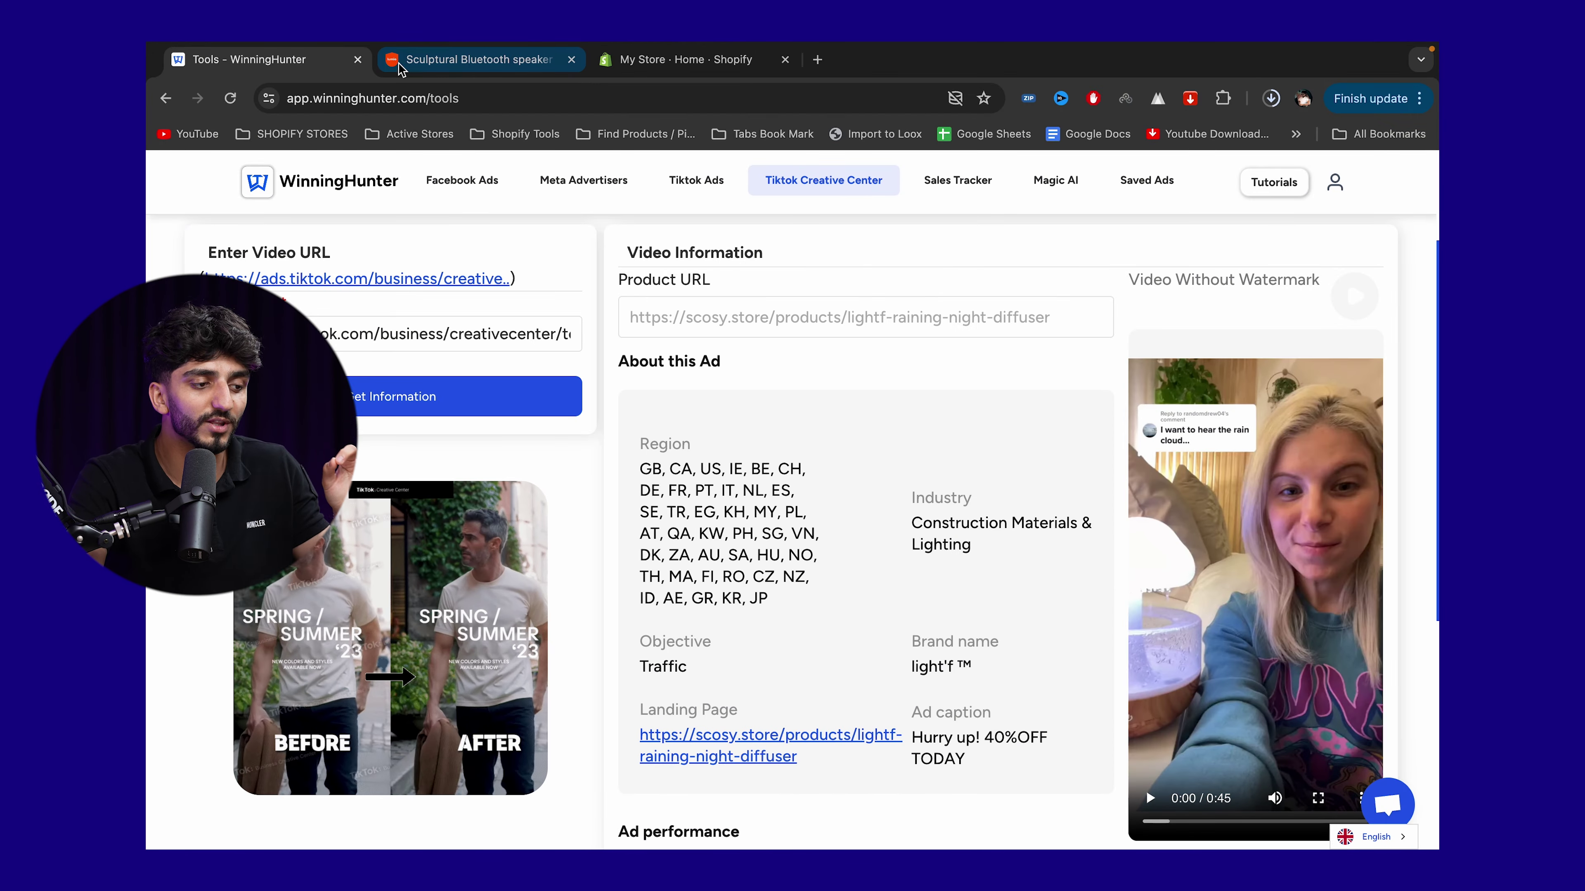
click(176, 68)
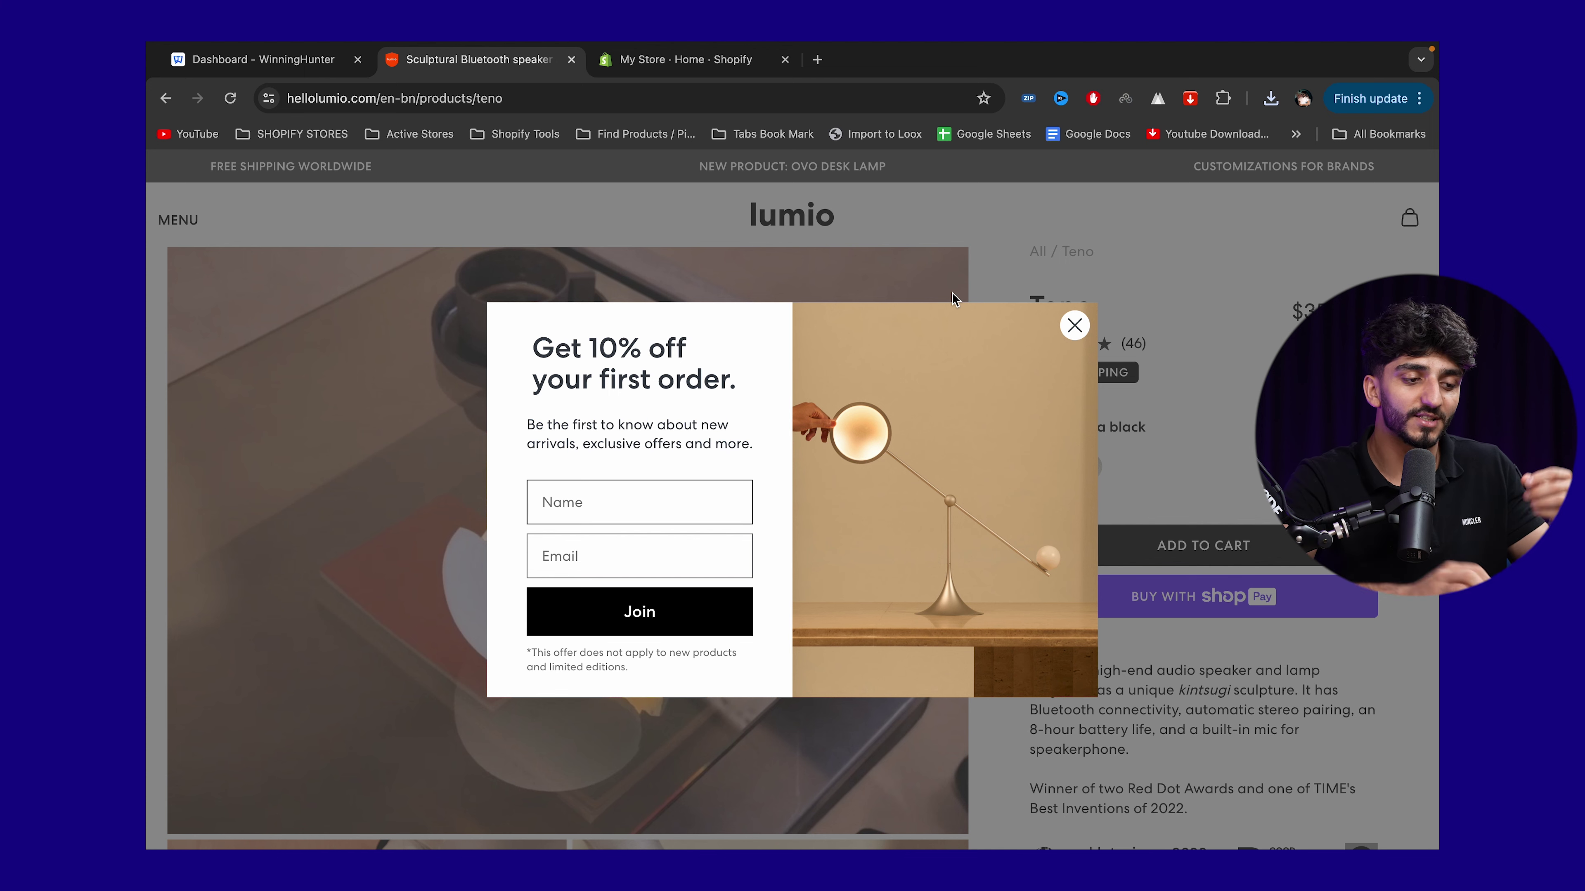
click(1074, 325)
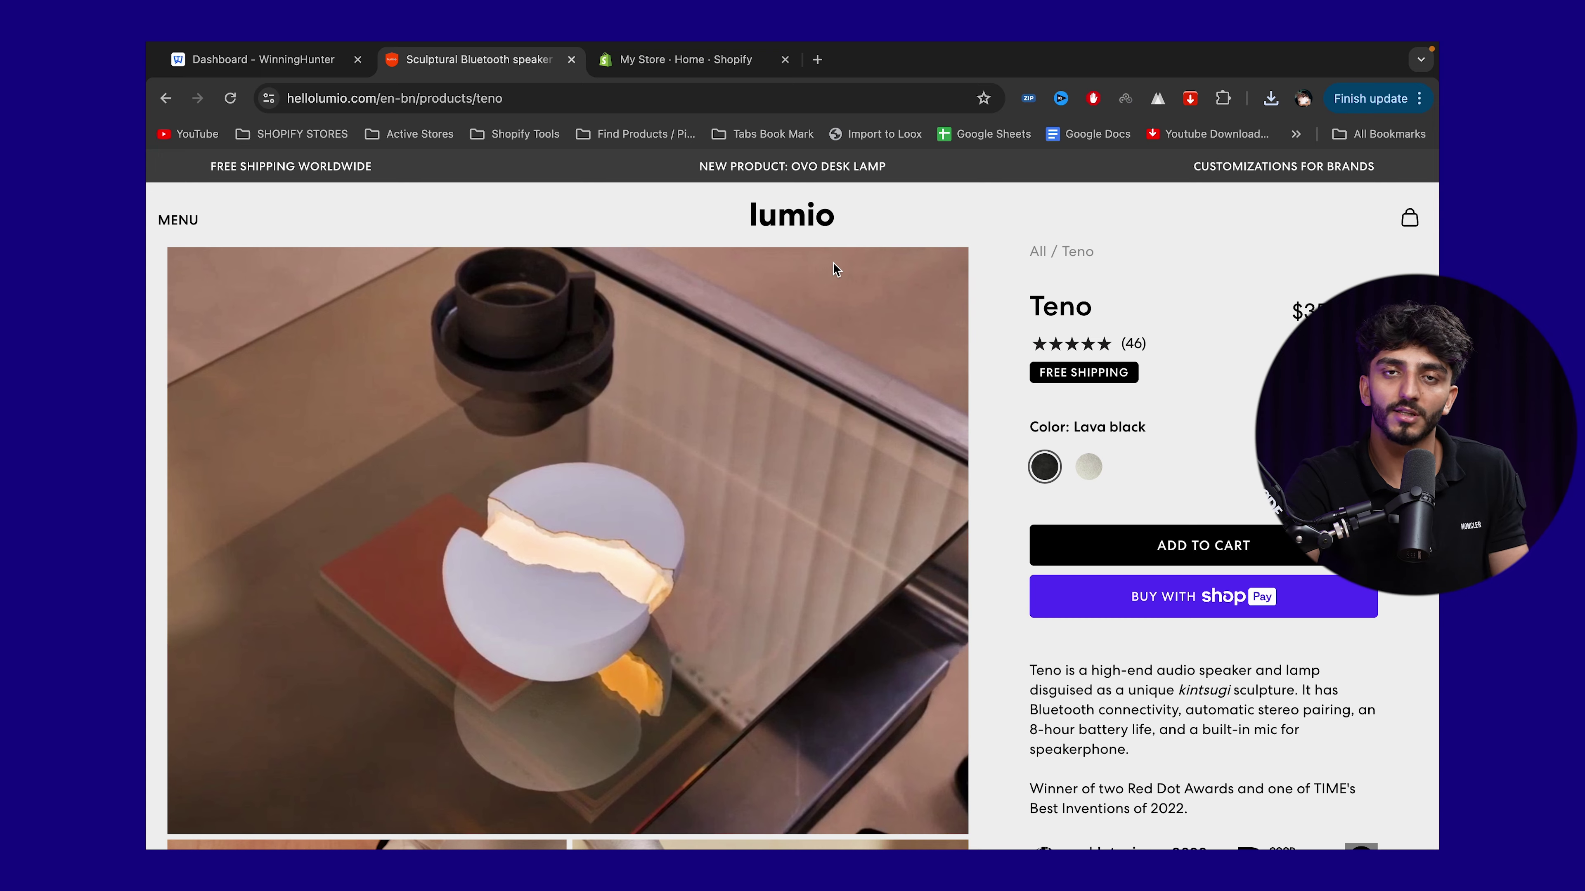
scroll(833, 263, down, 10)
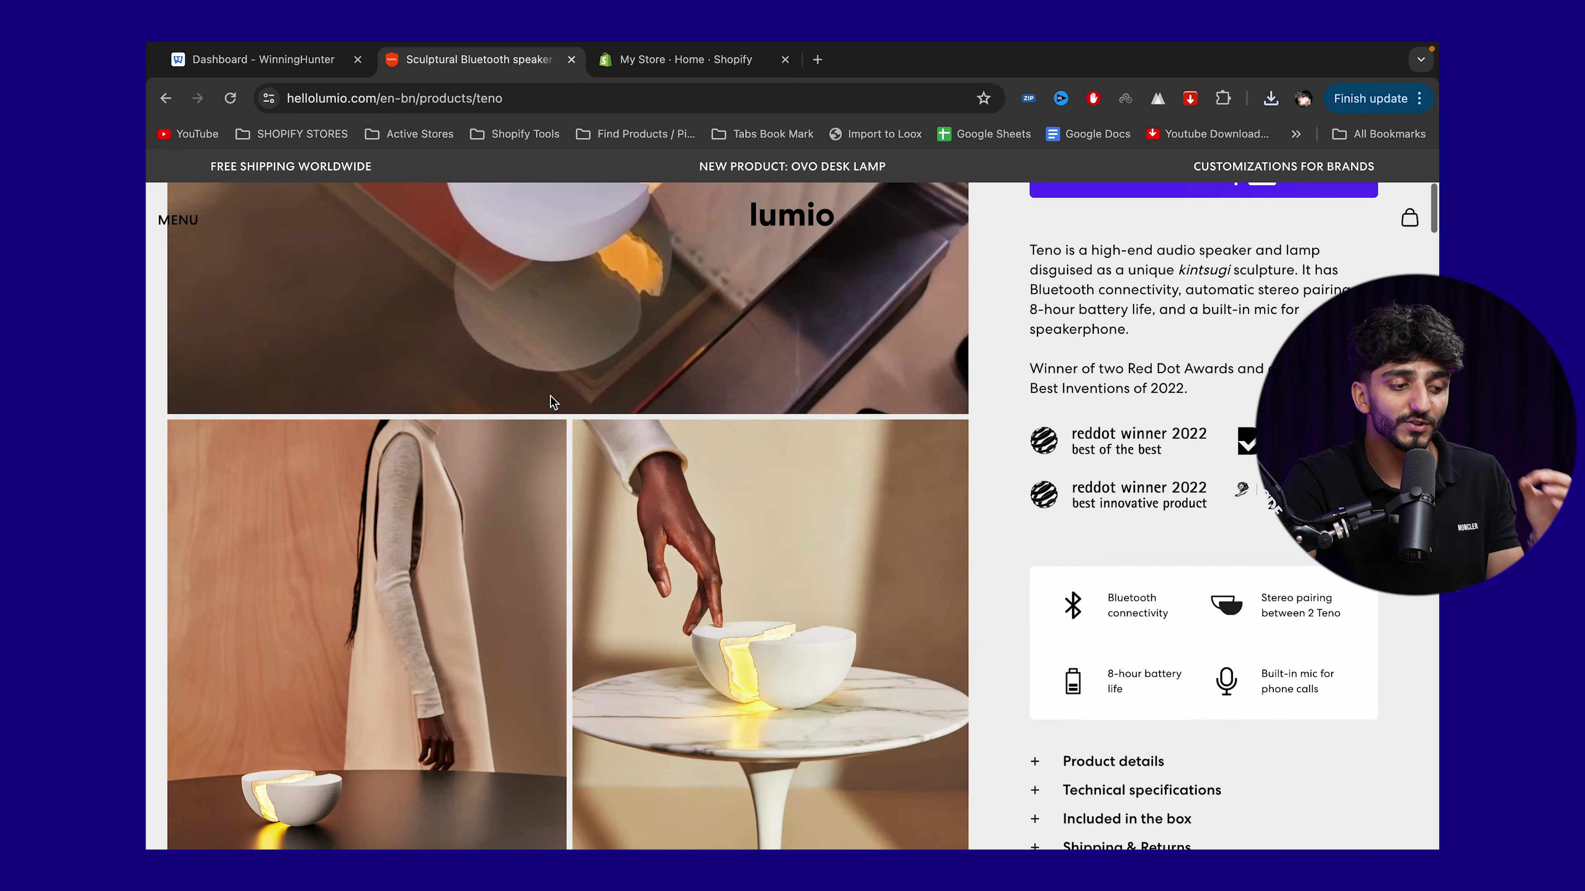
scroll(552, 401, up, 10)
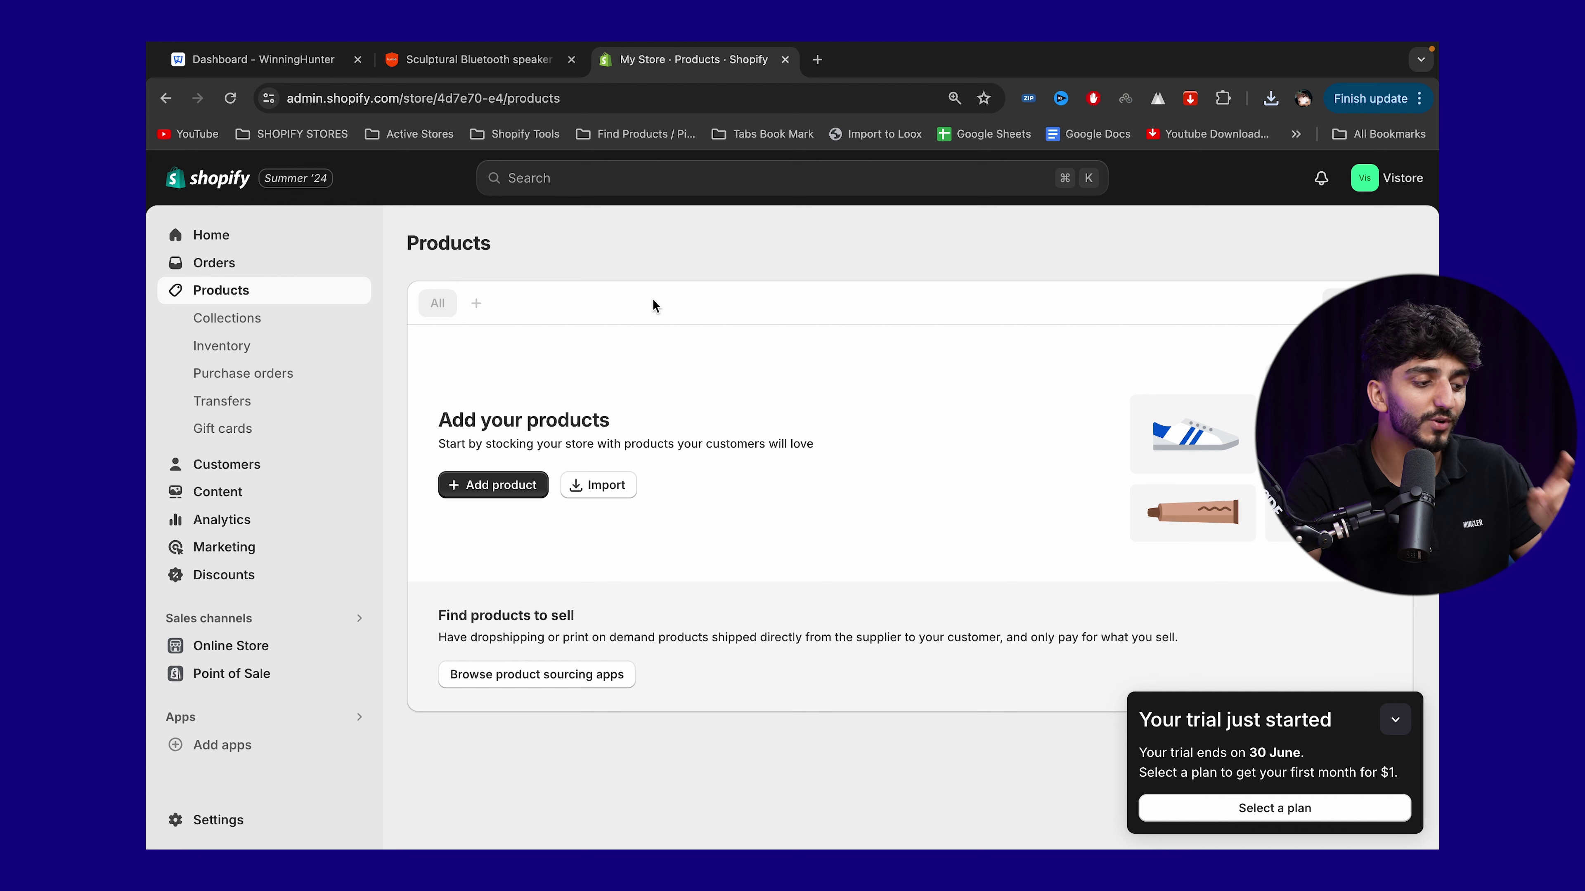
Step: Start a new product in Shopify and title it Teno, copying the name from the Lumio page
click(529, 486)
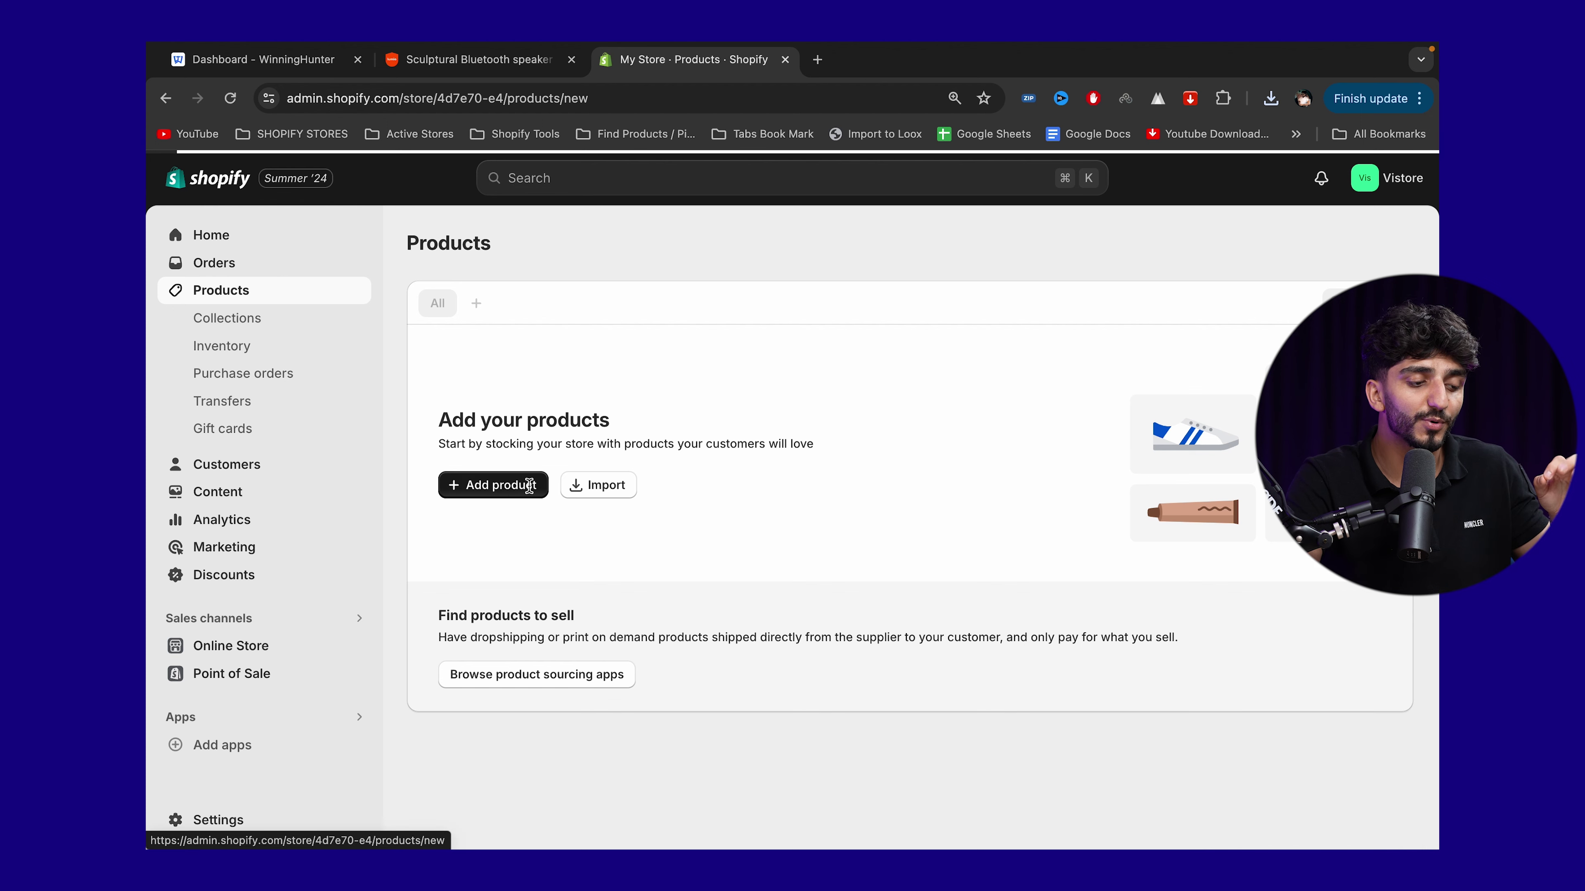
click(478, 62)
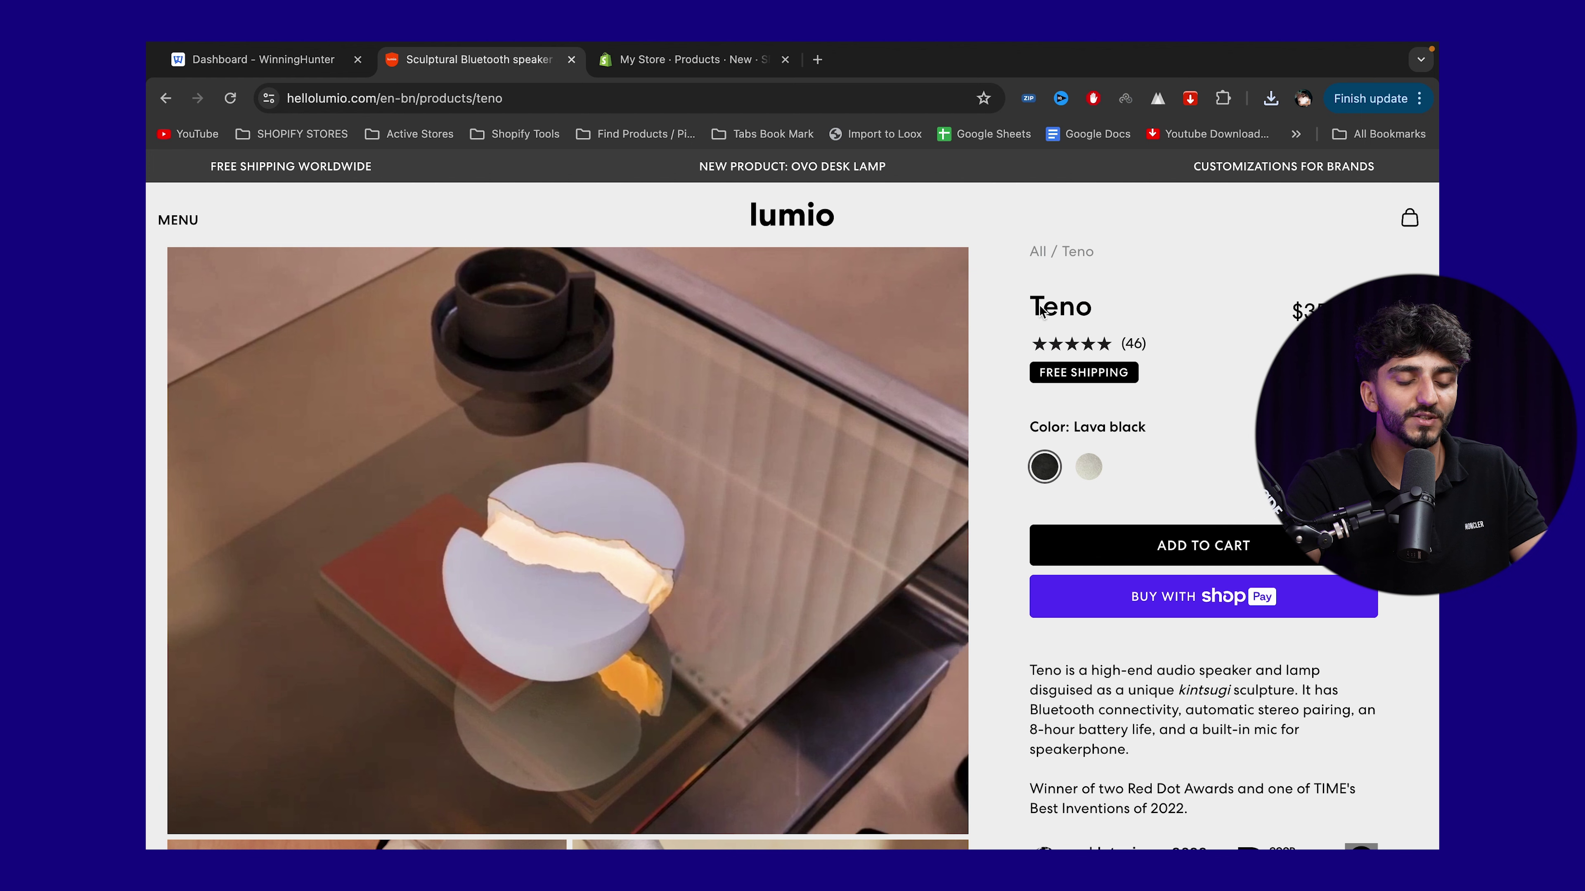
drag(1039, 311, 830, 348)
click(628, 54)
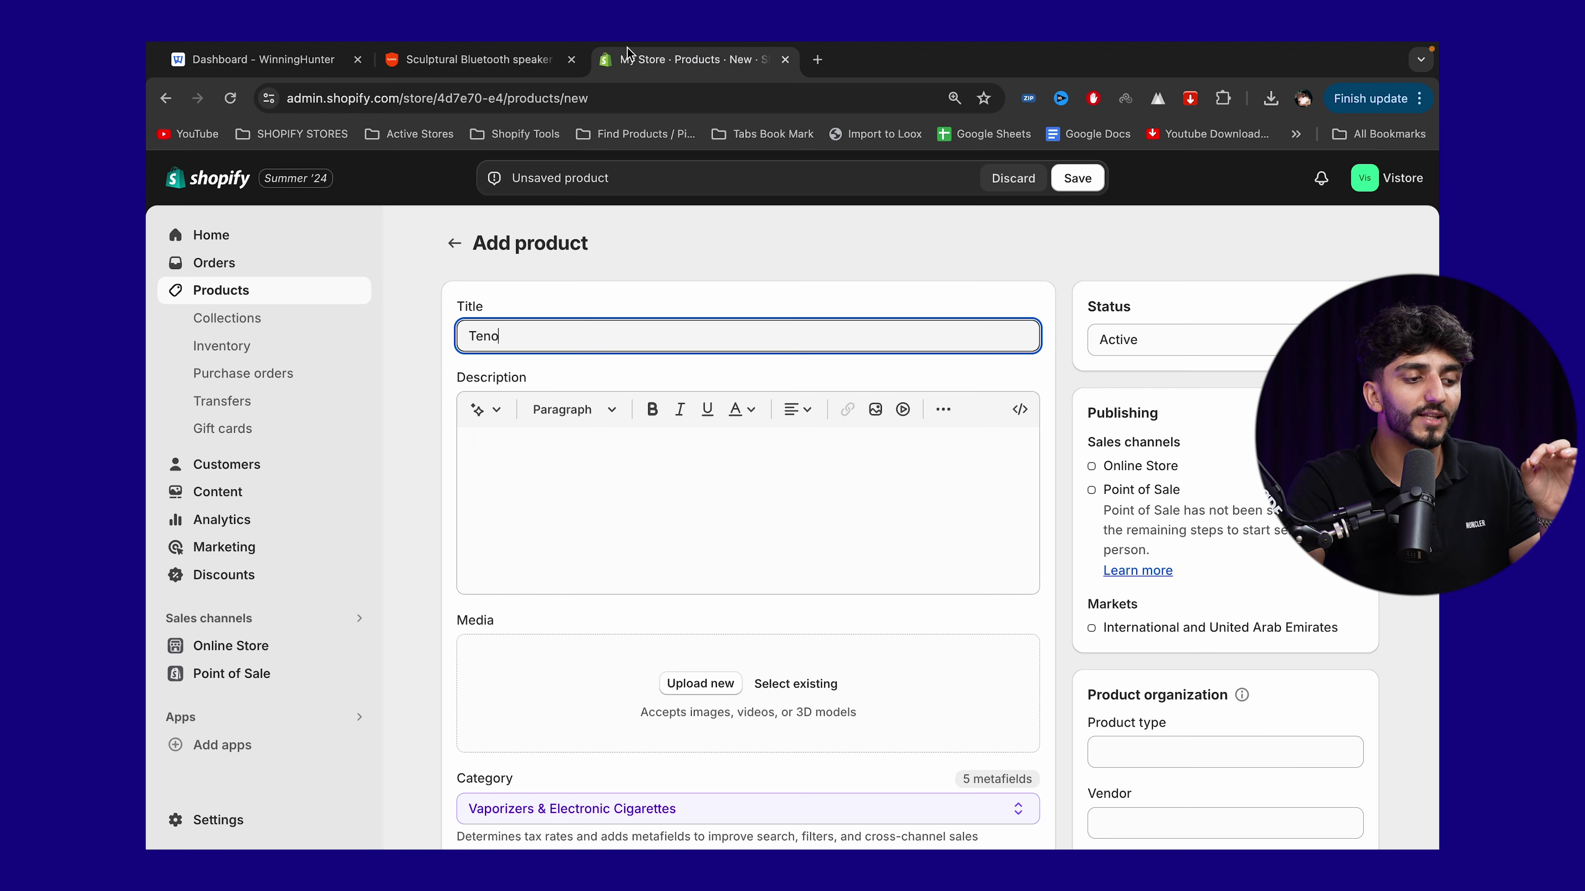
Step: Copy the two Teno description paragraphs from the Lumio page into the new product's description, with 2024 as the Best Inventions year
click(478, 59)
scroll(1003, 434, down, 5)
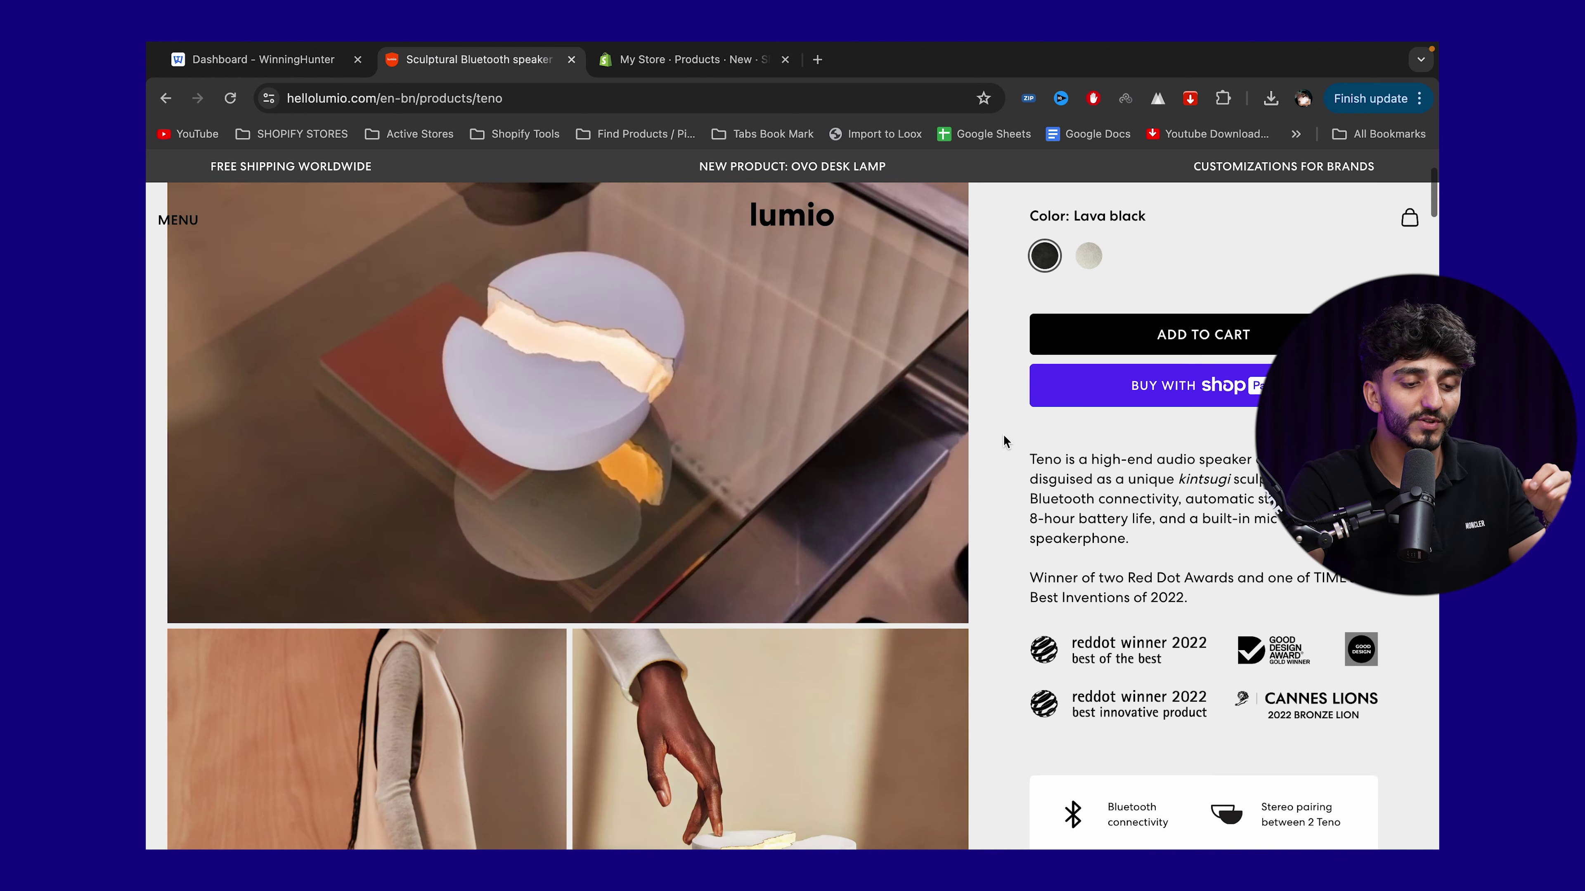
drag(1012, 356, 1198, 497)
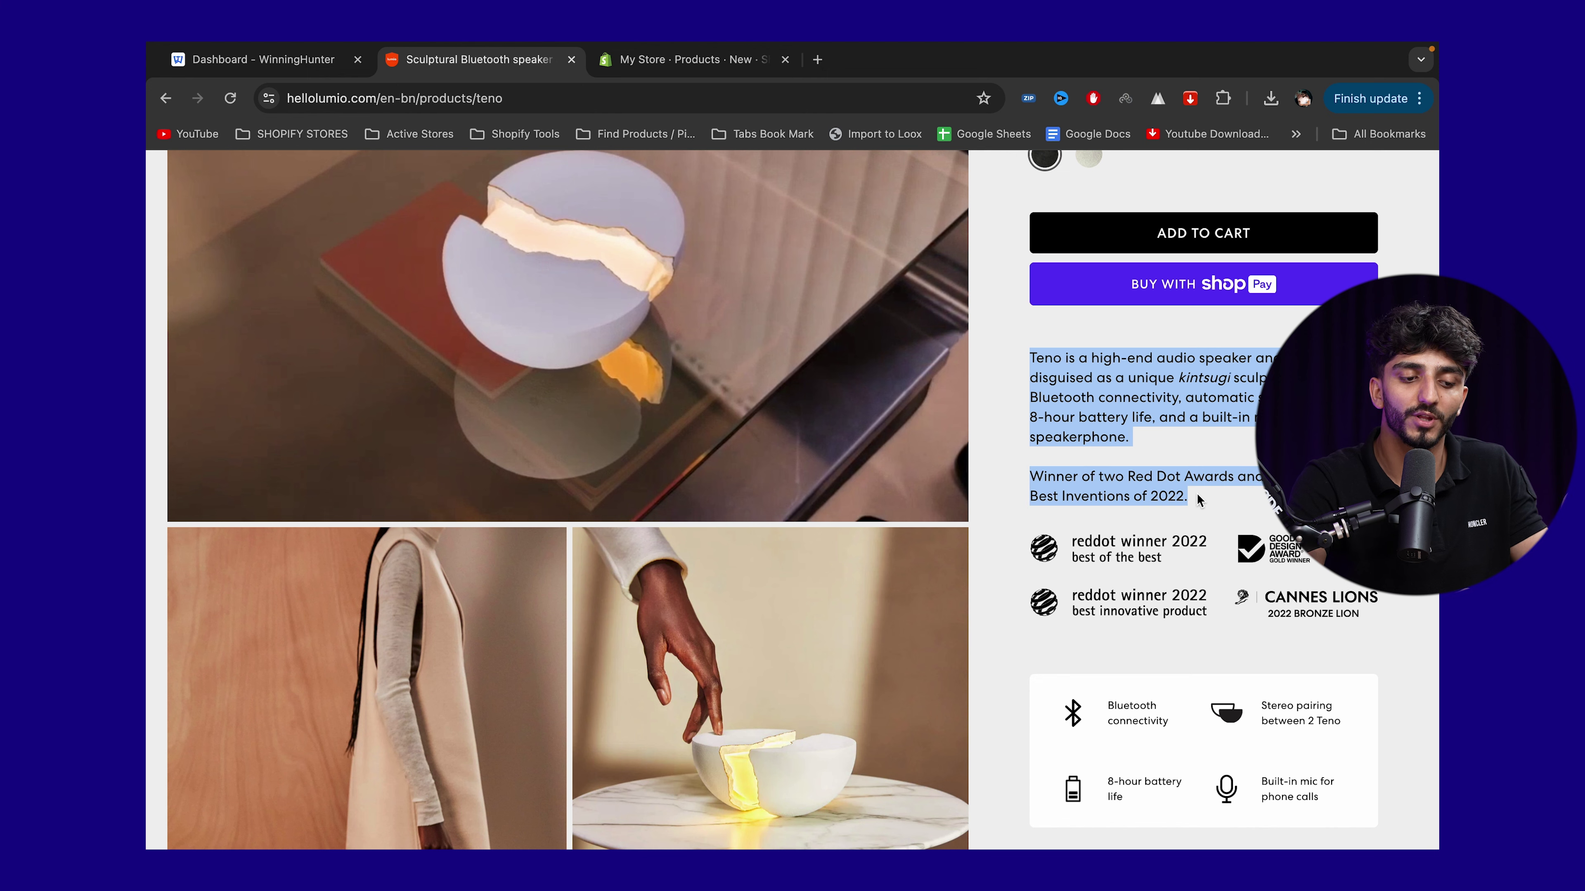
click(607, 70)
click(873, 570)
text(Teno is a high-end audio speaker and lamp disguised as a unique kintsugi sculpture. It has Bluetooth connectivity, automatic stereo pairing, an 8-hour battery life, and a built-in mic for speakerphone.  Winner of two Red Dot Awards and one of TIME's Best Inventions of 2022.)
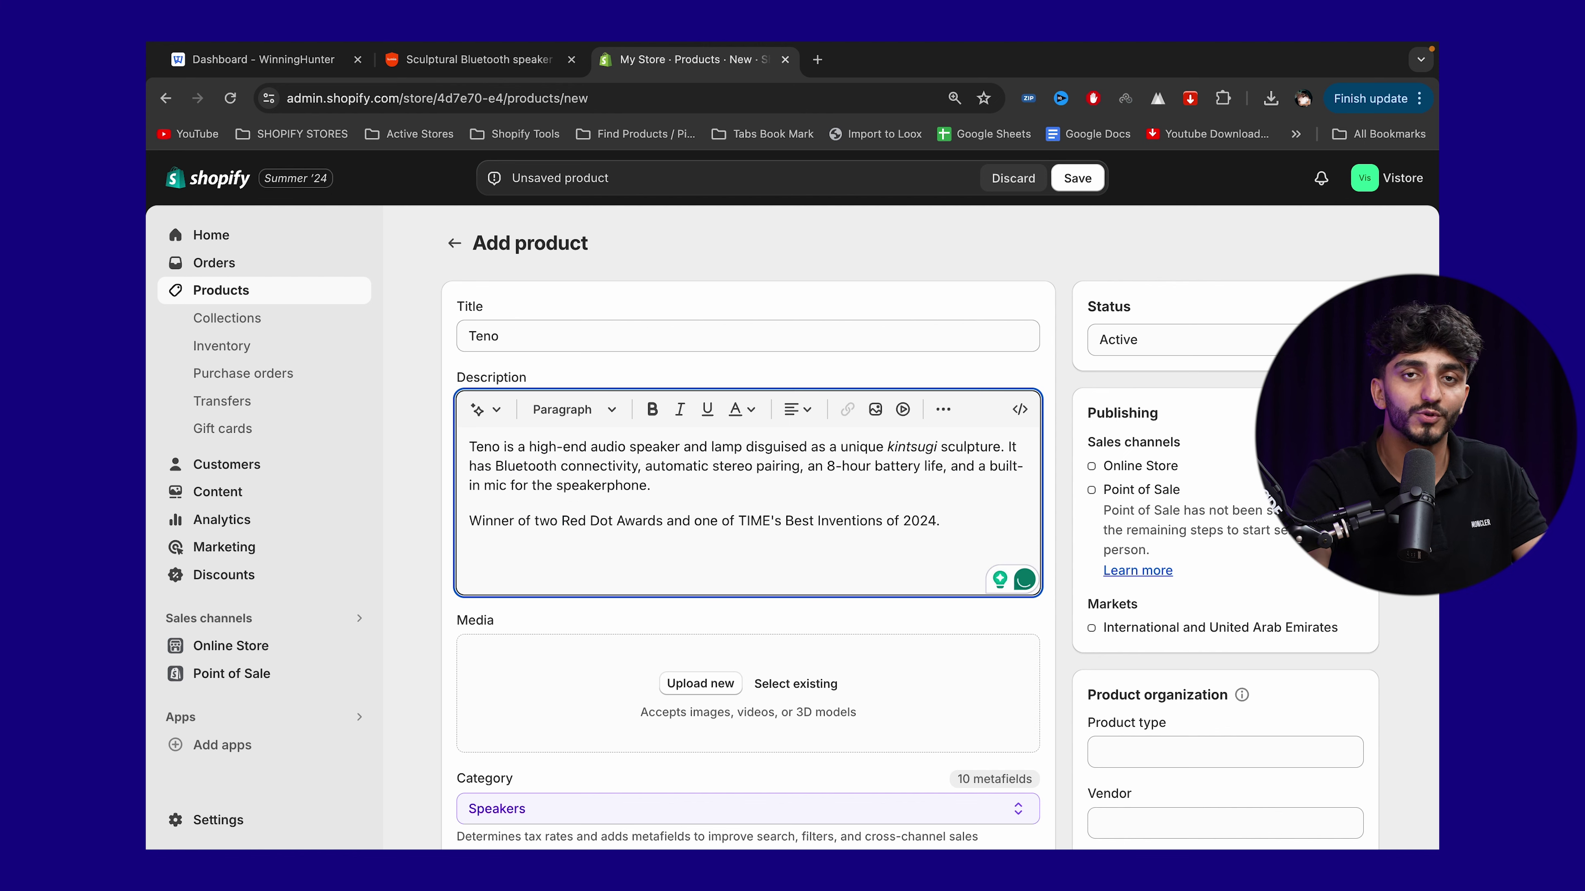
Step: Extend the whole product description with Shopify's text generation and keep the generated version
key(ctrl+a)
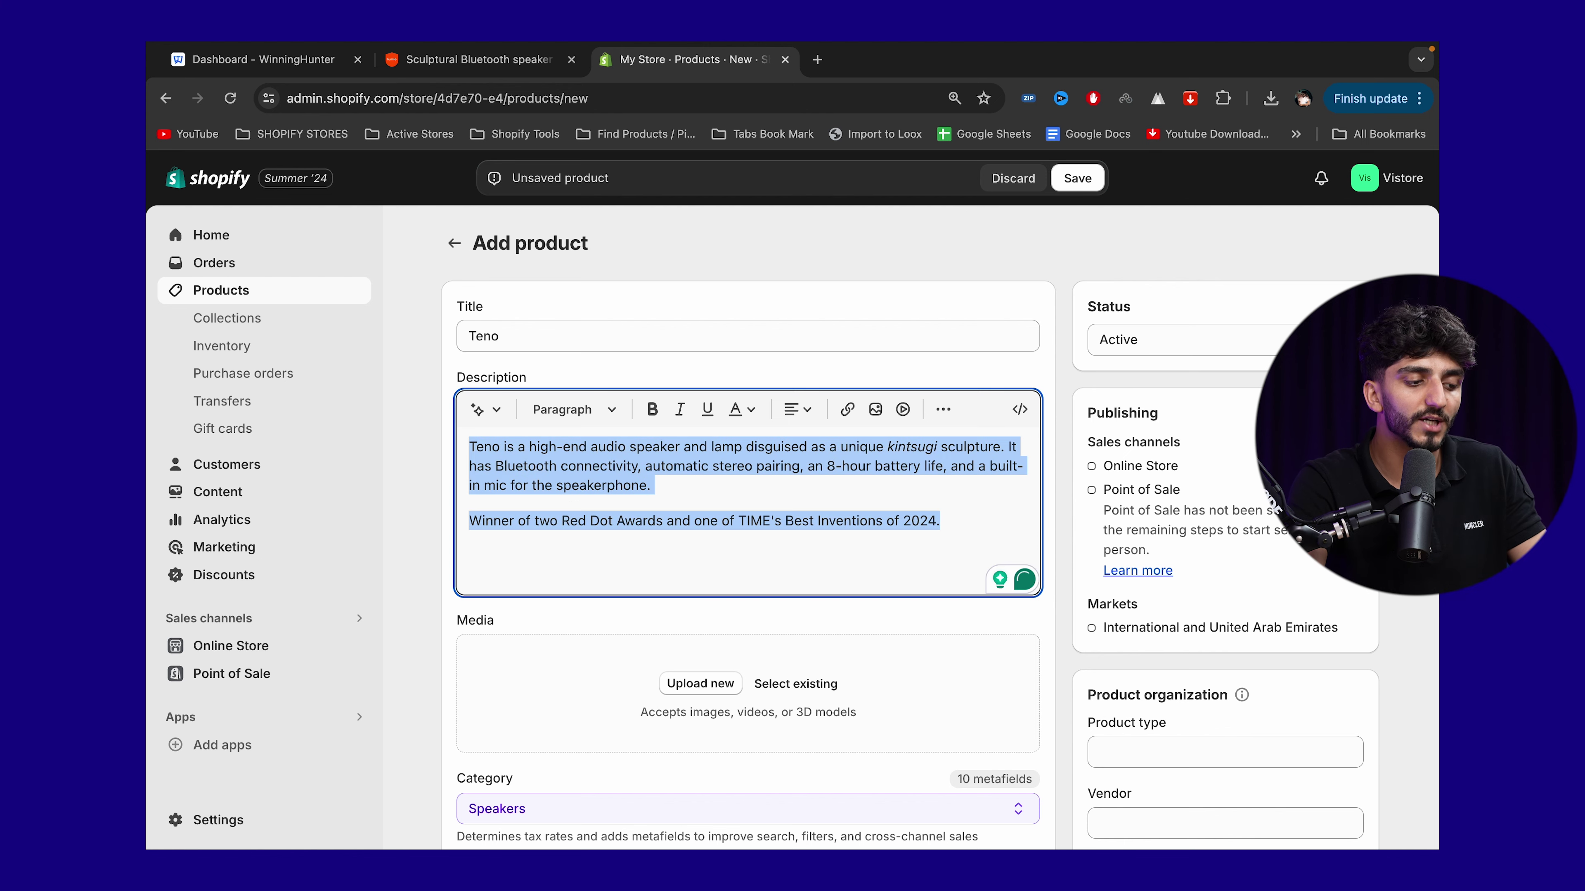
click(479, 409)
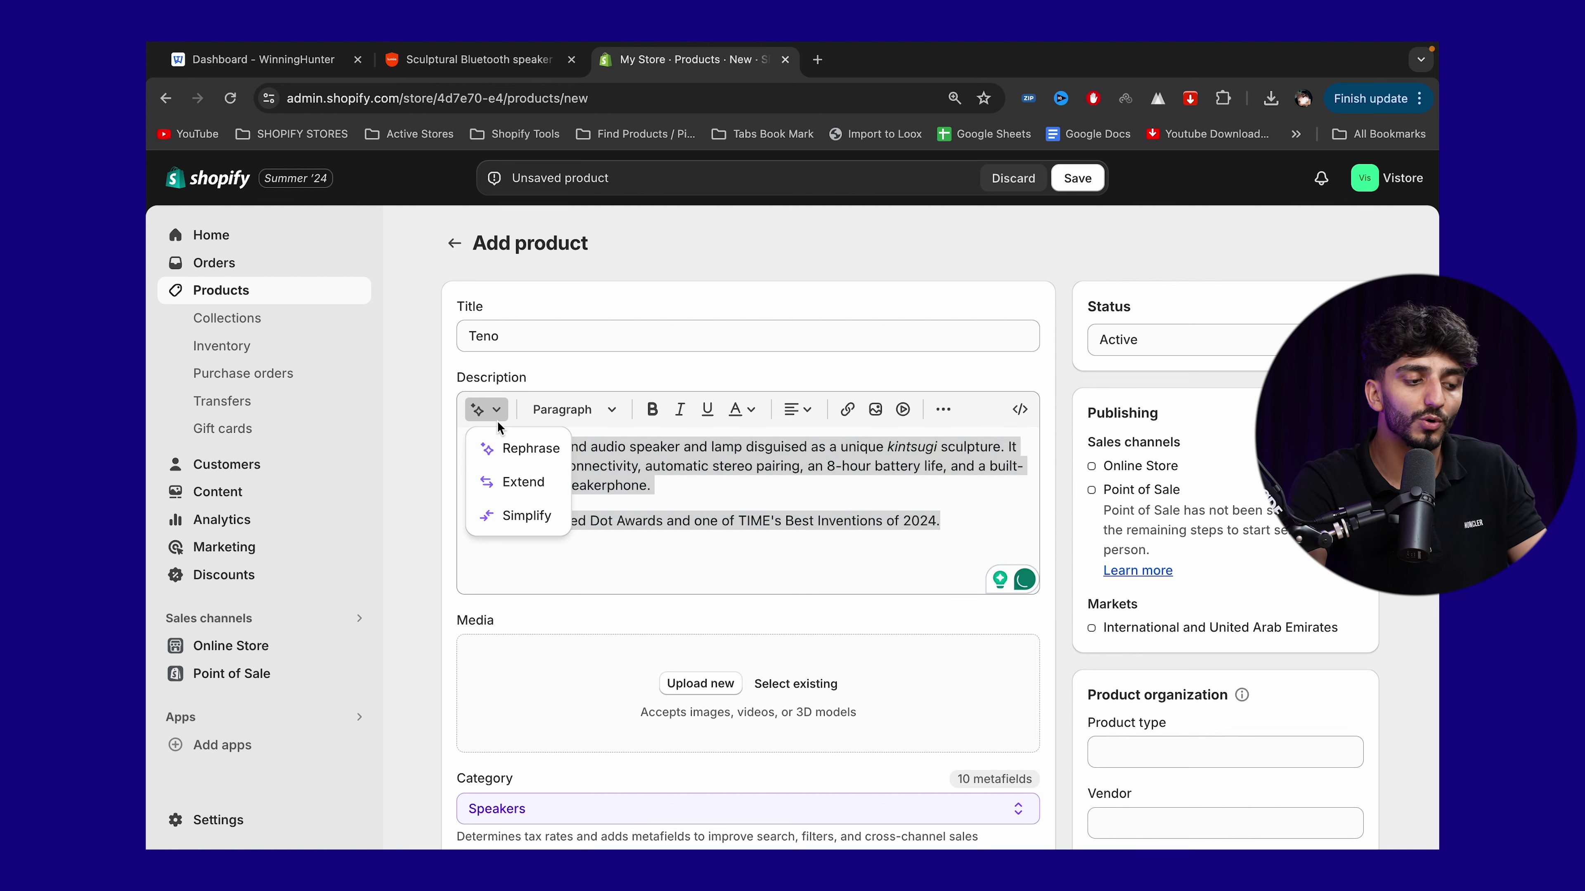
click(524, 485)
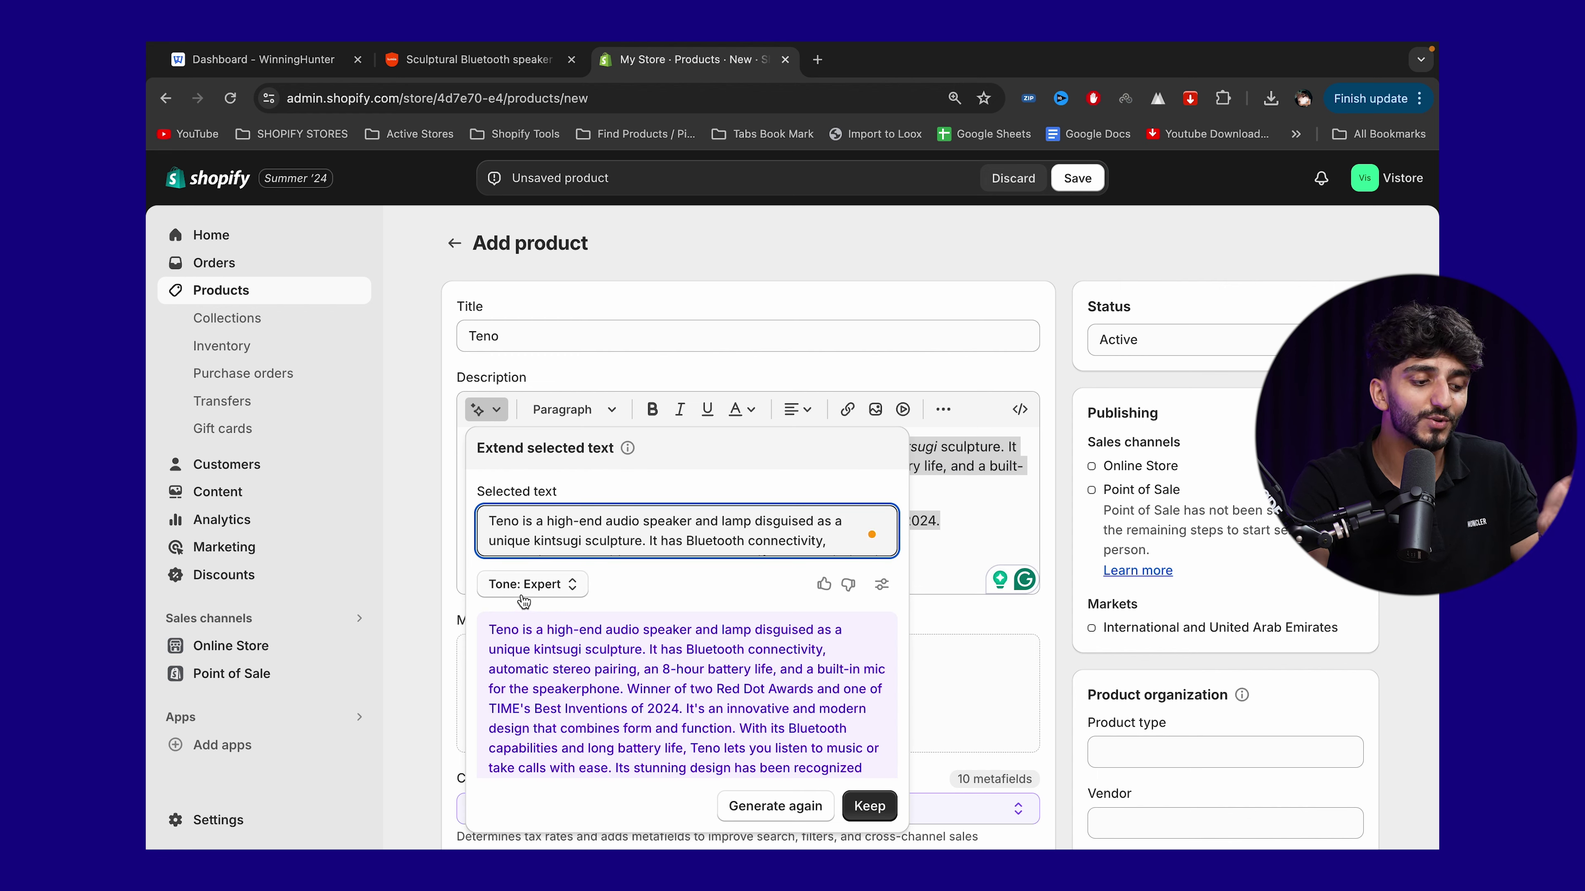
click(869, 806)
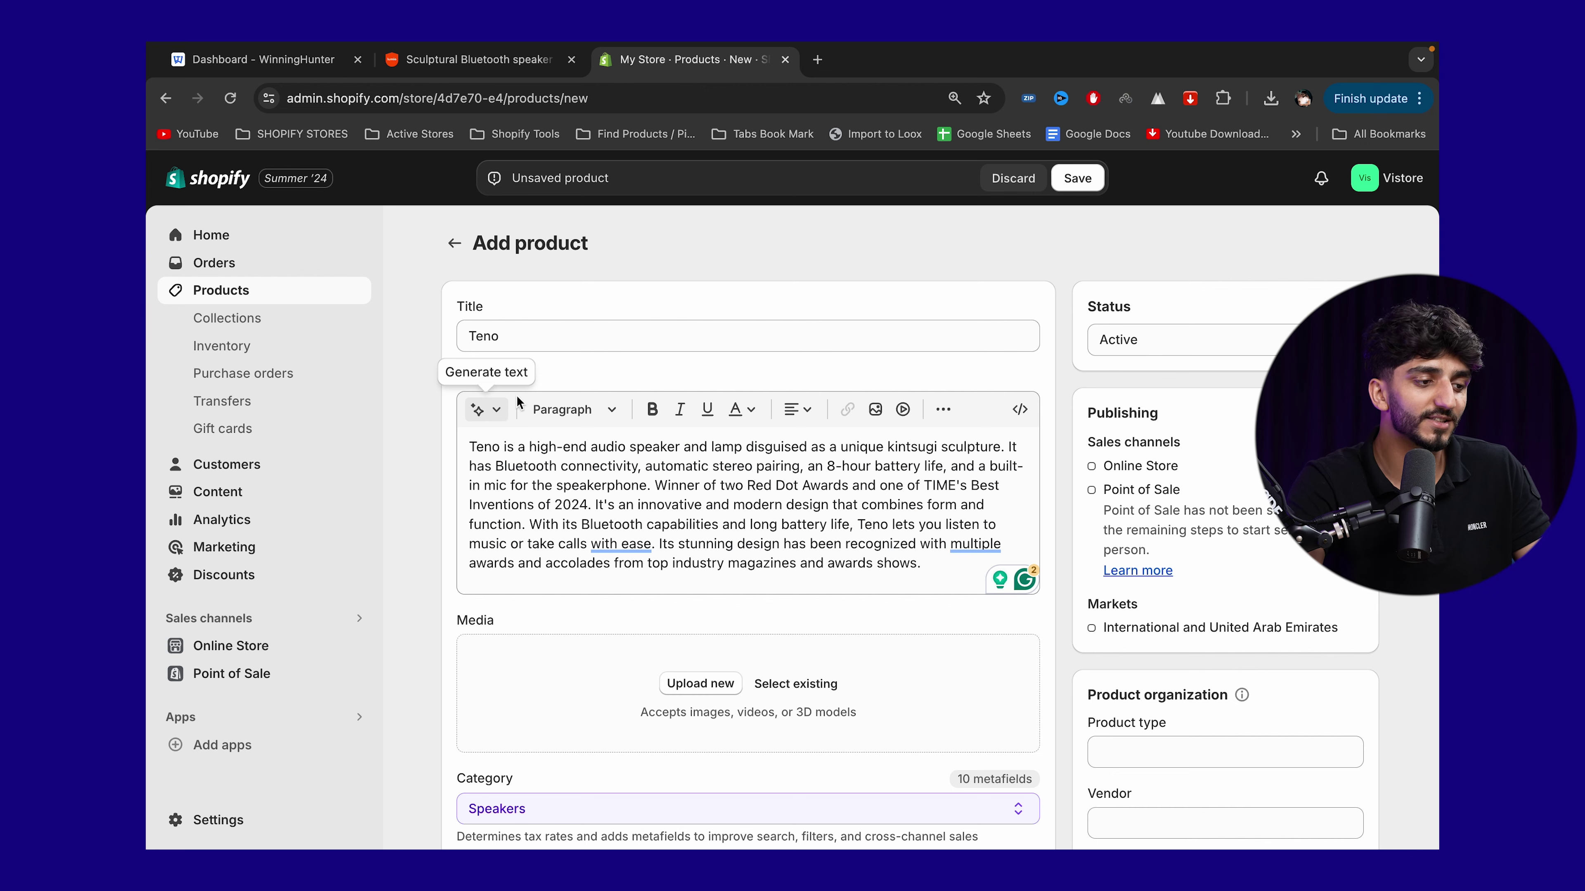
Step: Go from the product's empty media section back to the main media on Lumio's Teno page
scroll(628, 572, down, 3)
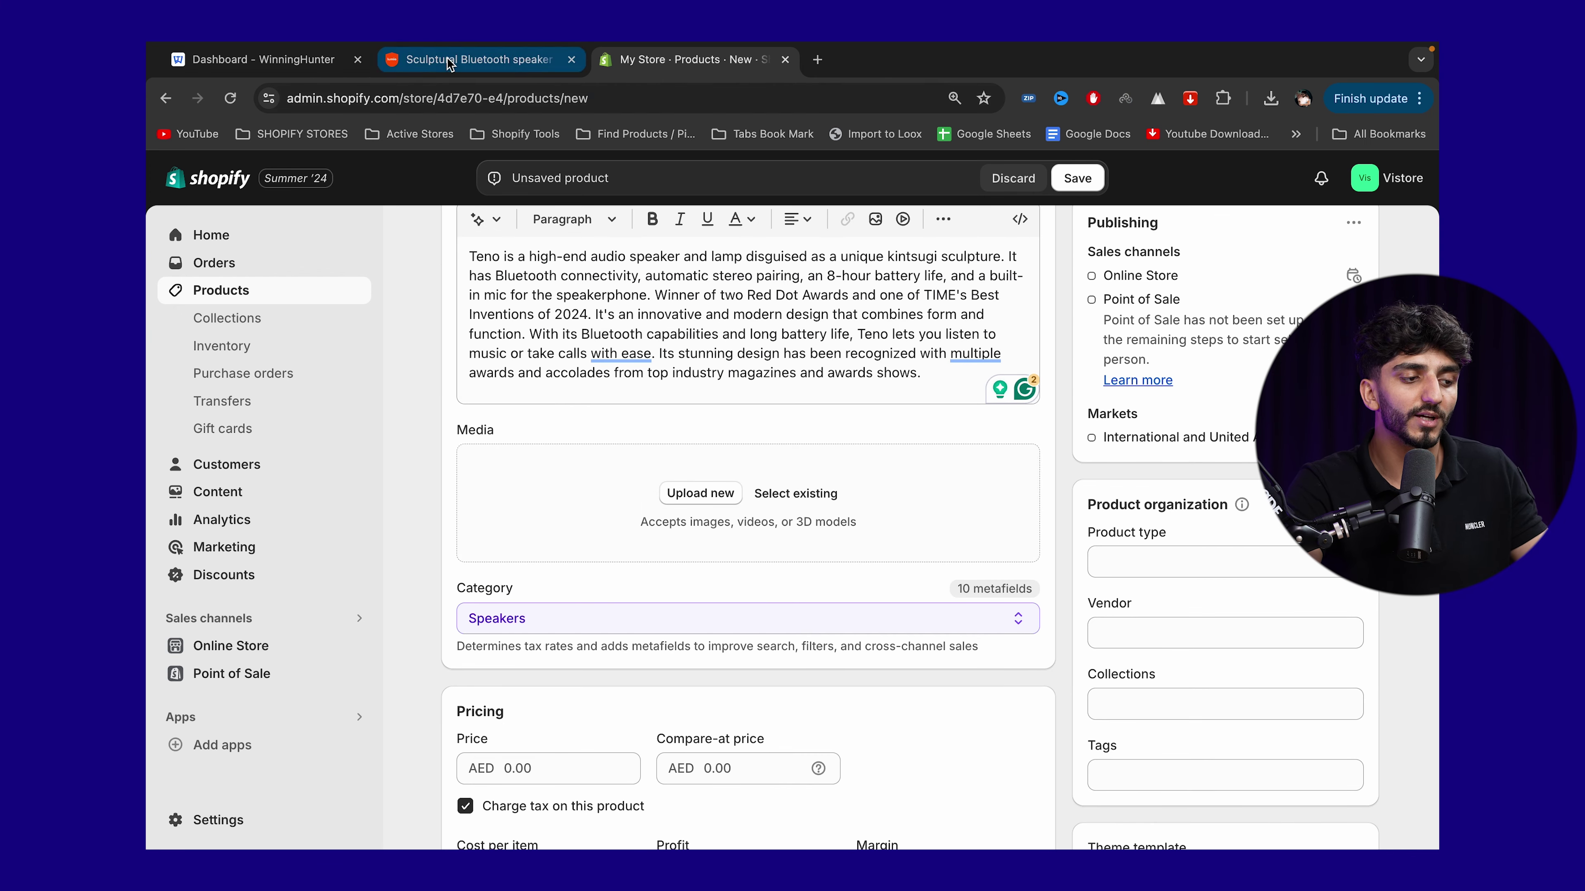
click(474, 59)
scroll(535, 355, up, 5)
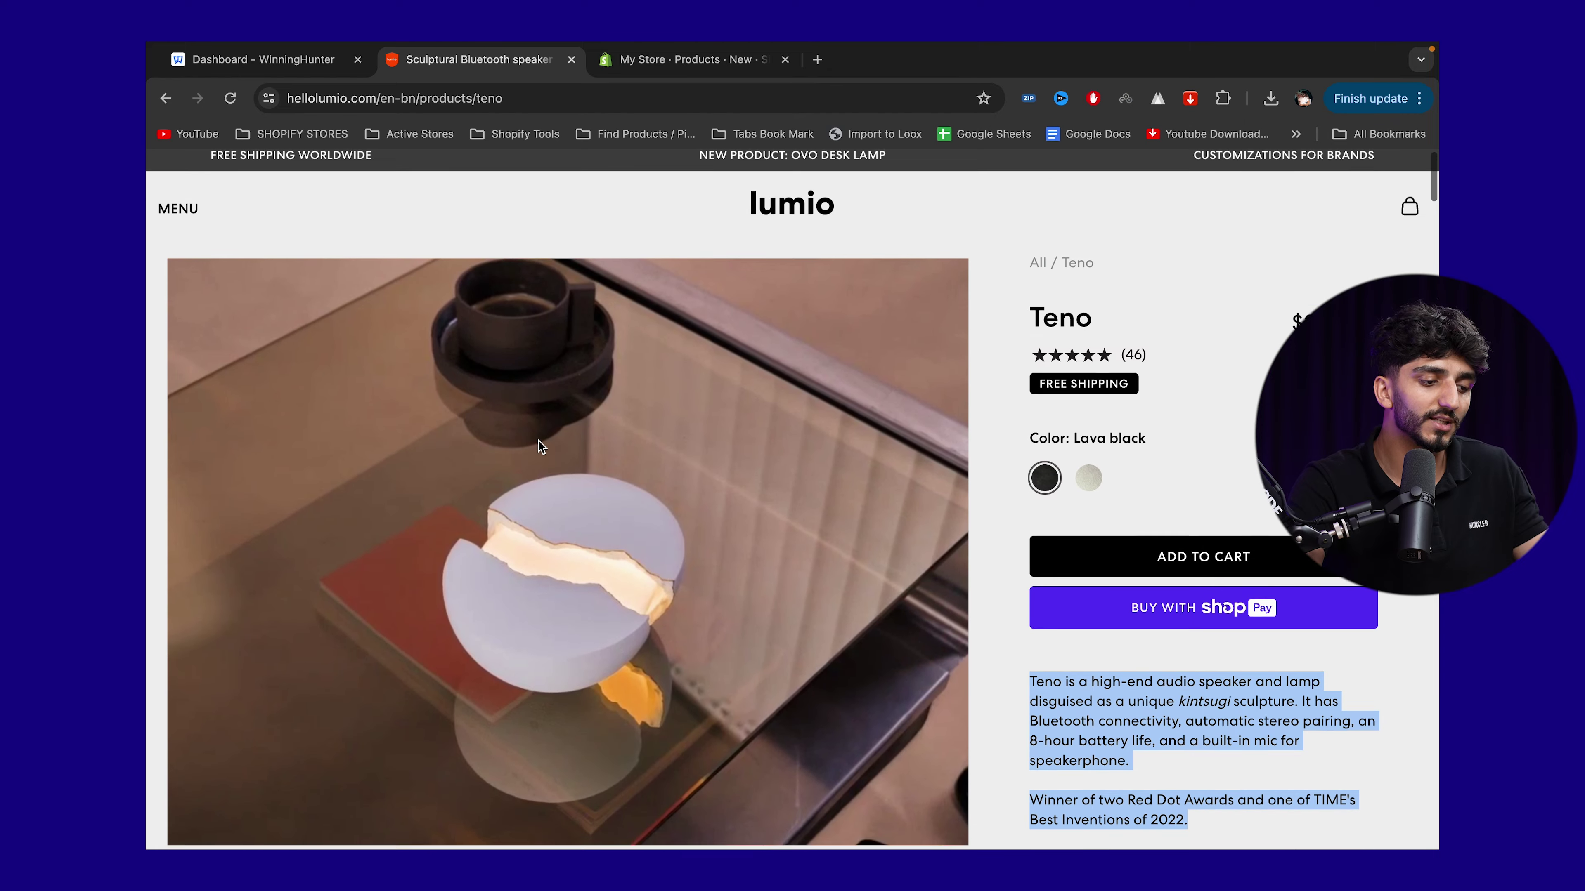
right_click(540, 444)
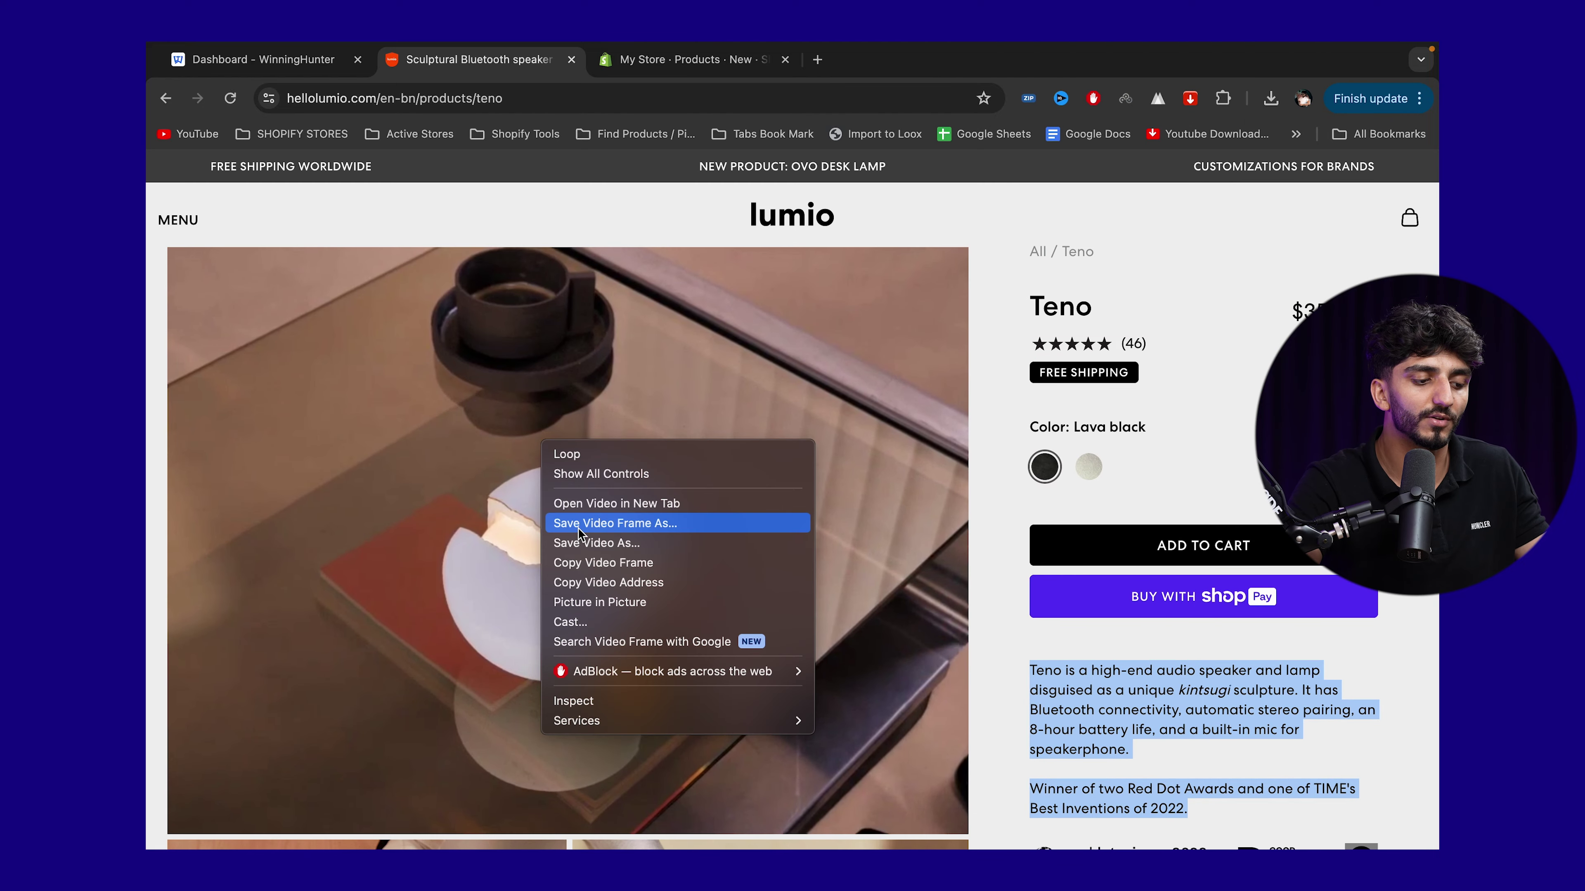
click(580, 543)
click(1029, 620)
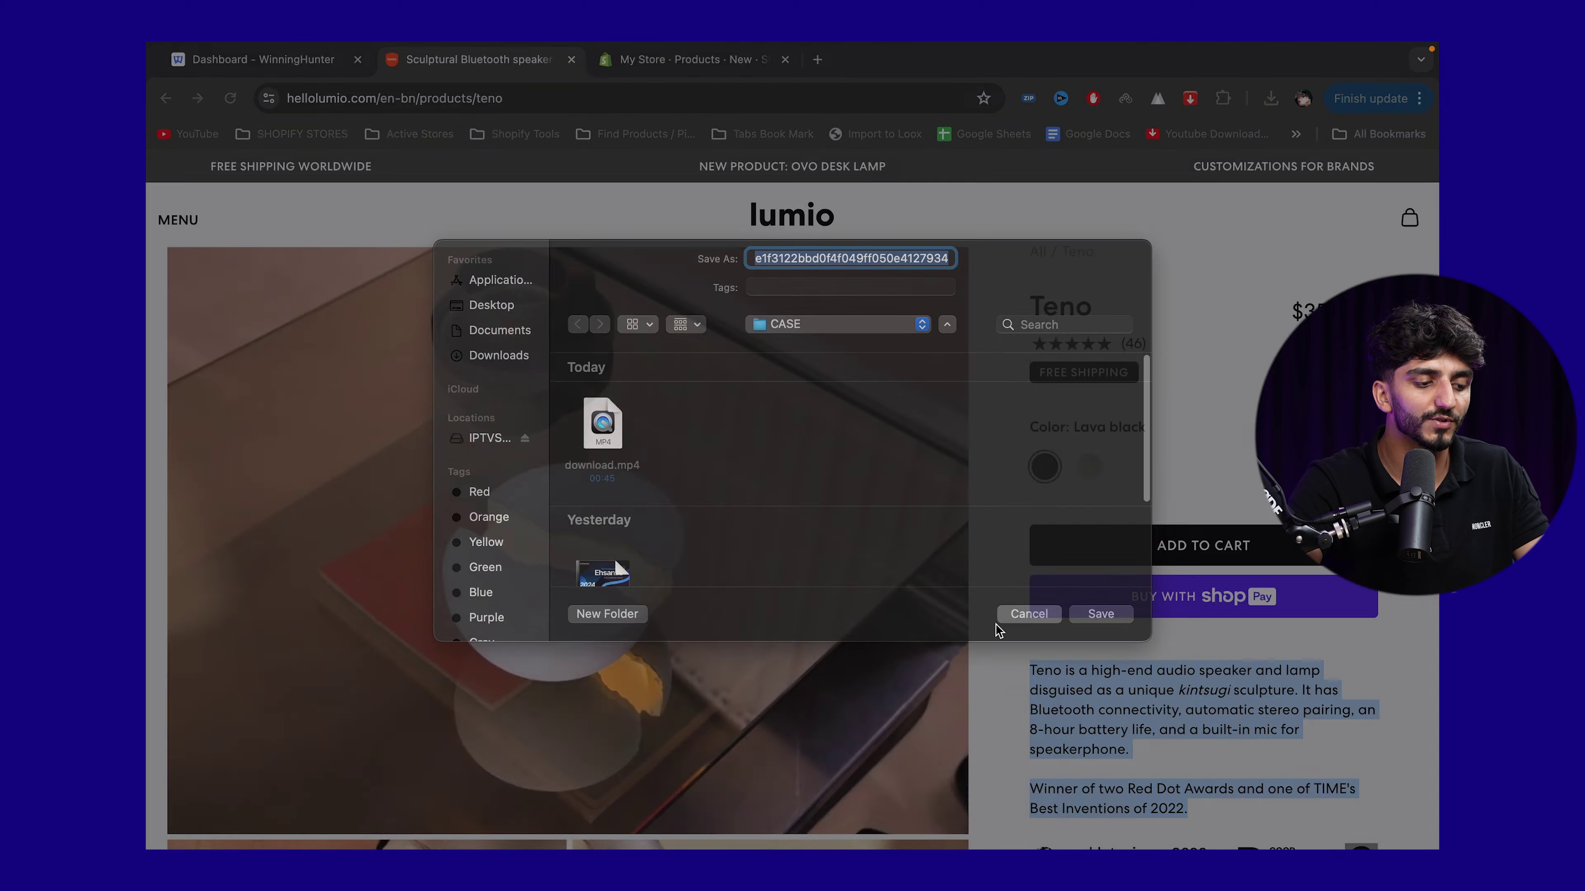
Step: Enlarge the gallery image of the person standing beside the lamp, save it to the computer and close the enlarged view
scroll(439, 509, down, 10)
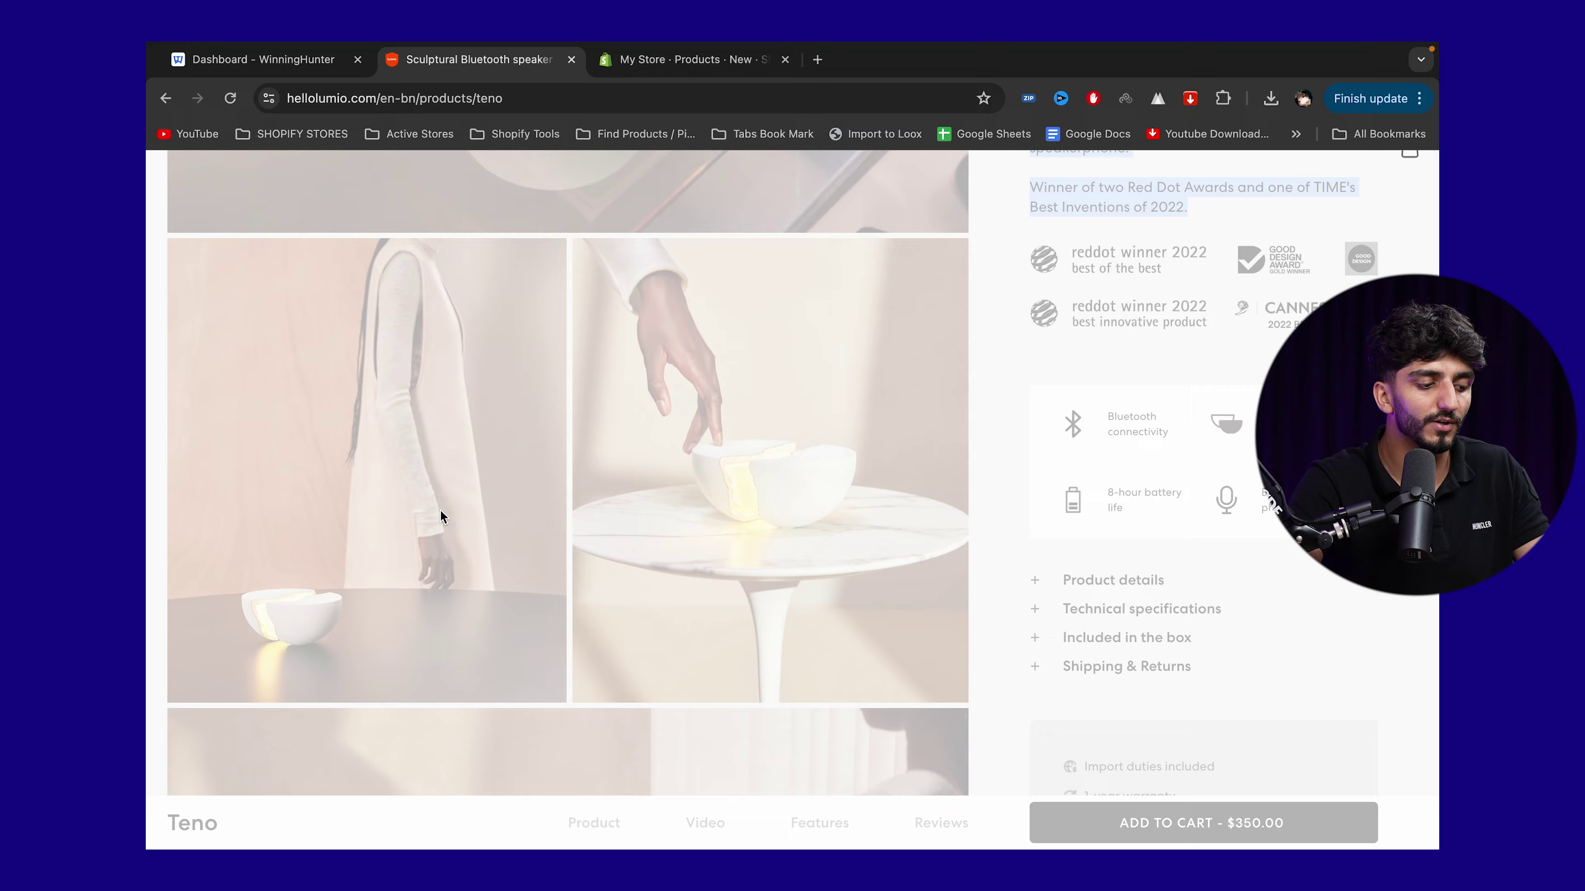
click(440, 510)
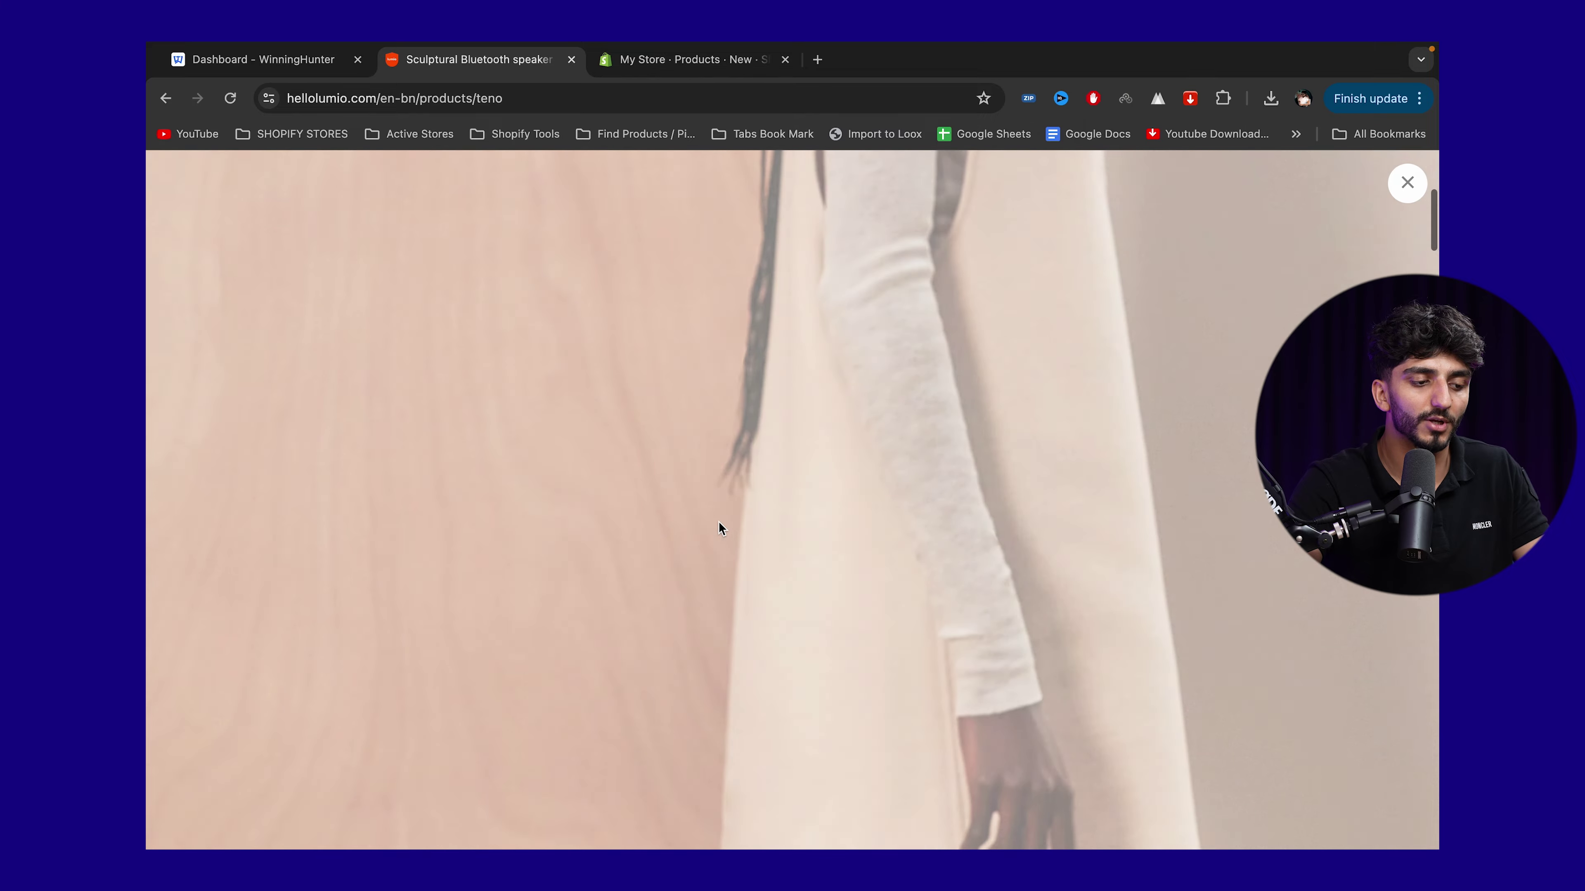
right_click(761, 444)
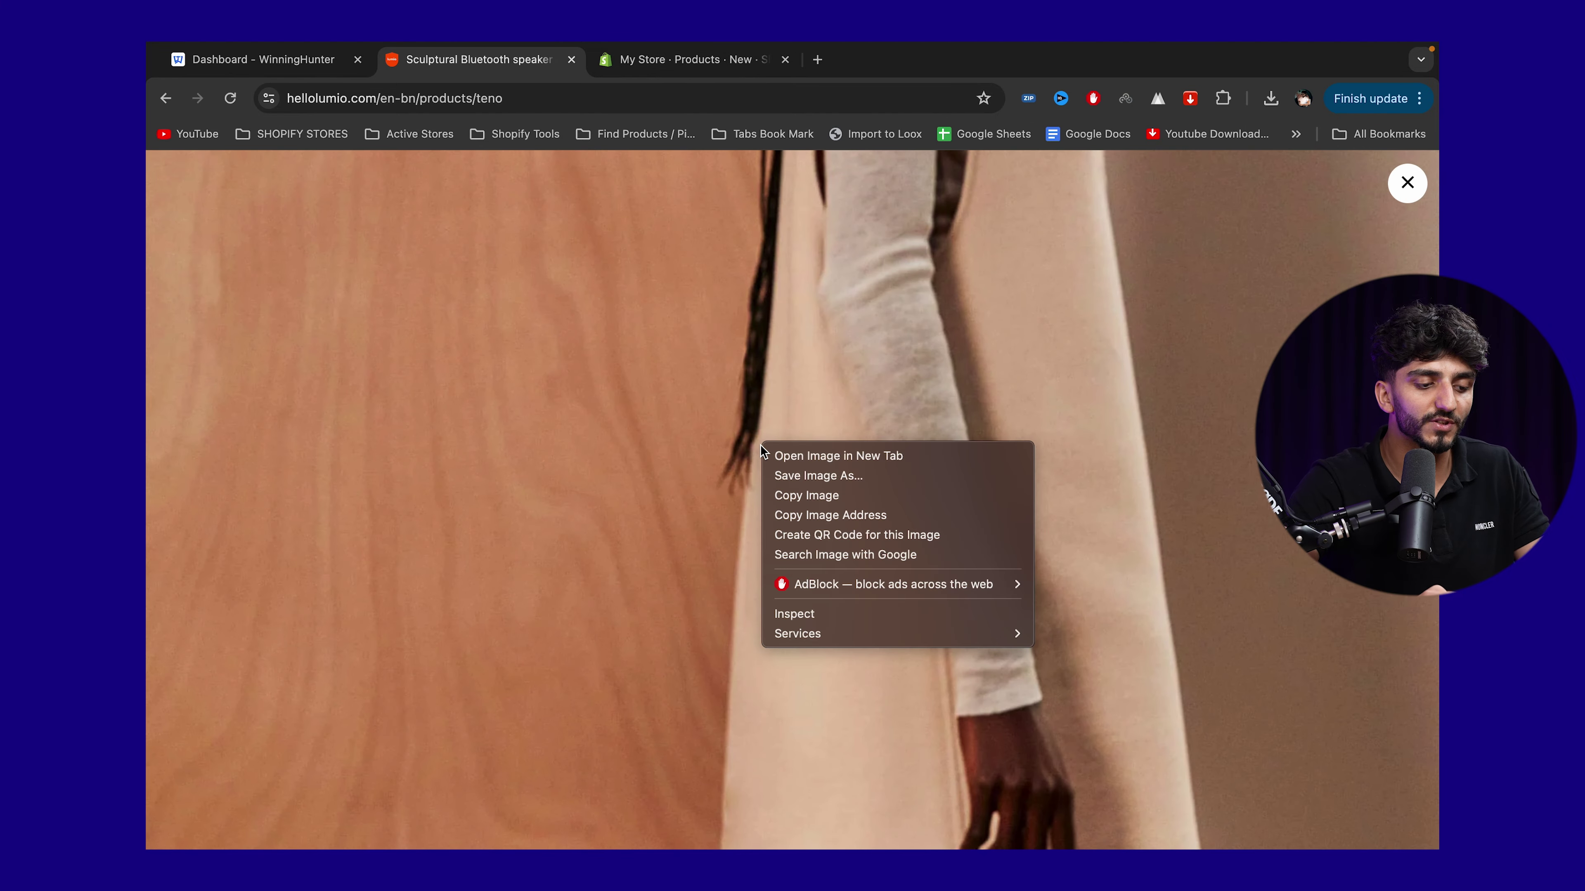
click(771, 477)
key(Return)
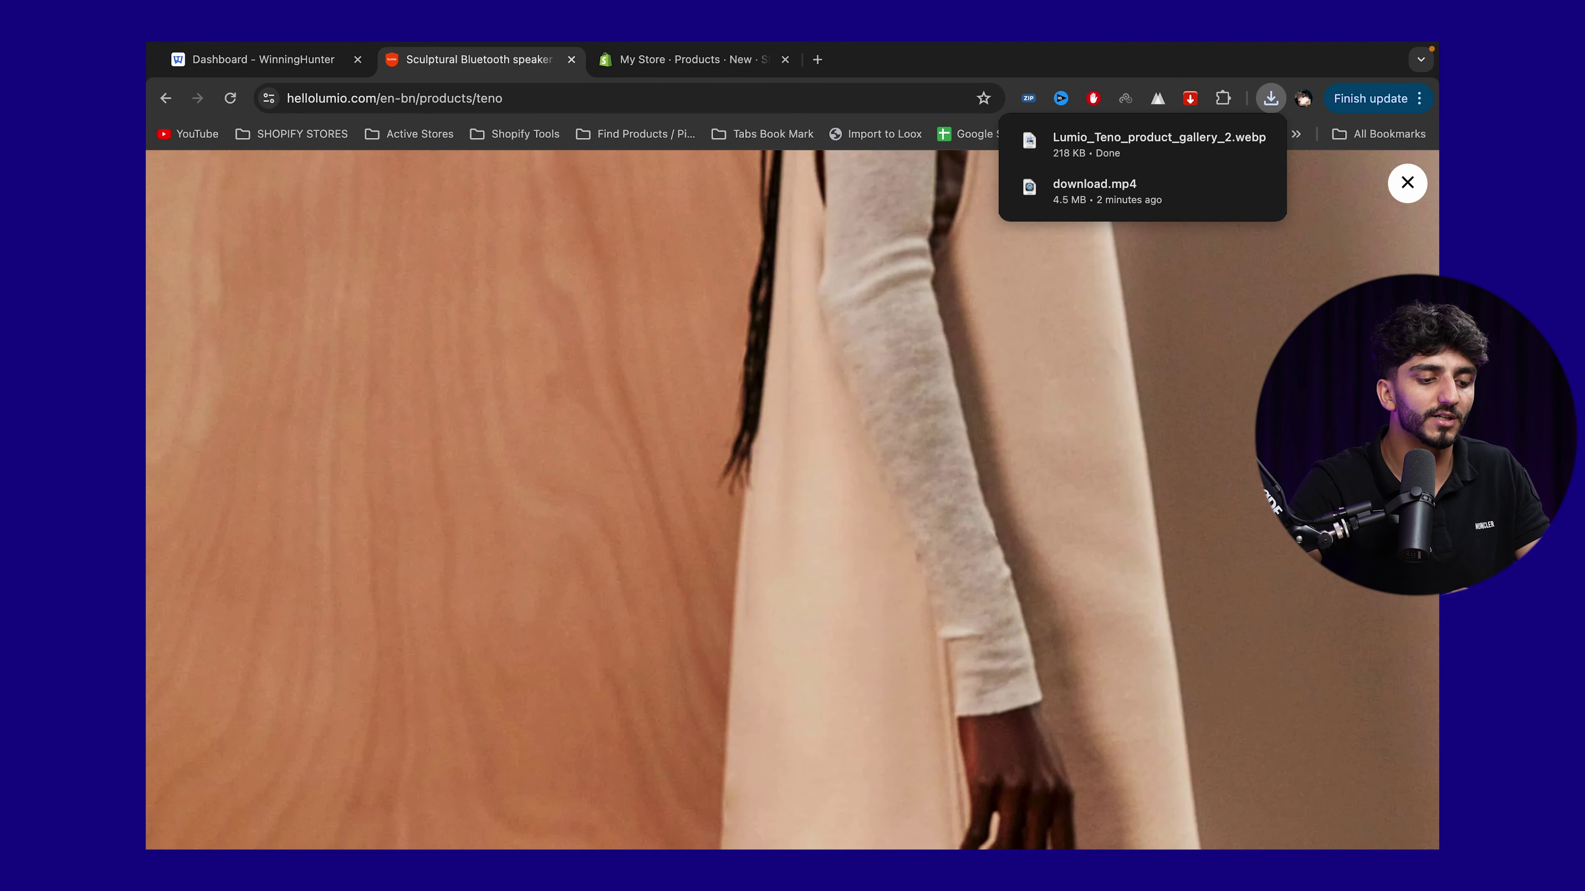
key(Escape)
Step: Enlarge the gallery image of the hand touching the lamp on the marble table, save it and close the enlarged view
click(737, 512)
right_click(744, 443)
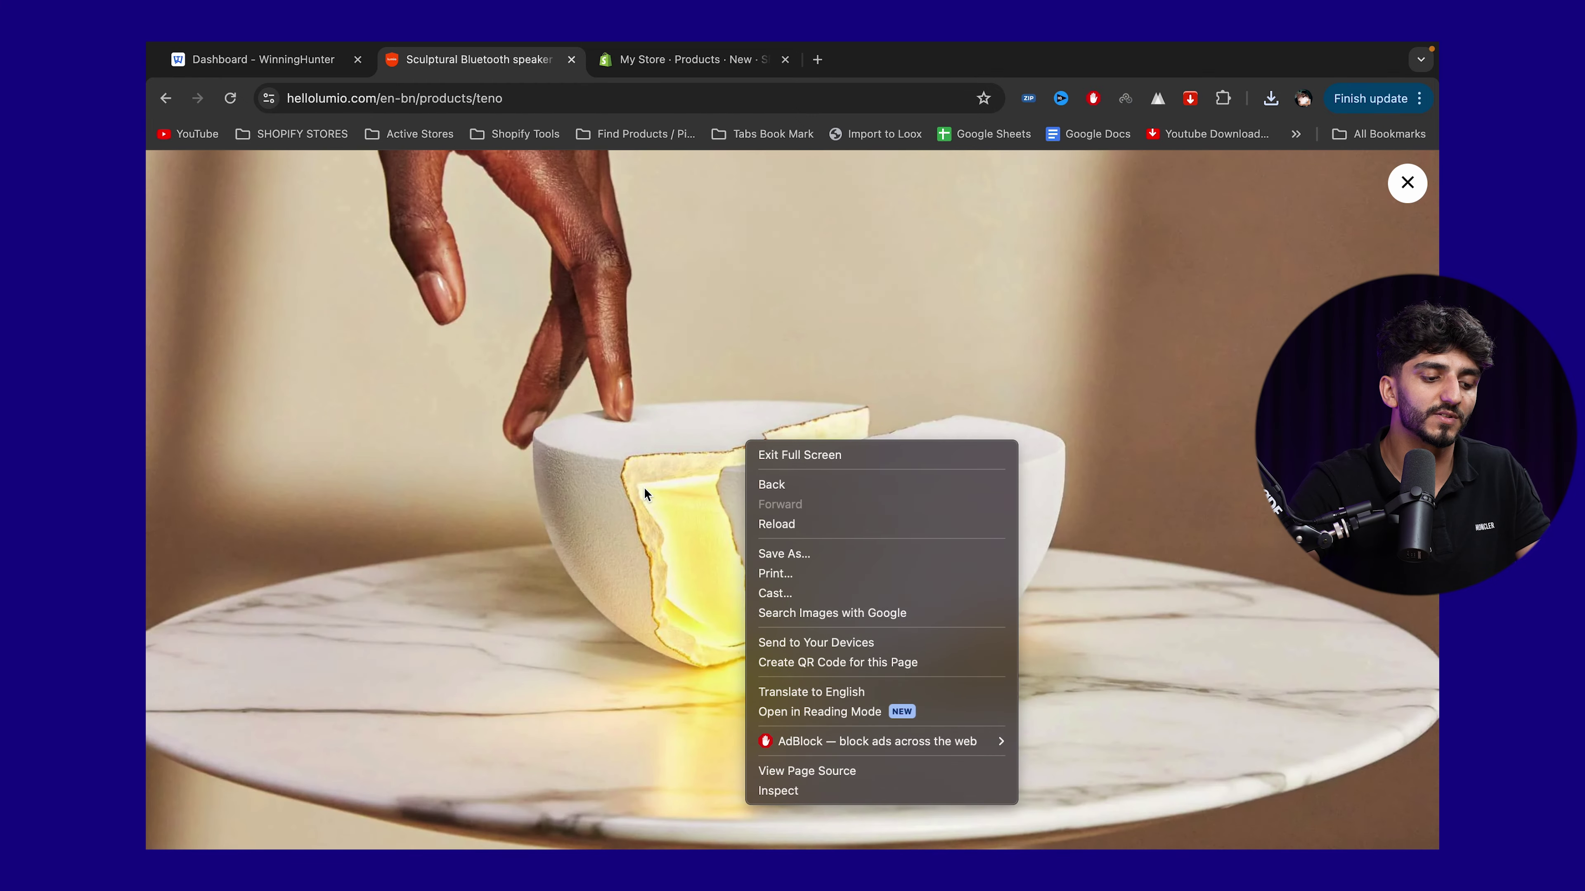
right_click(646, 486)
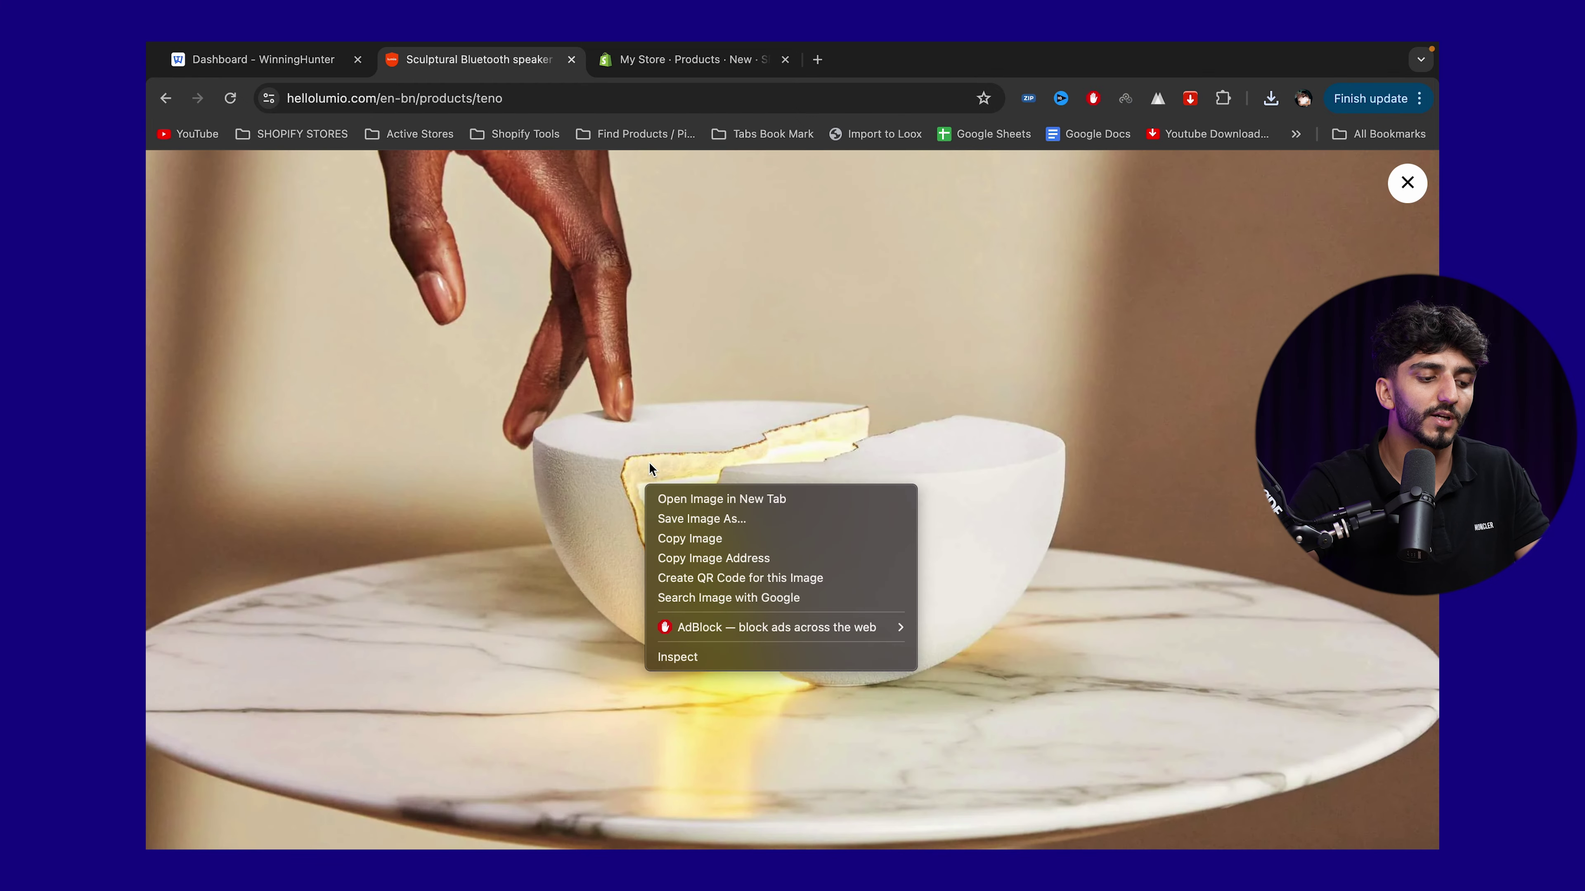
click(678, 519)
key(Return)
key(Escape)
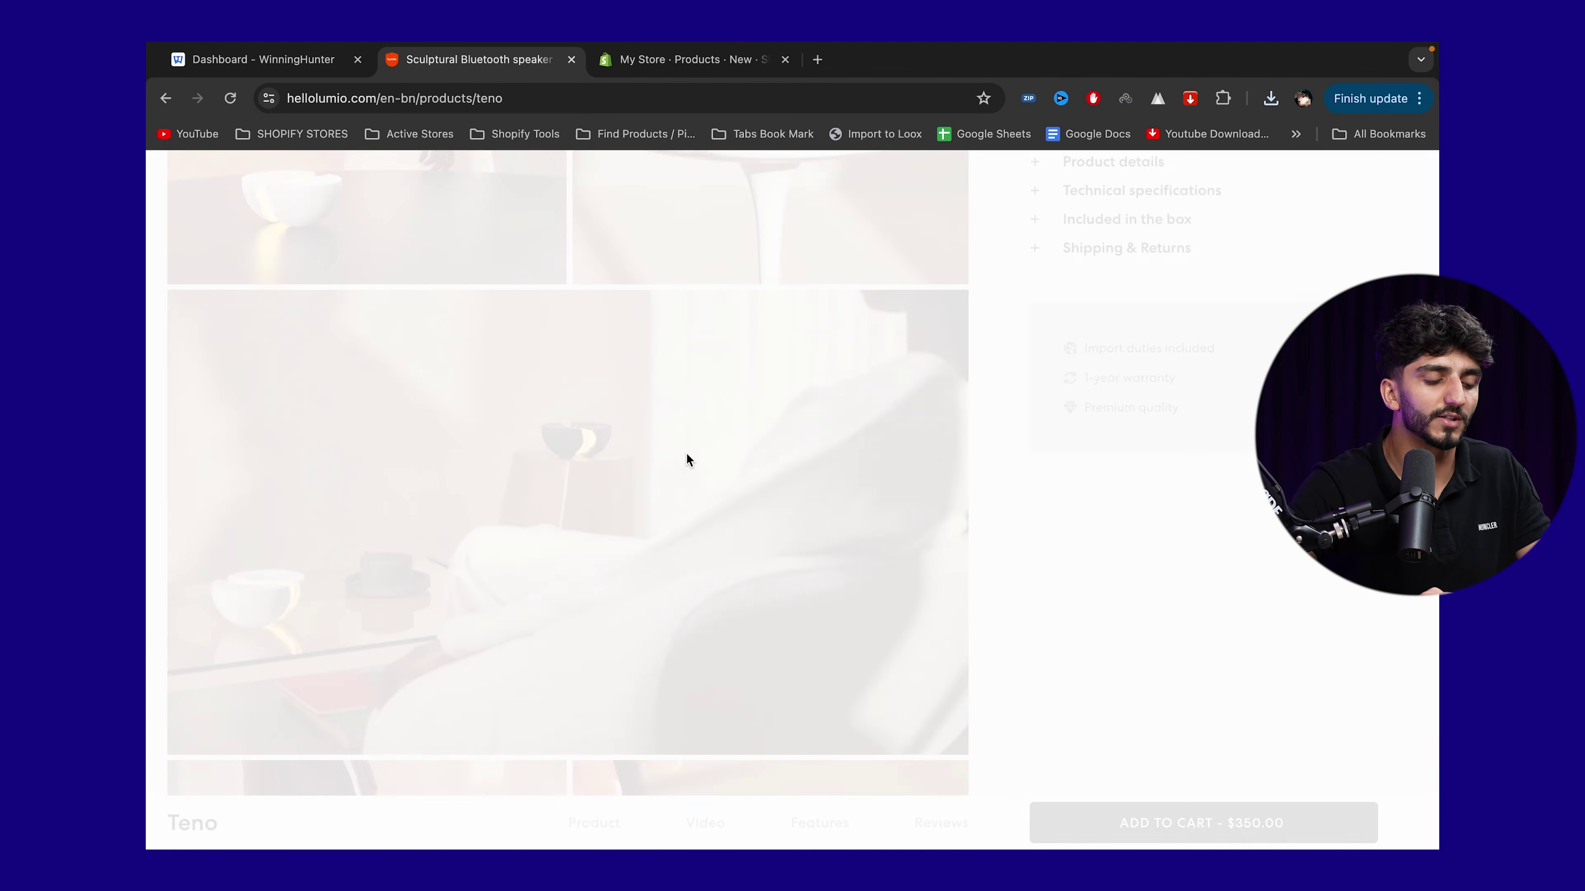
Step: Enlarge the gallery image of the seated person with the white and black lamps, save it and close the enlarged view
click(669, 445)
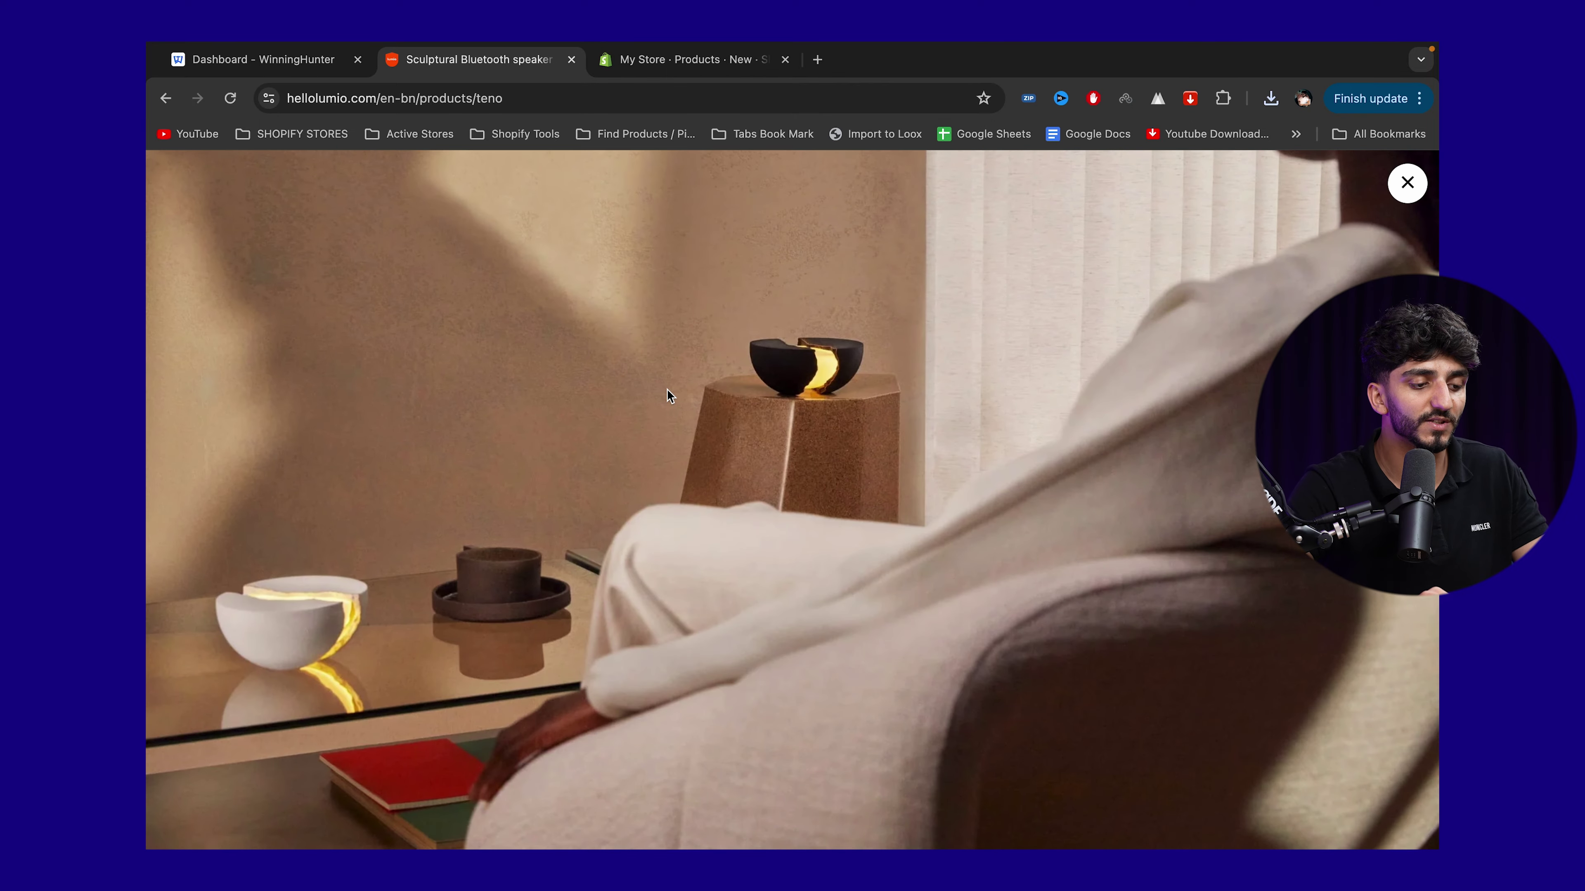
right_click(666, 388)
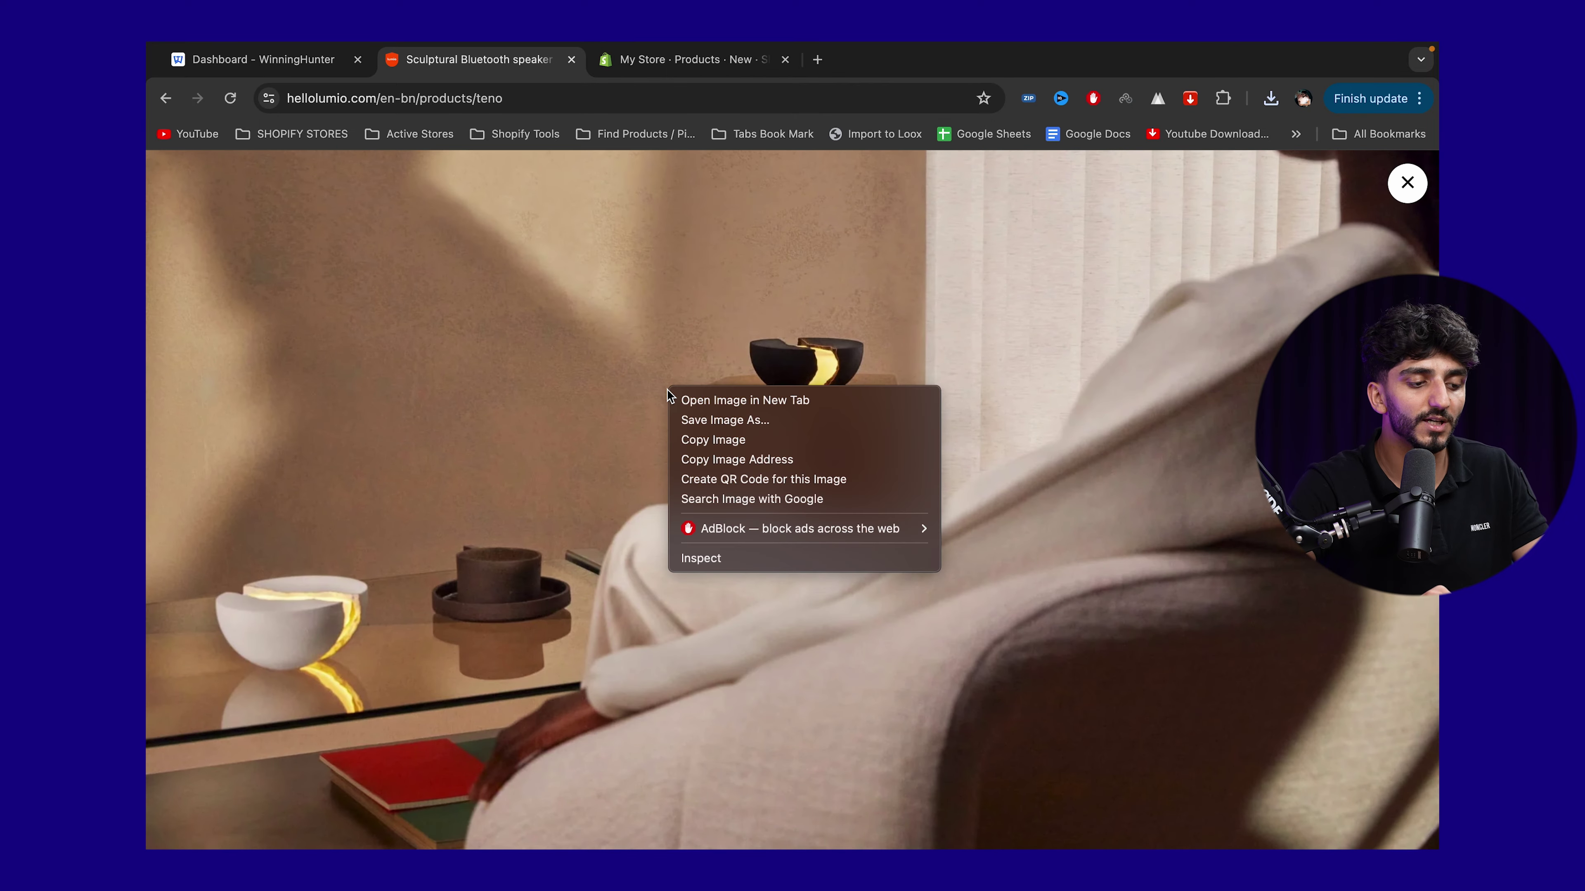
click(687, 426)
key(Return)
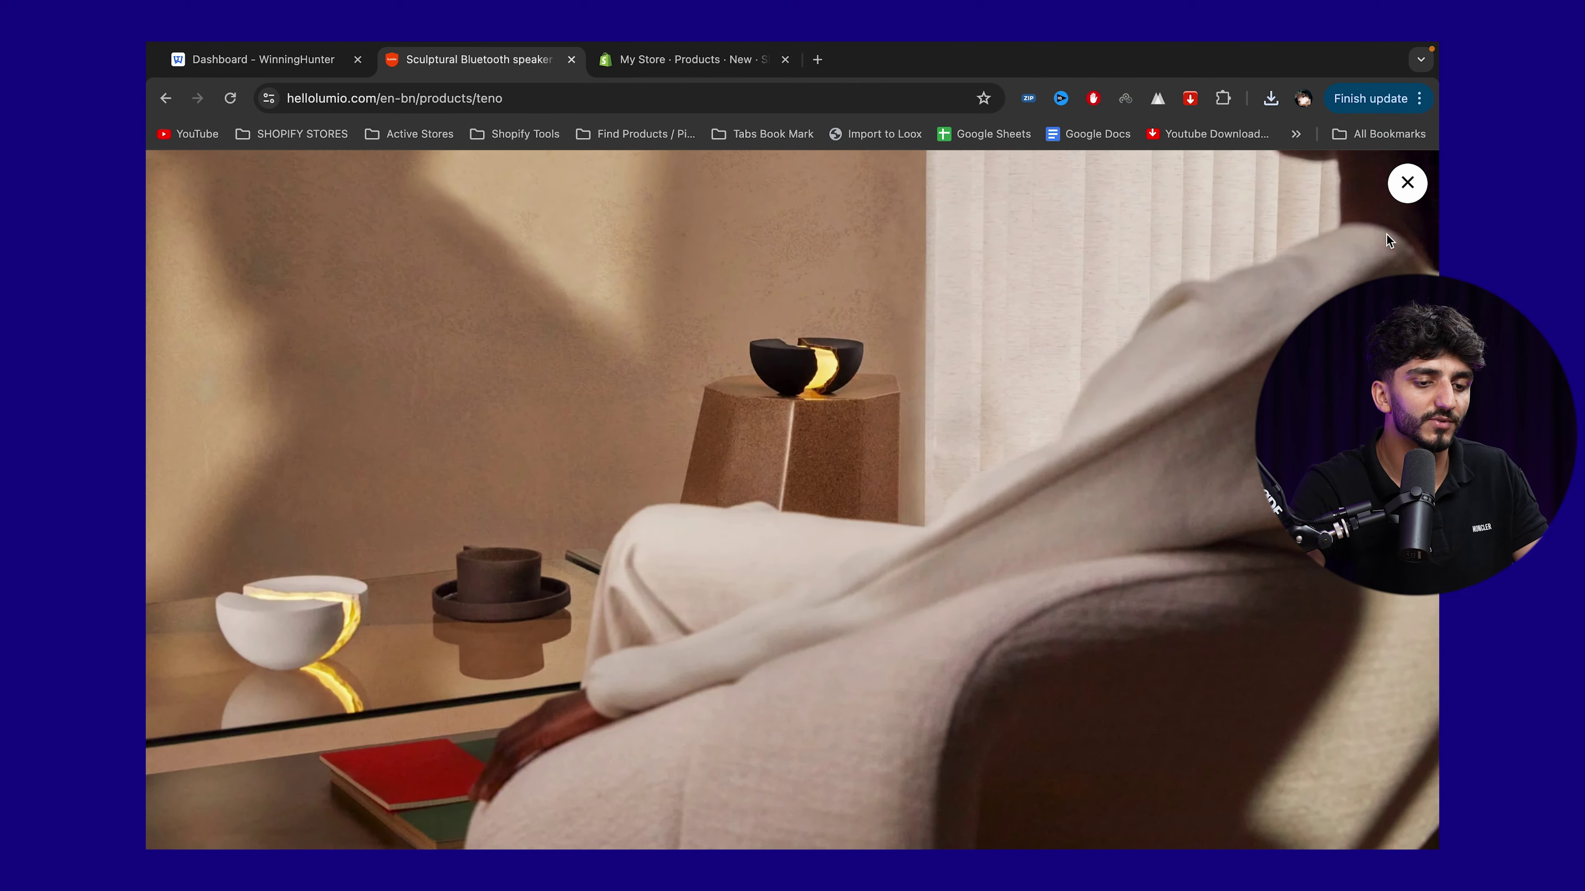
click(1406, 182)
Step: Enlarge the gallery image of the person in the dark red suit beside the closed black lamp, save it and close the view
scroll(609, 459, down, 10)
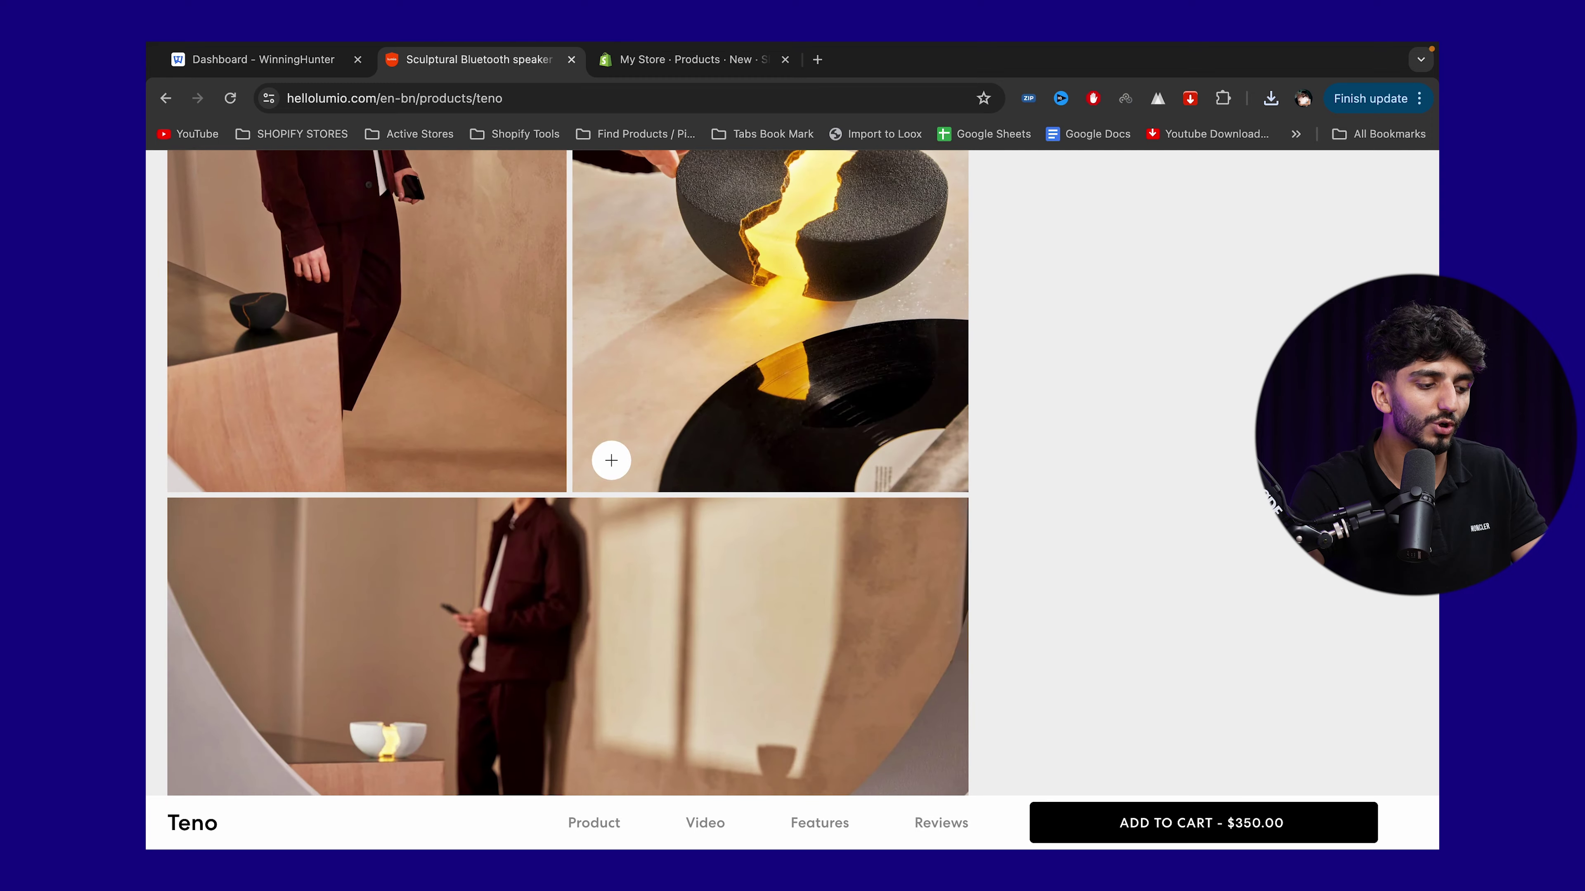
click(489, 303)
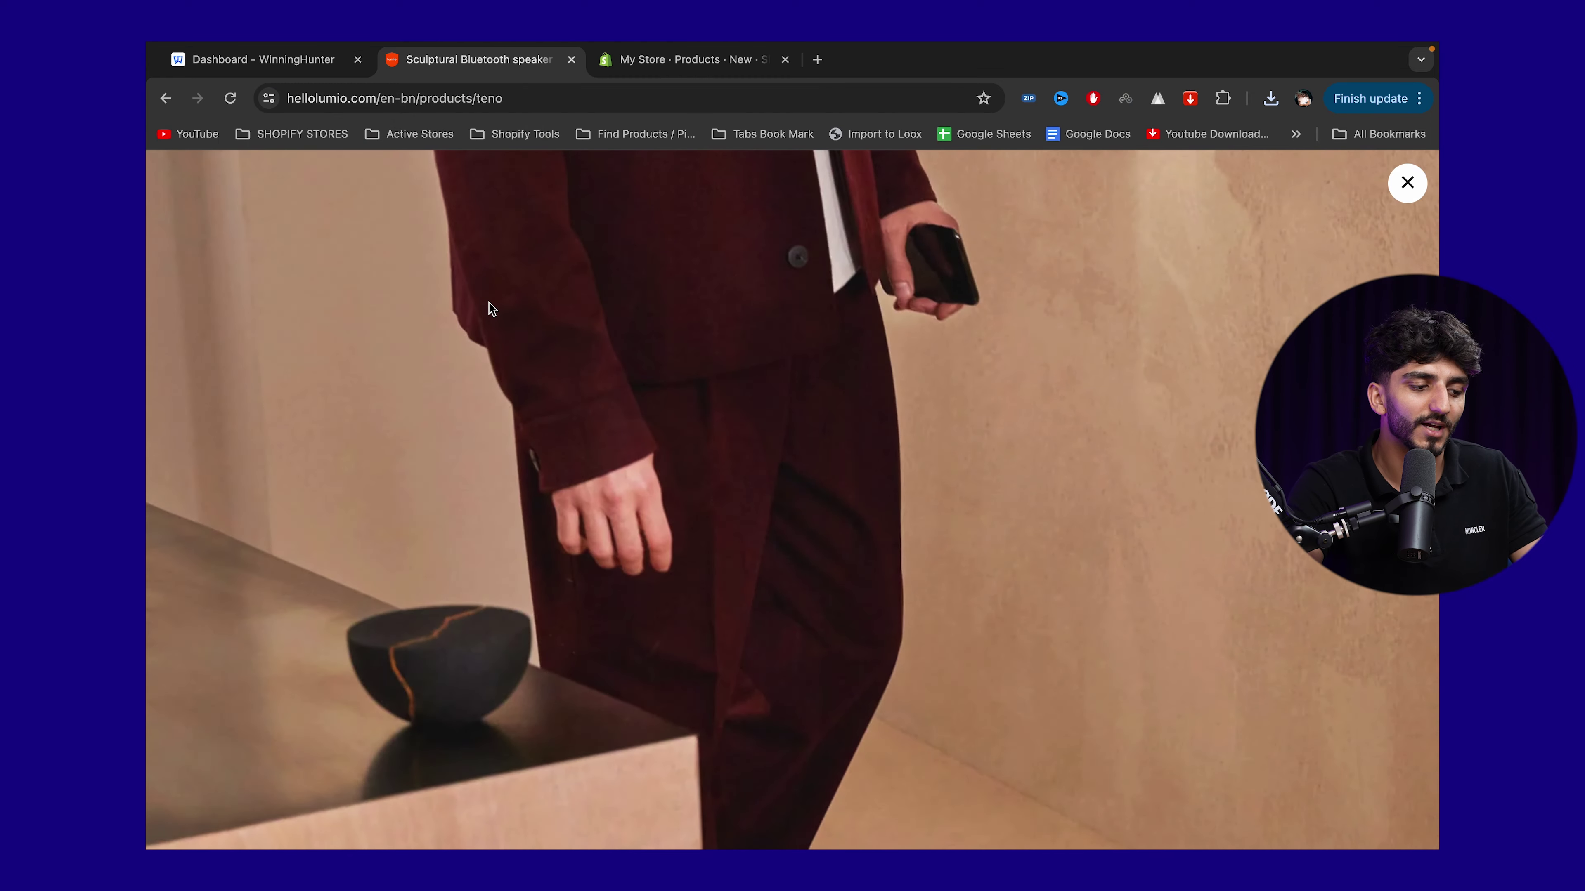
right_click(488, 300)
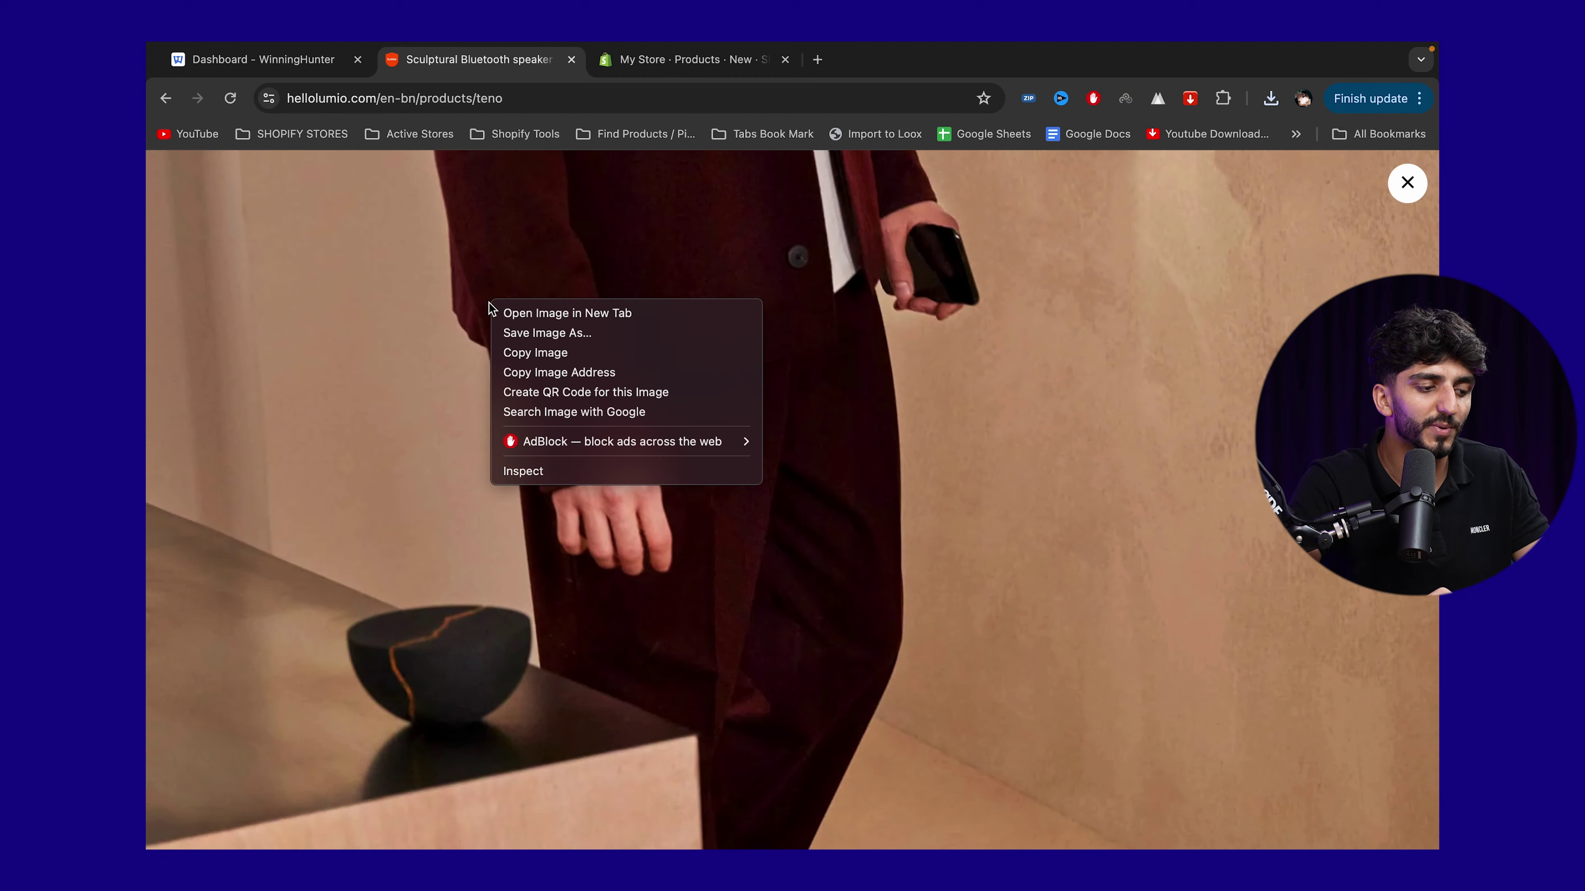
click(511, 335)
key(Return)
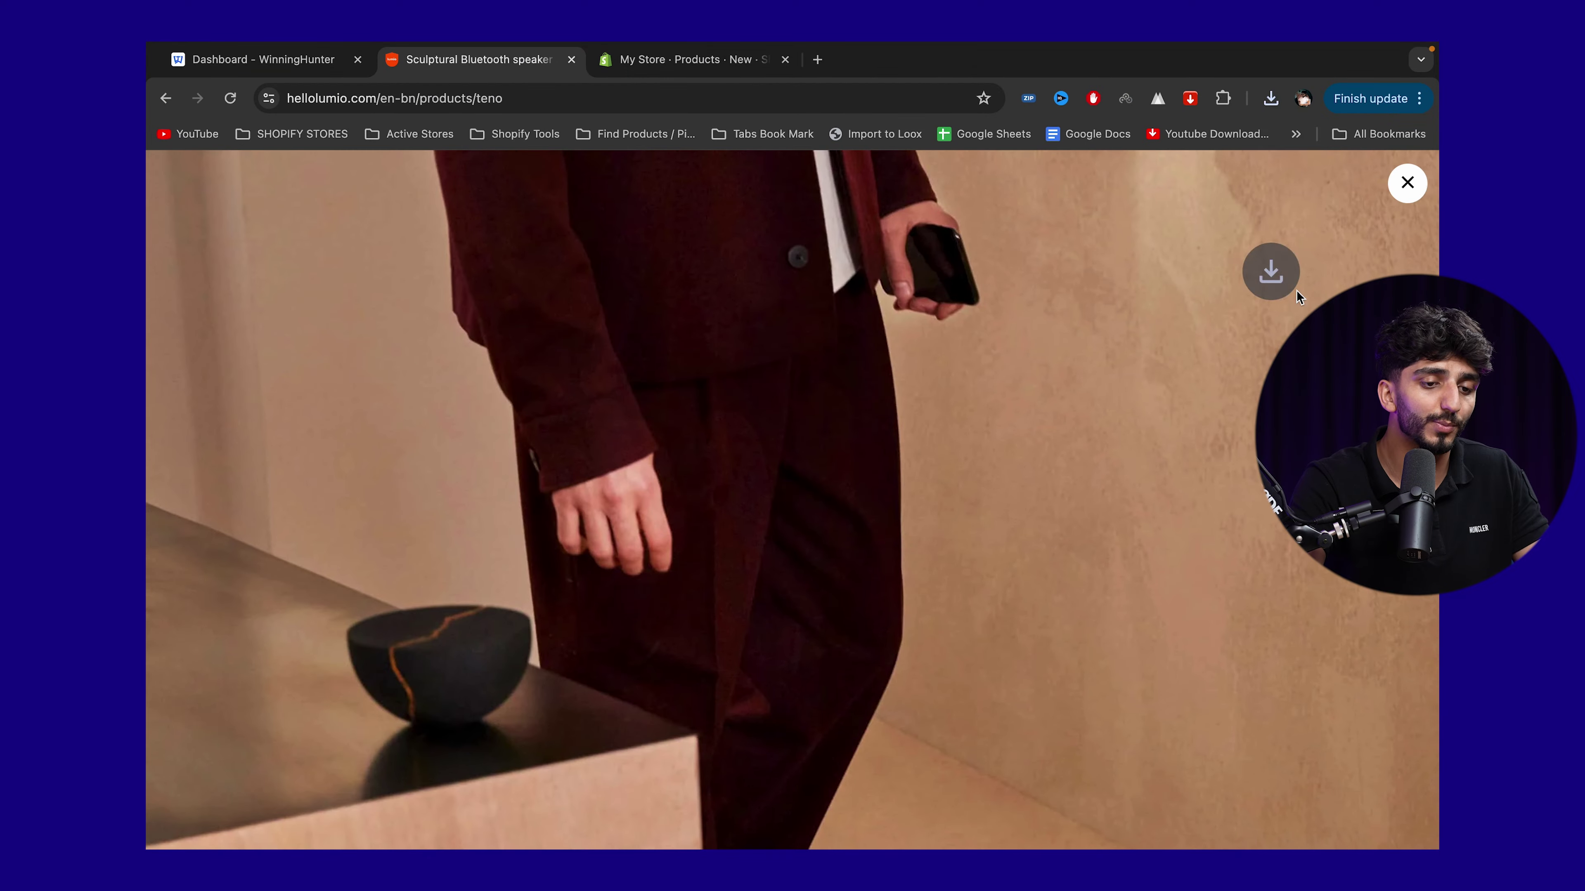
click(1404, 196)
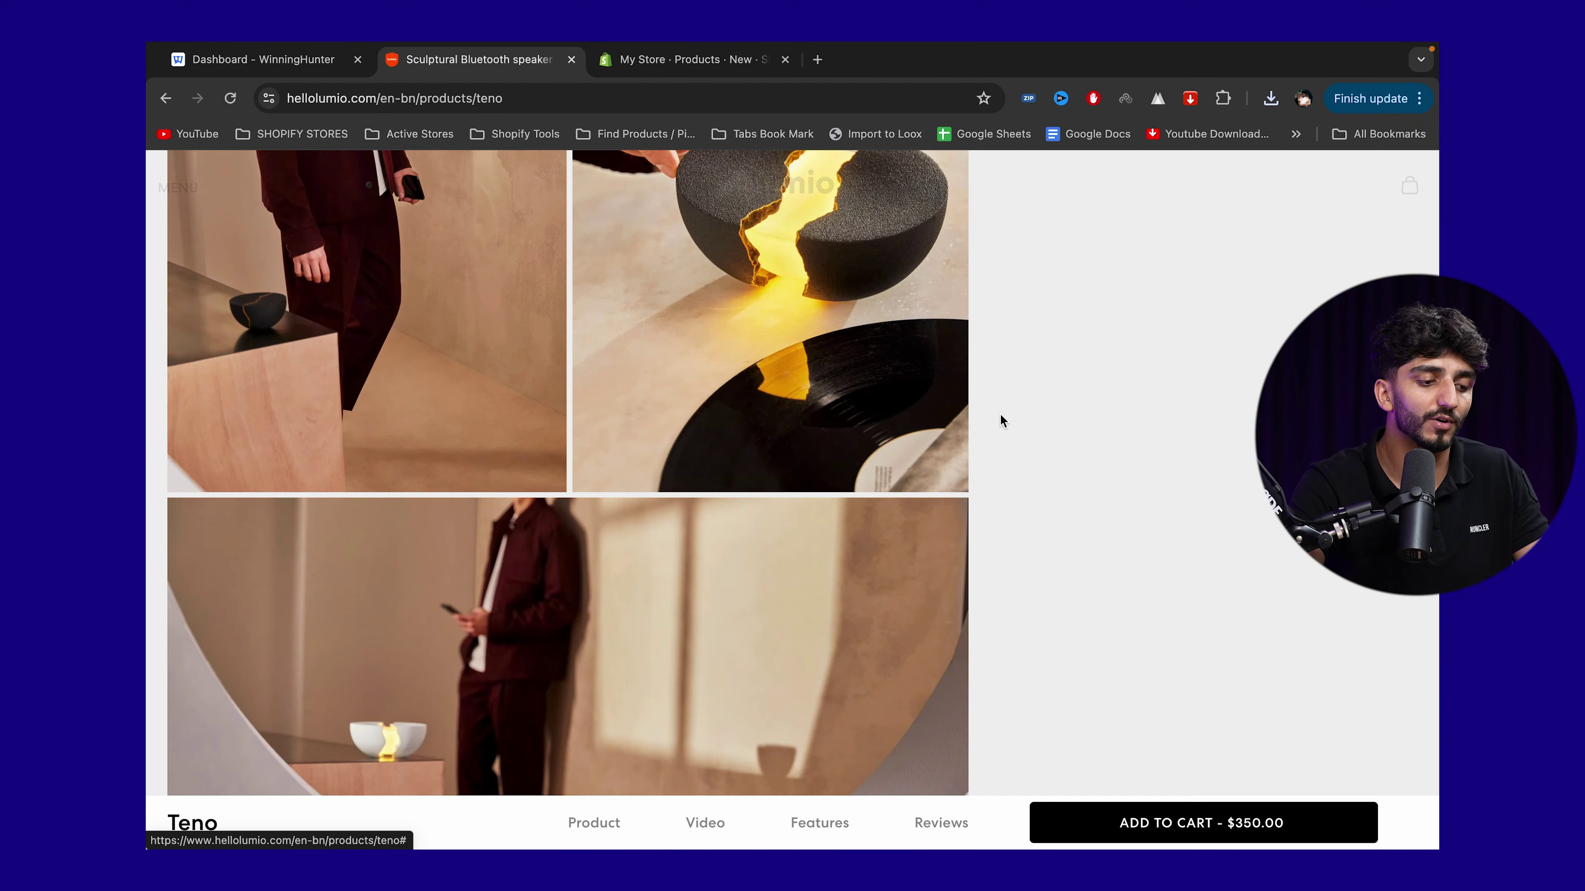
Step: Enlarge the close-up of the glowing black lamp beside the vinyl record, save it and close the enlarged view
scroll(748, 362, down, 10)
click(747, 361)
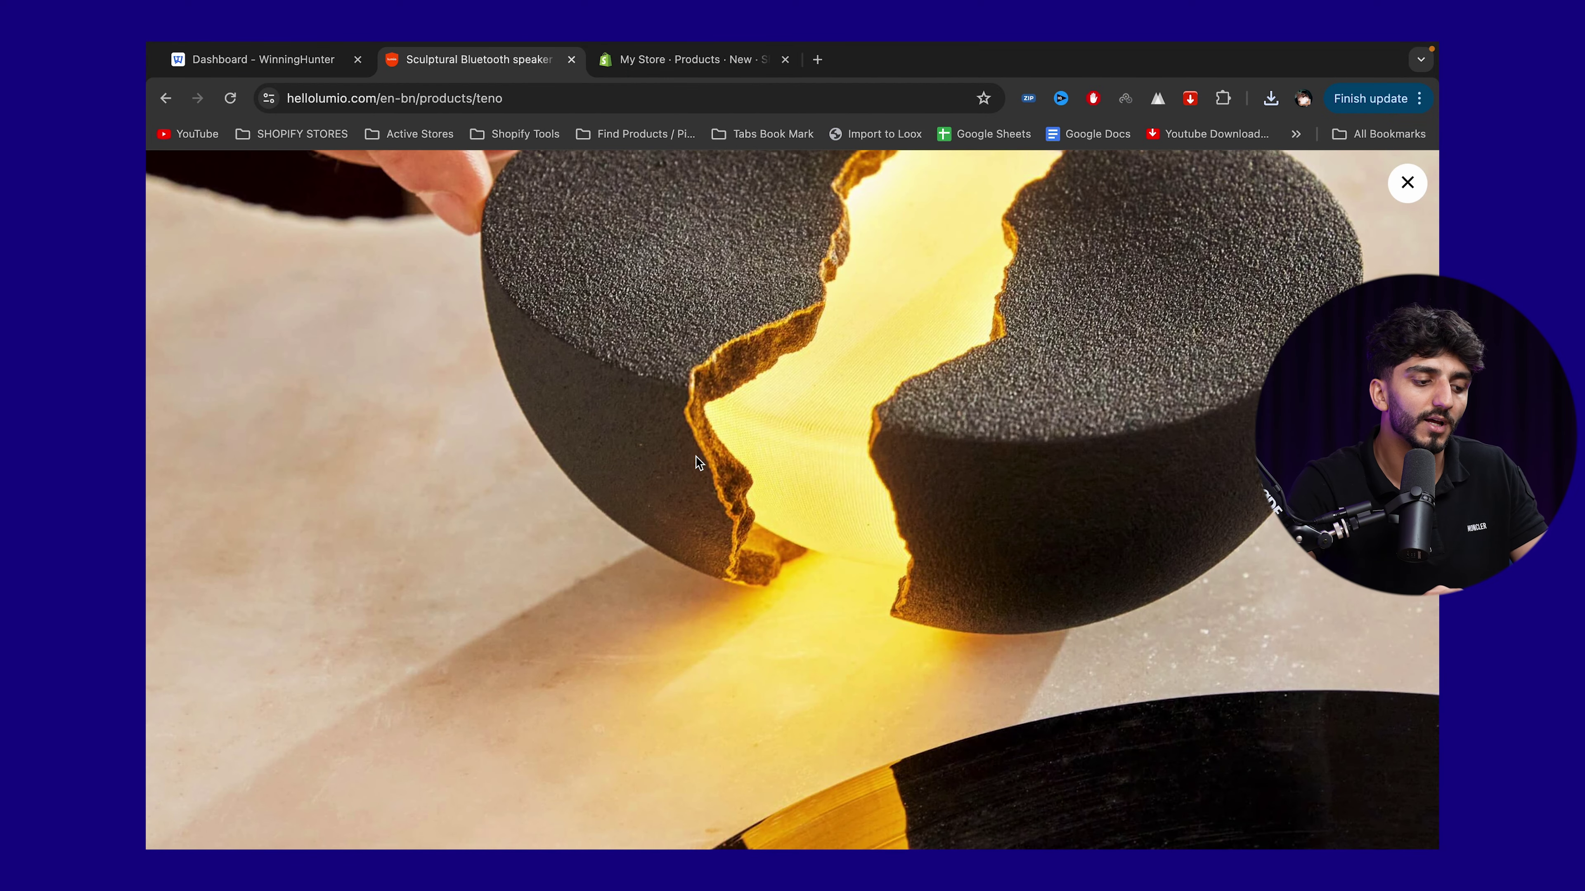
right_click(716, 468)
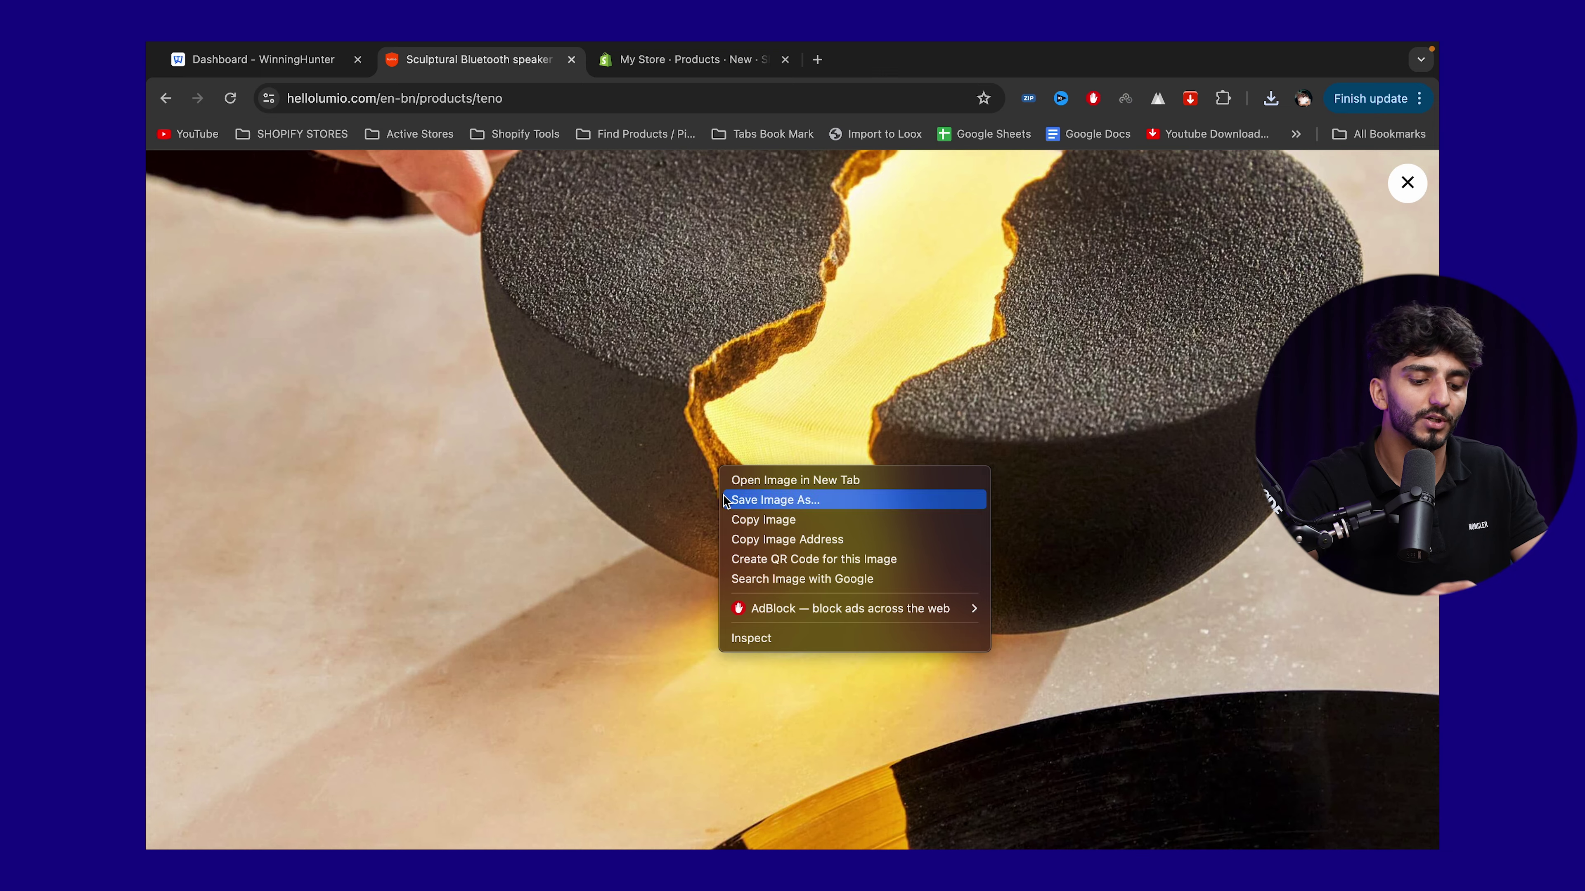
click(723, 495)
key(Return)
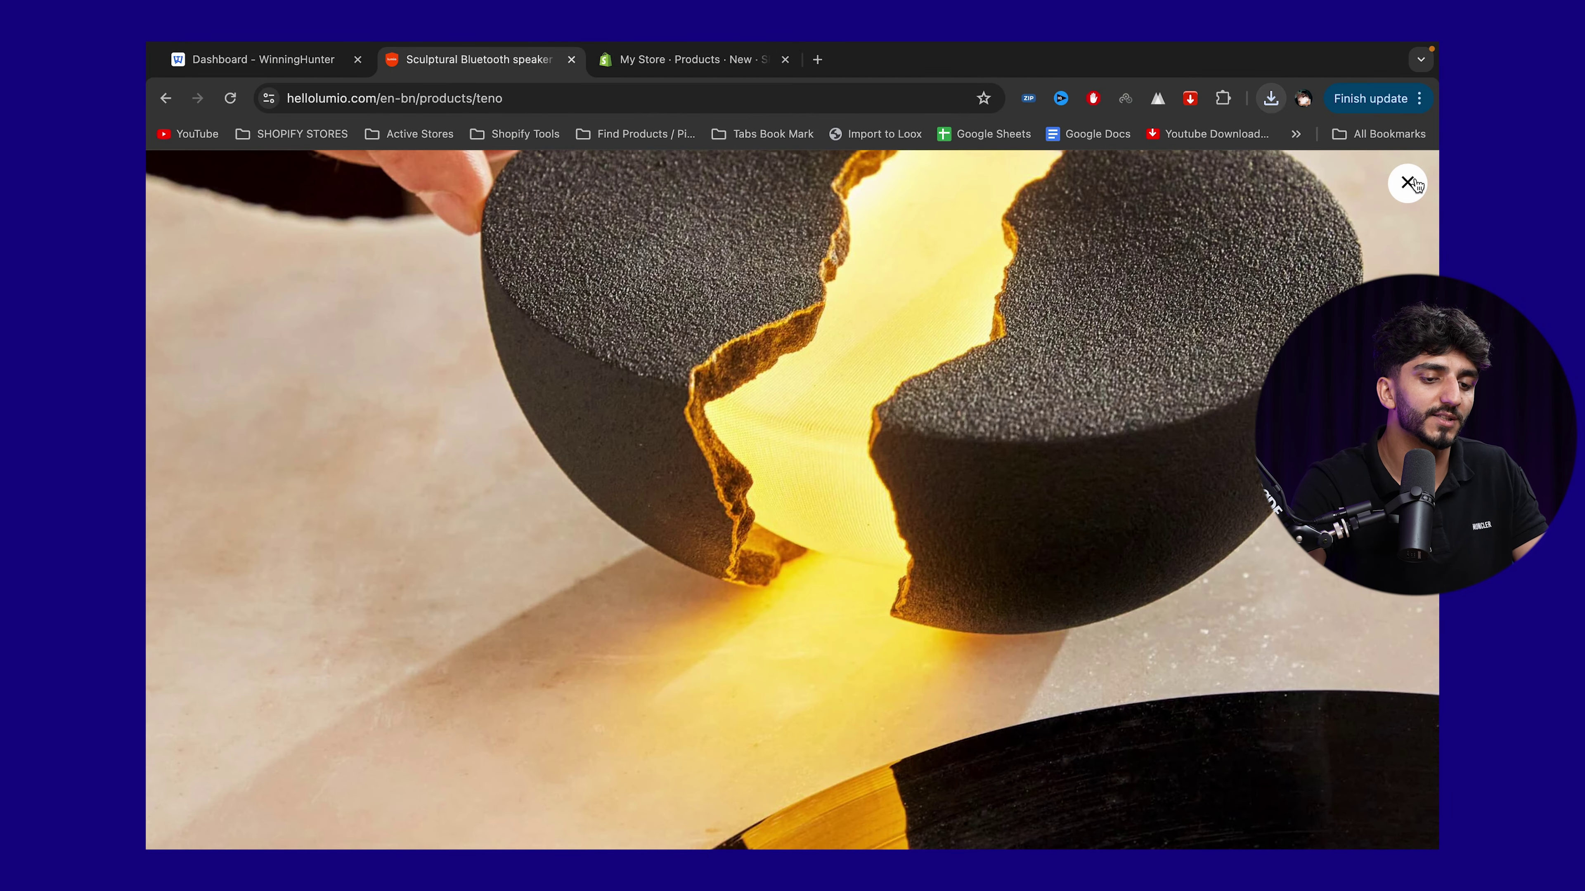
click(1406, 182)
Step: Enlarge the wide gallery image with both lamps and the standing person seen through the round opening, to save it
scroll(787, 488, down, 5)
click(648, 458)
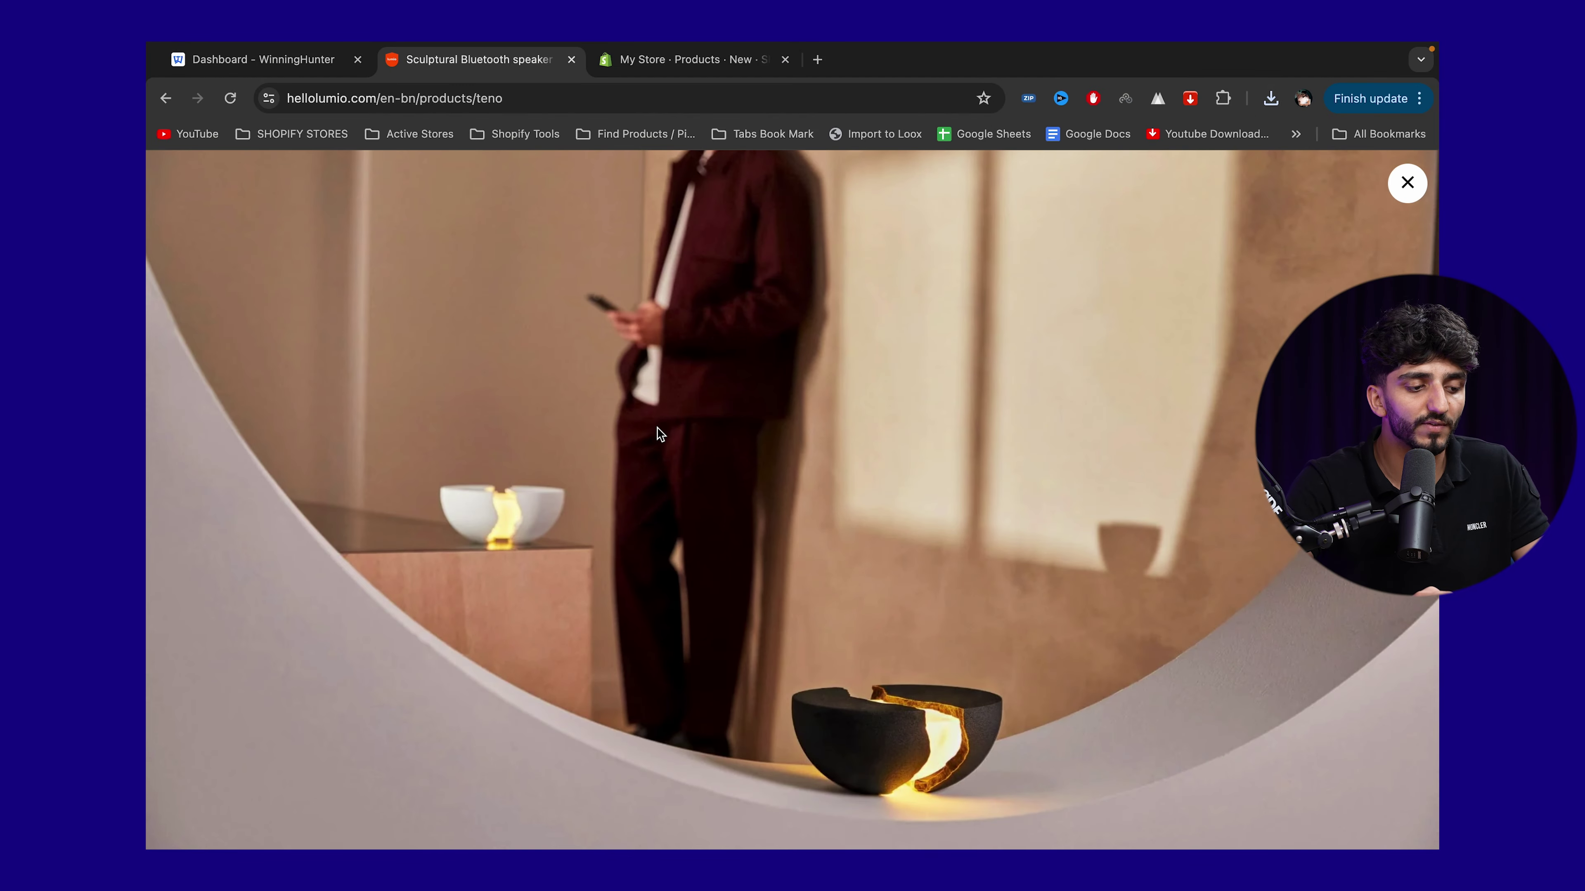
right_click(660, 434)
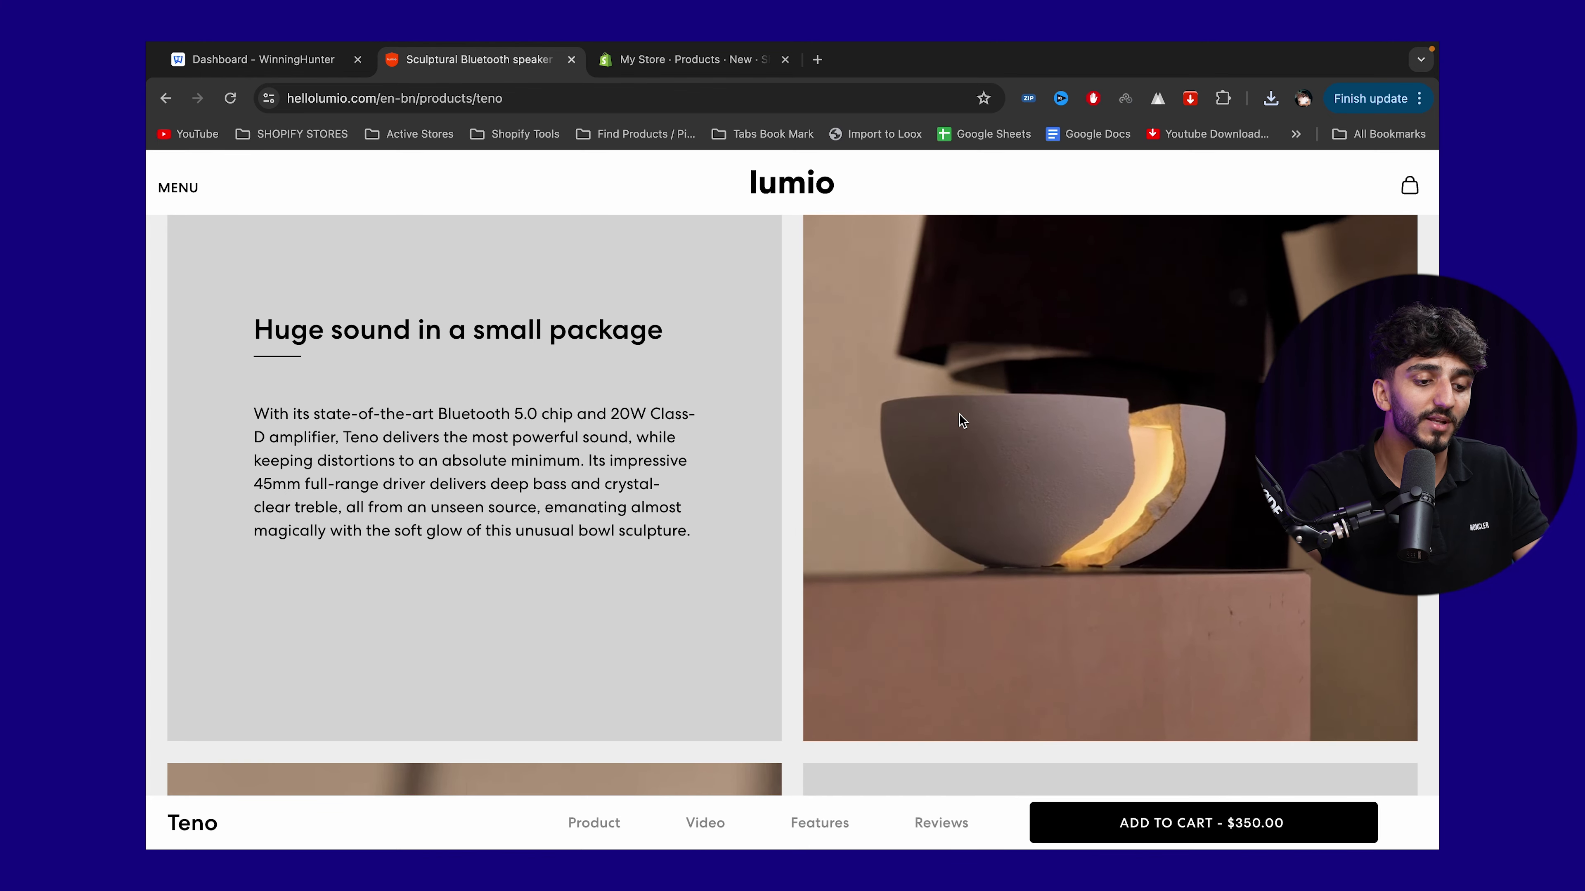
Step: Save the looping video beside the "Huge sound in a small package" section to the computer
right_click(959, 417)
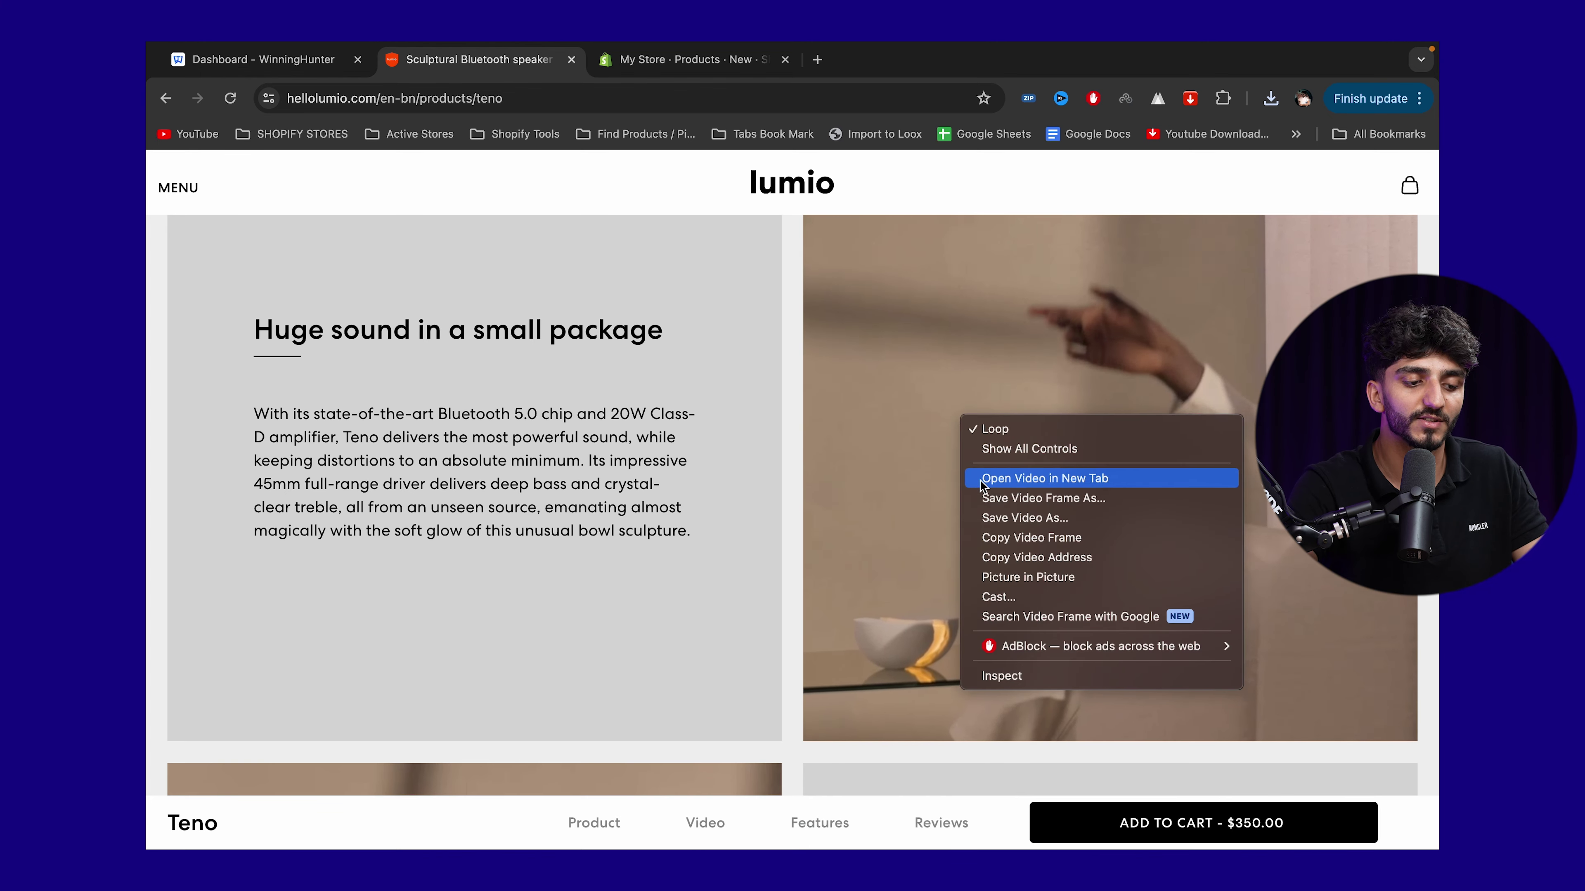
click(990, 516)
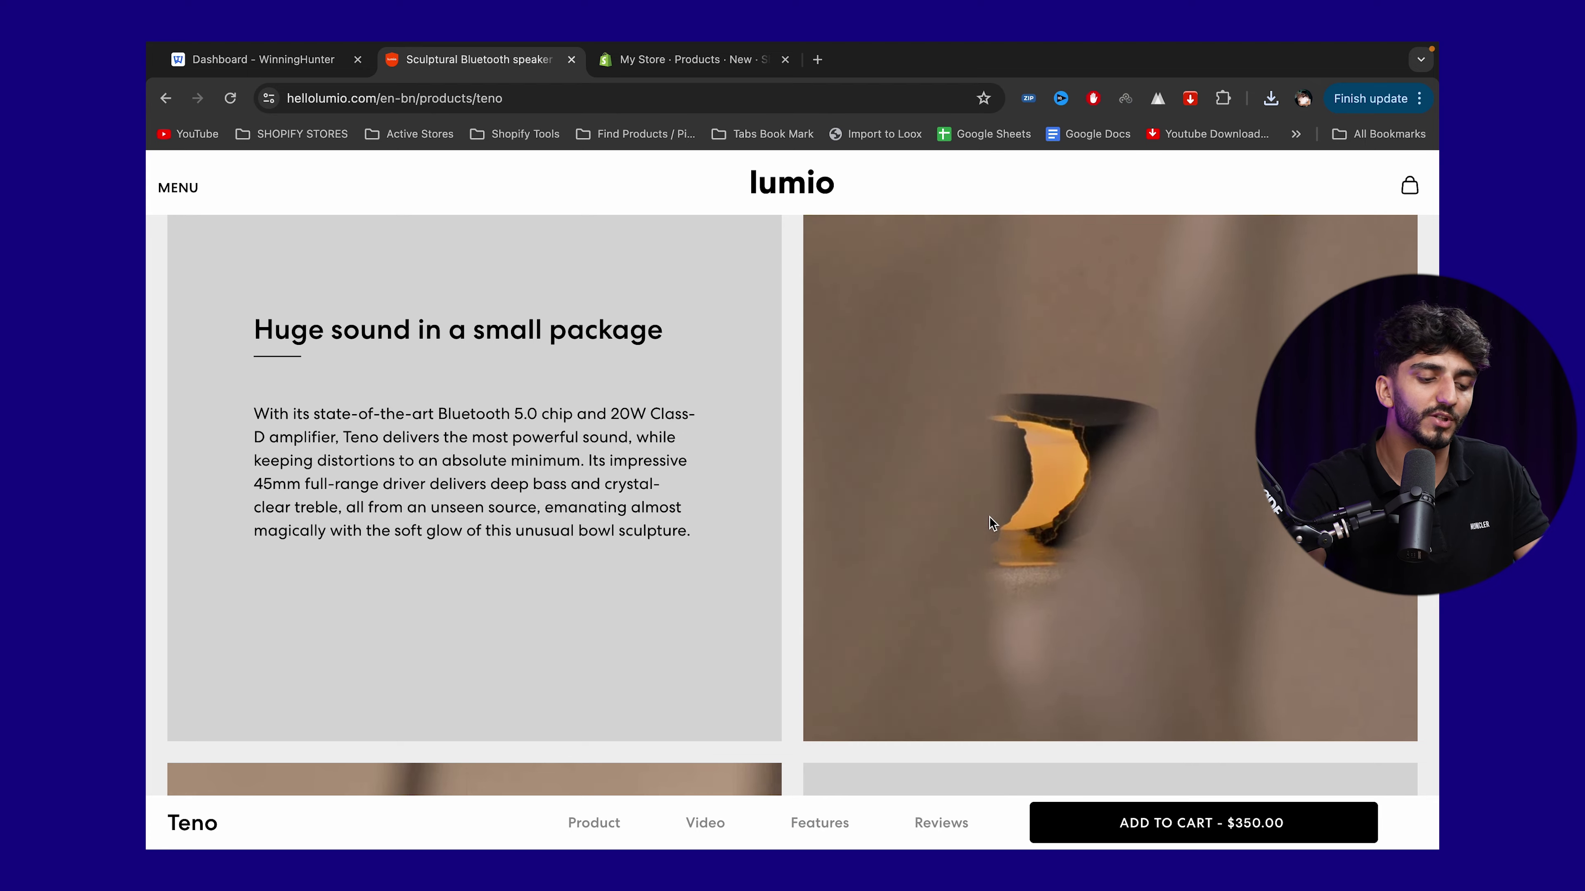
key(Return)
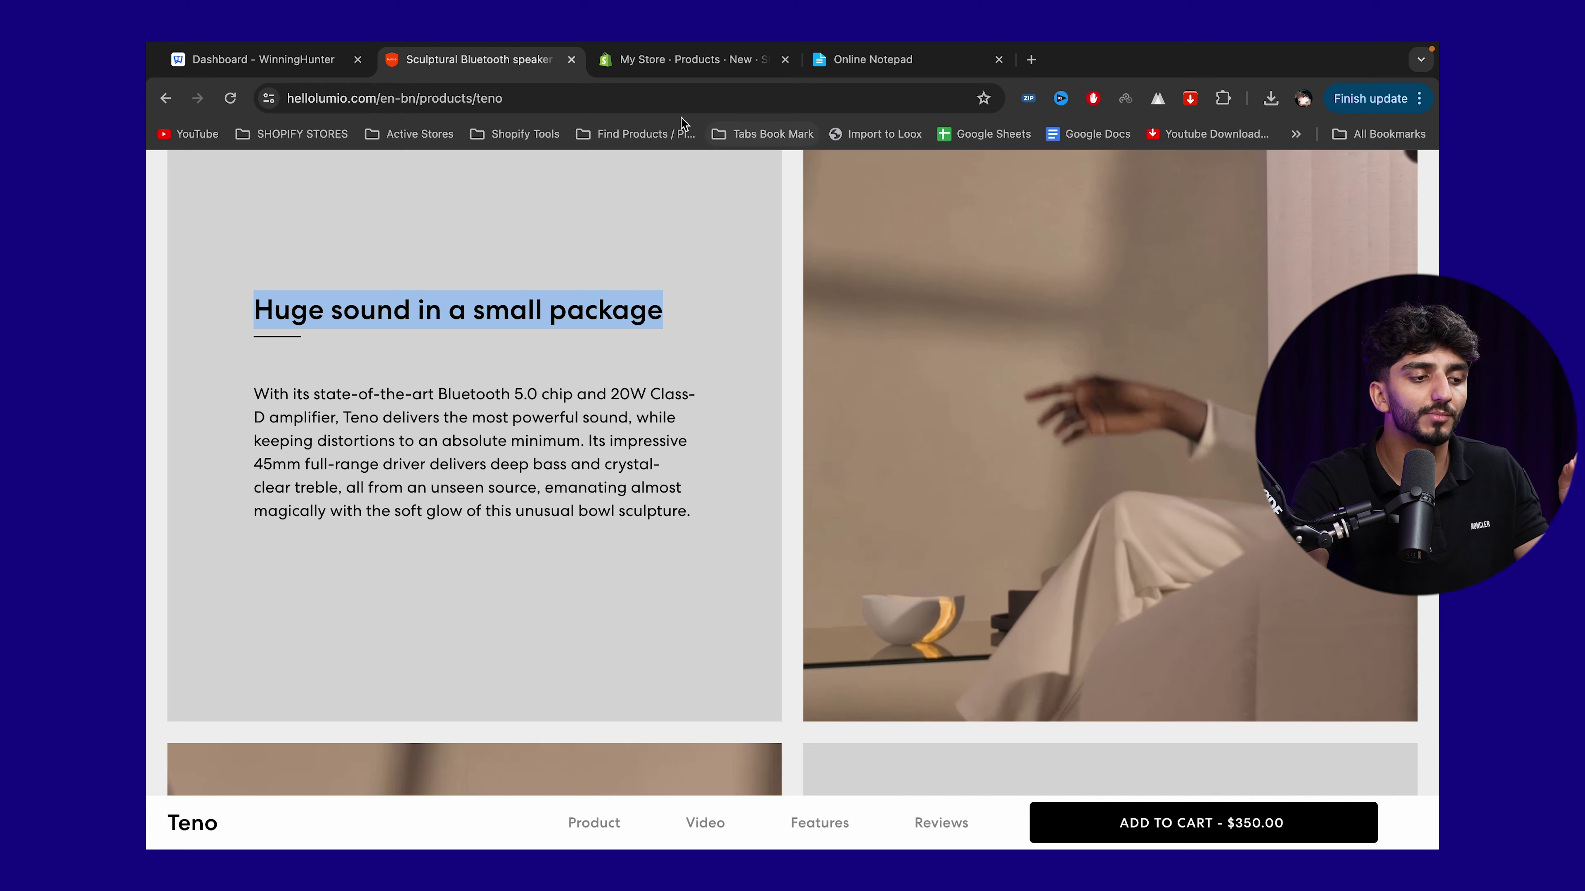
Step: Copy Lumio's "Huge sound in a small package" heading and paragraph to the end of the Shopify product description
click(671, 62)
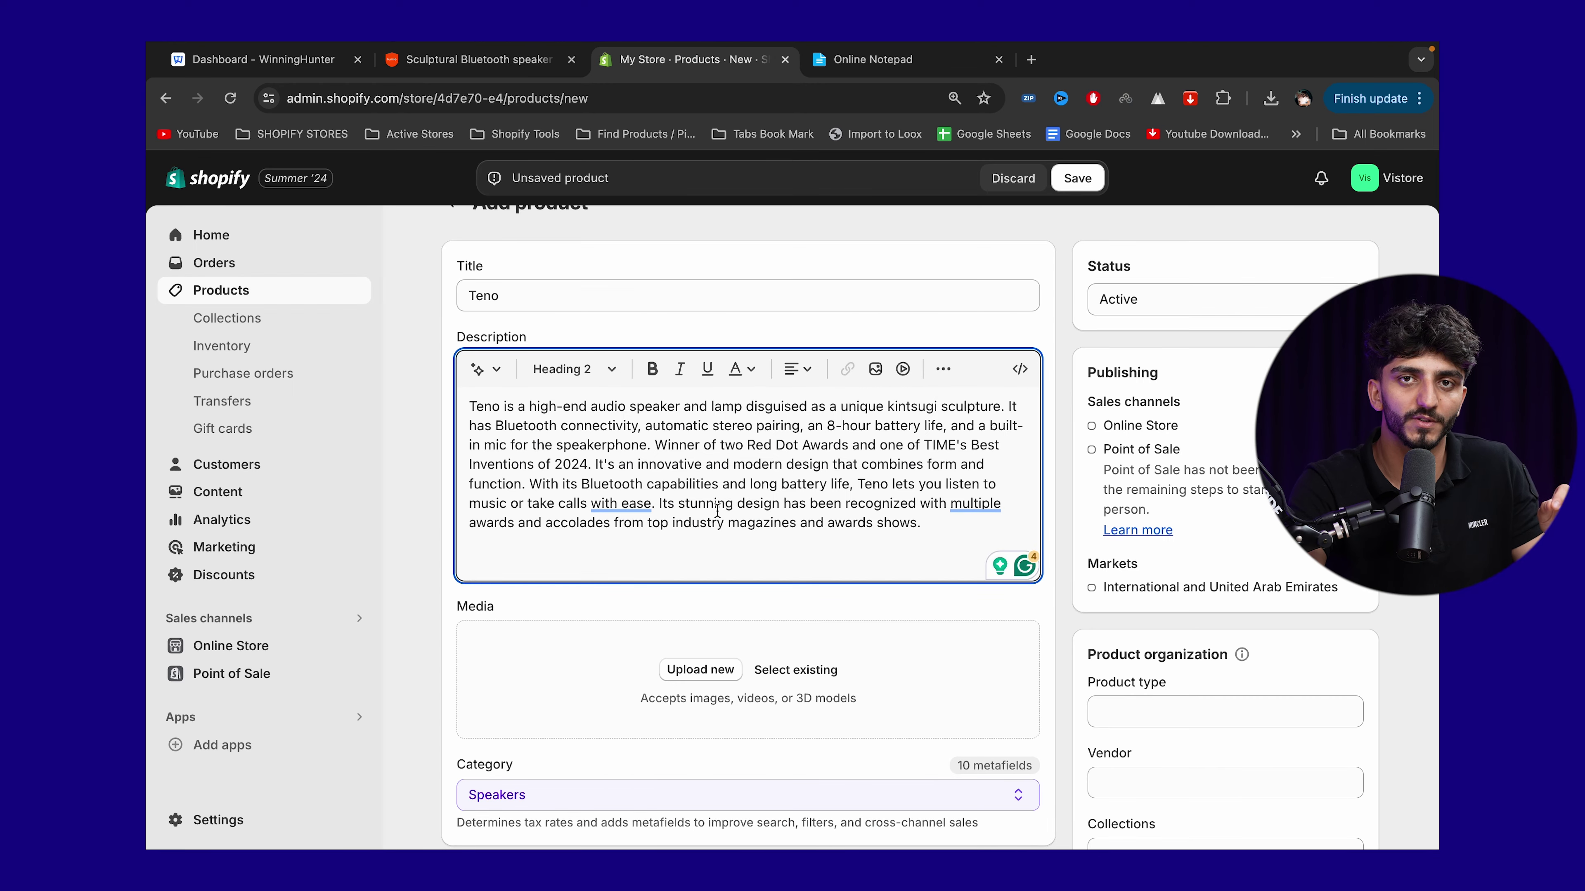
click(414, 73)
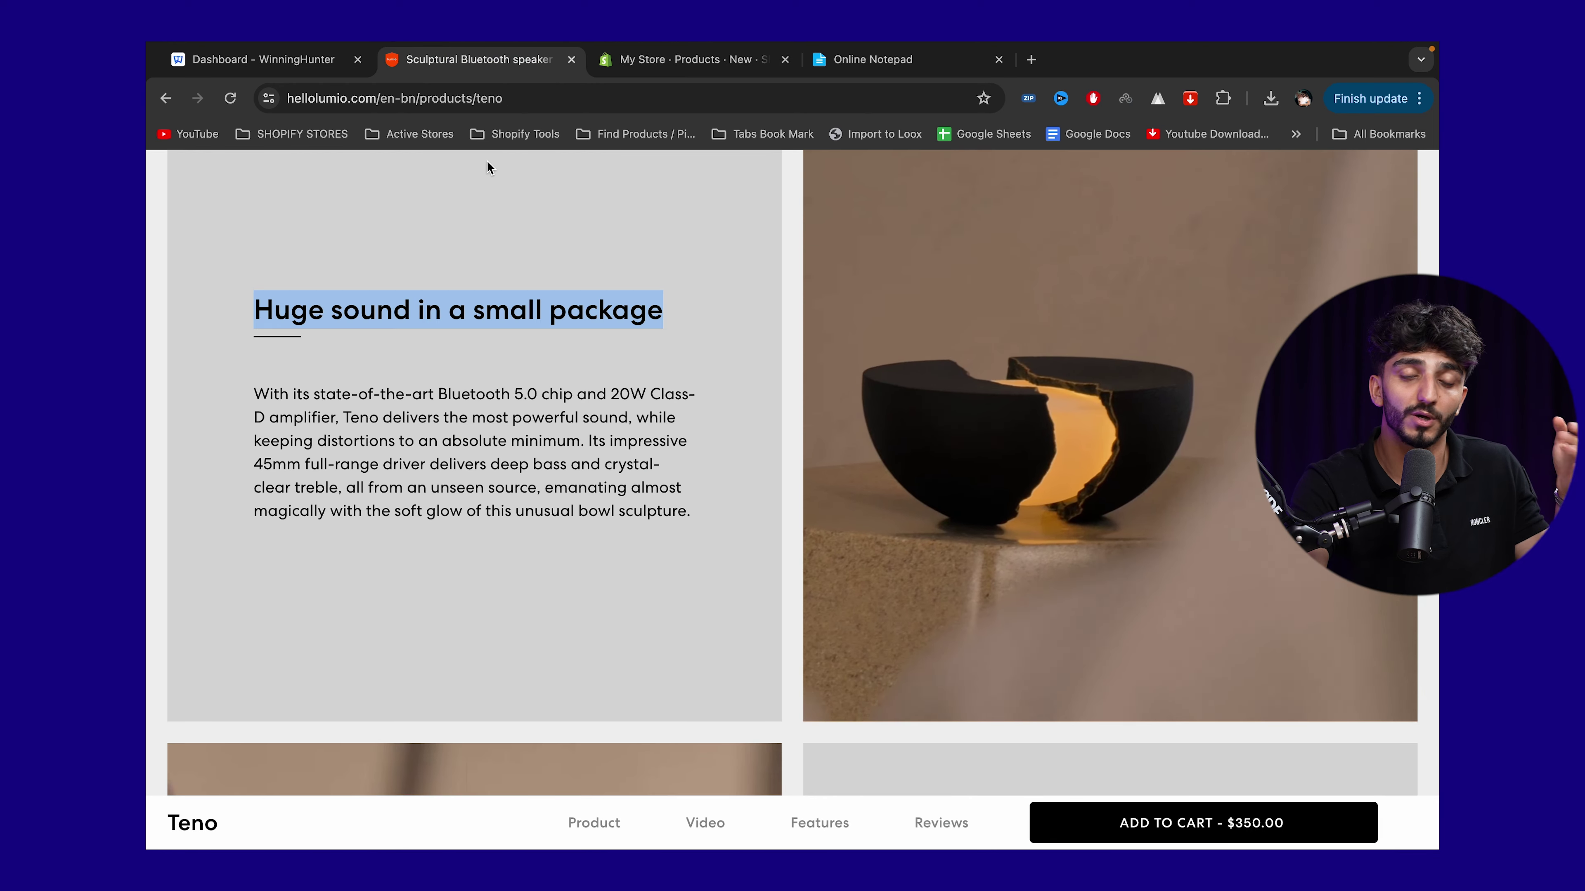
drag(706, 513, 245, 307)
key(super+c)
click(647, 61)
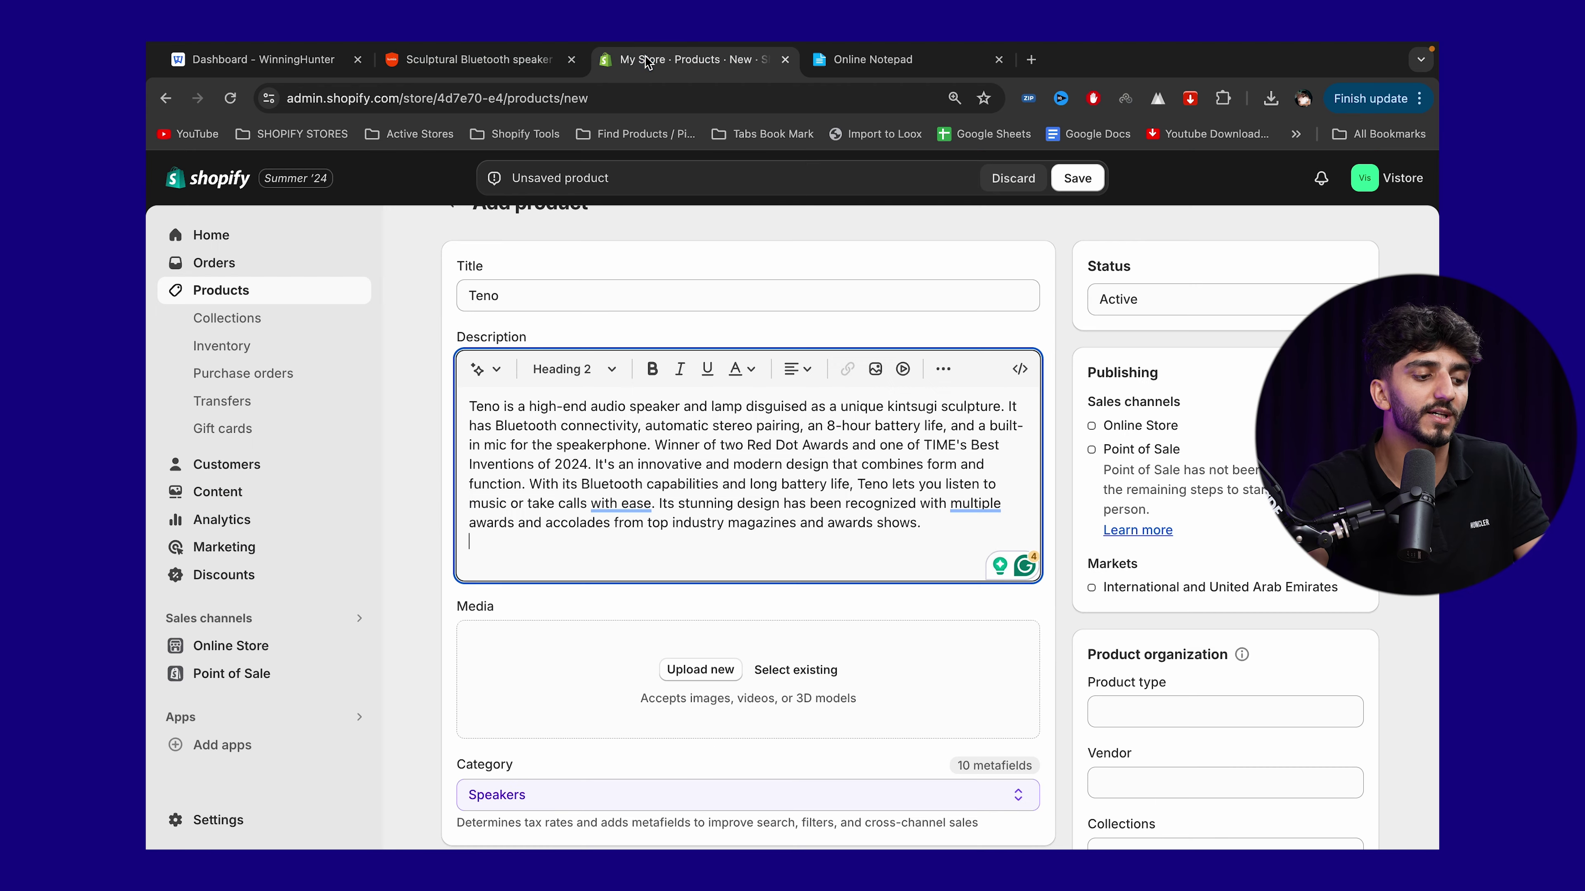
key(super+v)
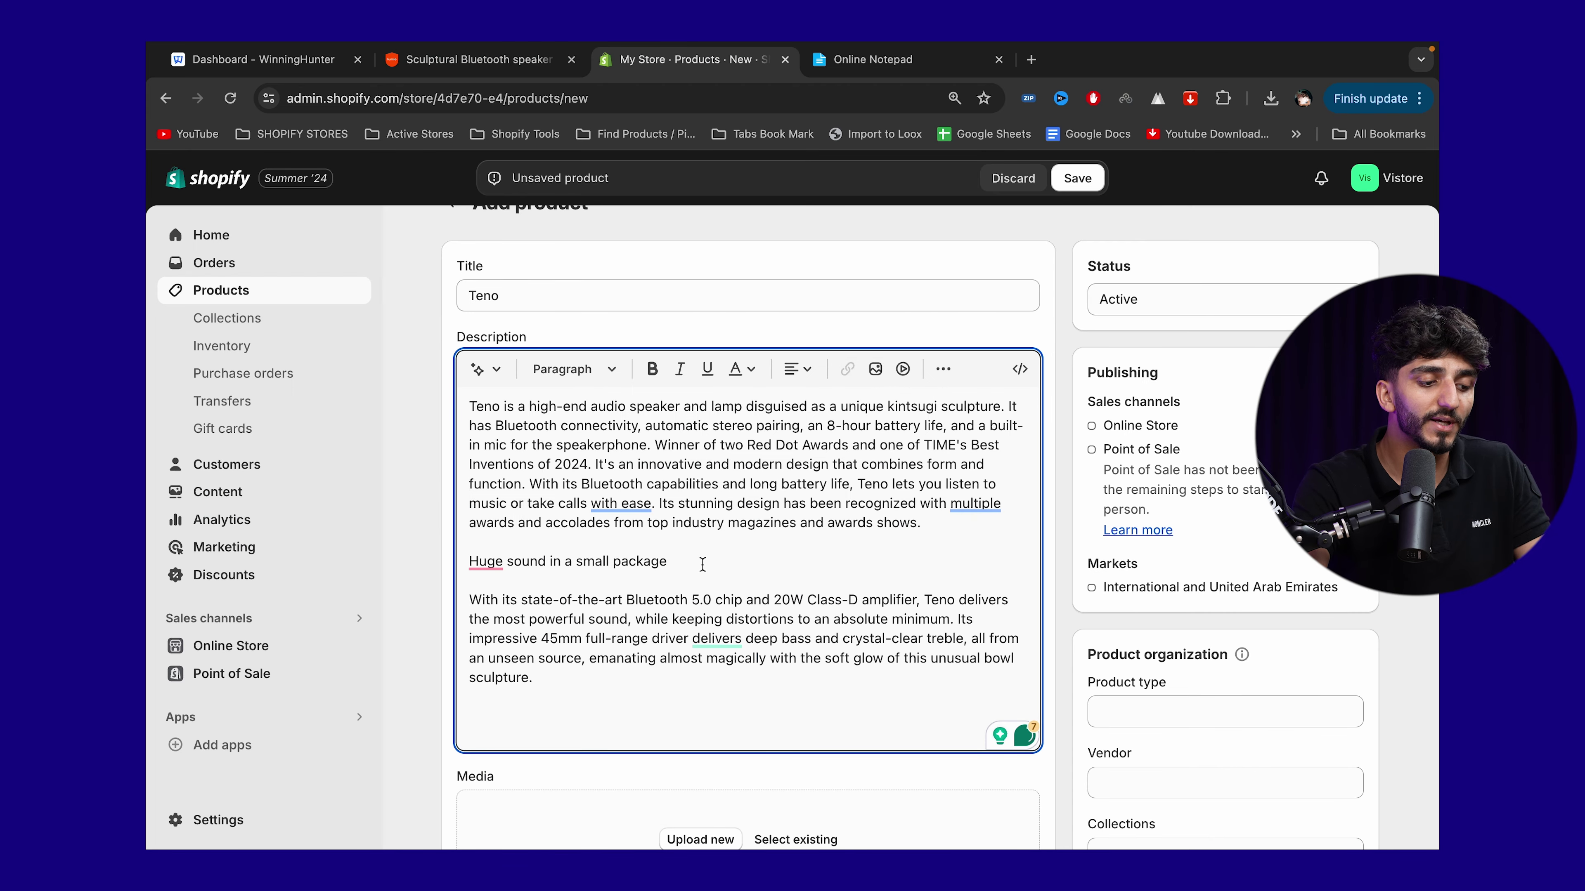
Step: Format the description line "Huge sound in a small package" as bold Heading 2
drag(703, 564, 462, 561)
click(574, 369)
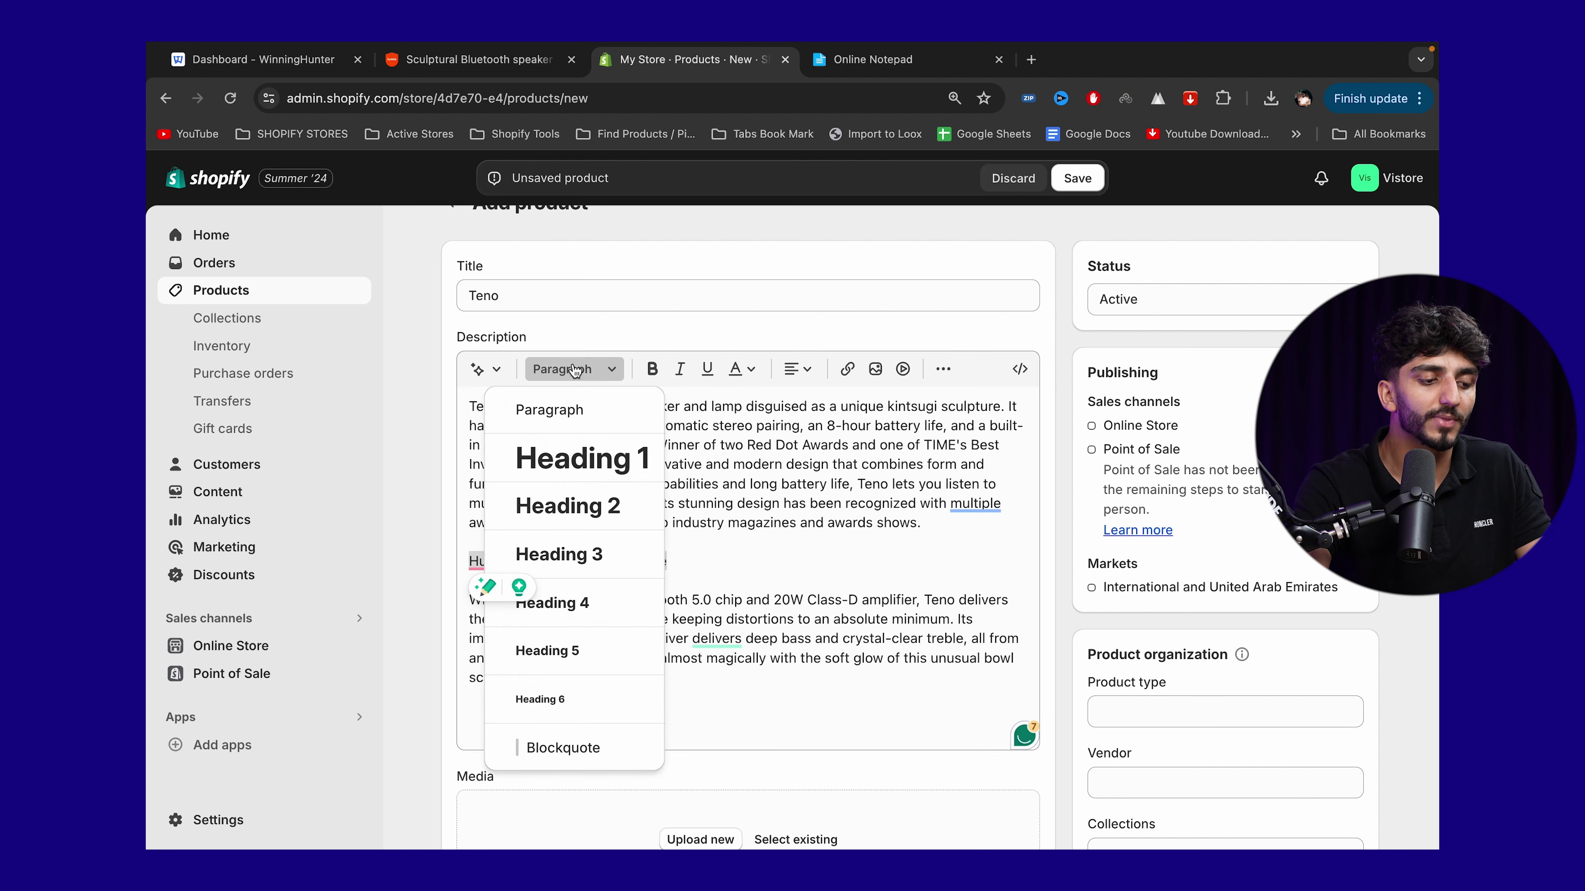
click(647, 370)
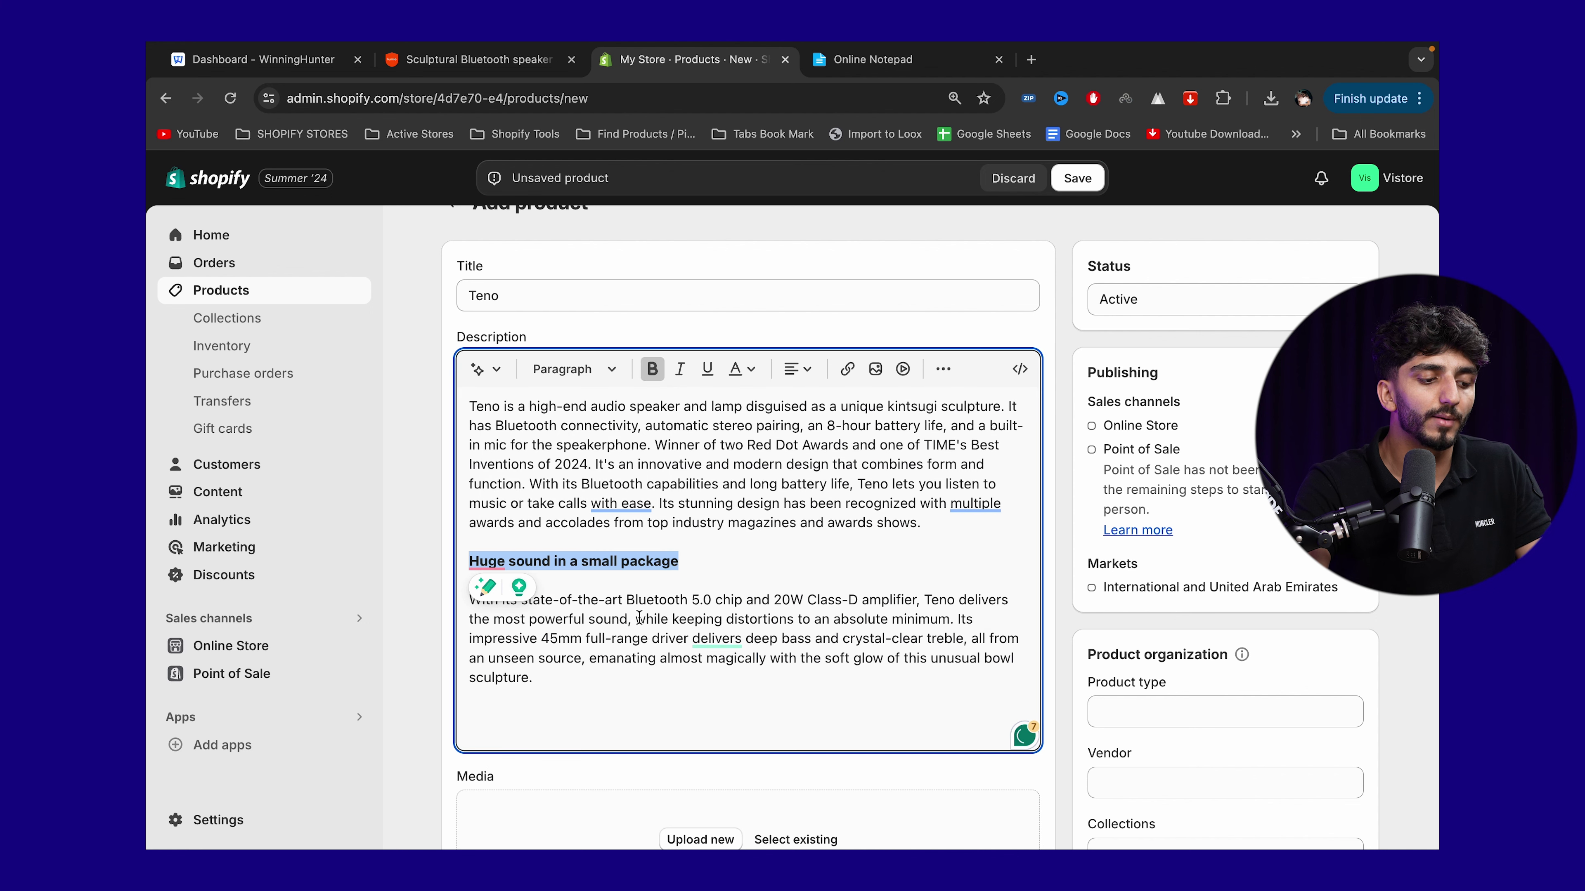
click(584, 368)
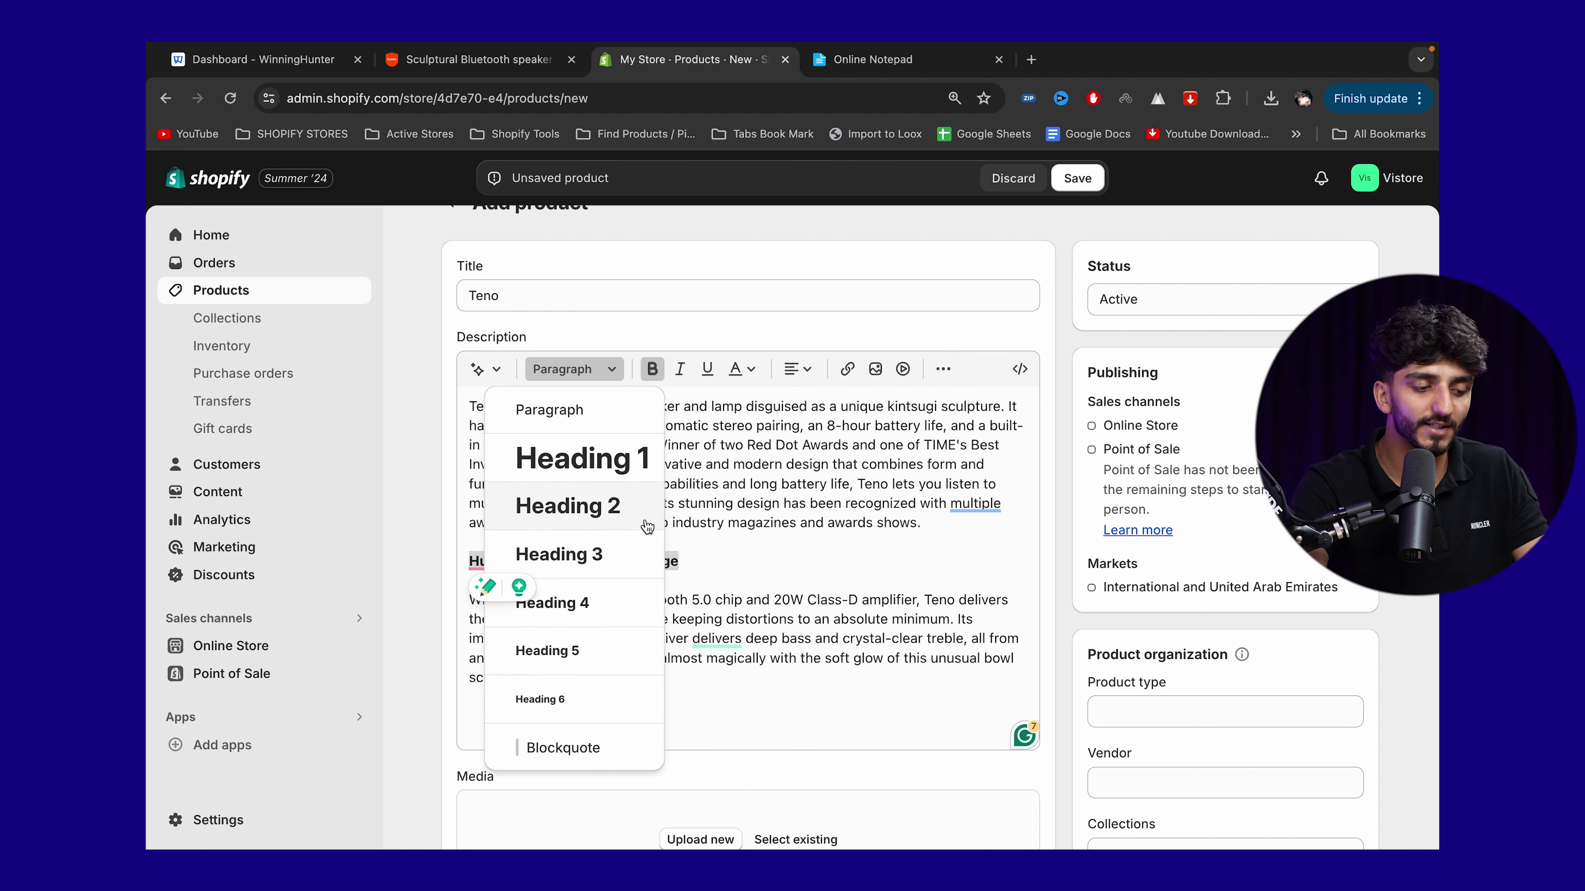
click(589, 602)
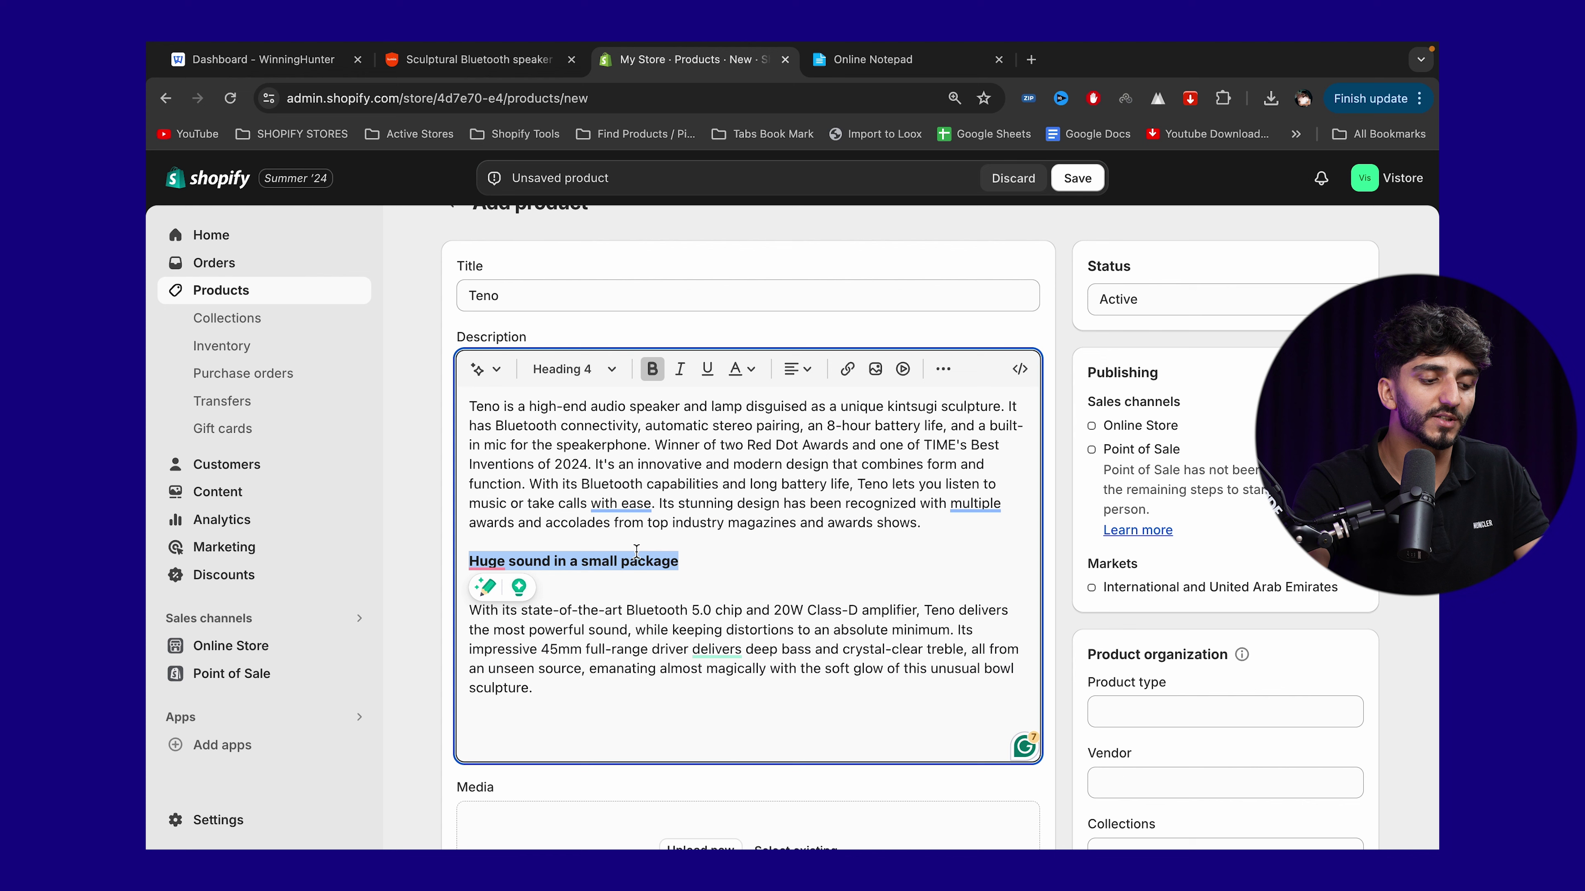
click(559, 378)
click(551, 509)
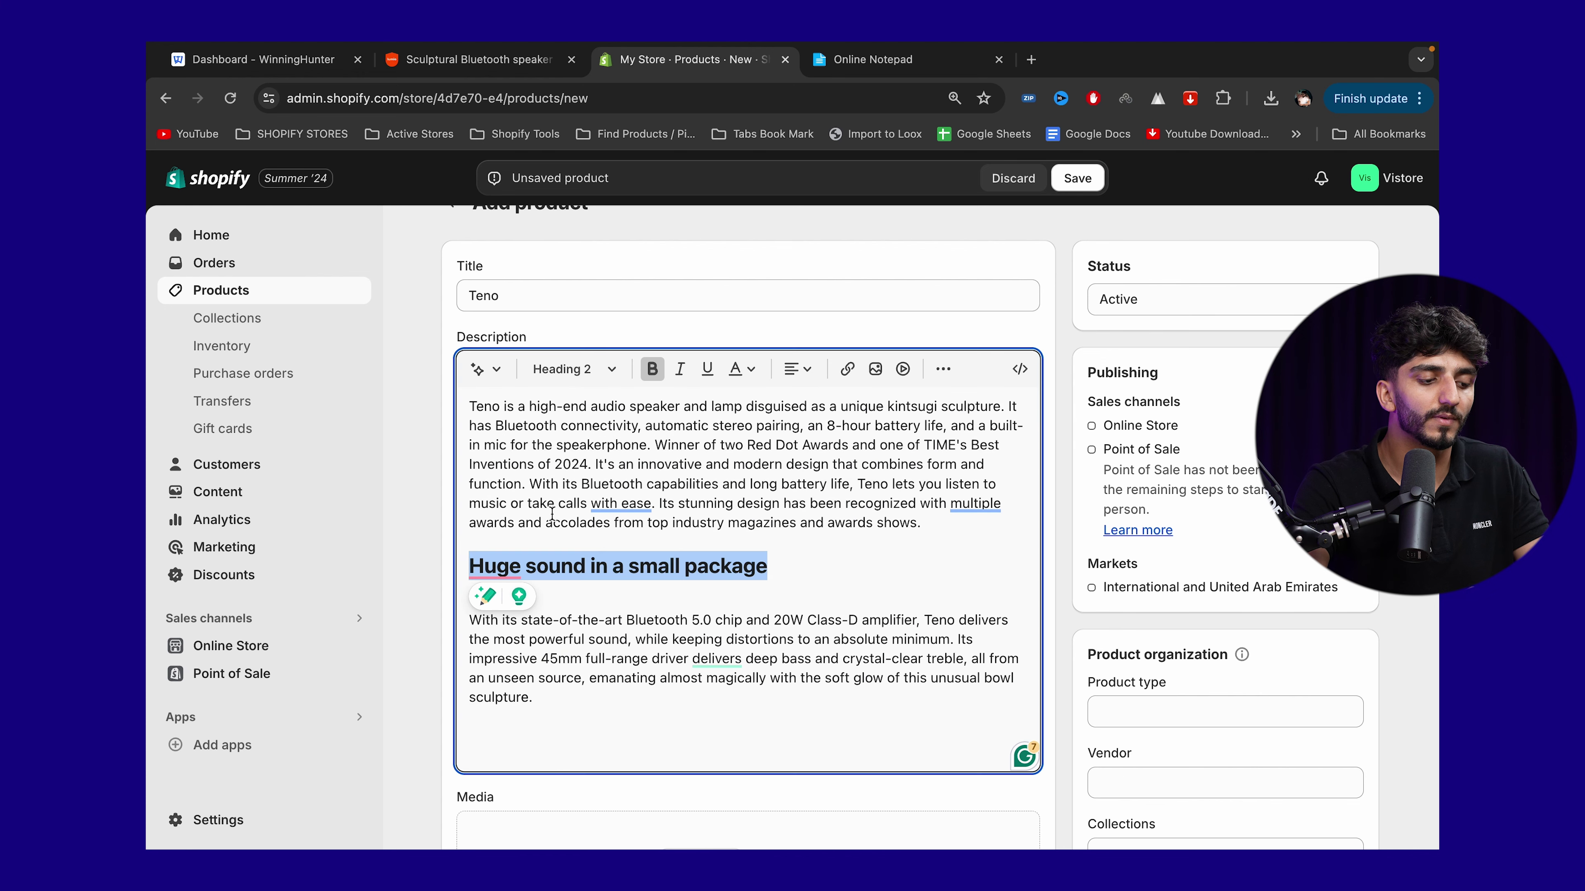
click(880, 569)
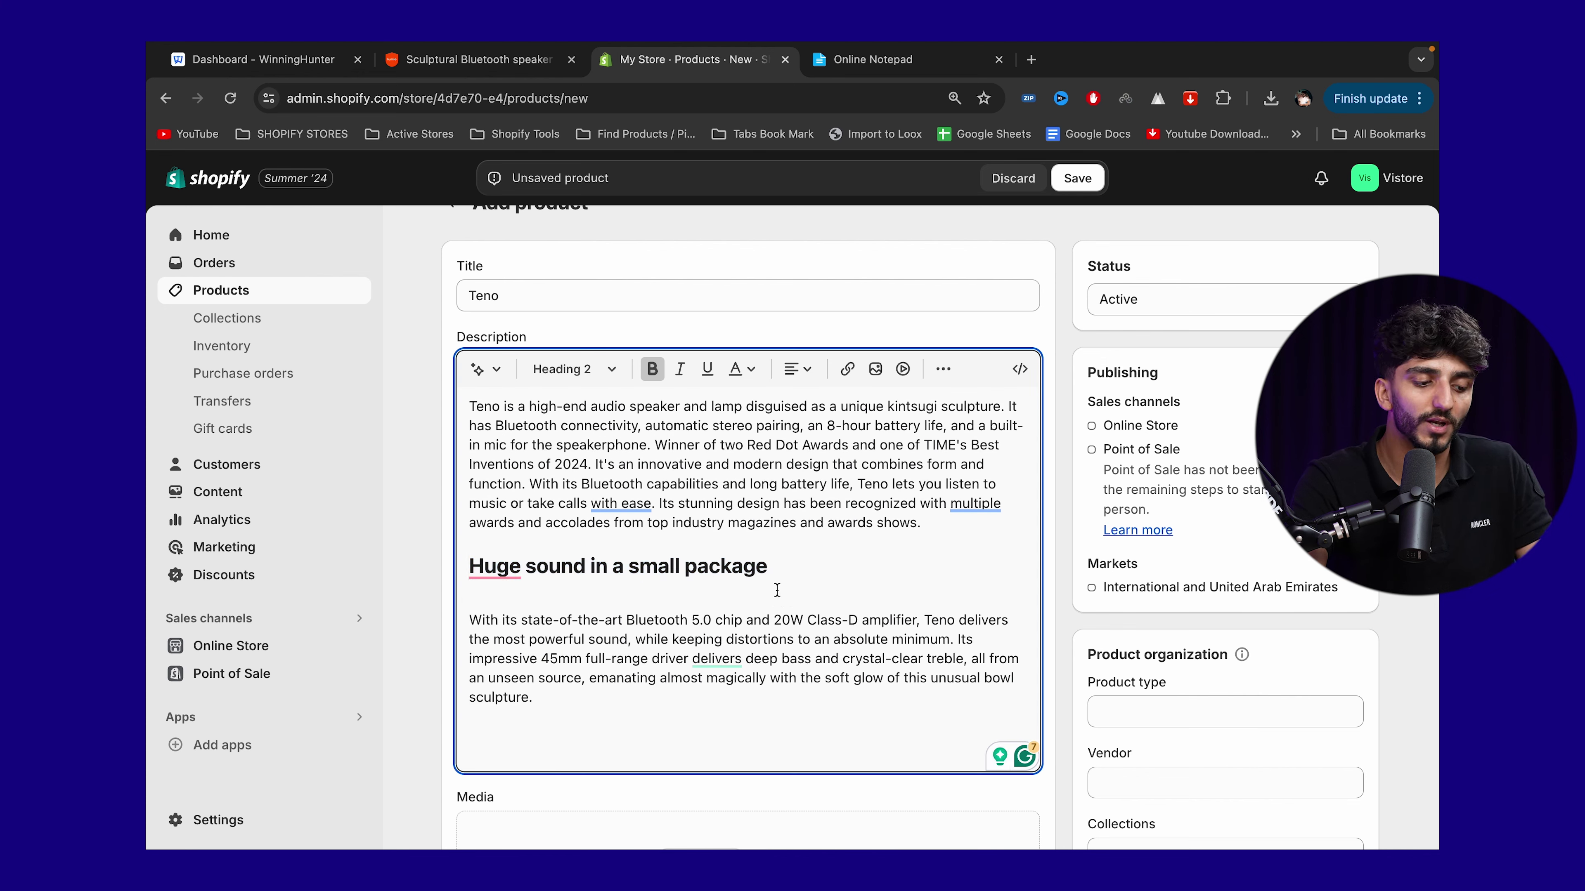
drag(786, 572, 469, 568)
click(777, 567)
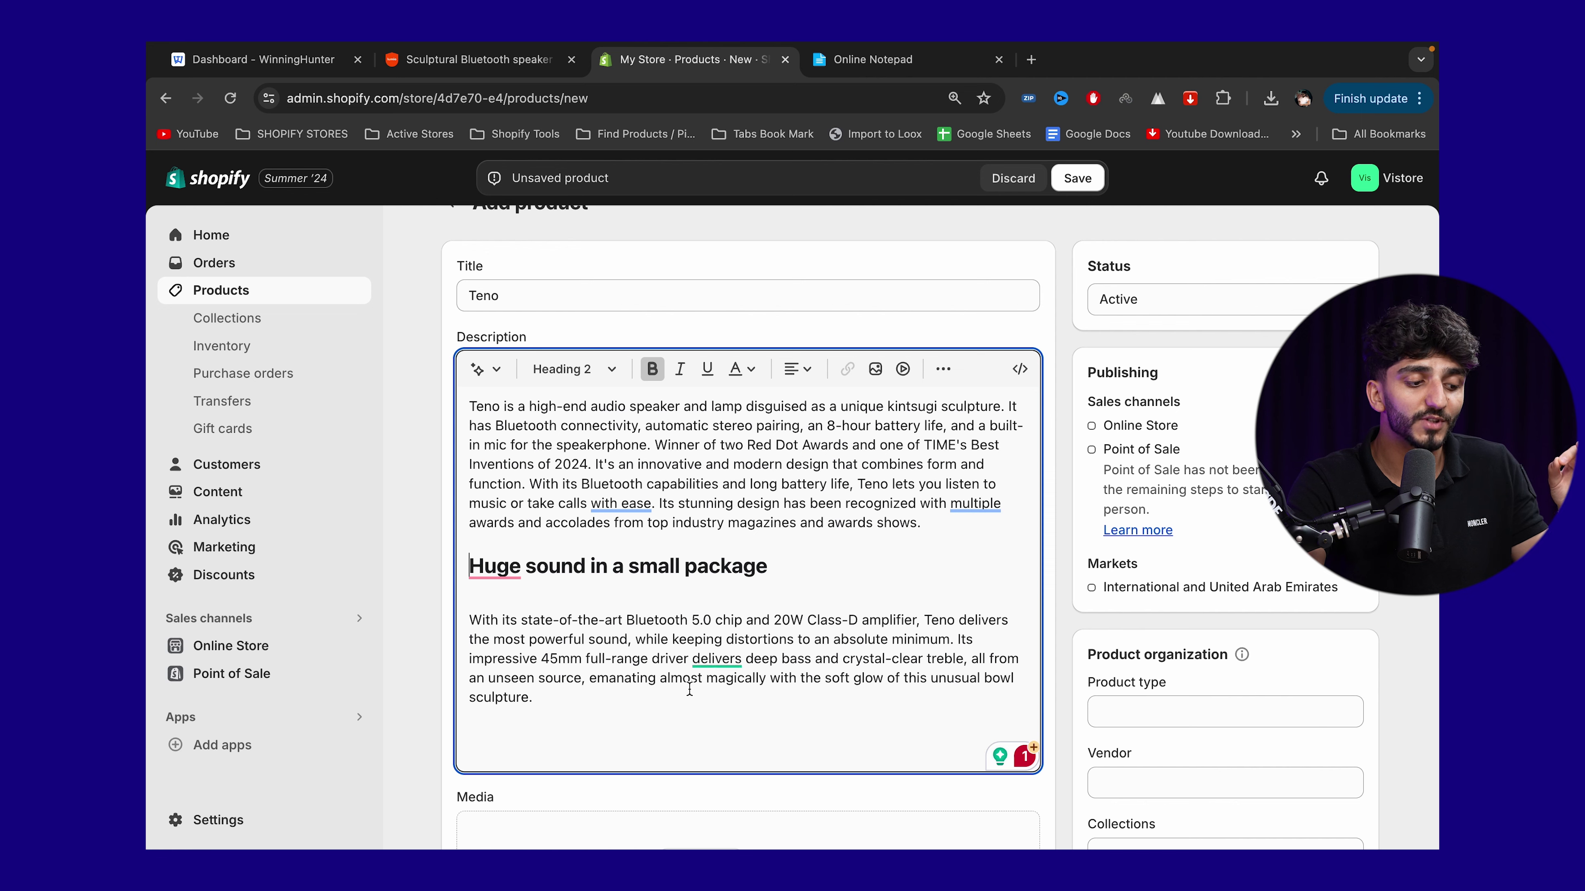
Step: Copy Lumio's "Intuitive control with finger gestures" heading and paragraph into the Shopify description below the sound section
click(474, 60)
scroll(915, 437, down, 10)
mouse_move(913, 542)
mouse_down()
mouse_move(915, 384)
mouse_move(892, 326)
mouse_up()
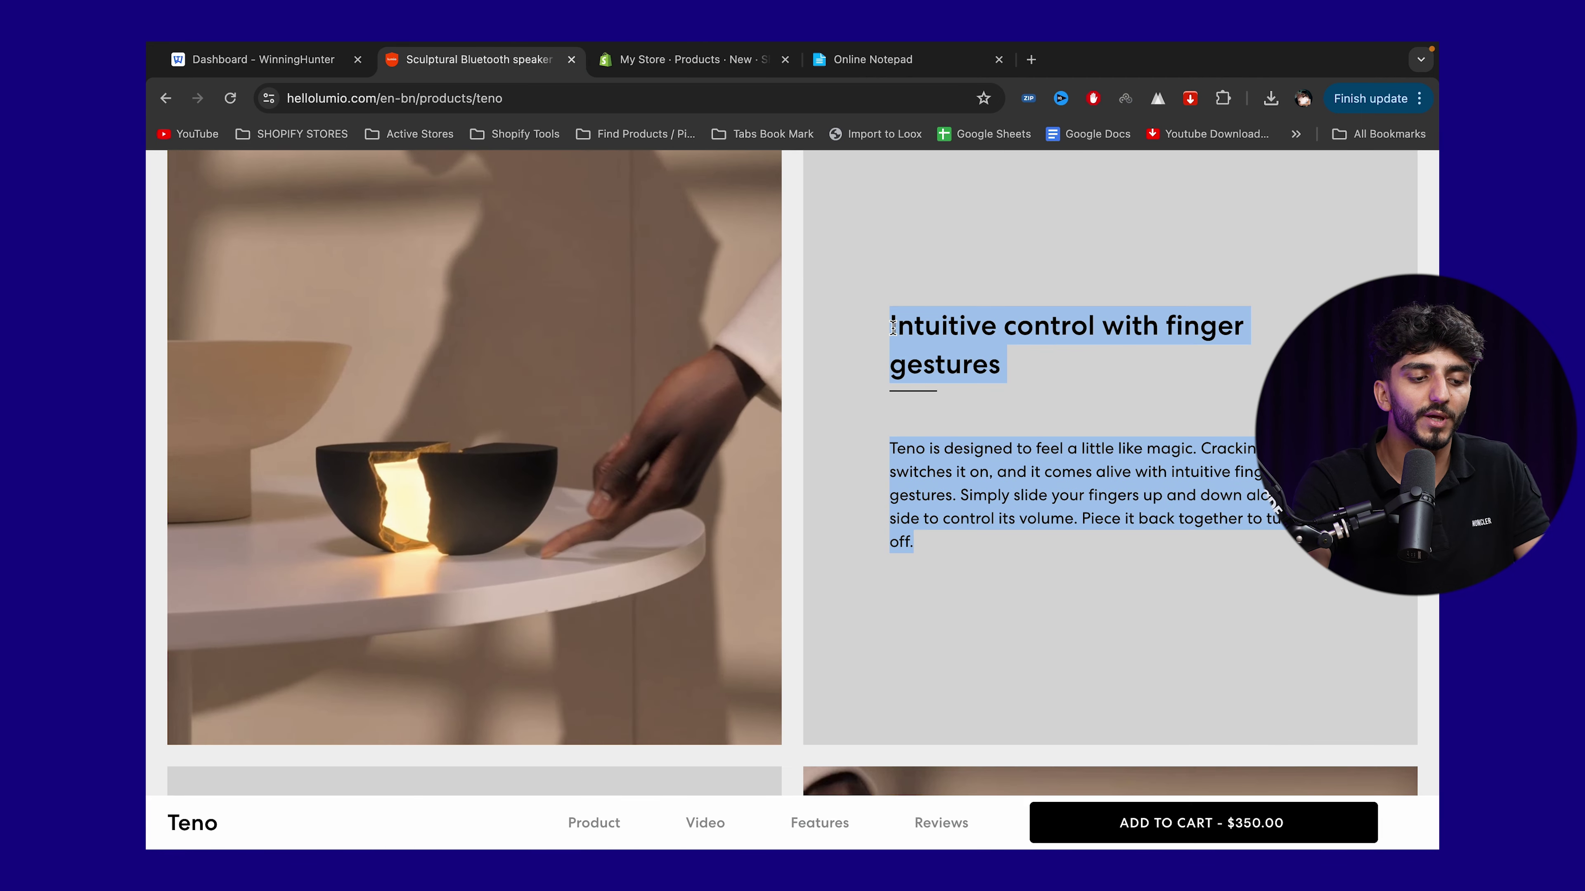
key(super+c)
key(ctrl+Tab)
click(586, 681)
key(super+v)
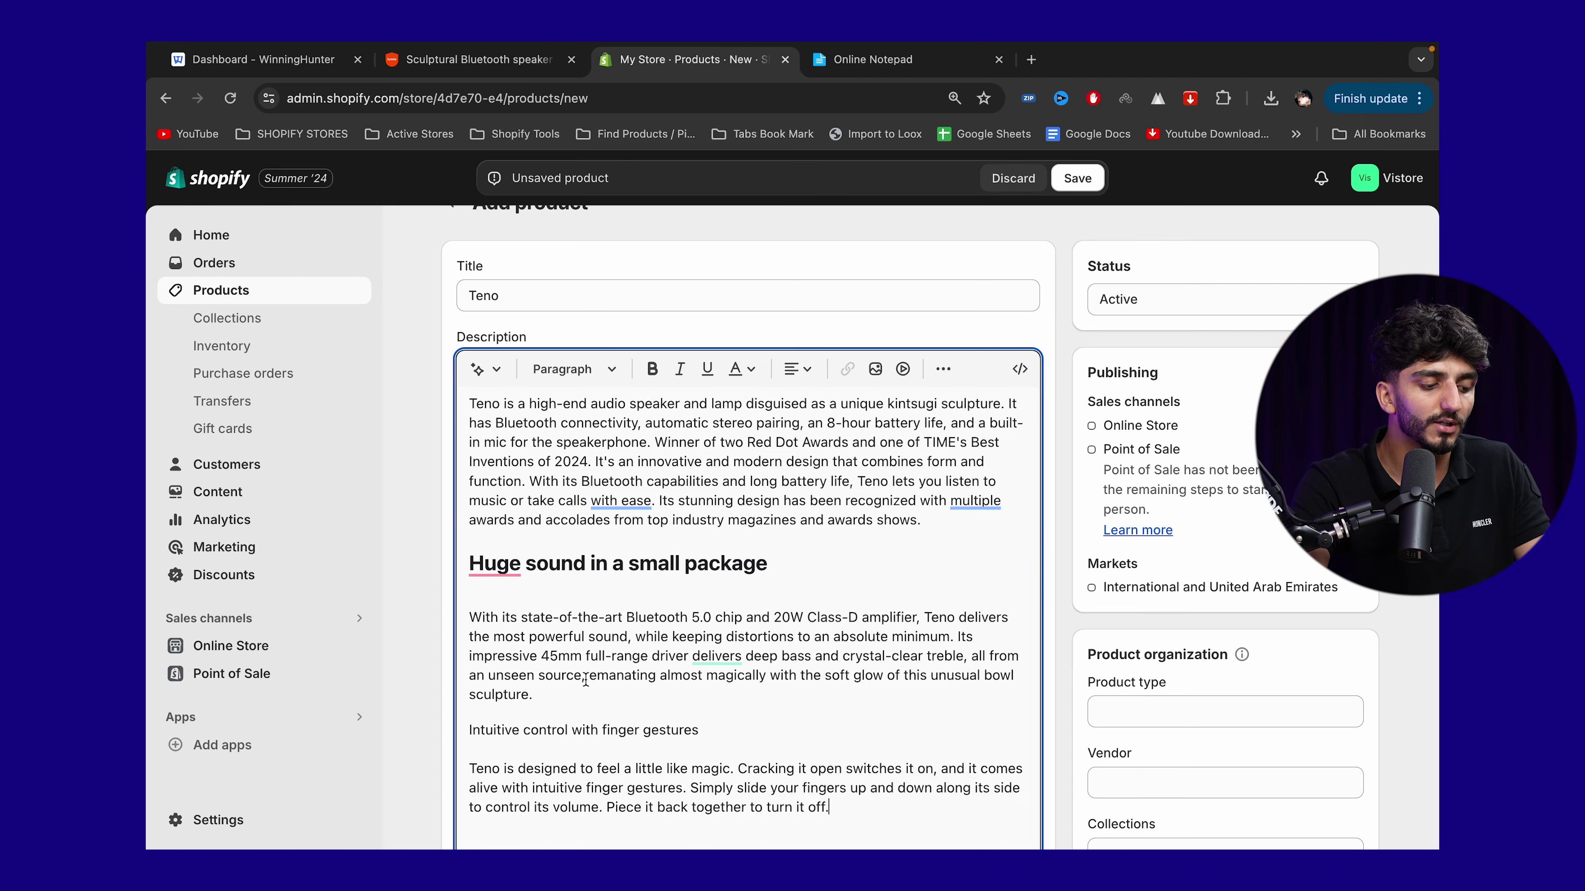
Step: Format the description line "Intuitive control with finger gestures" as Heading 2
scroll(592, 589, down, 2)
drag(699, 579, 468, 582)
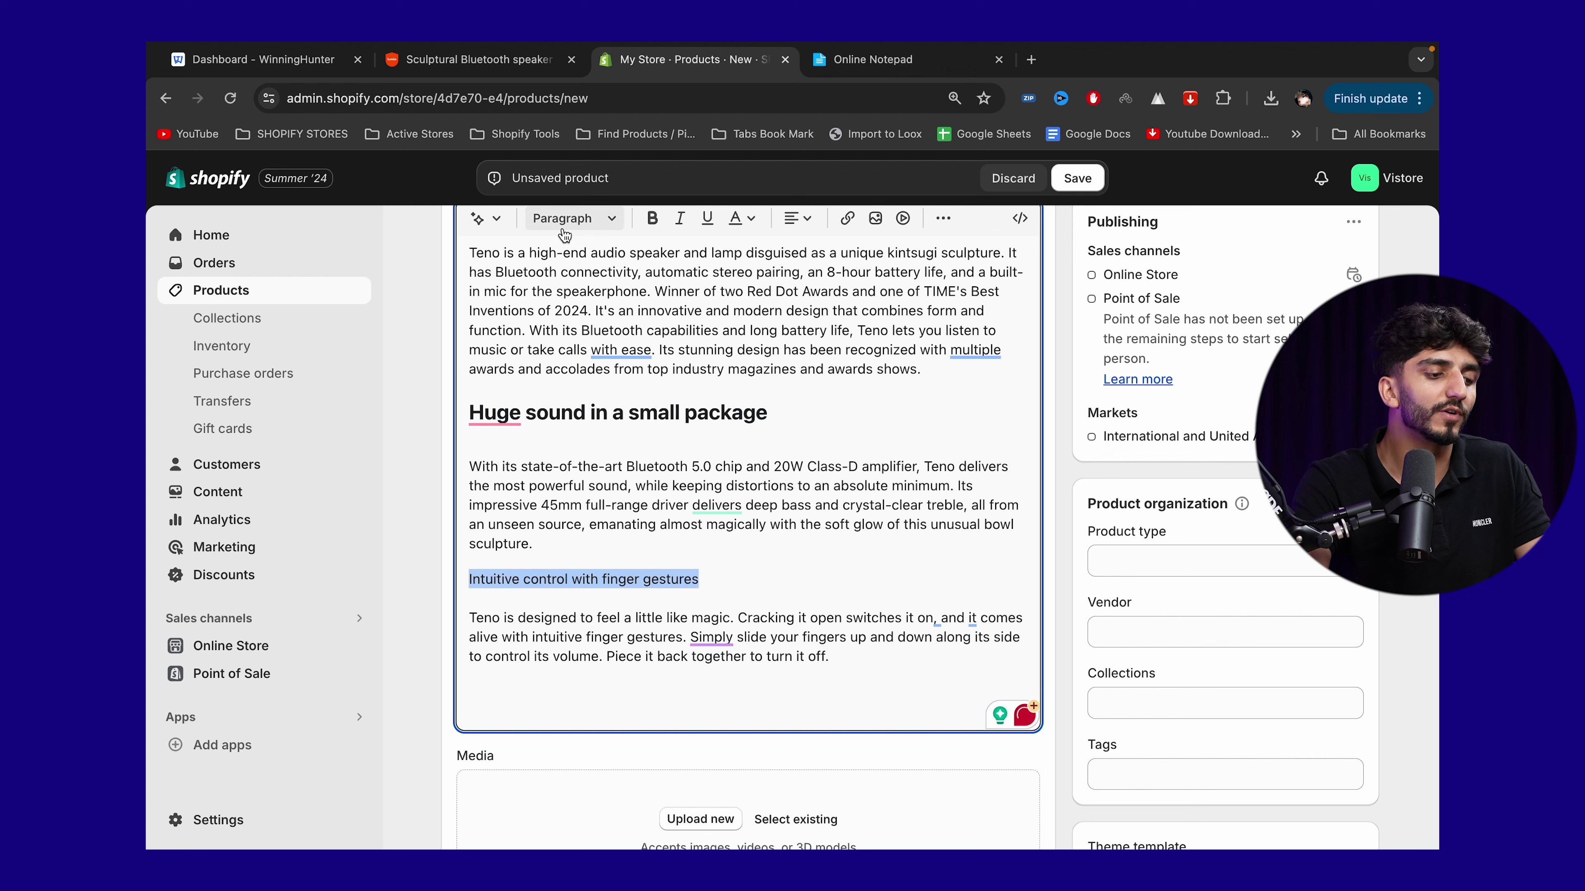
click(573, 218)
click(587, 359)
scroll(824, 598, up, 1)
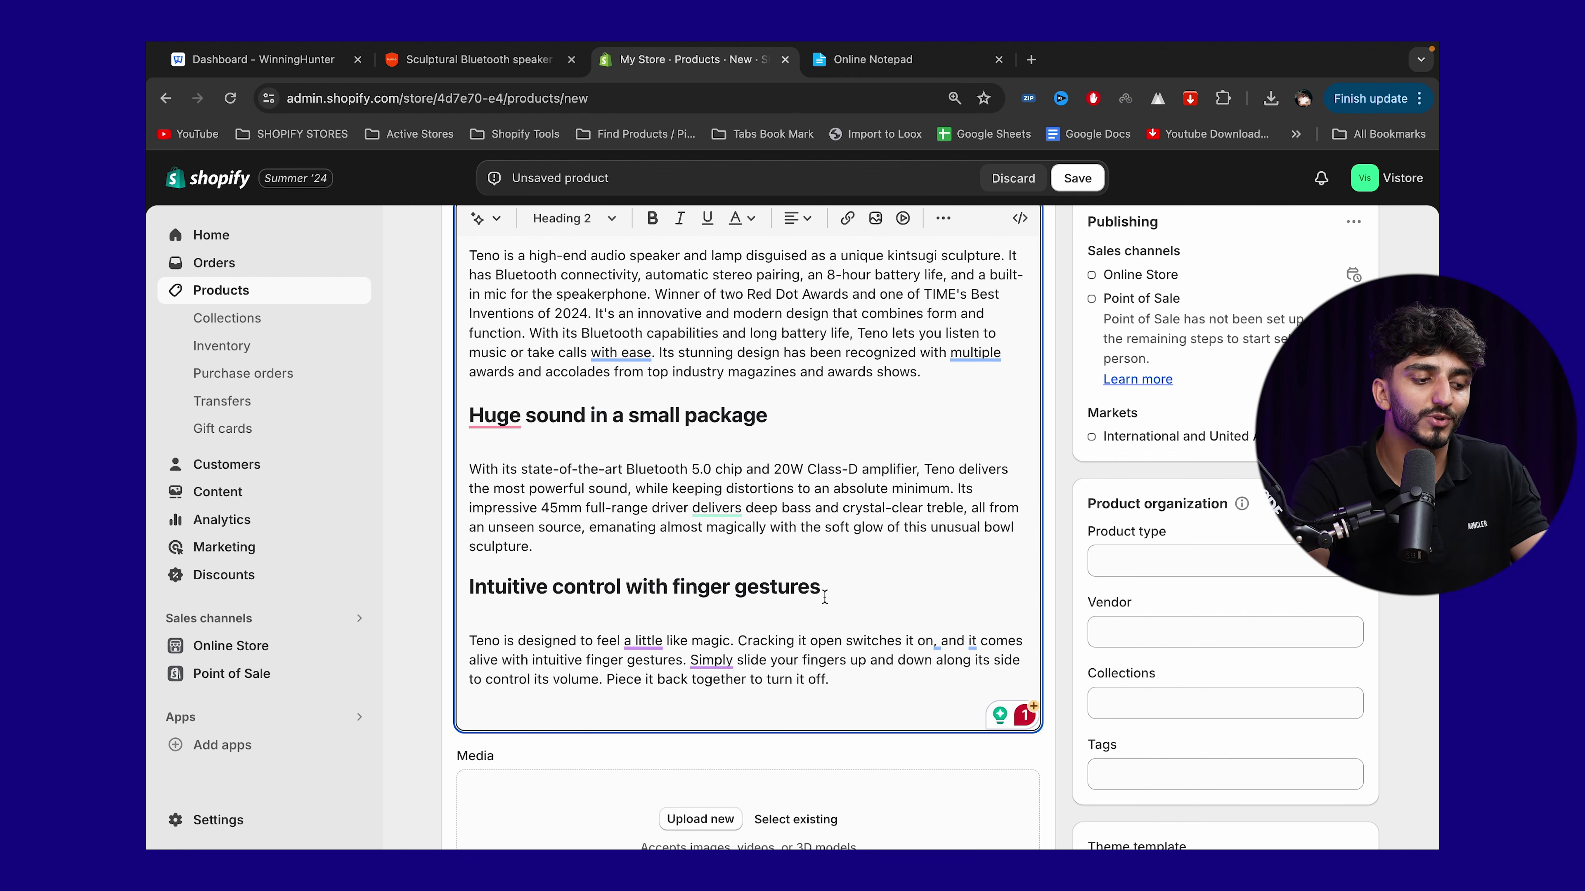
Step: Upload the six Lumio Teno product gallery images from the CASE folder and add them to the product's media
scroll(824, 598, down, 5)
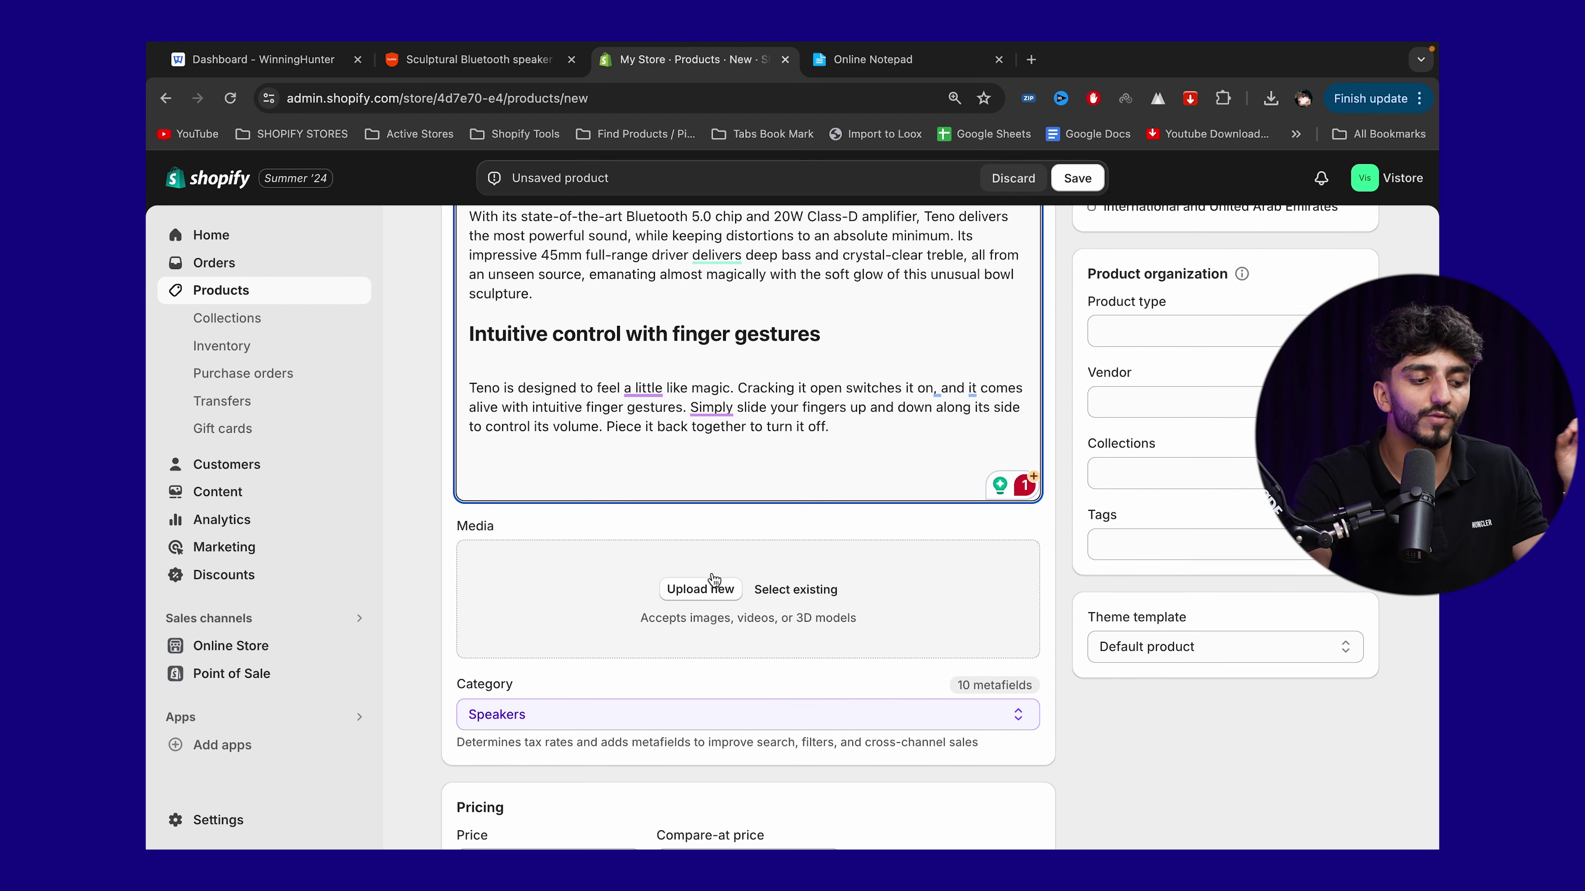
click(665, 571)
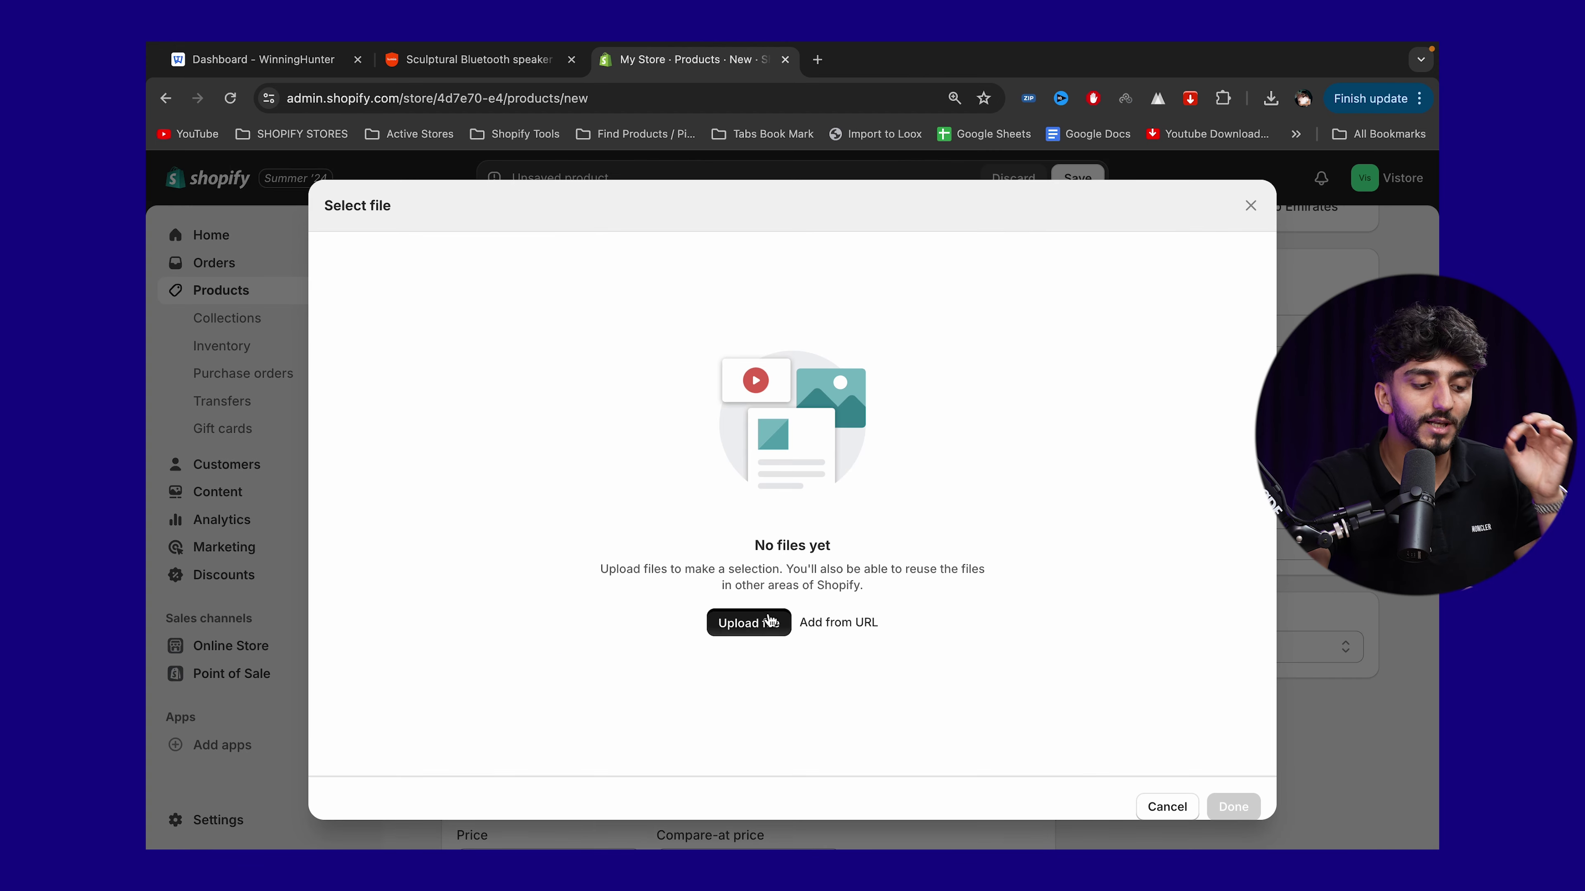
click(733, 622)
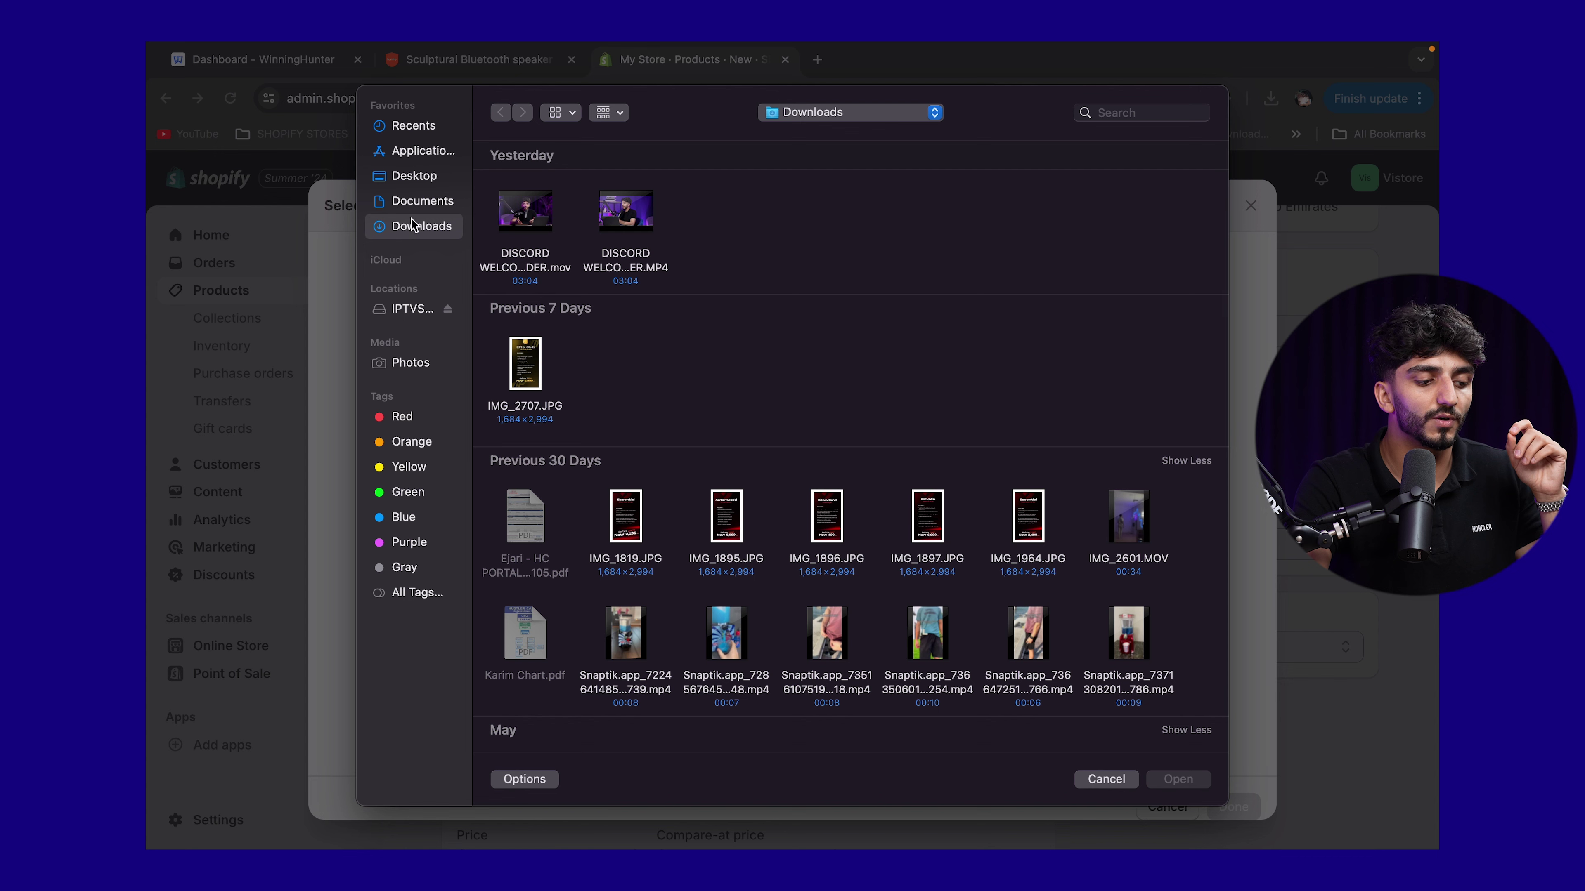
click(406, 178)
click(414, 201)
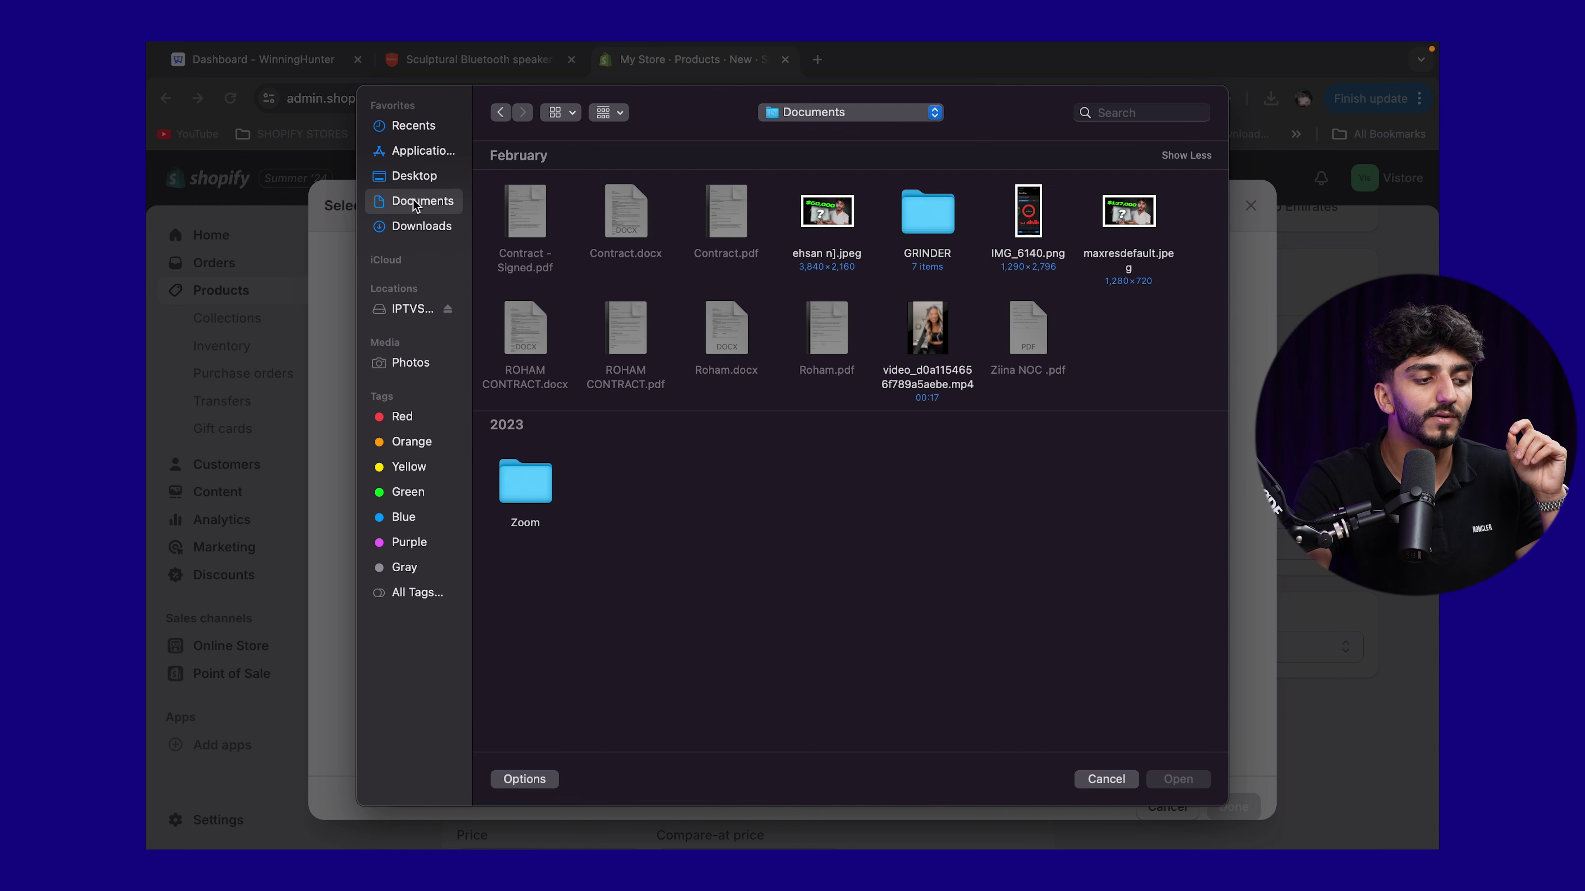
double_click(926, 212)
drag(680, 188, 1173, 290)
super+click(540, 350)
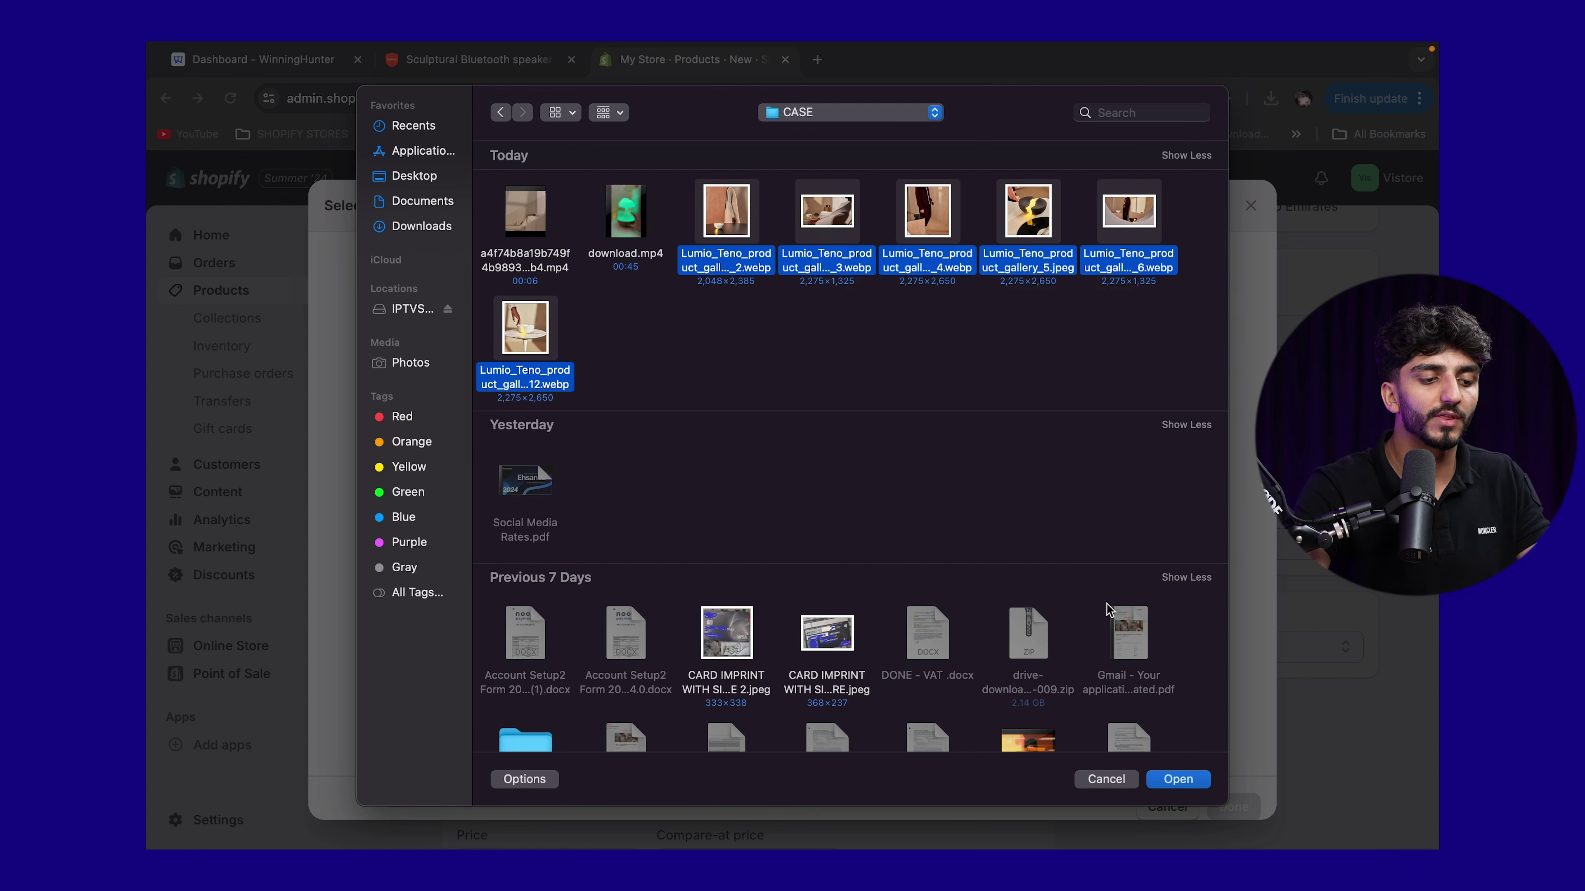
click(1178, 778)
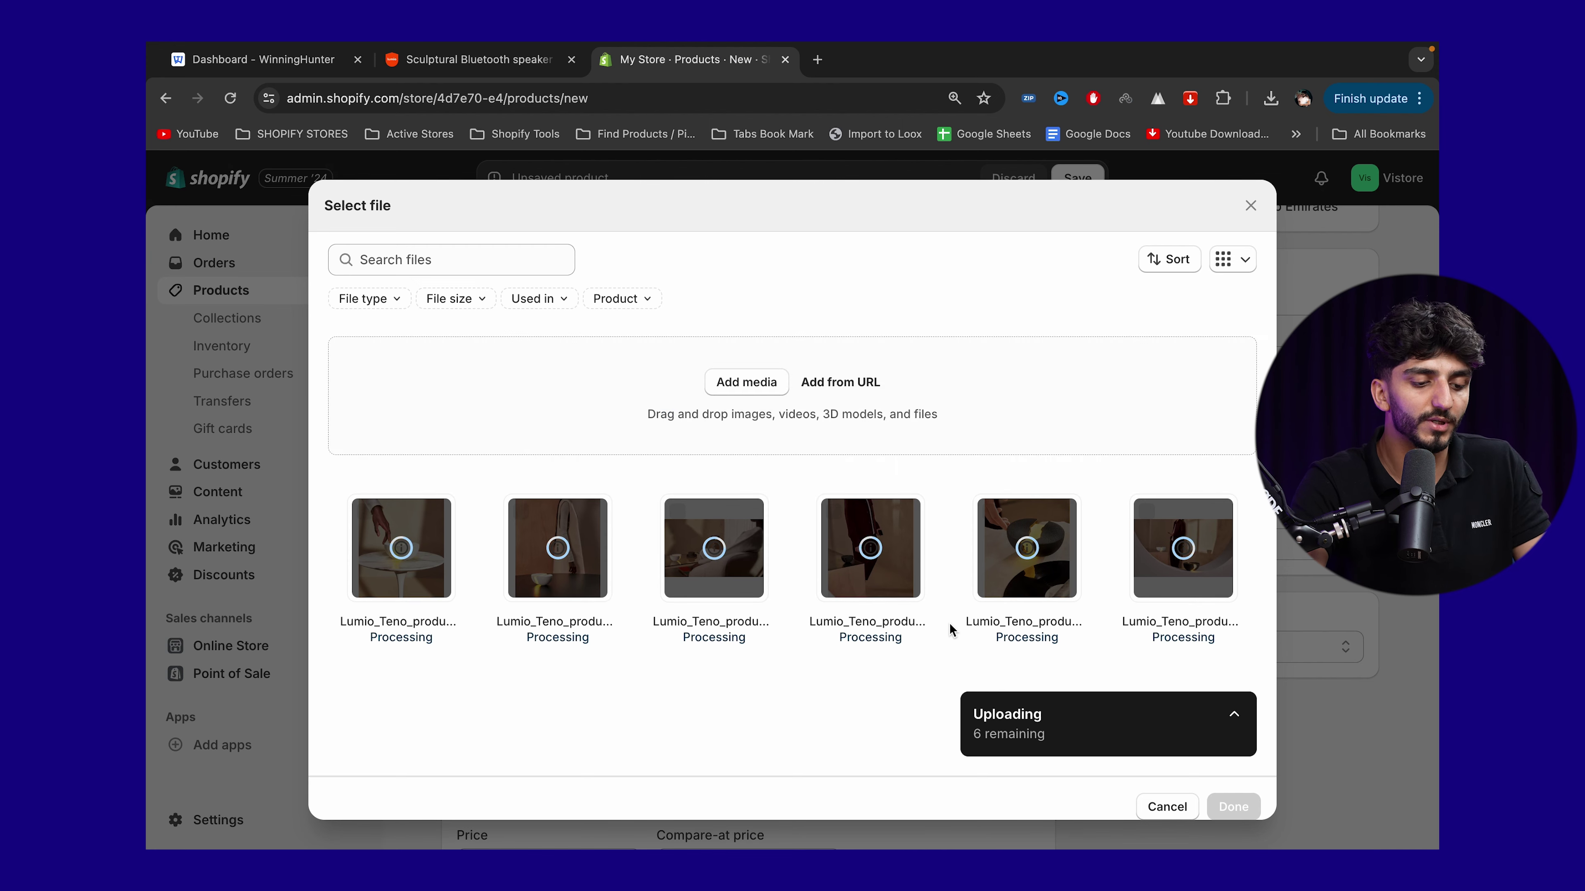
click(1233, 807)
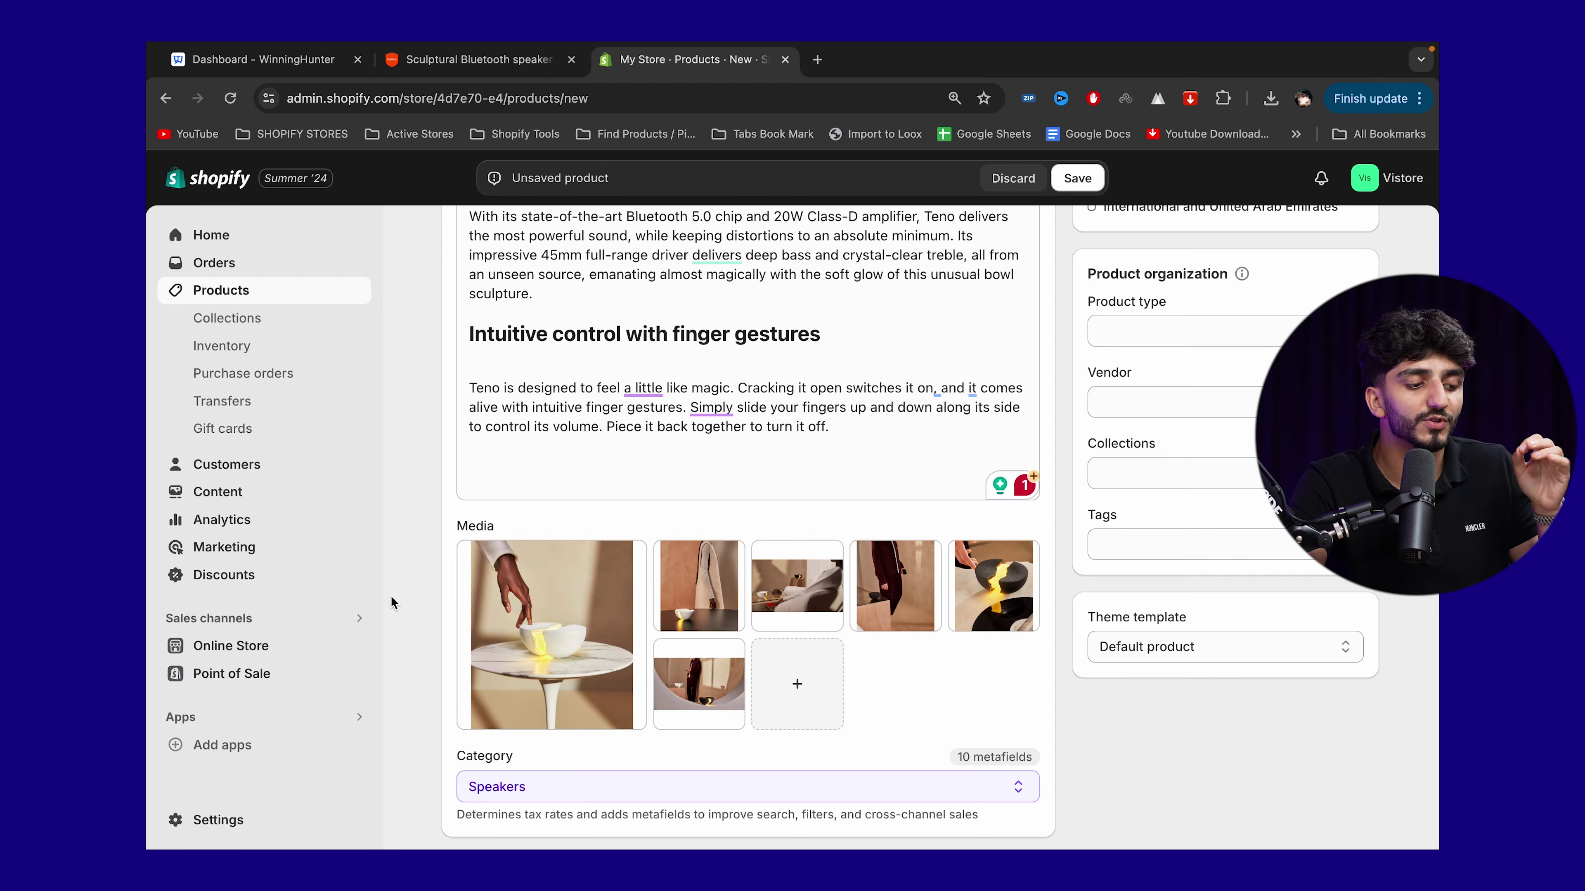
Step: Preview the uploaded media and make the photo of the black Teno beside the vinyl record the first product image
click(568, 629)
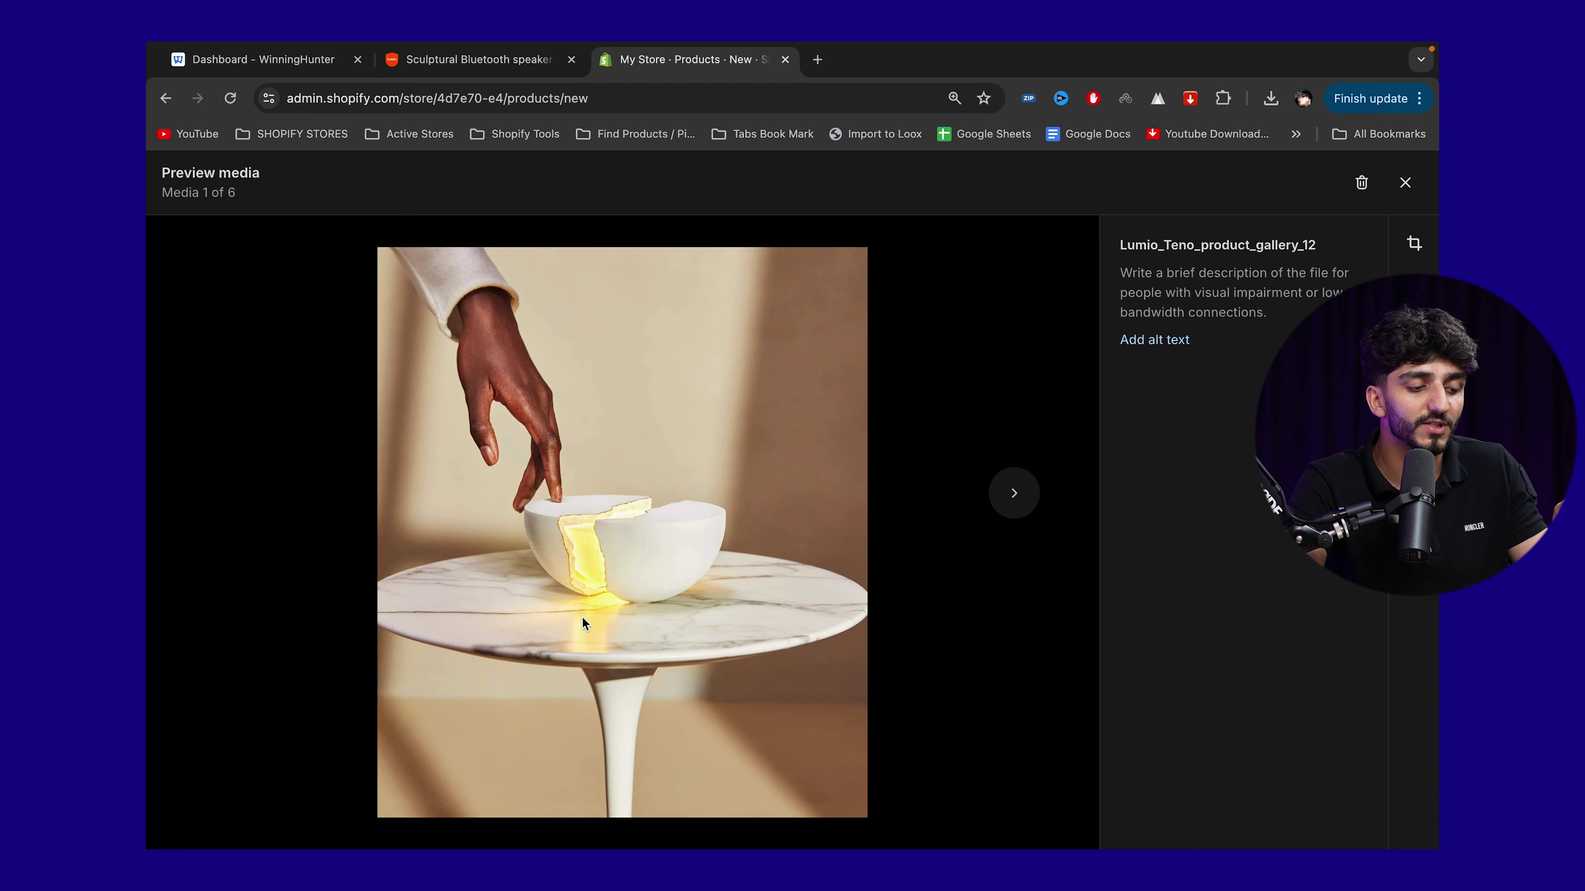
click(1014, 492)
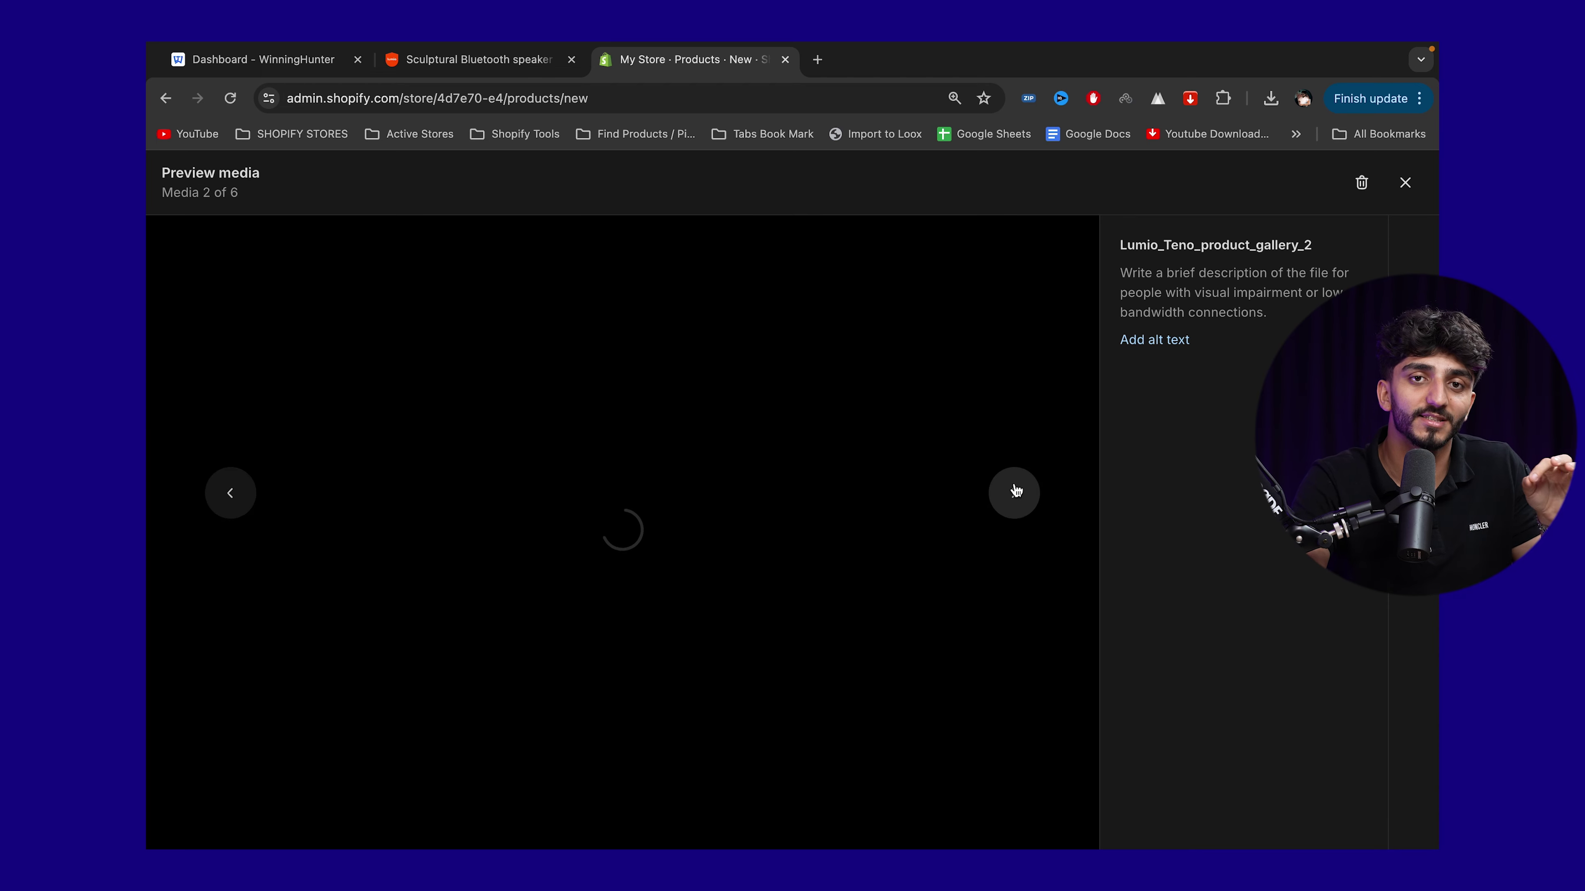
key(Escape)
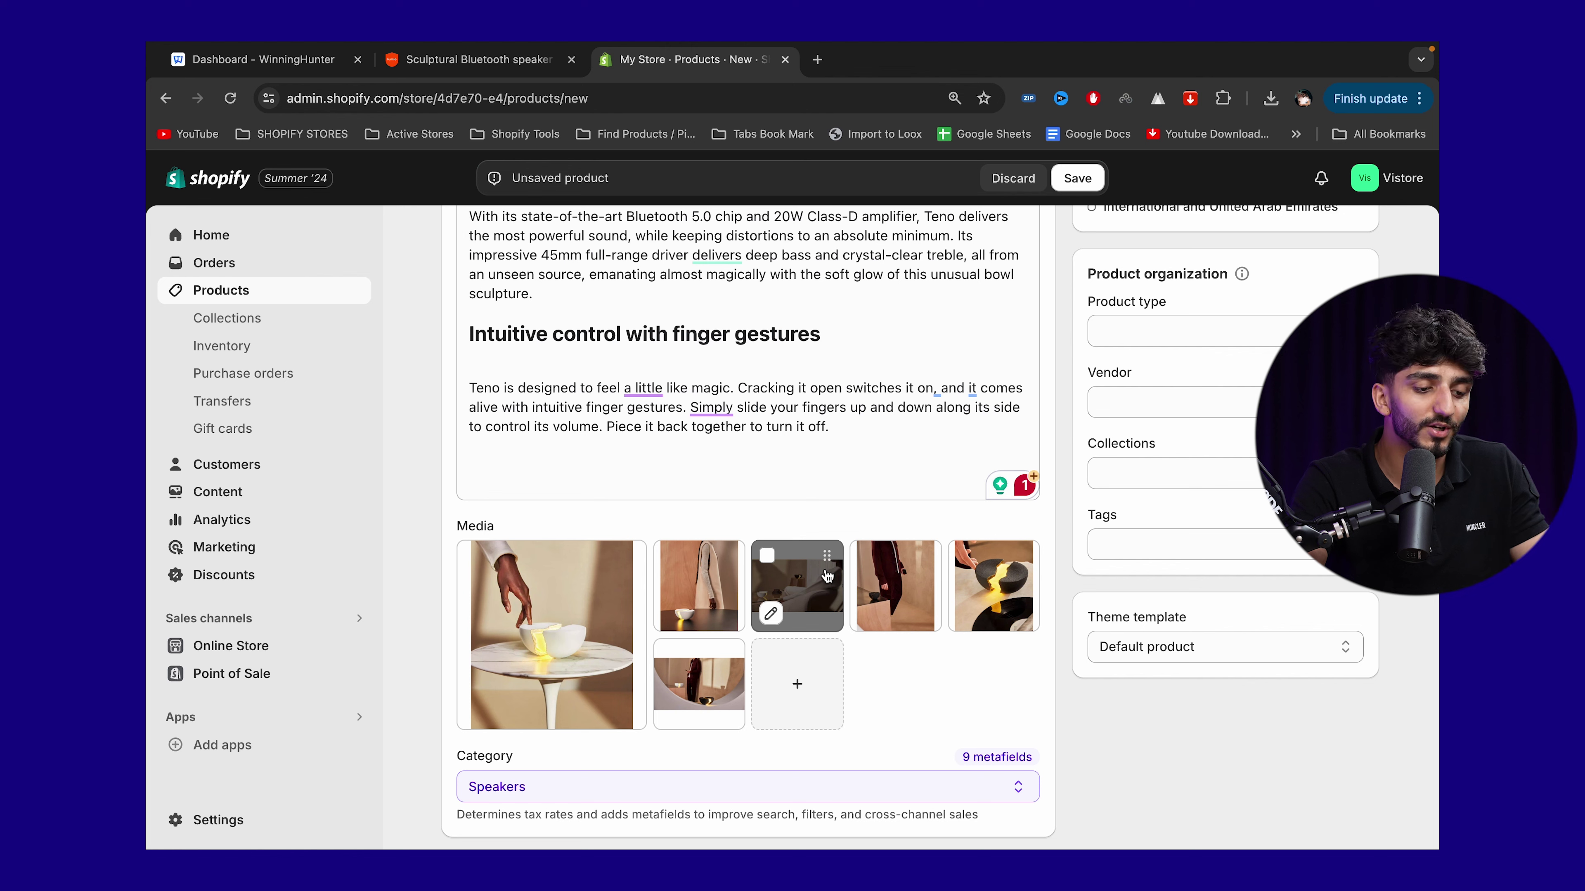
drag(1023, 556, 577, 558)
Step: Set the product price to AED 999.99 and the compare-at price to AED 1,899.99
scroll(792, 587, down, 5)
click(555, 666)
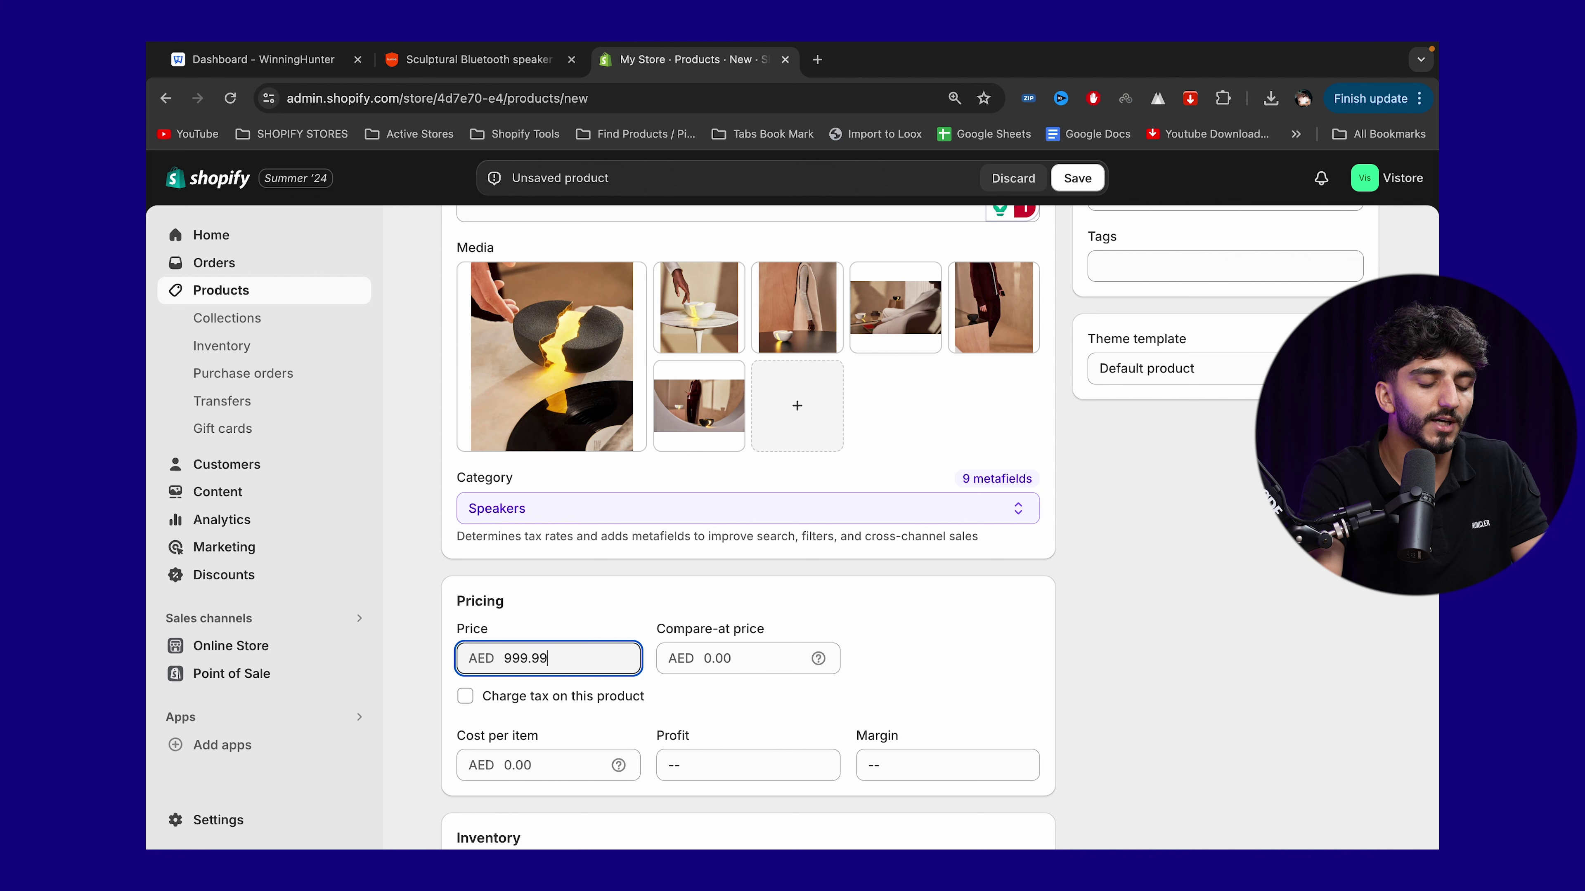
click(736, 657)
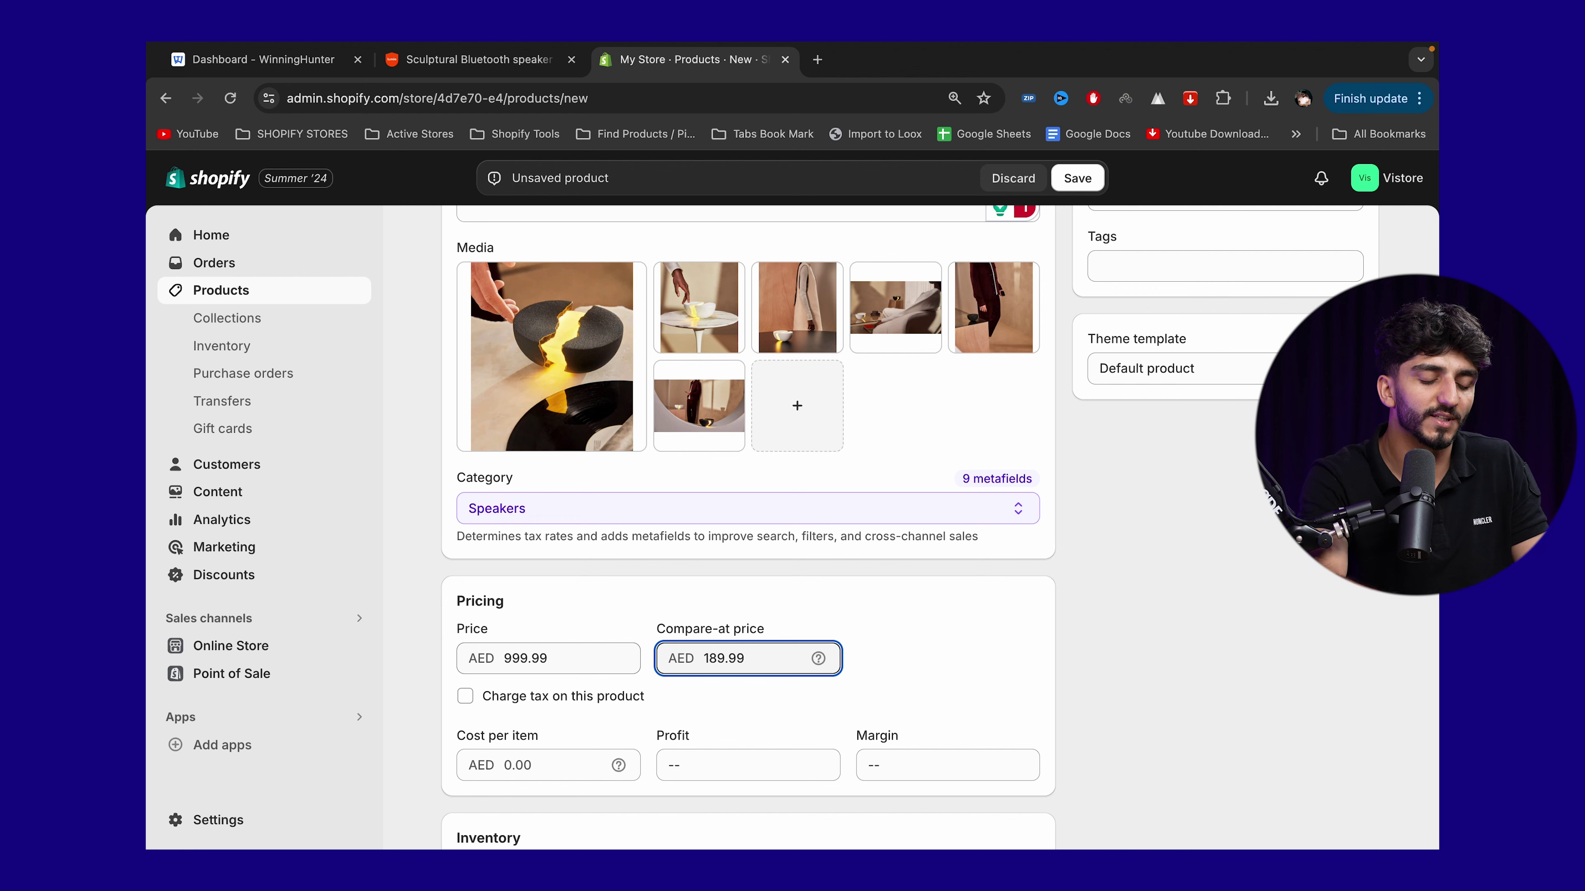
Step: Turn off quantity tracking and the physical product option, and save the Teno product
scroll(540, 654, down, 3)
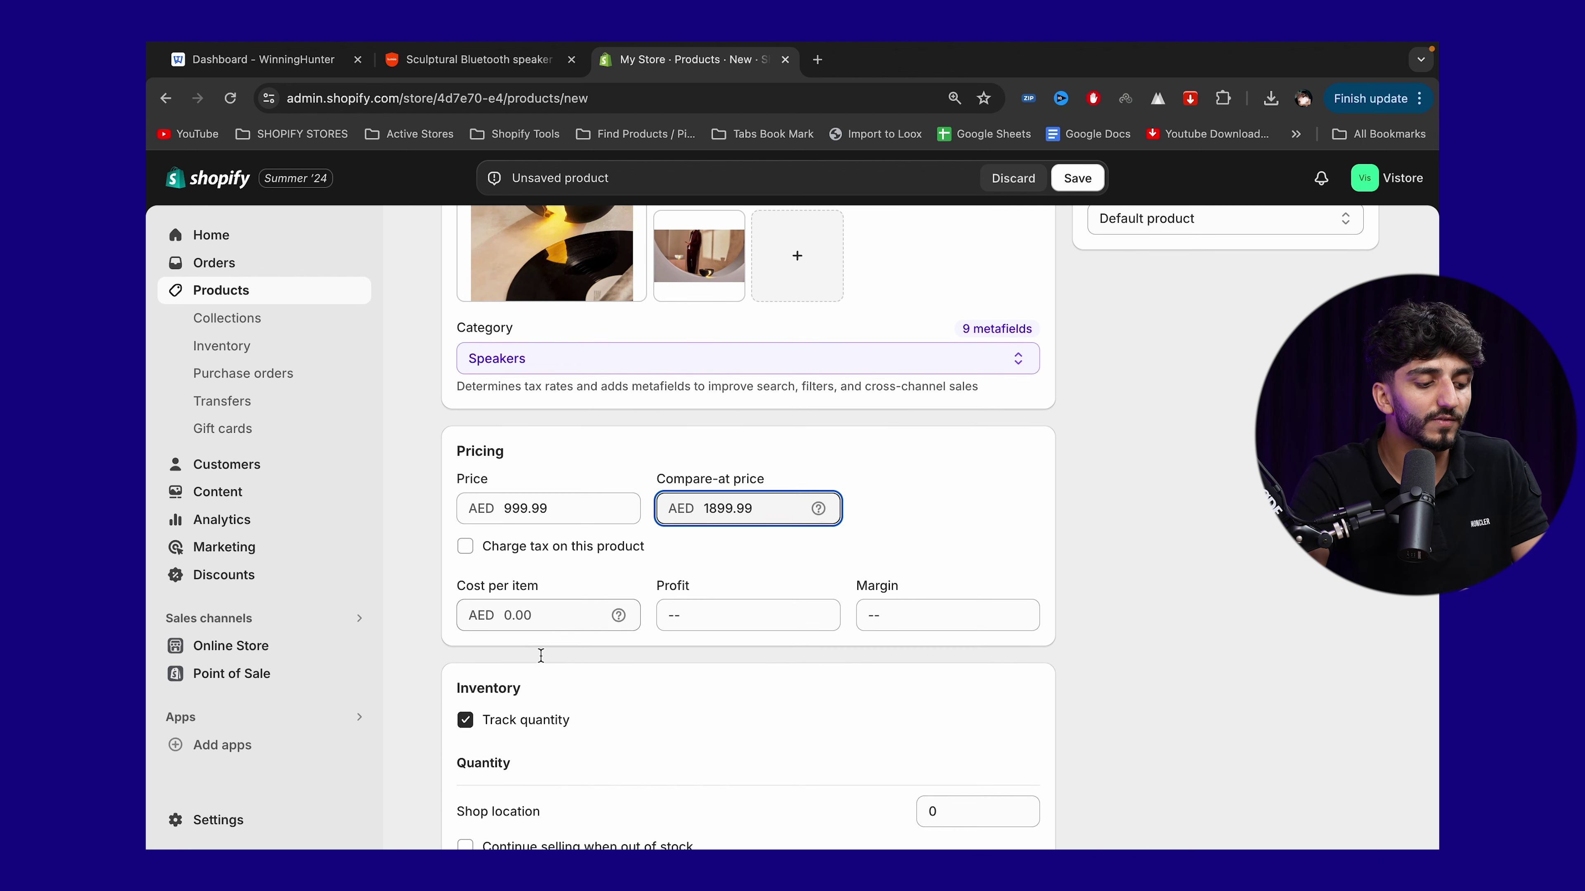
click(530, 719)
scroll(540, 667, down, 4)
scroll(543, 668, down, 1)
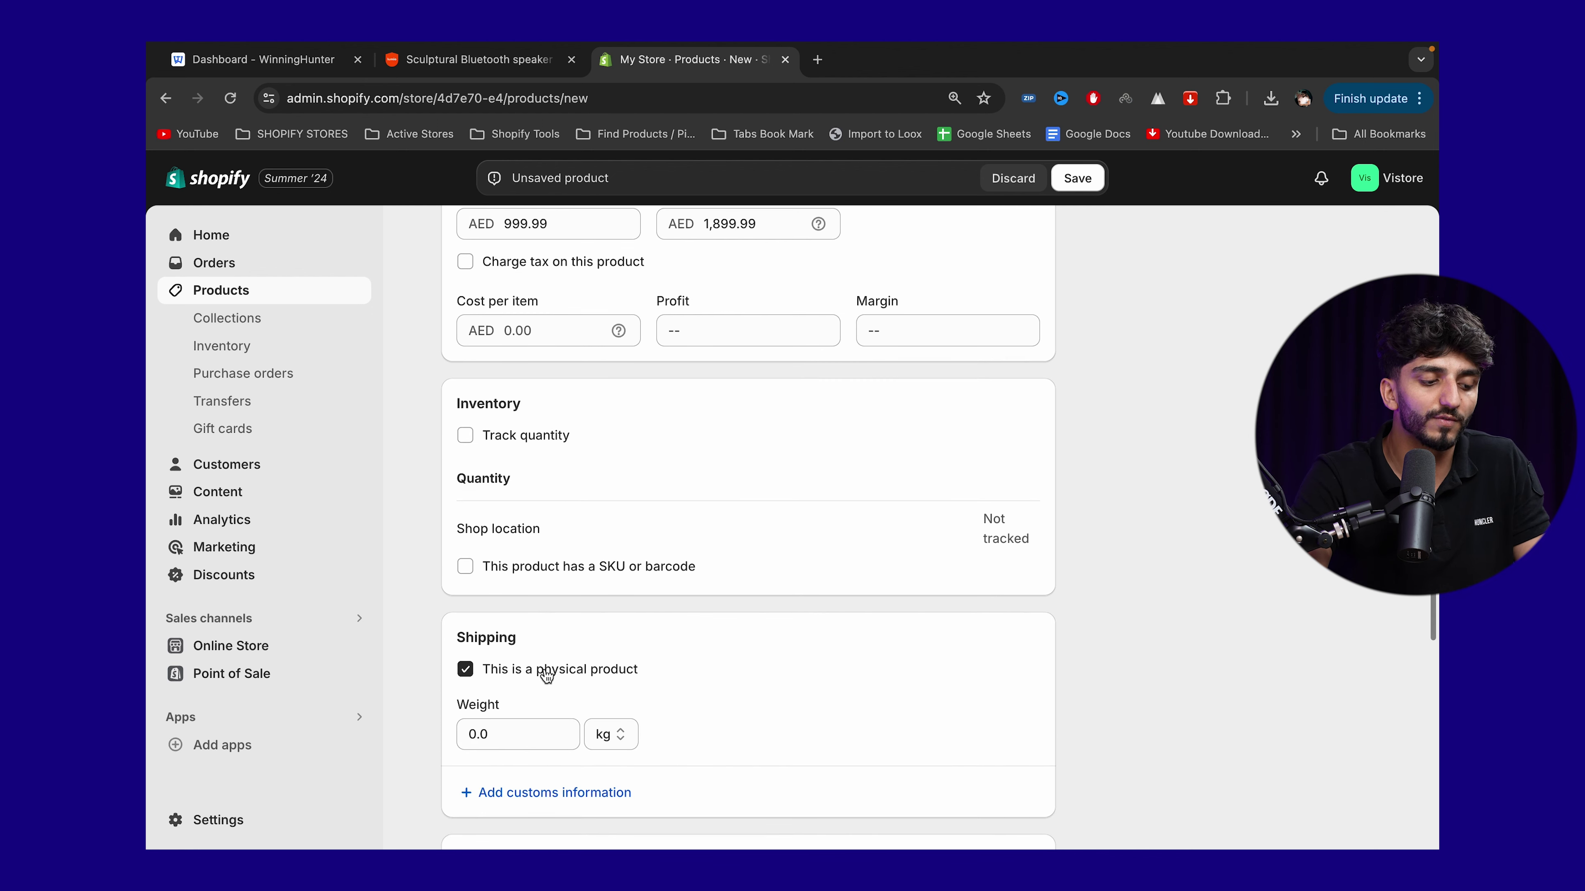
click(545, 673)
scroll(542, 674, down, 3)
scroll(536, 675, down, 3)
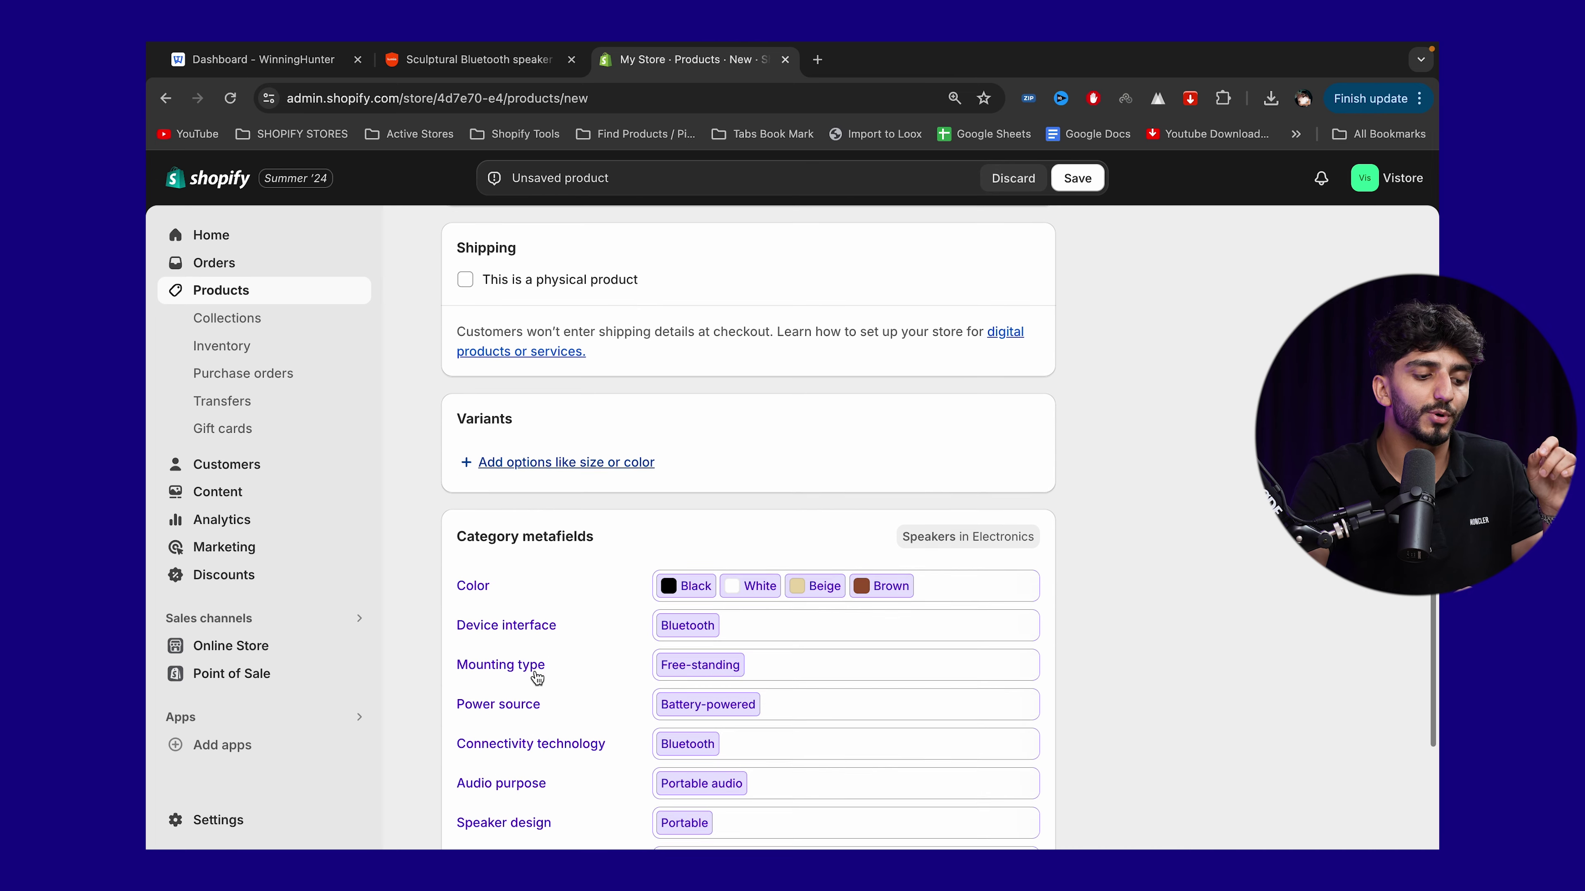
click(1076, 187)
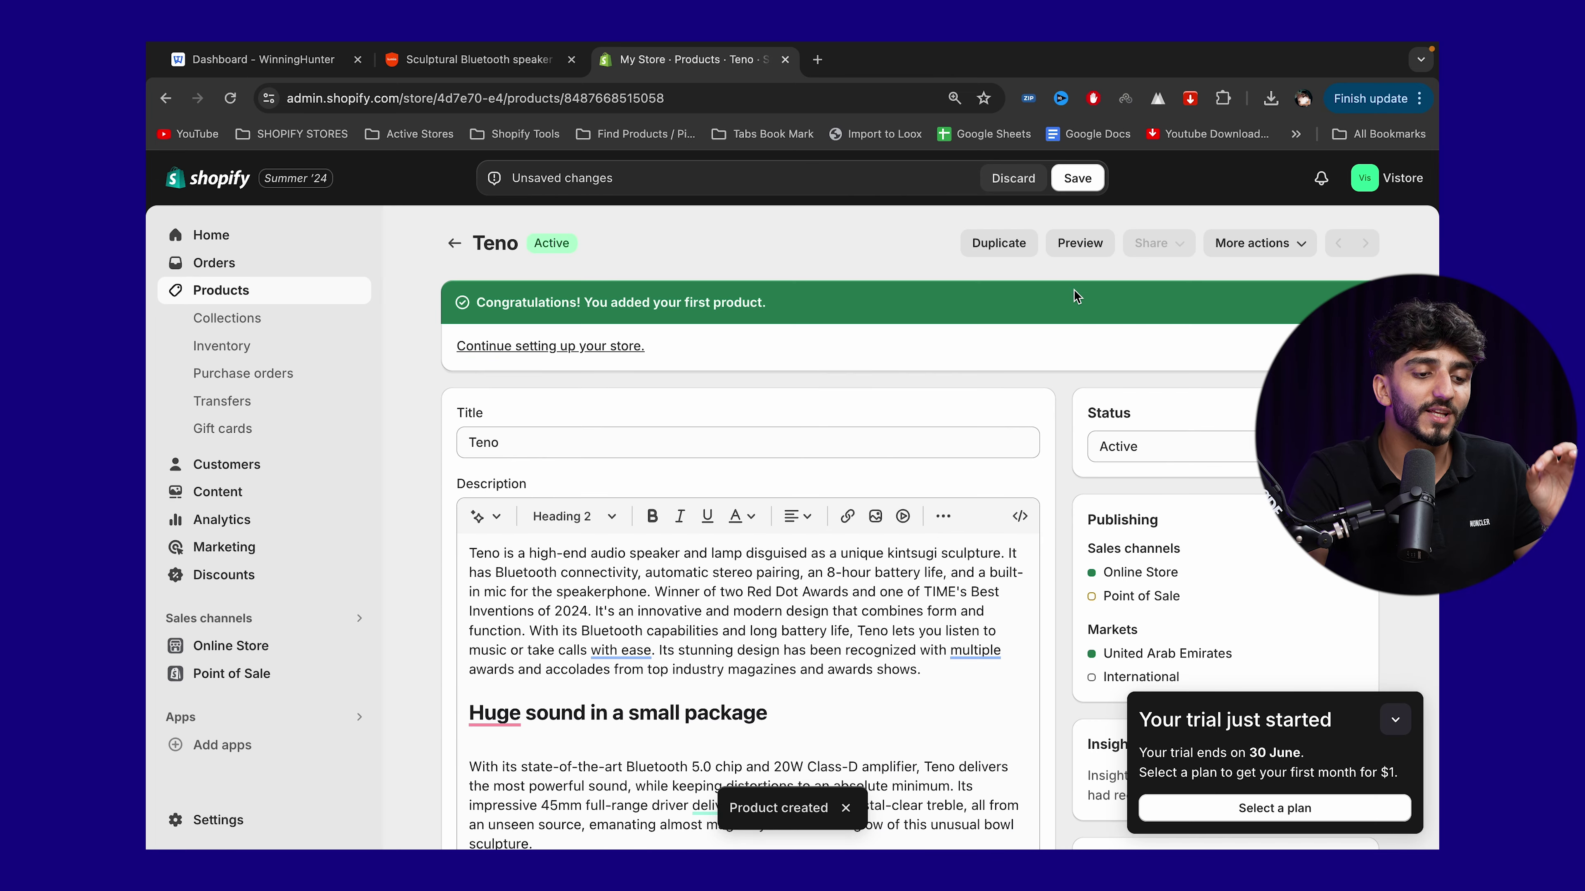
Step: Preview the Teno product page on the storefront and open the Online Store themes in the admin
click(1083, 242)
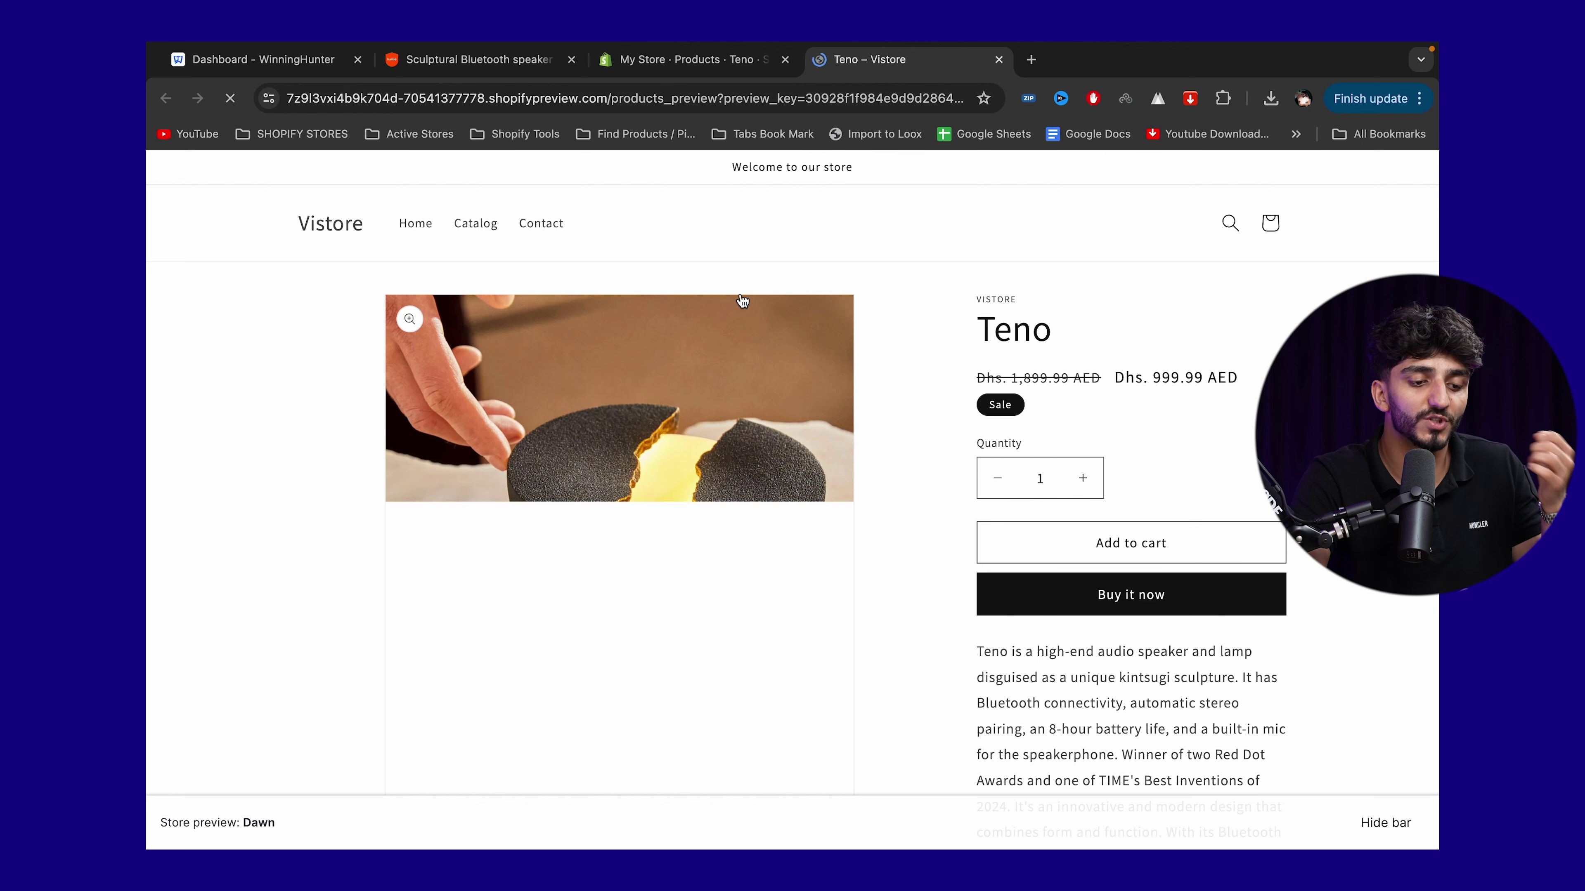
click(686, 60)
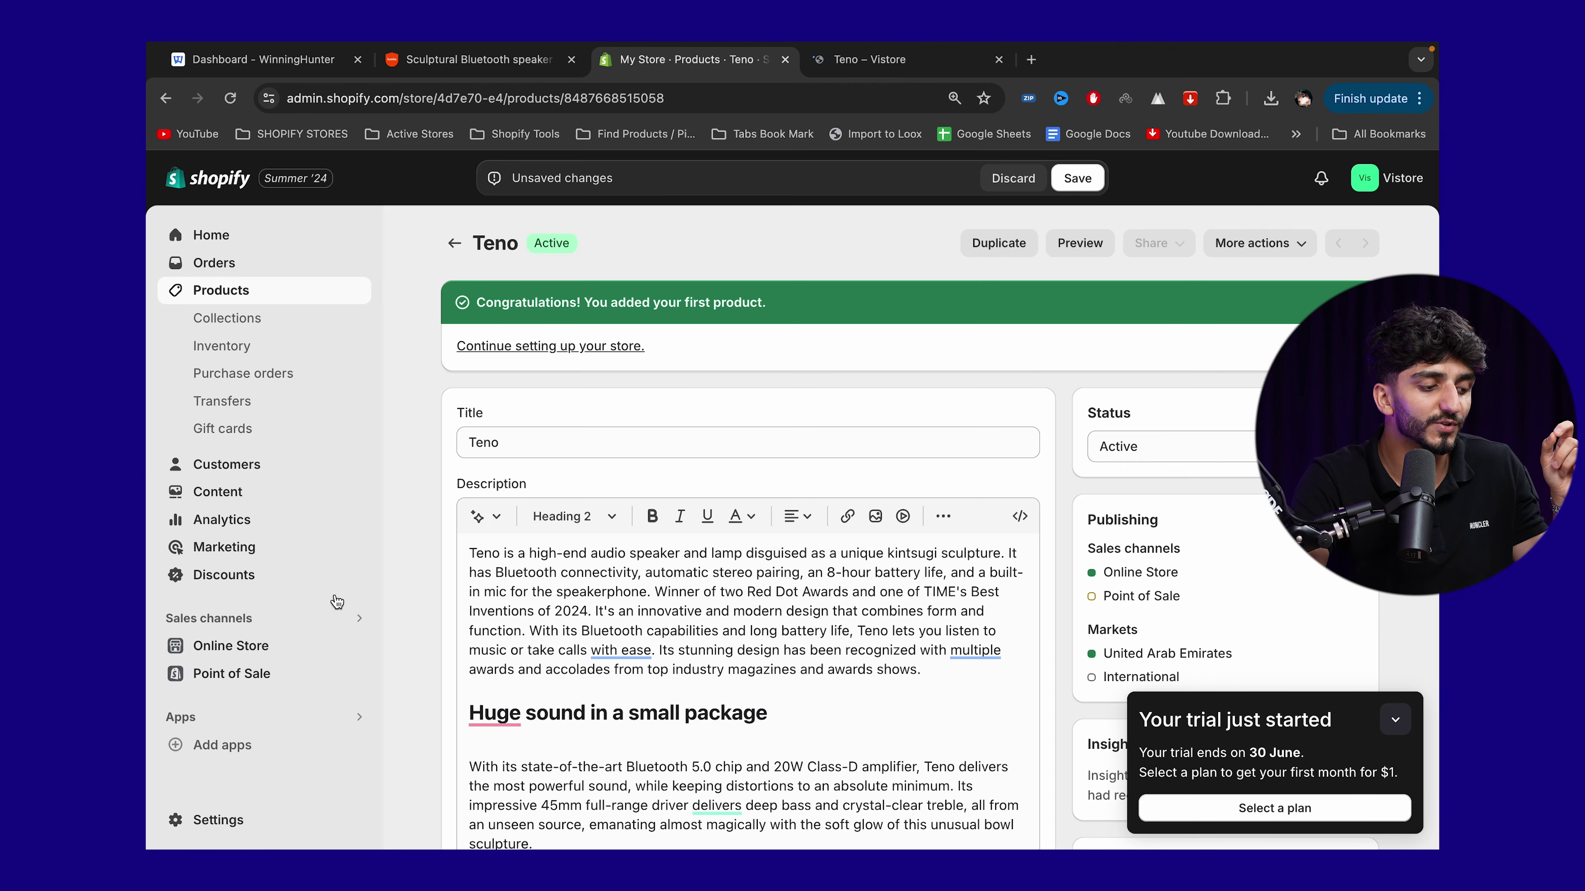
click(268, 647)
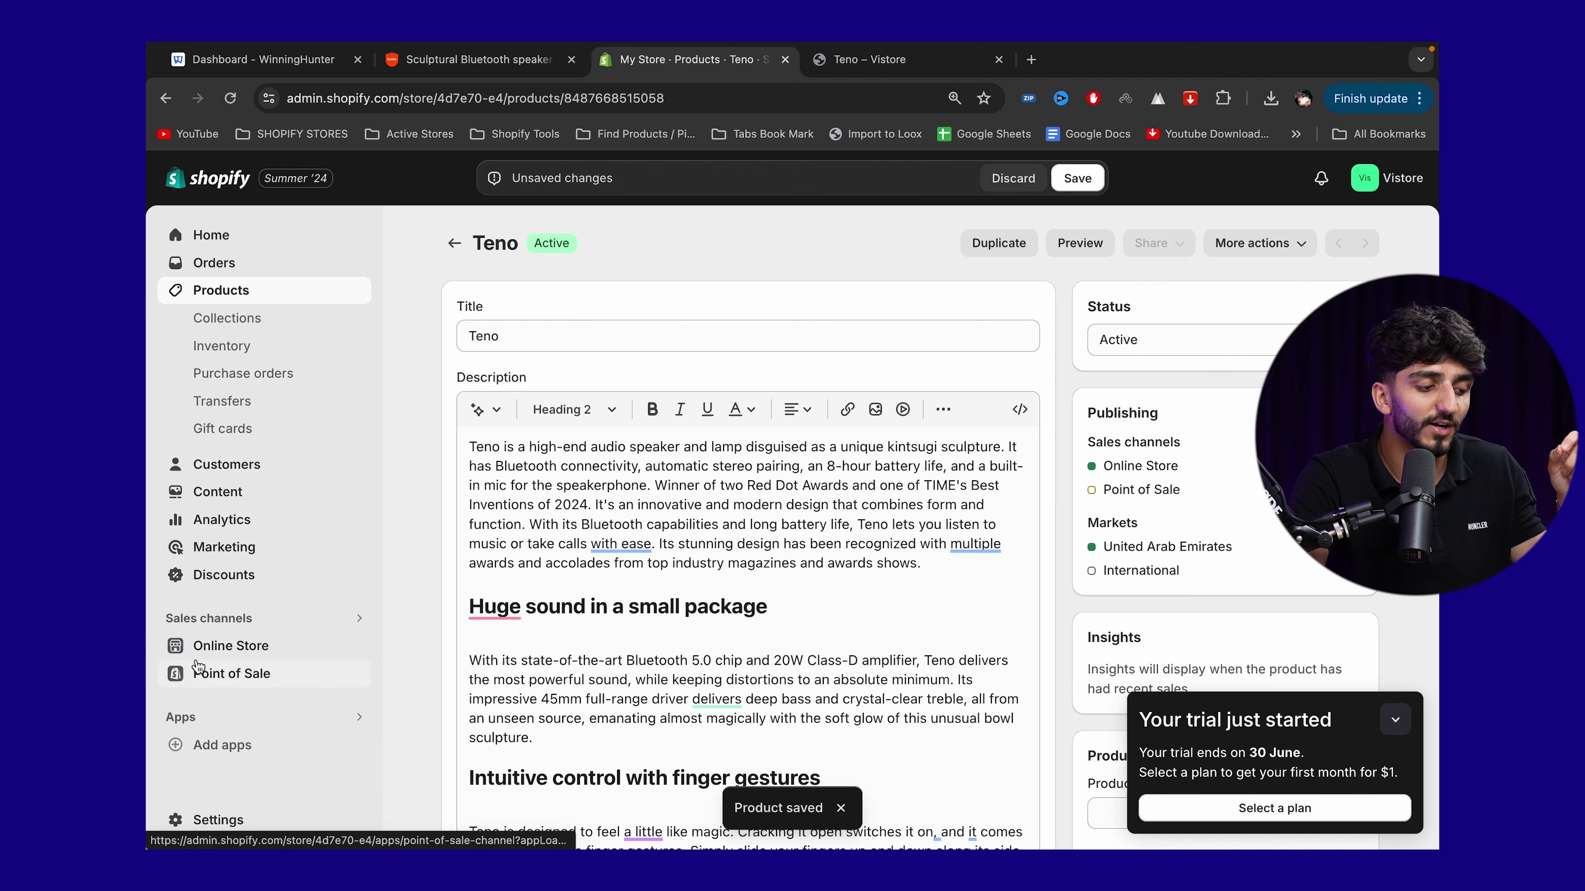
click(241, 647)
click(1005, 181)
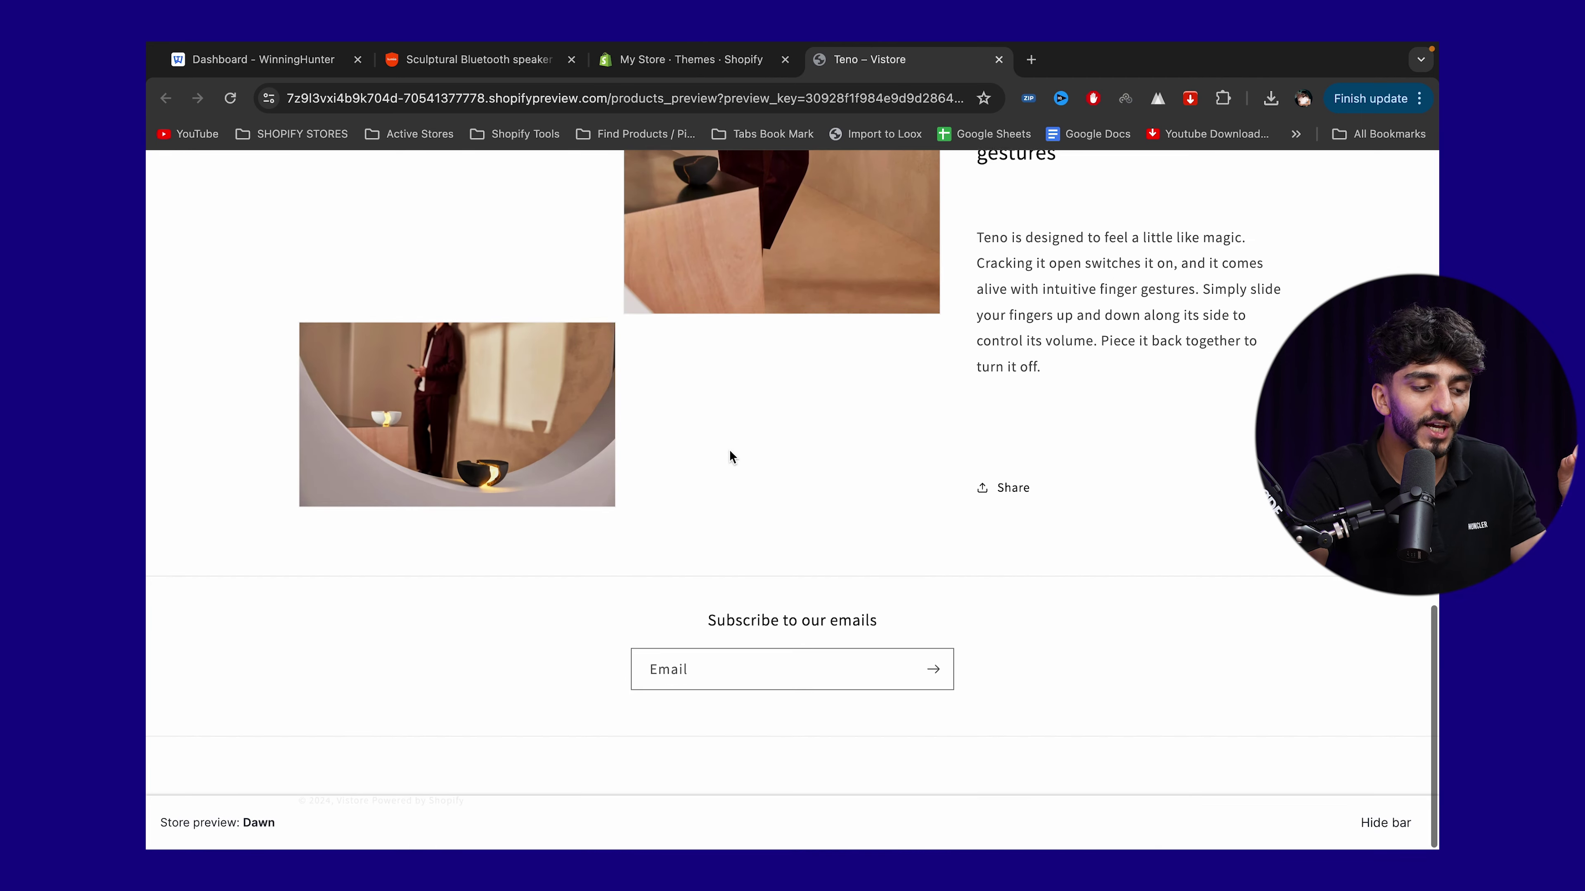
scroll(730, 452, up, 15)
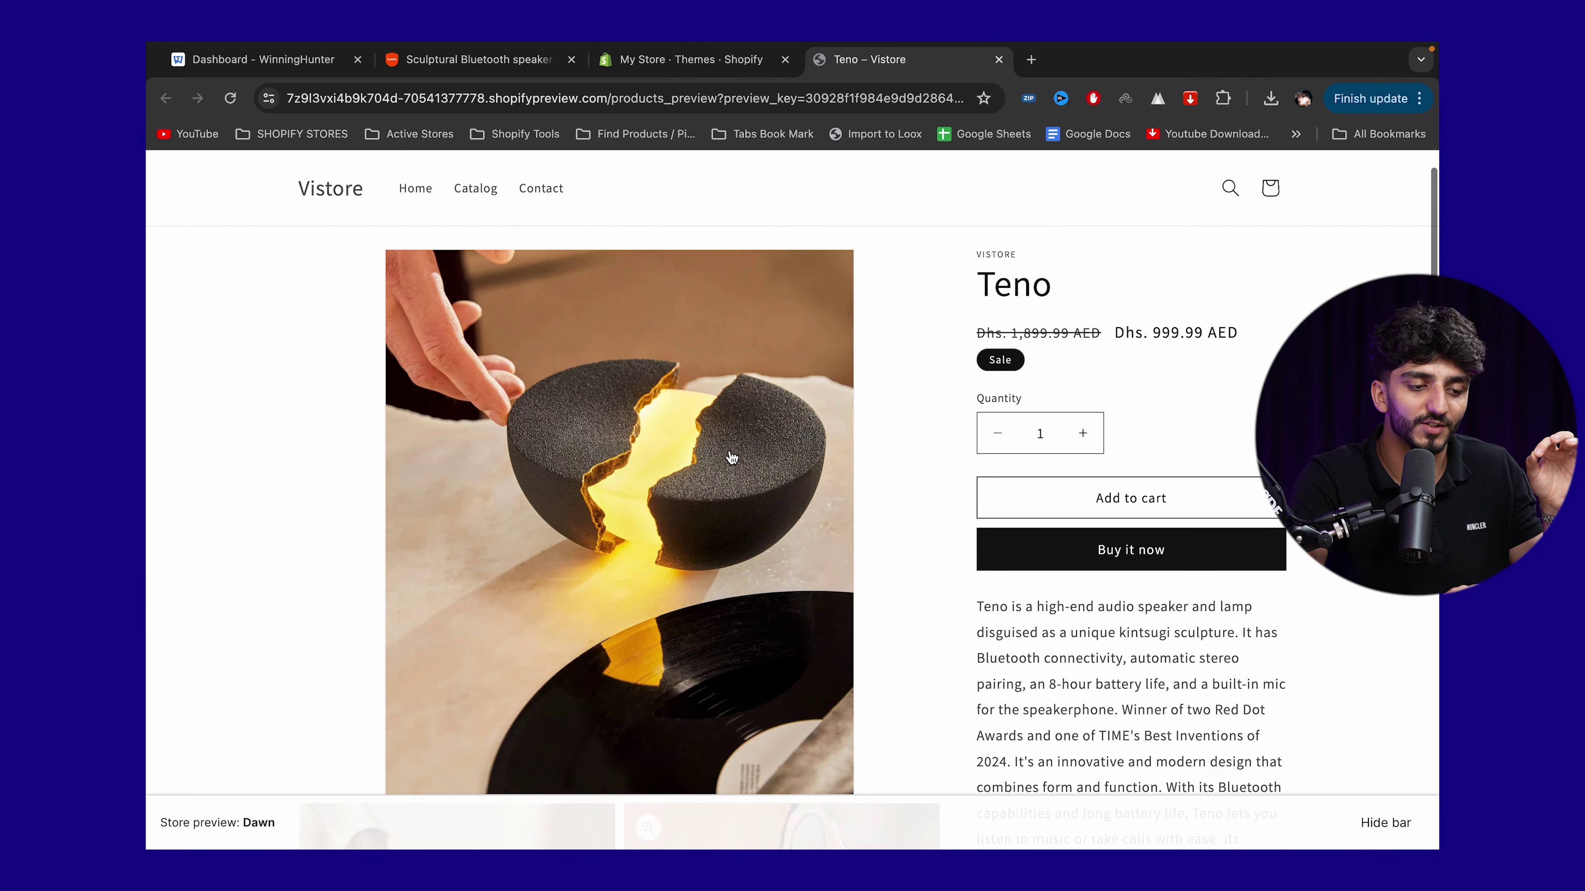
scroll(732, 458, down, 7)
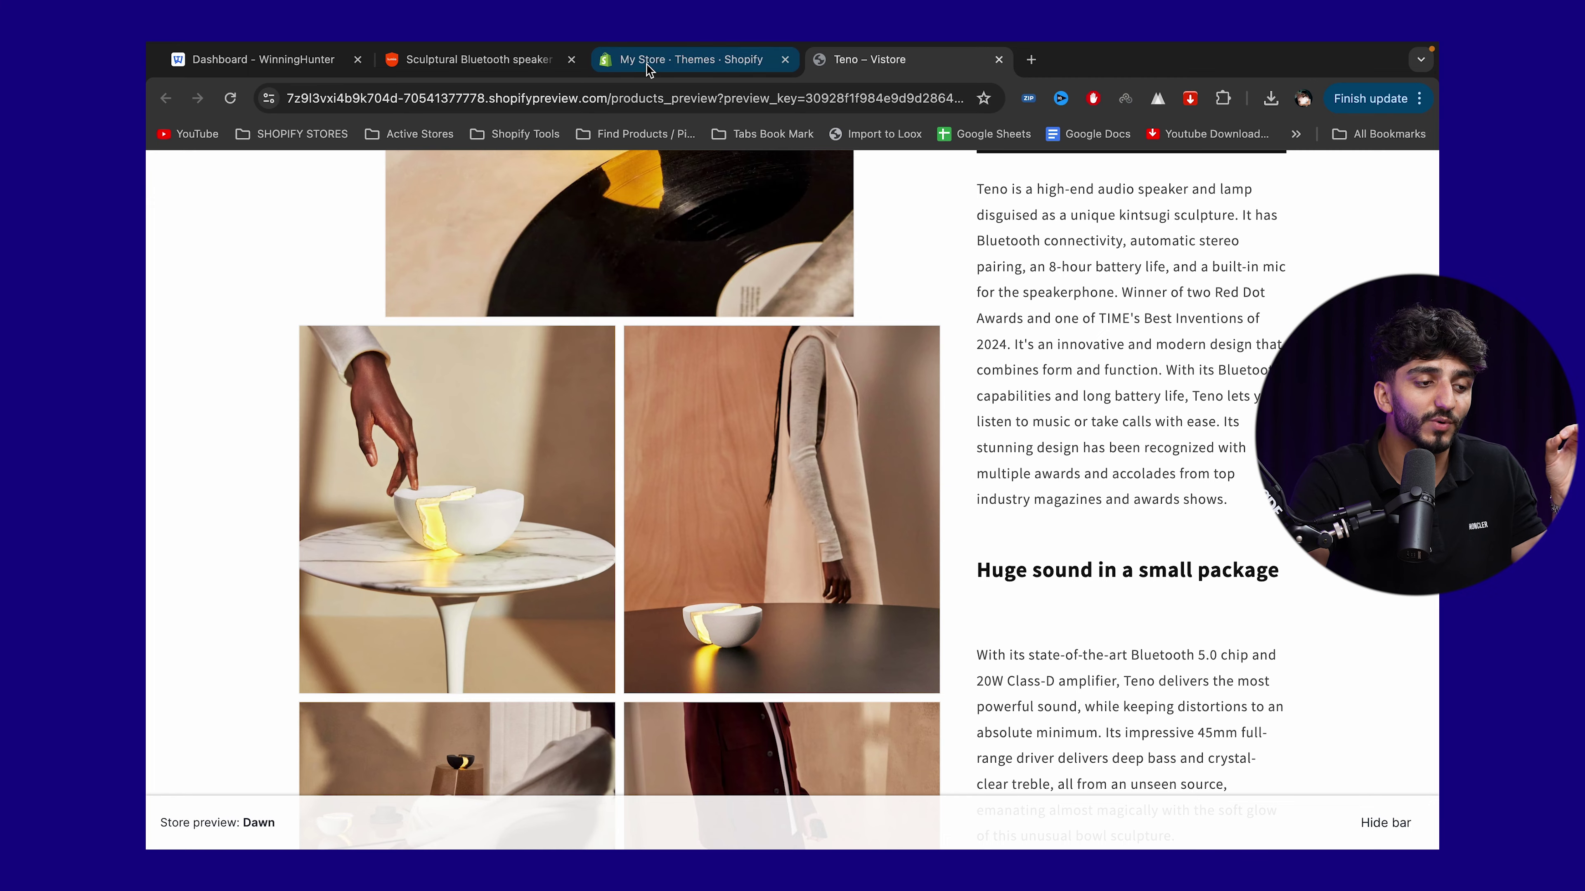
Step: Add the free Sense theme from the Shopify theme store and publish it in place of Dawn
click(647, 63)
scroll(838, 280, down, 8)
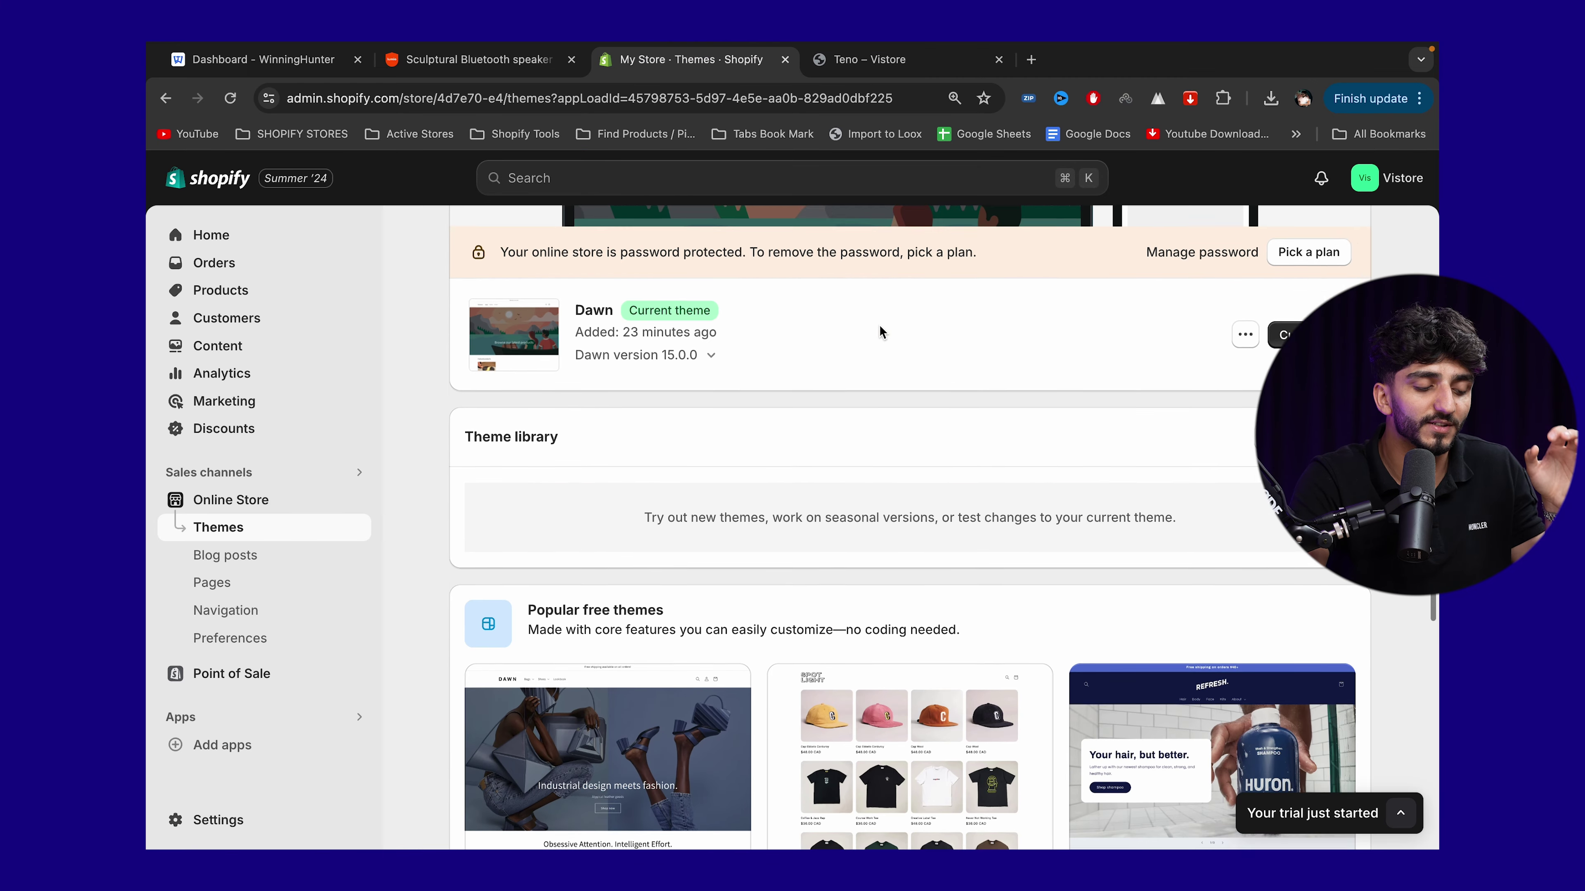
click(1270, 356)
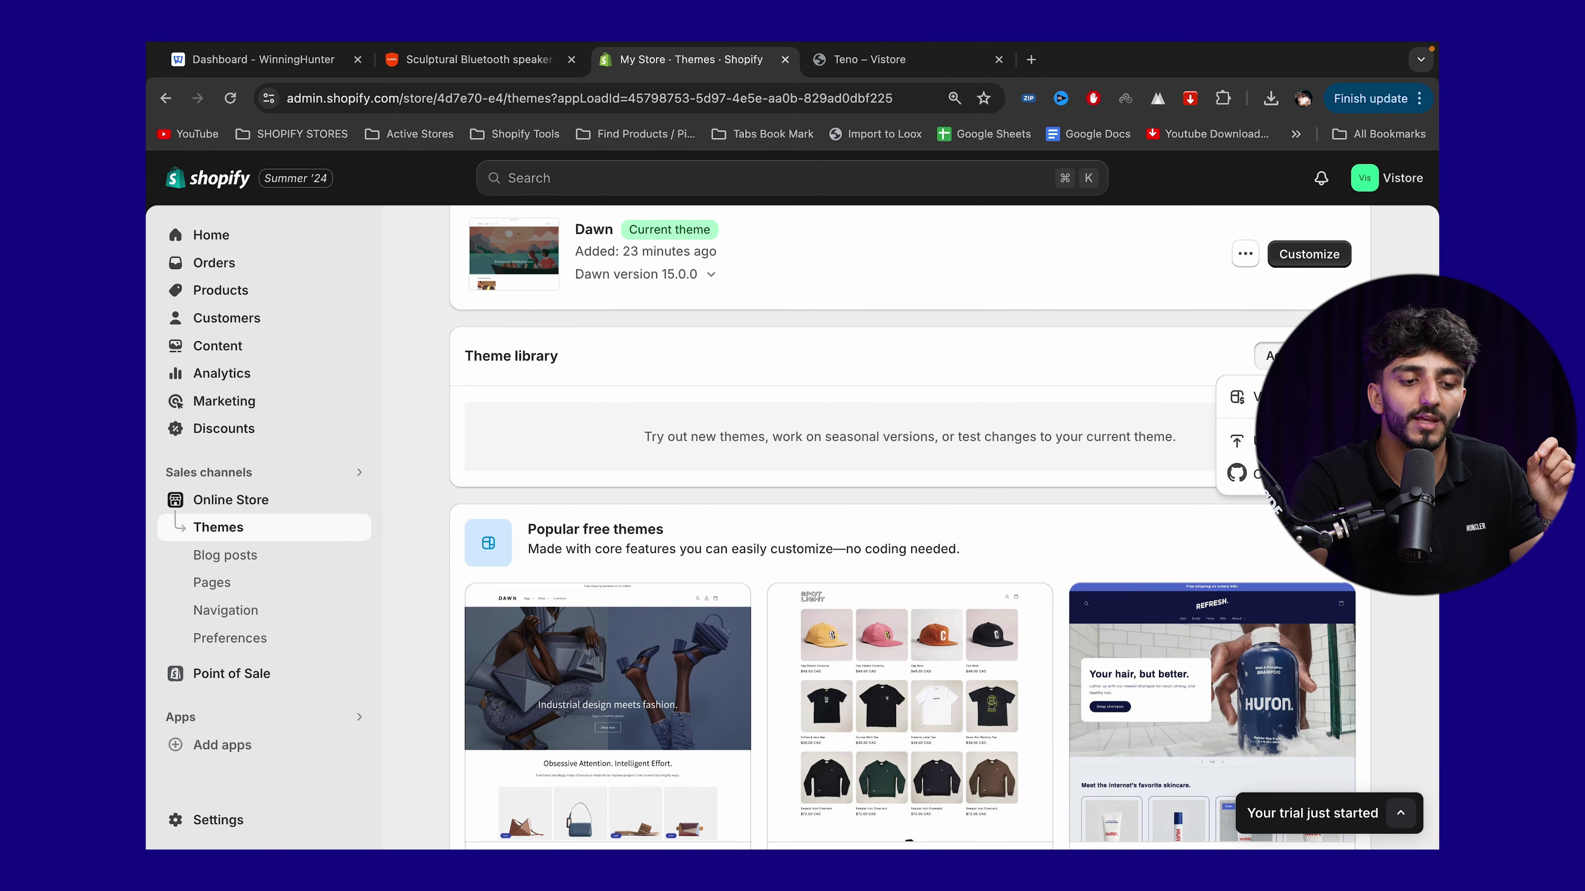
click(1245, 397)
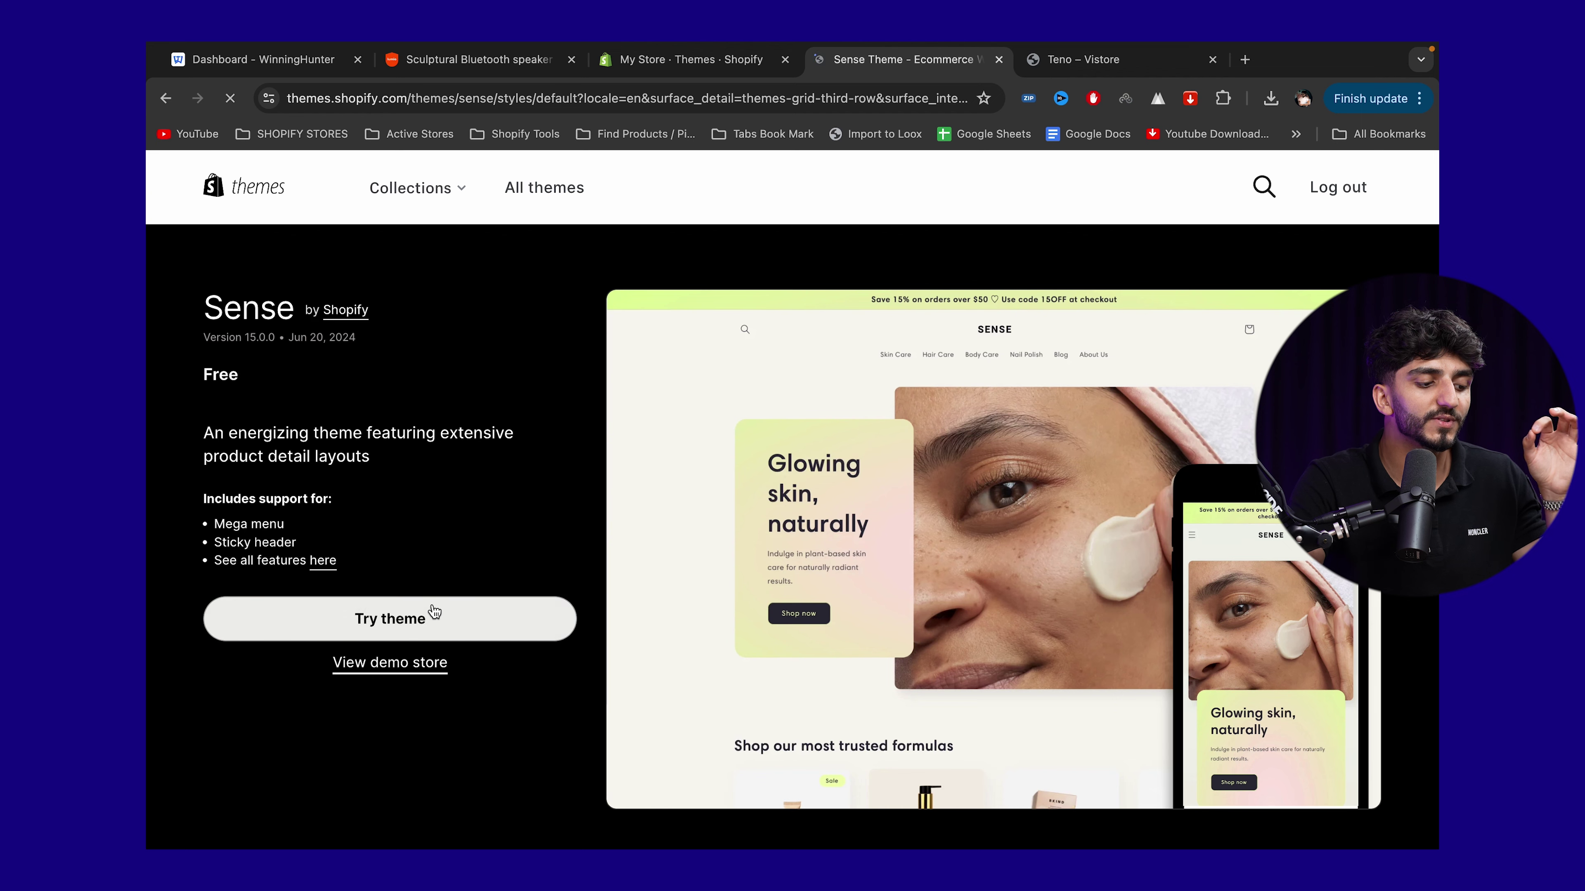
click(434, 611)
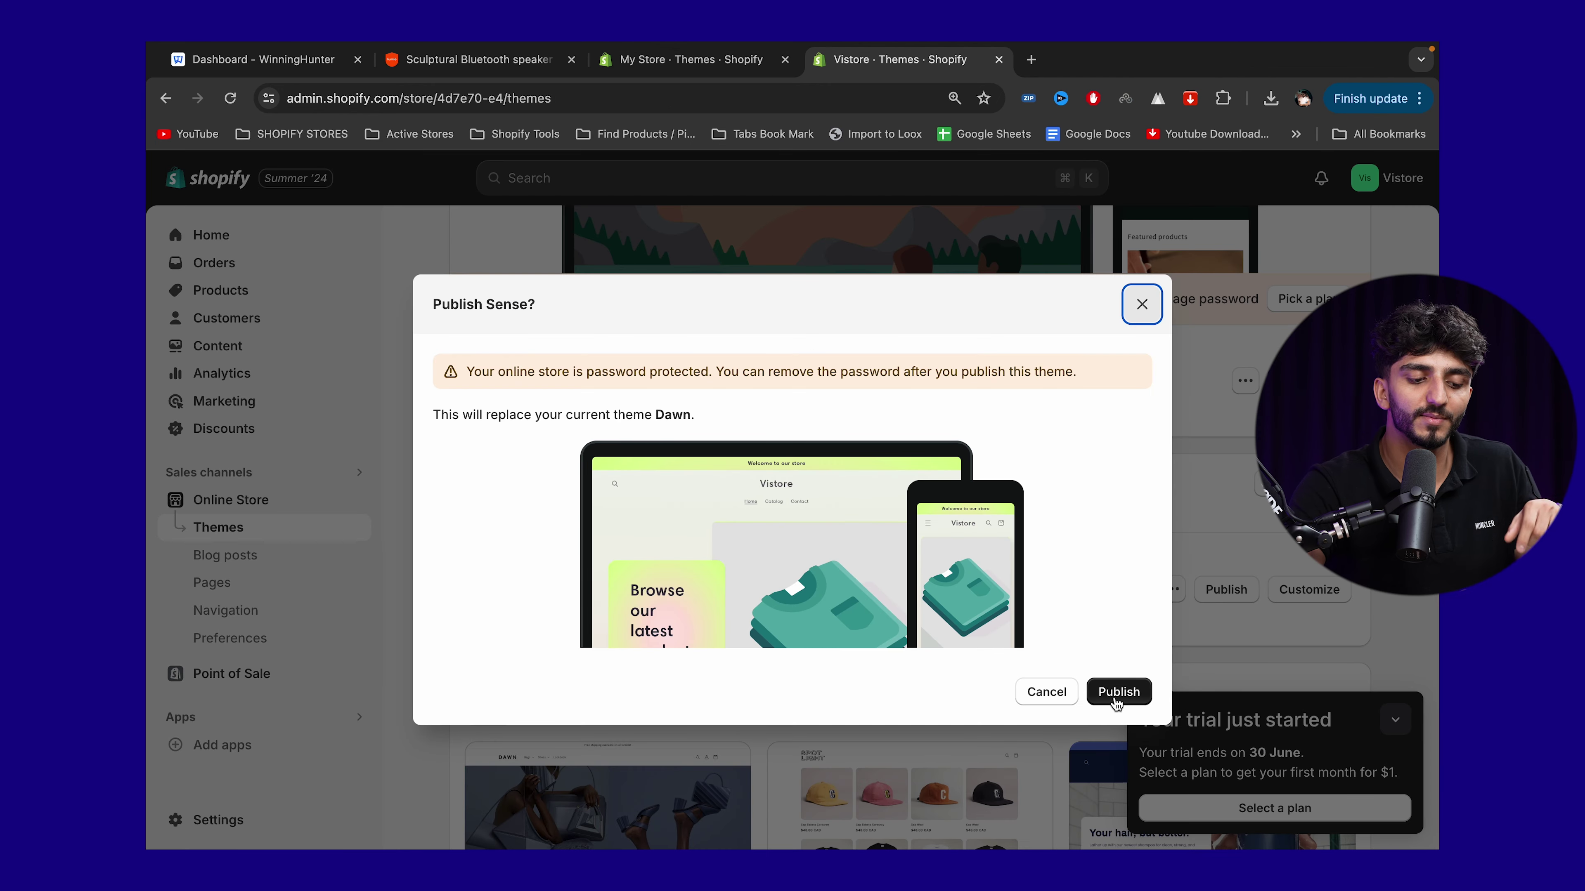
click(1117, 694)
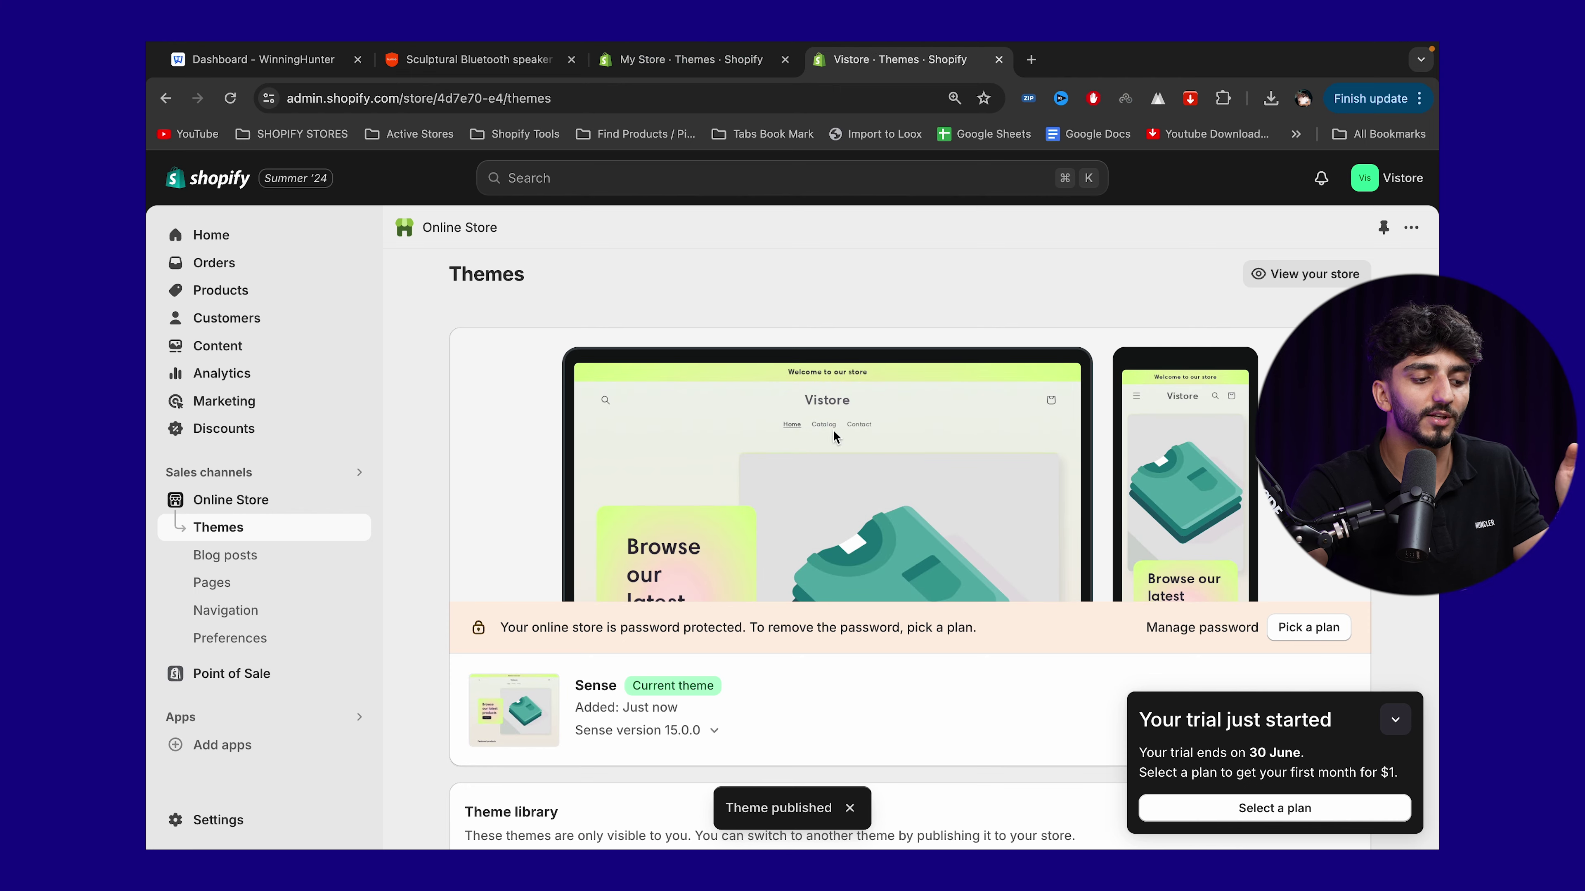
Step: Customize the Sense theme, setting the home page's Image with text picture to the black Teno product photo
scroll(971, 477, down, 3)
click(1307, 554)
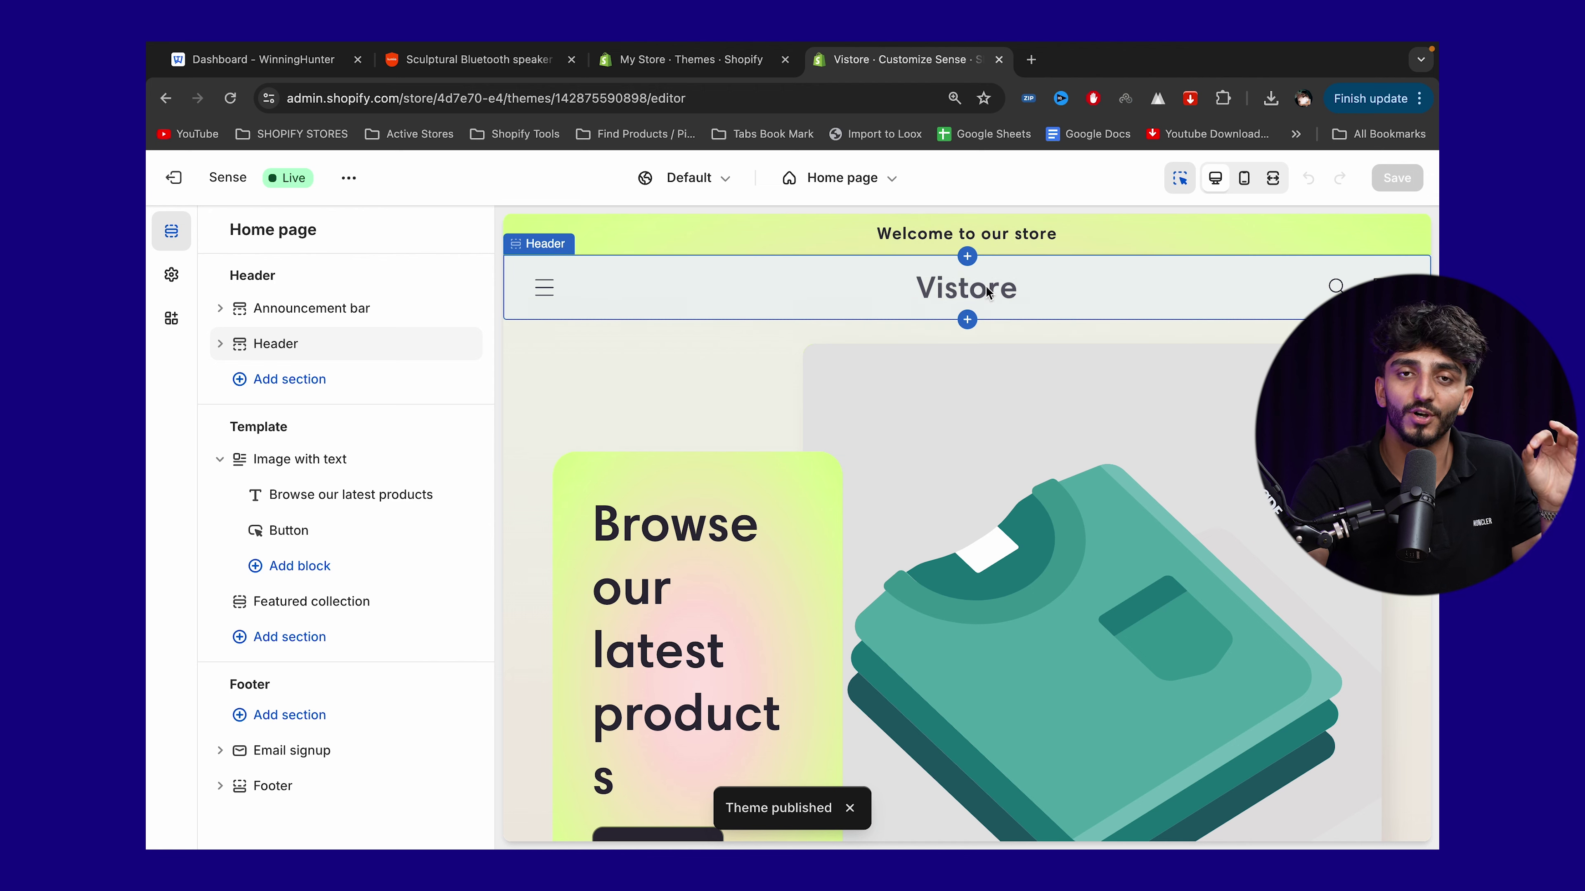
scroll(697, 637, down, 3)
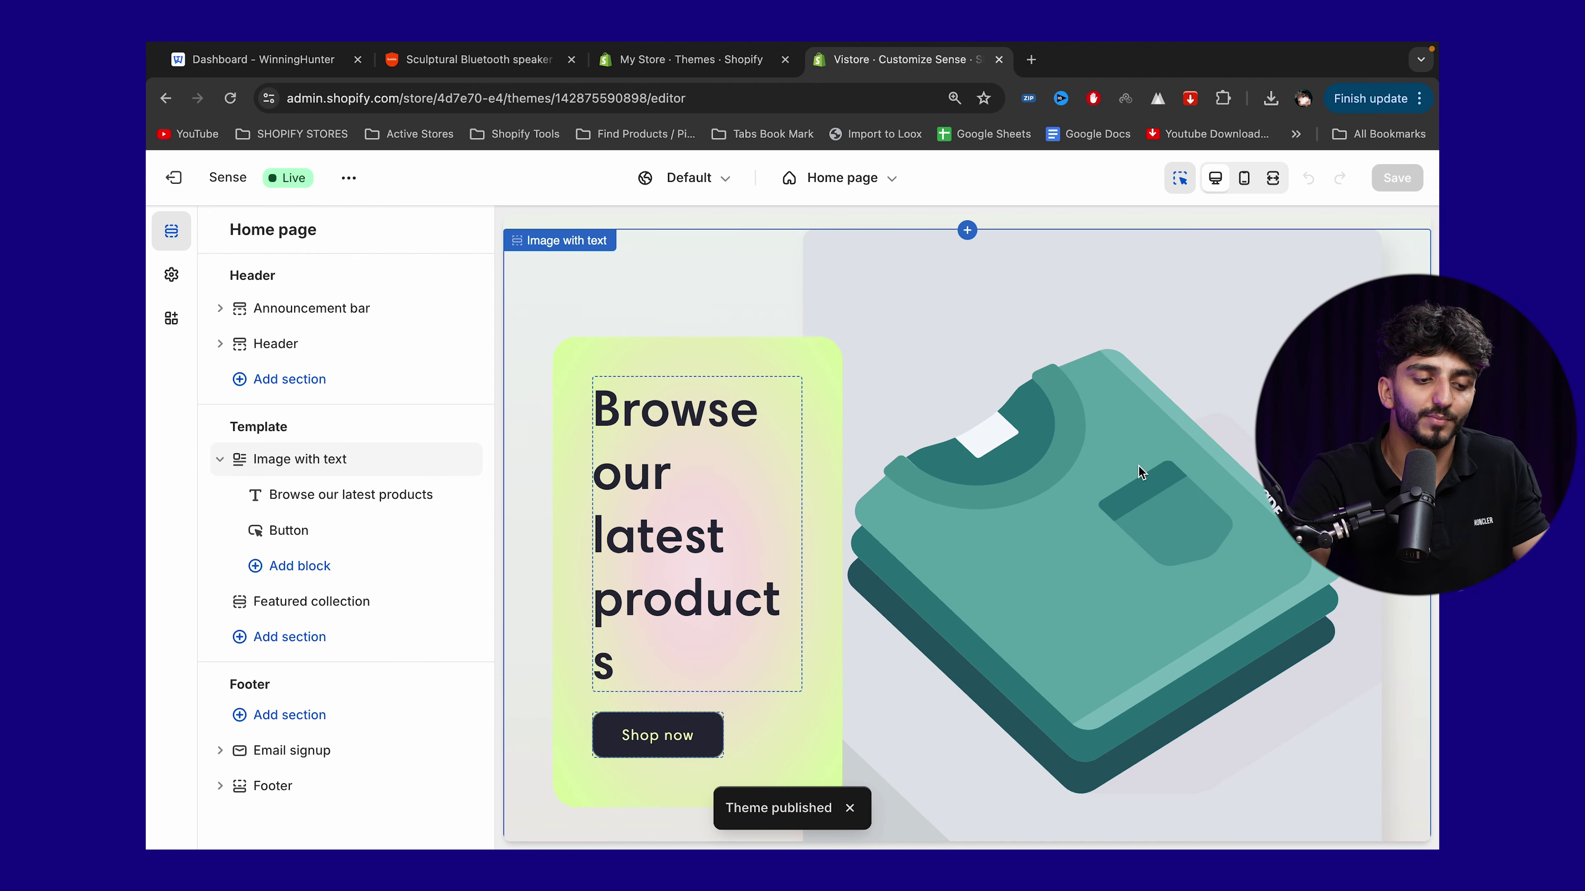
click(1138, 472)
click(345, 337)
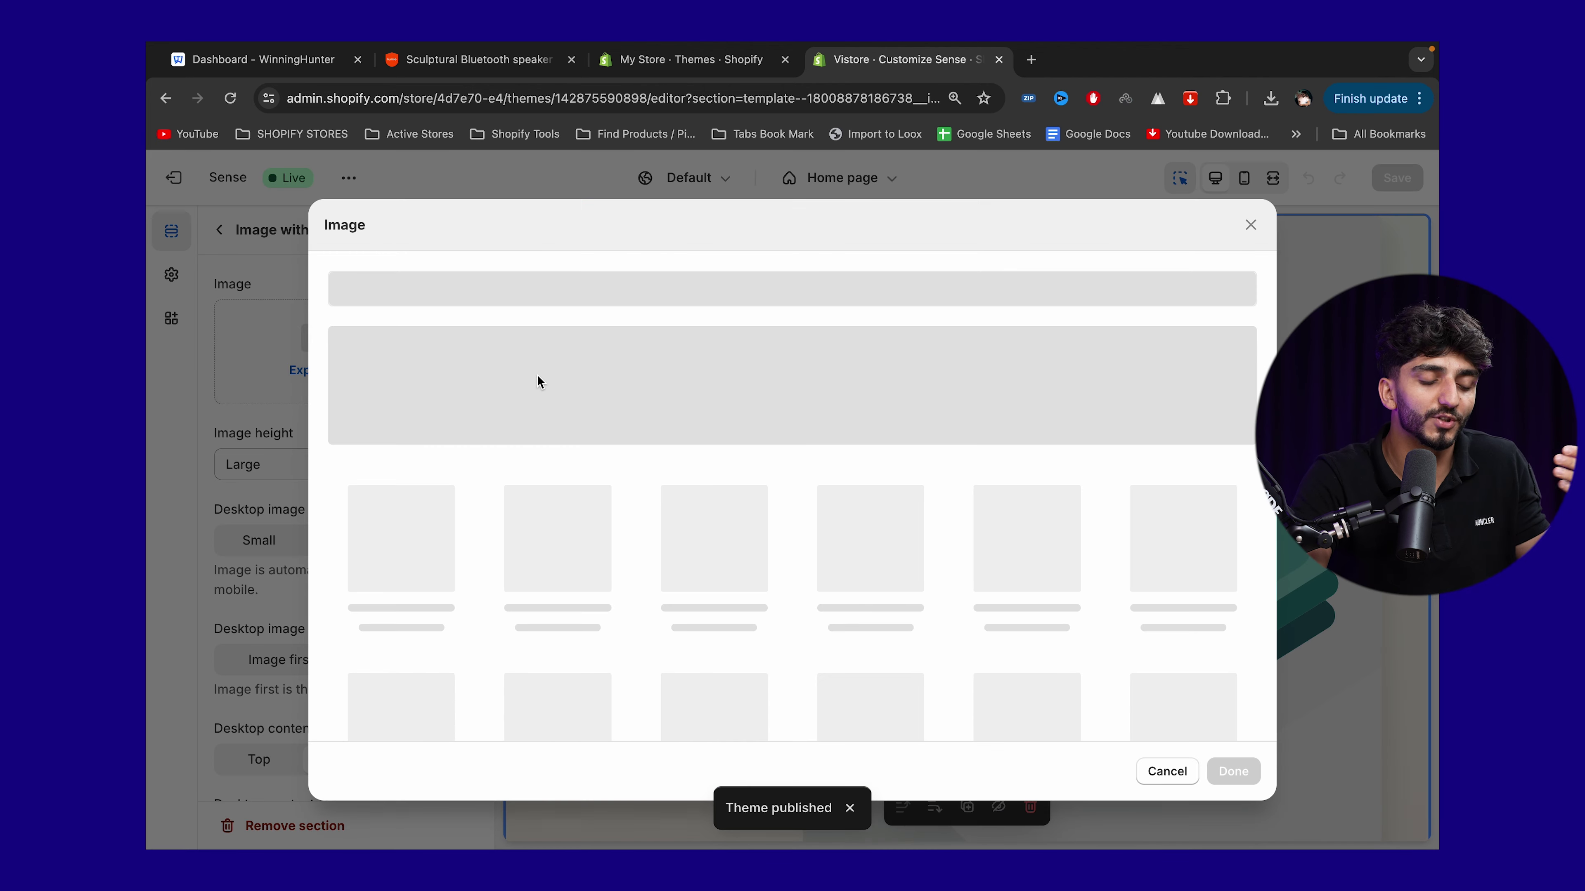
click(400, 543)
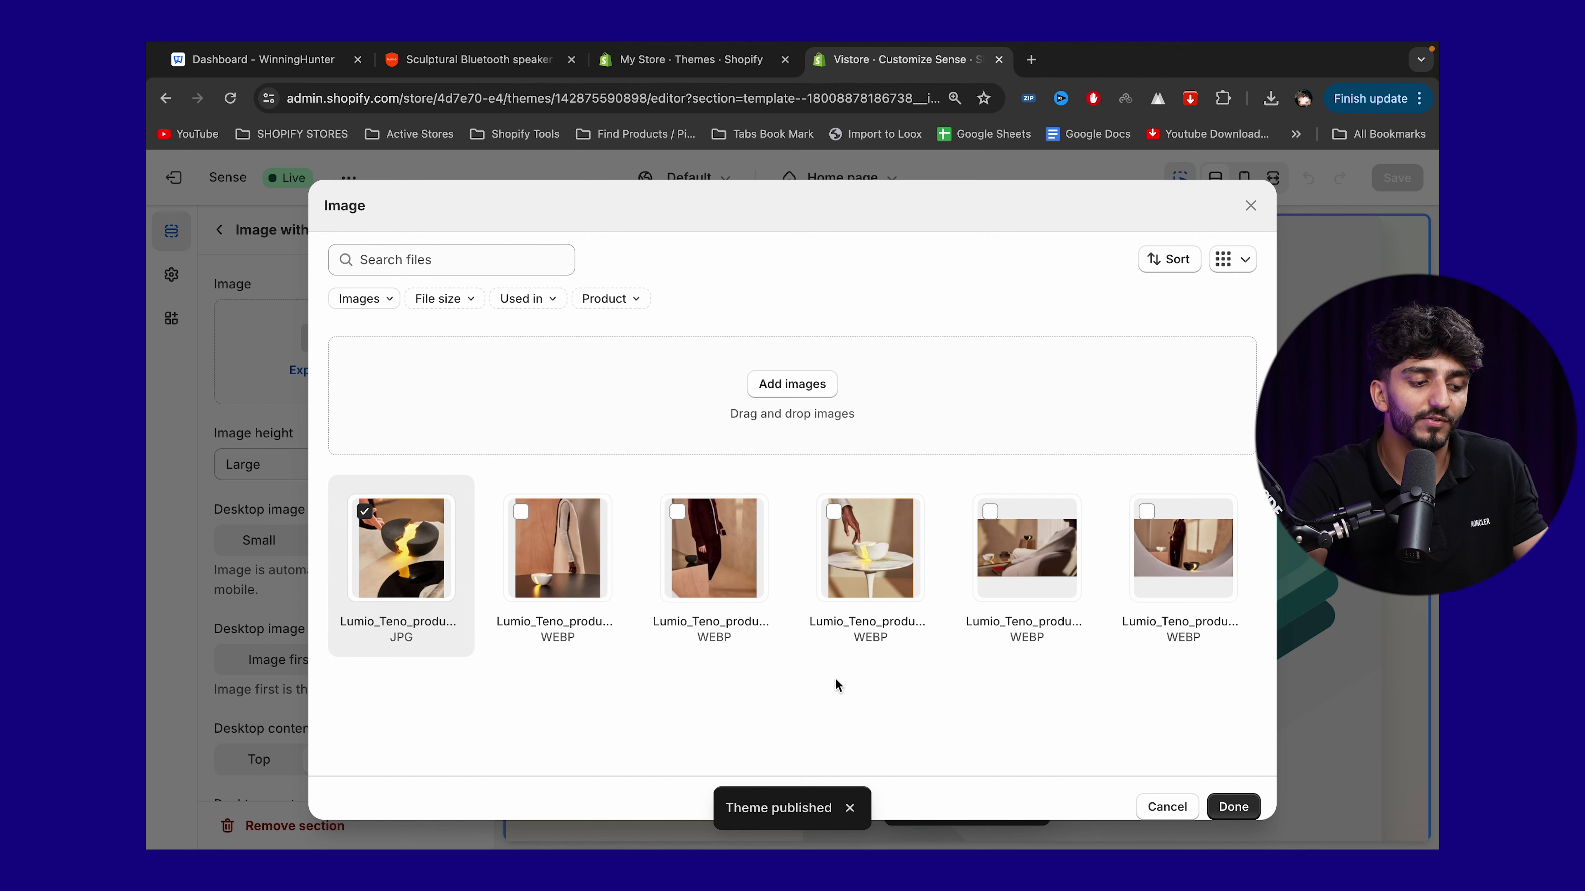
click(1233, 806)
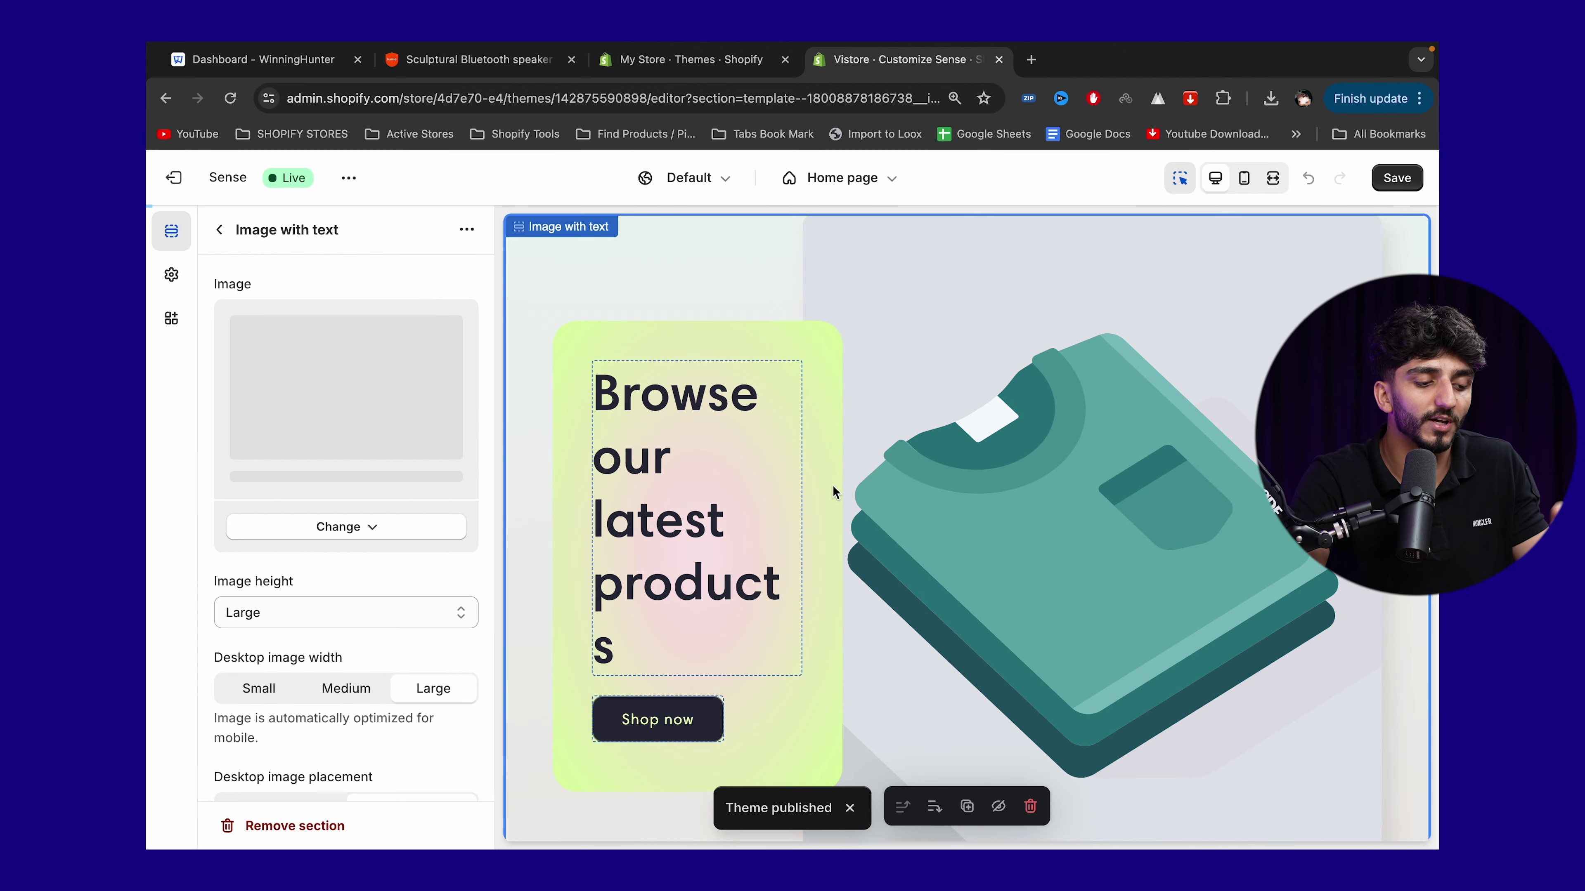
Step: Replace the Image with text heading with "Teno is a high-end audio speaker and lamp", copied from the Teno product description
click(699, 431)
click(422, 365)
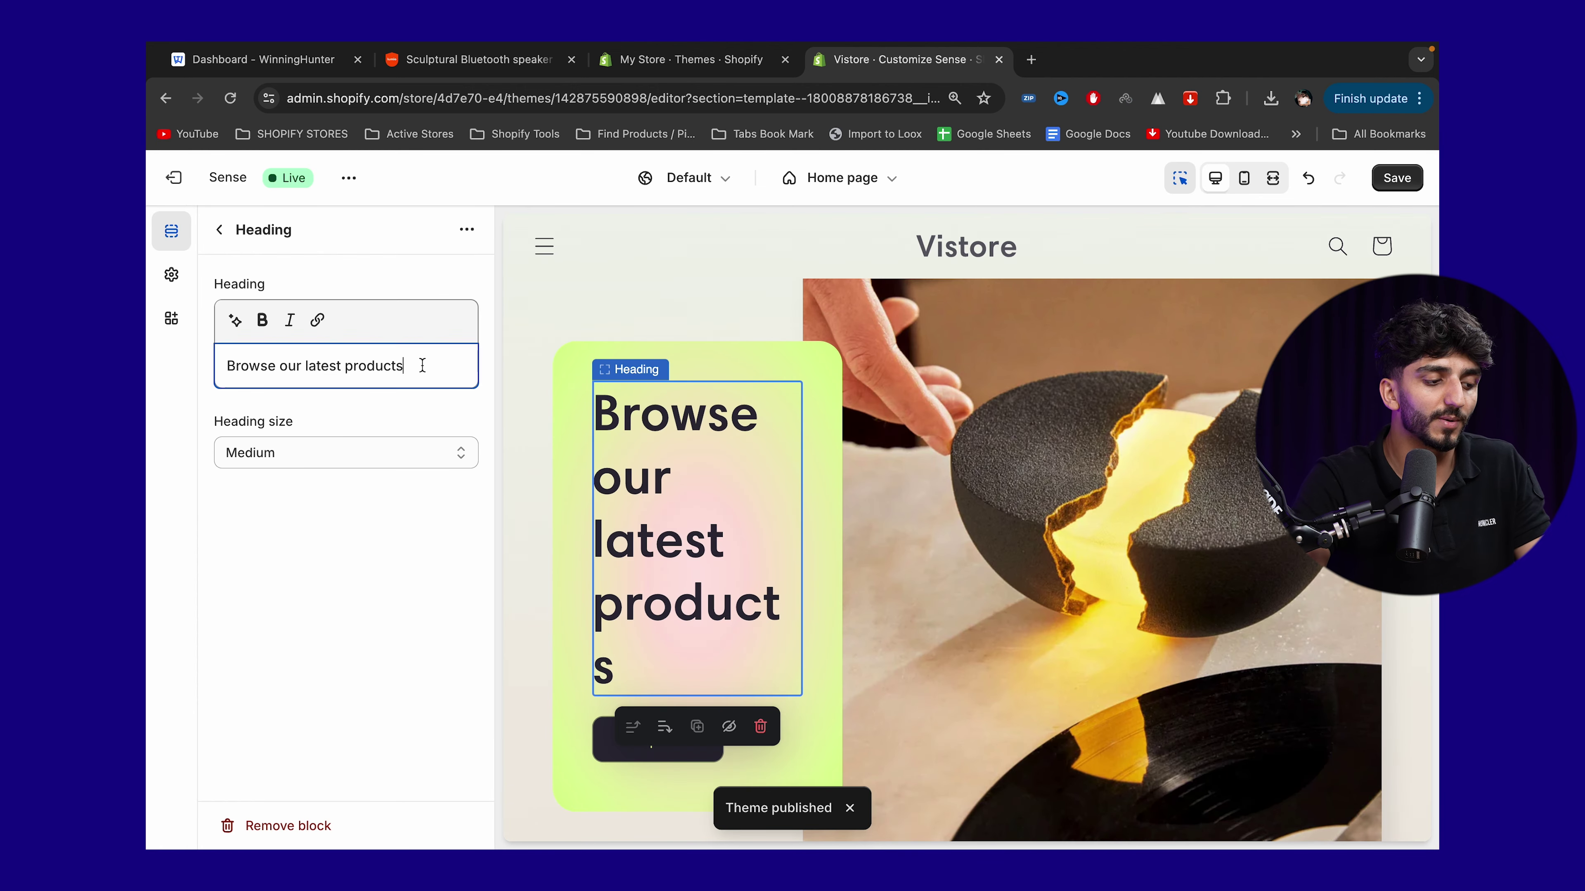
key(ctrl+shift+Tab)
click(290, 293)
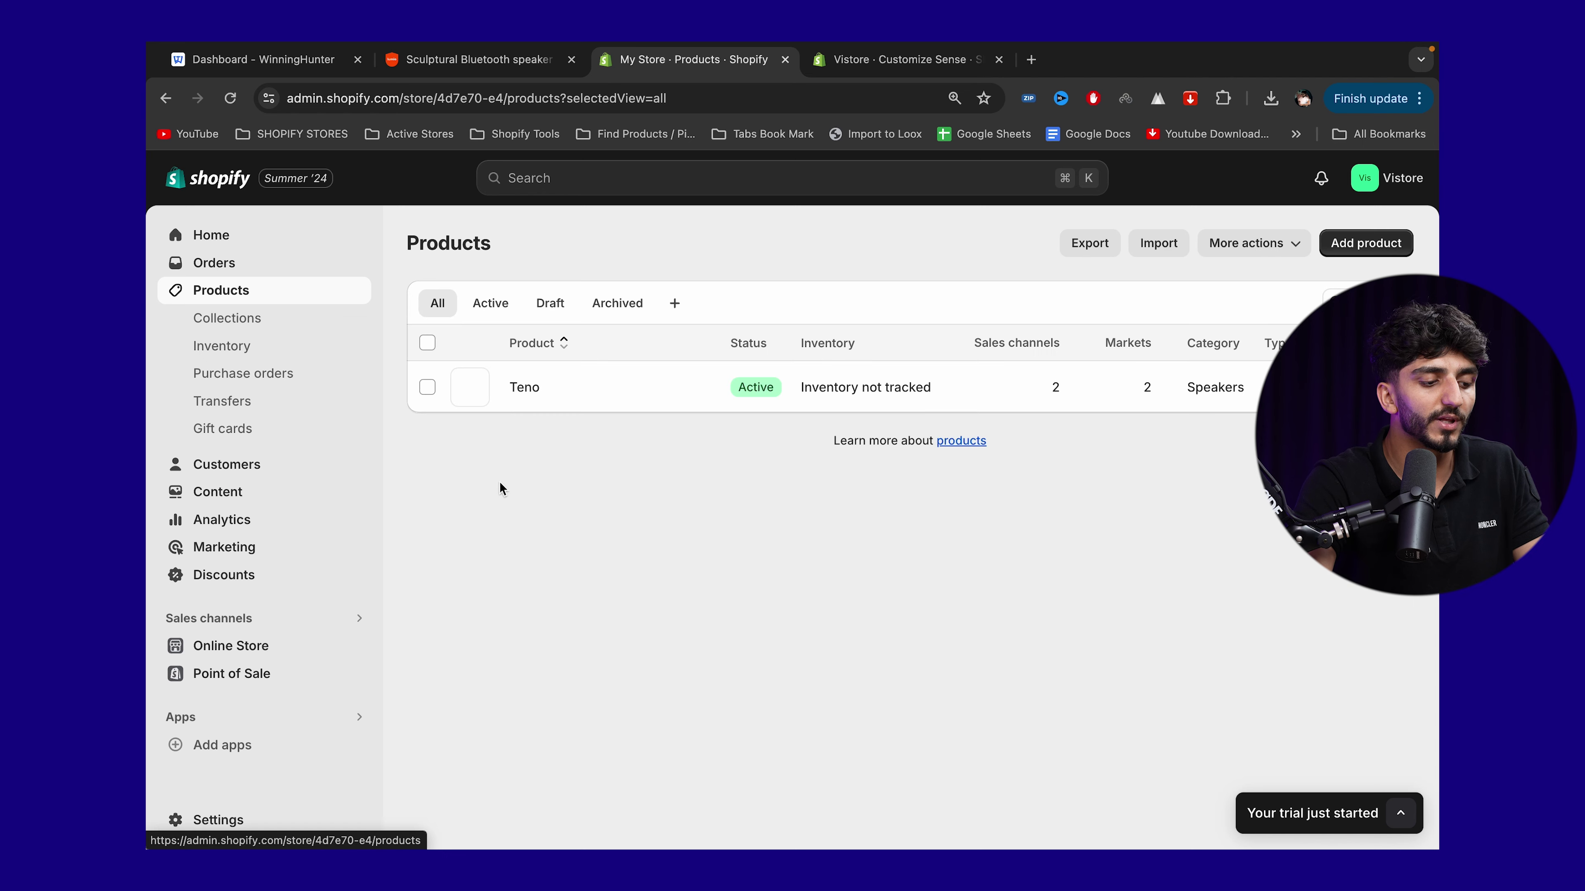
click(549, 388)
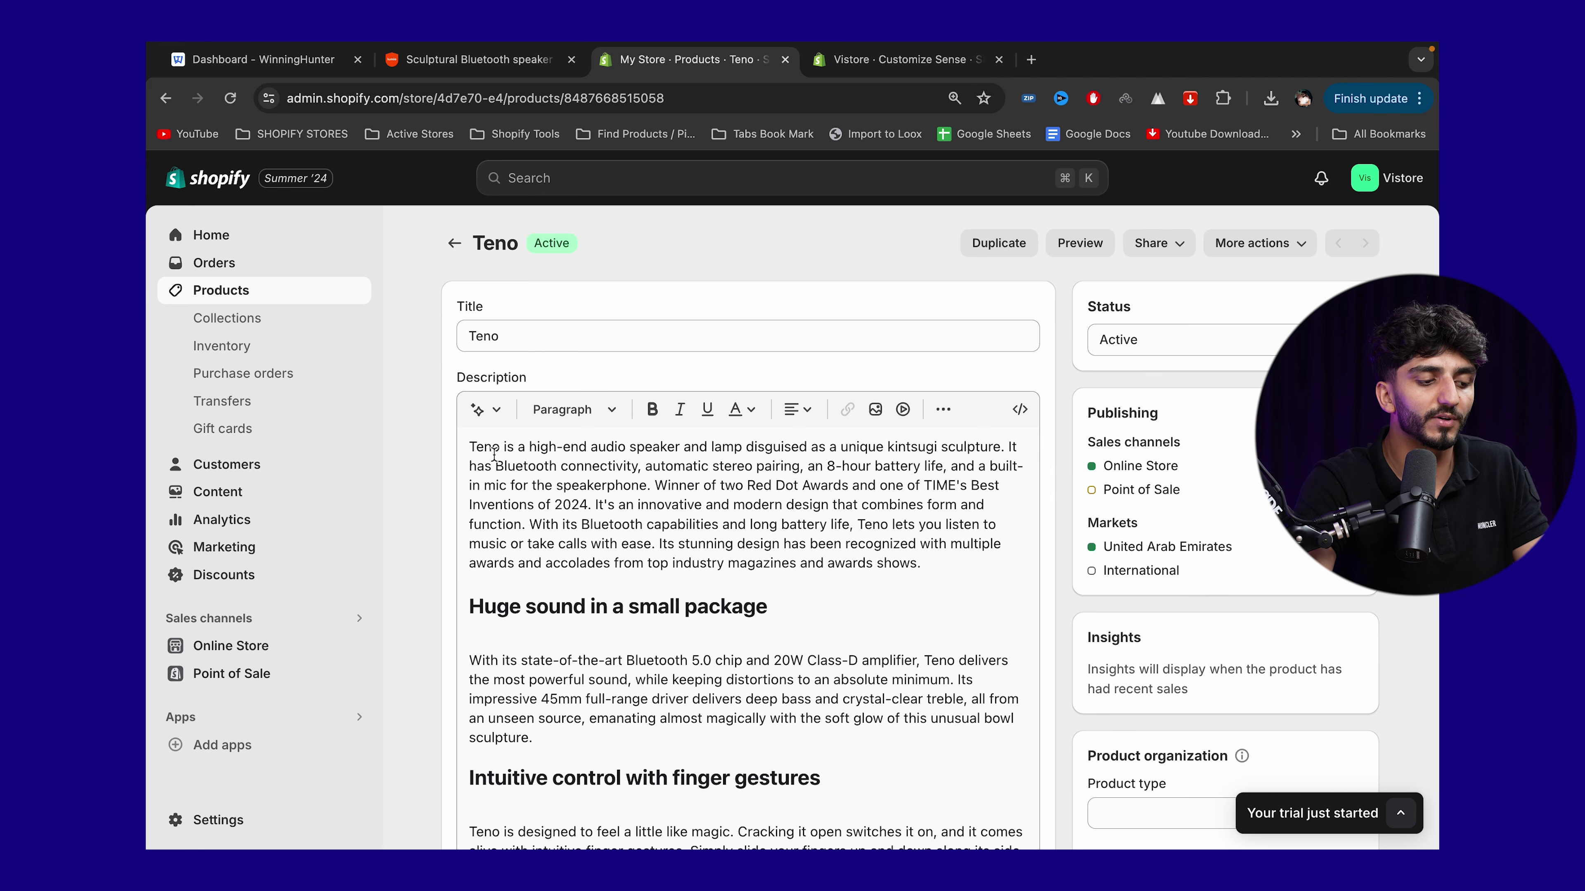
drag(470, 447, 742, 447)
key(super+c)
key(ctrl+Tab)
key(super+a)
key(super+v)
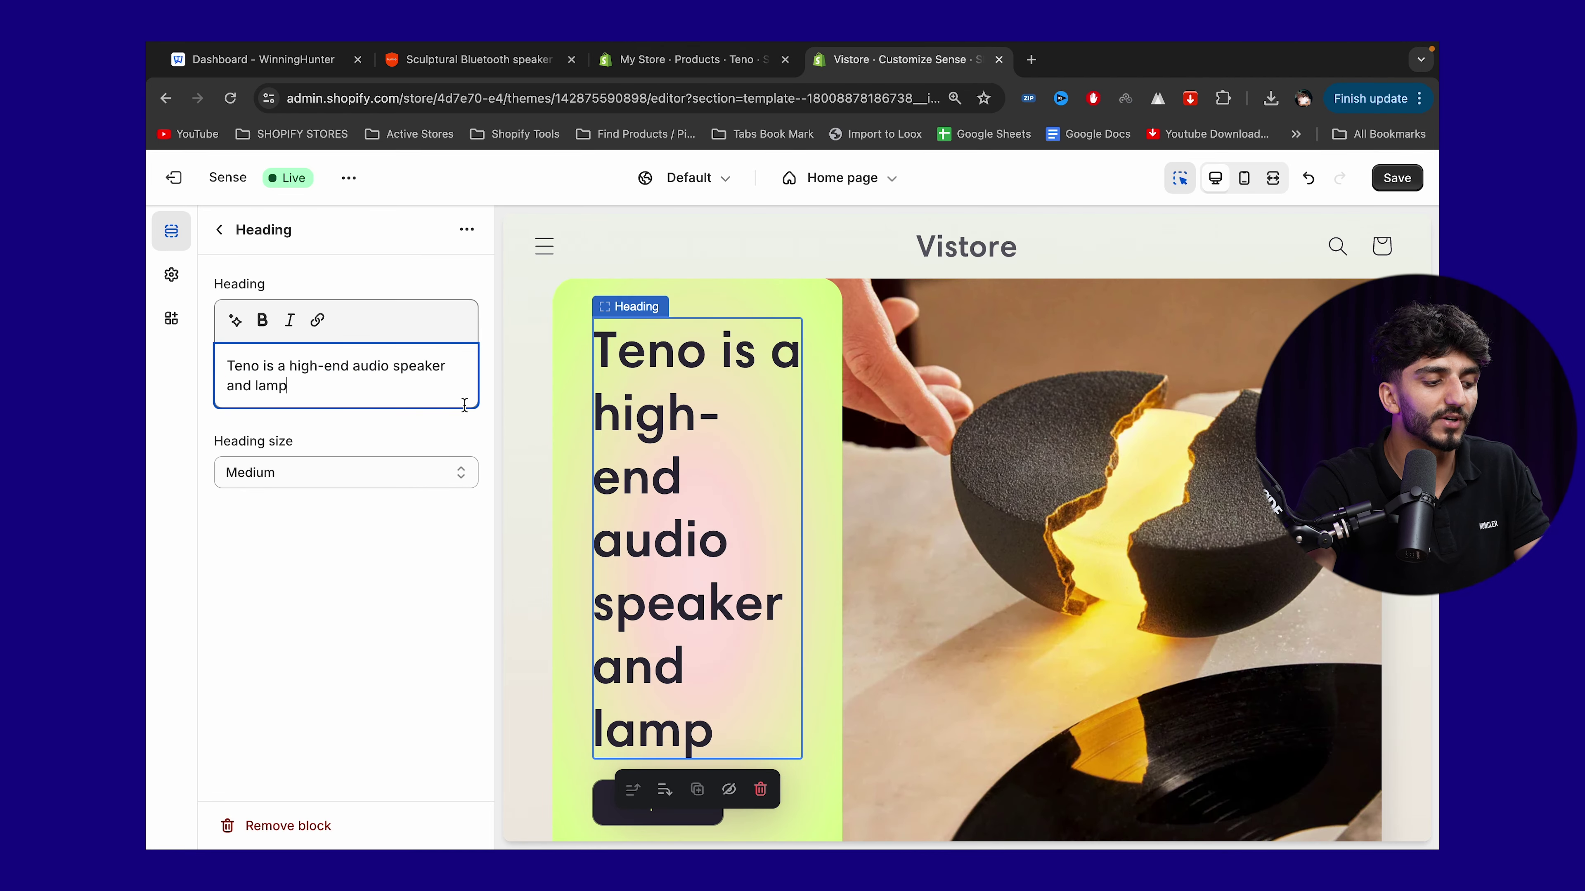
Step: Make the whole heading bold, set its heading size to Small, and save the theme
key(super+a)
click(262, 320)
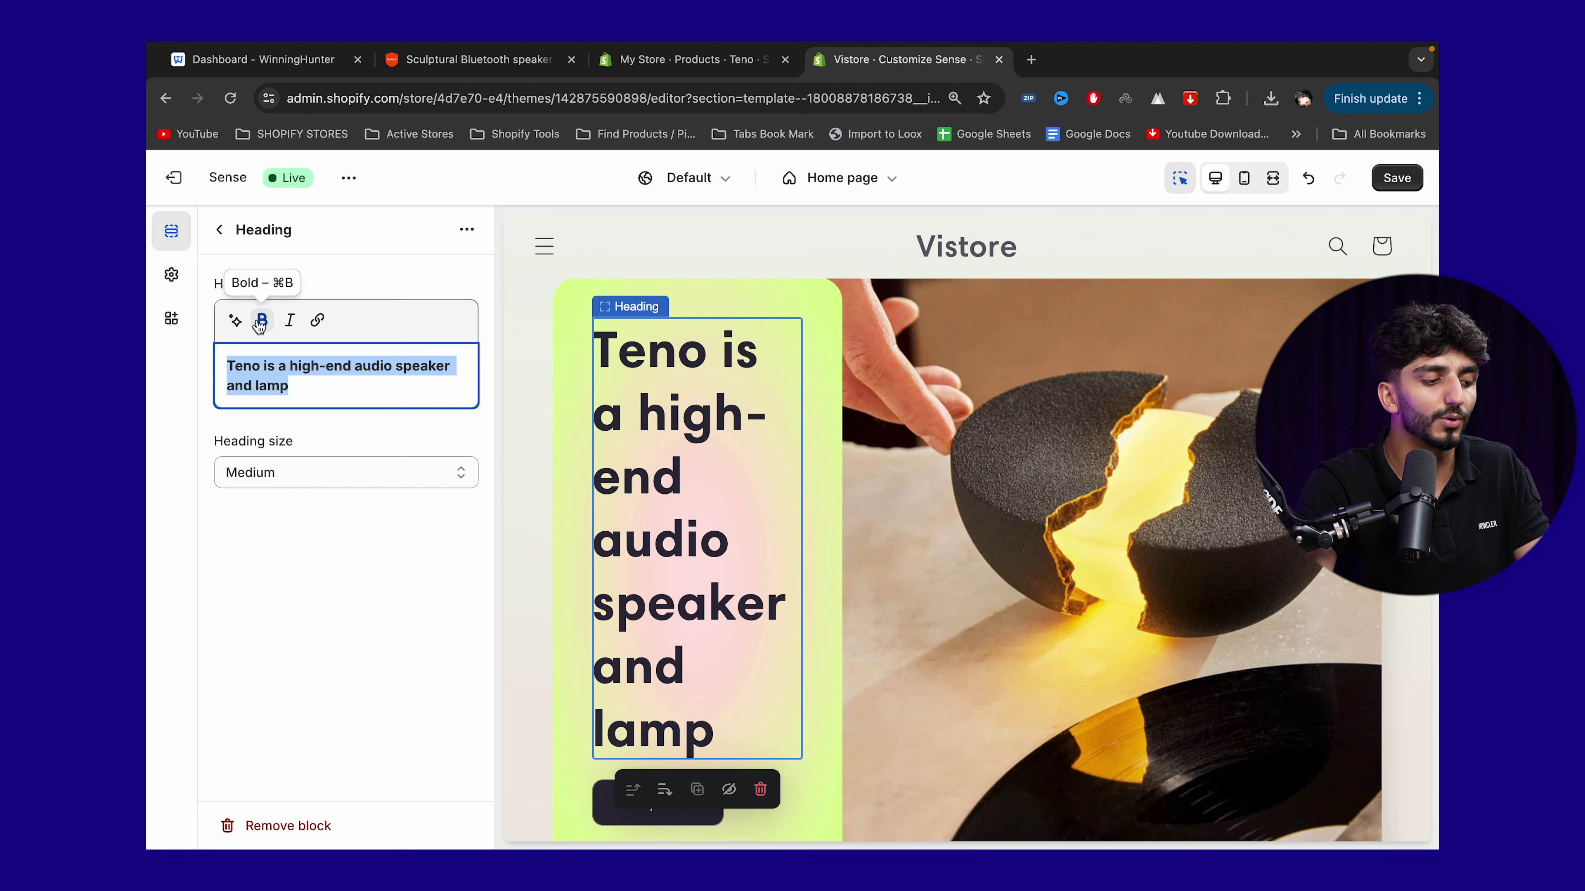
click(261, 462)
click(262, 461)
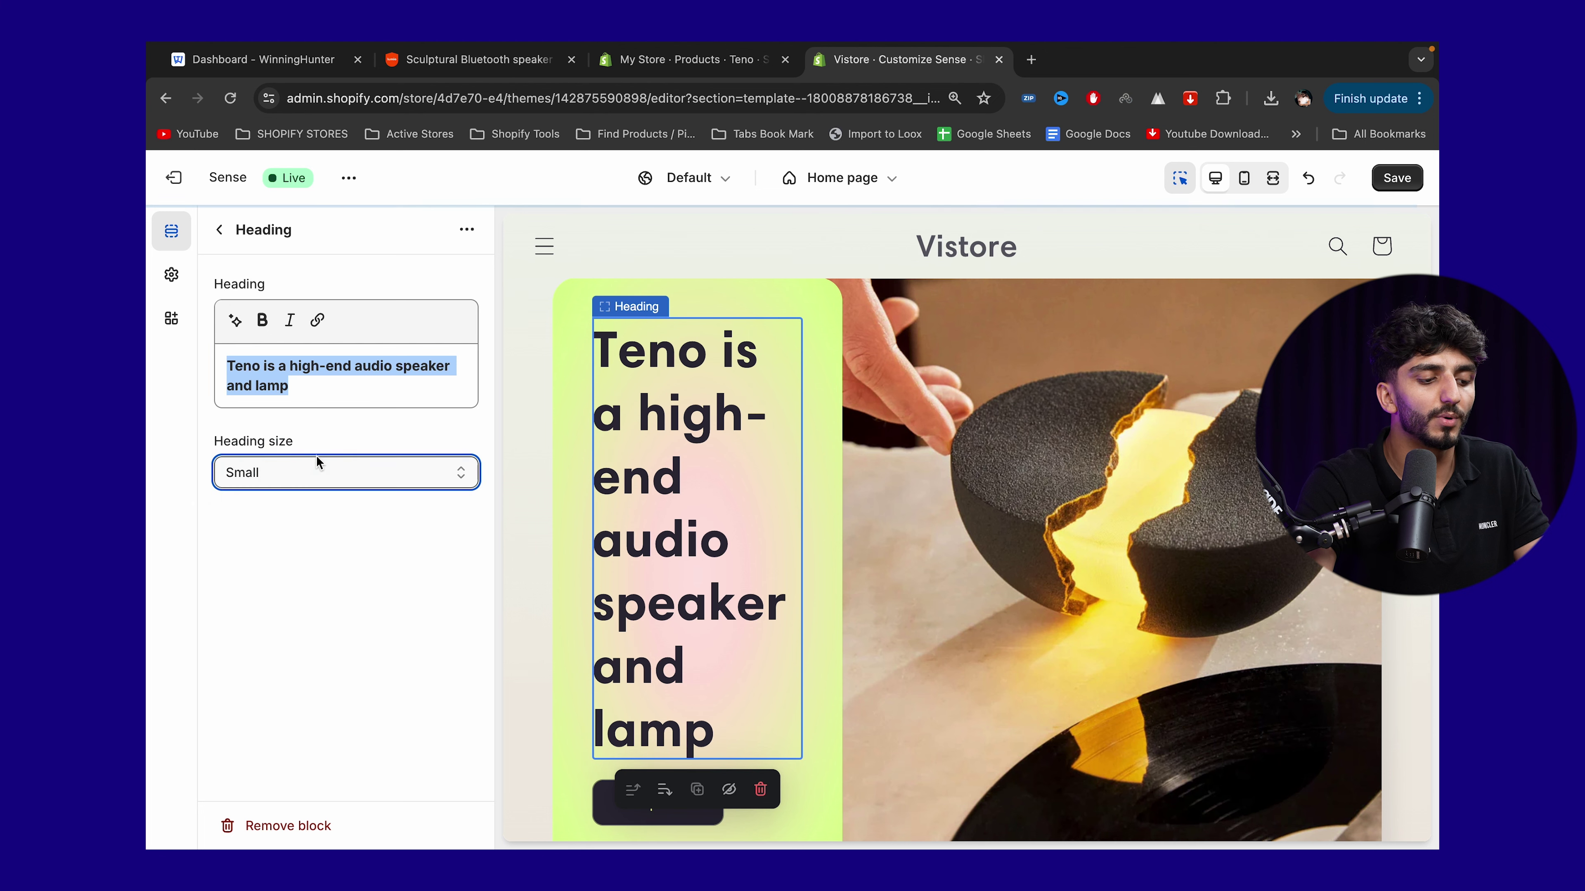
click(1391, 182)
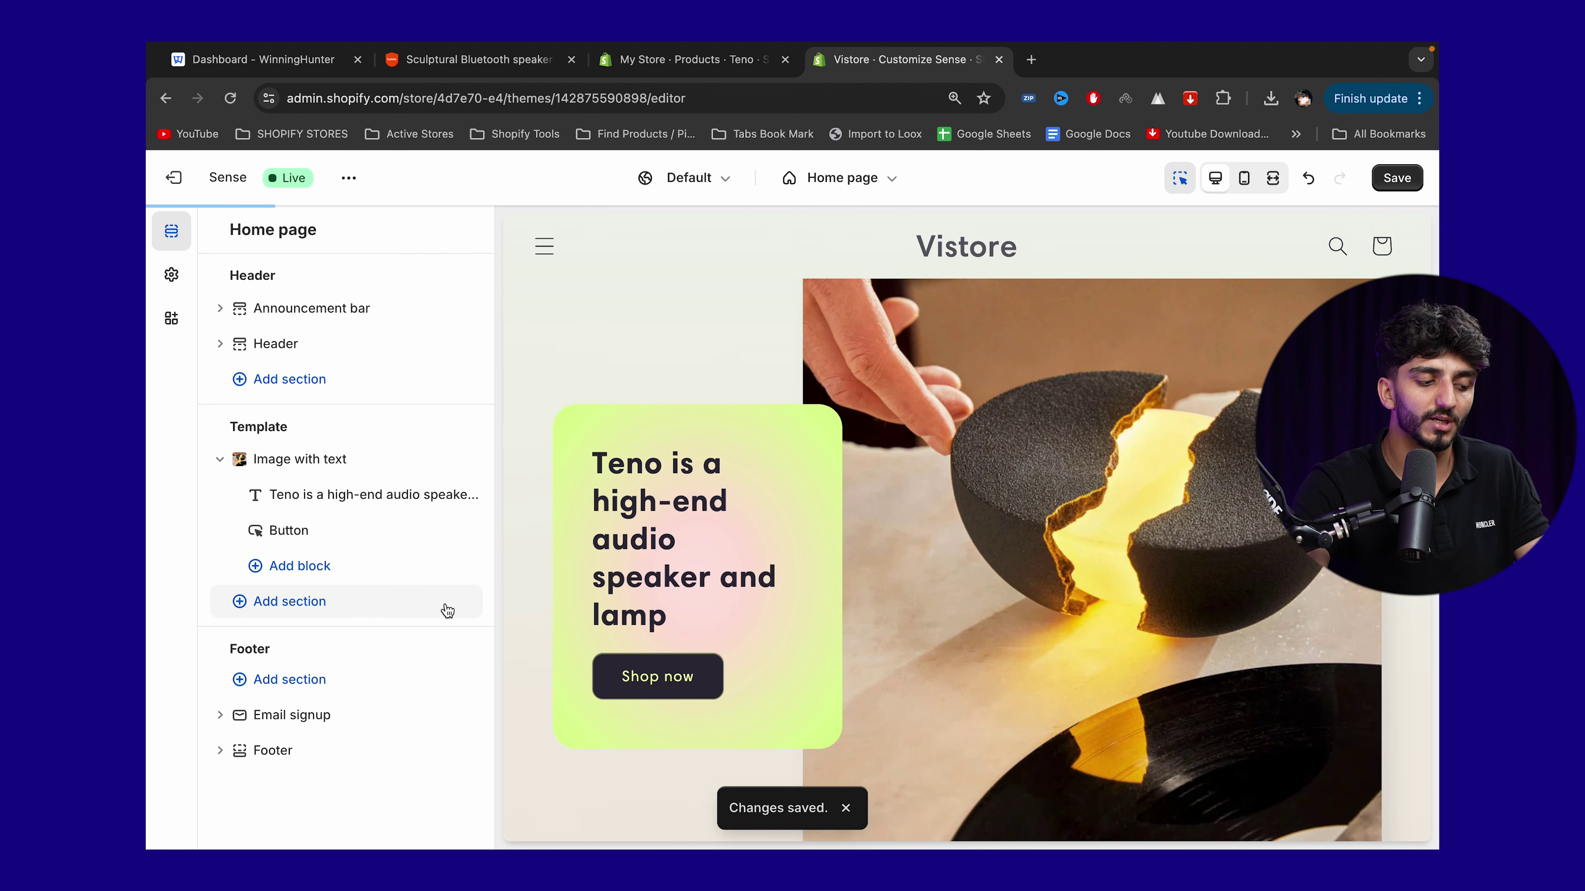
Step: Add a Featured product section below Image with text on the home page and assign the Teno product to it
click(334, 602)
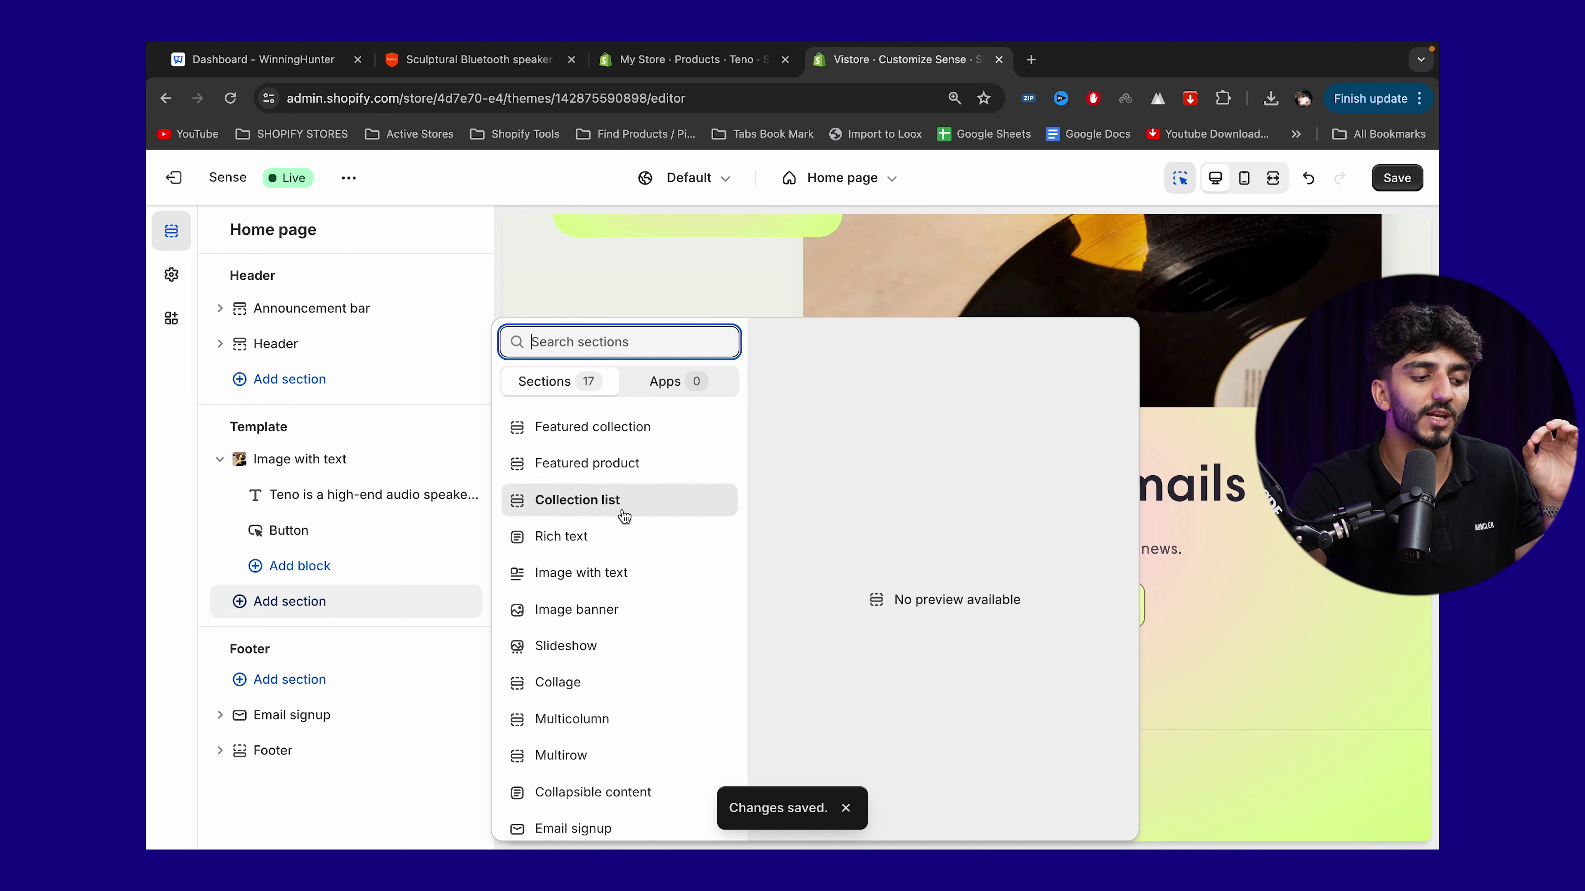
click(623, 475)
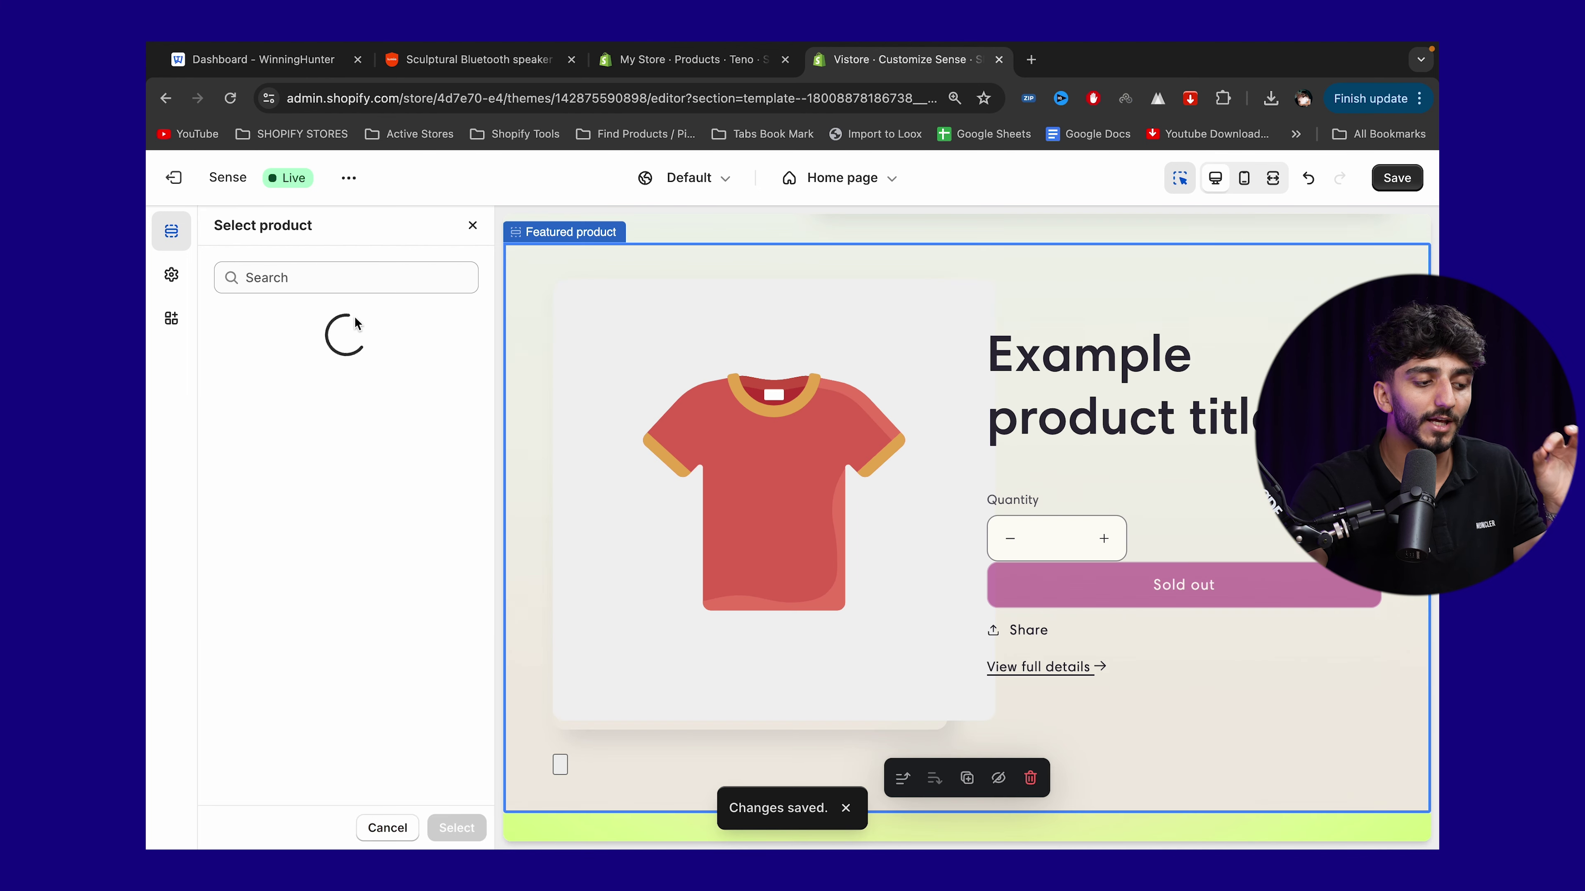
click(341, 392)
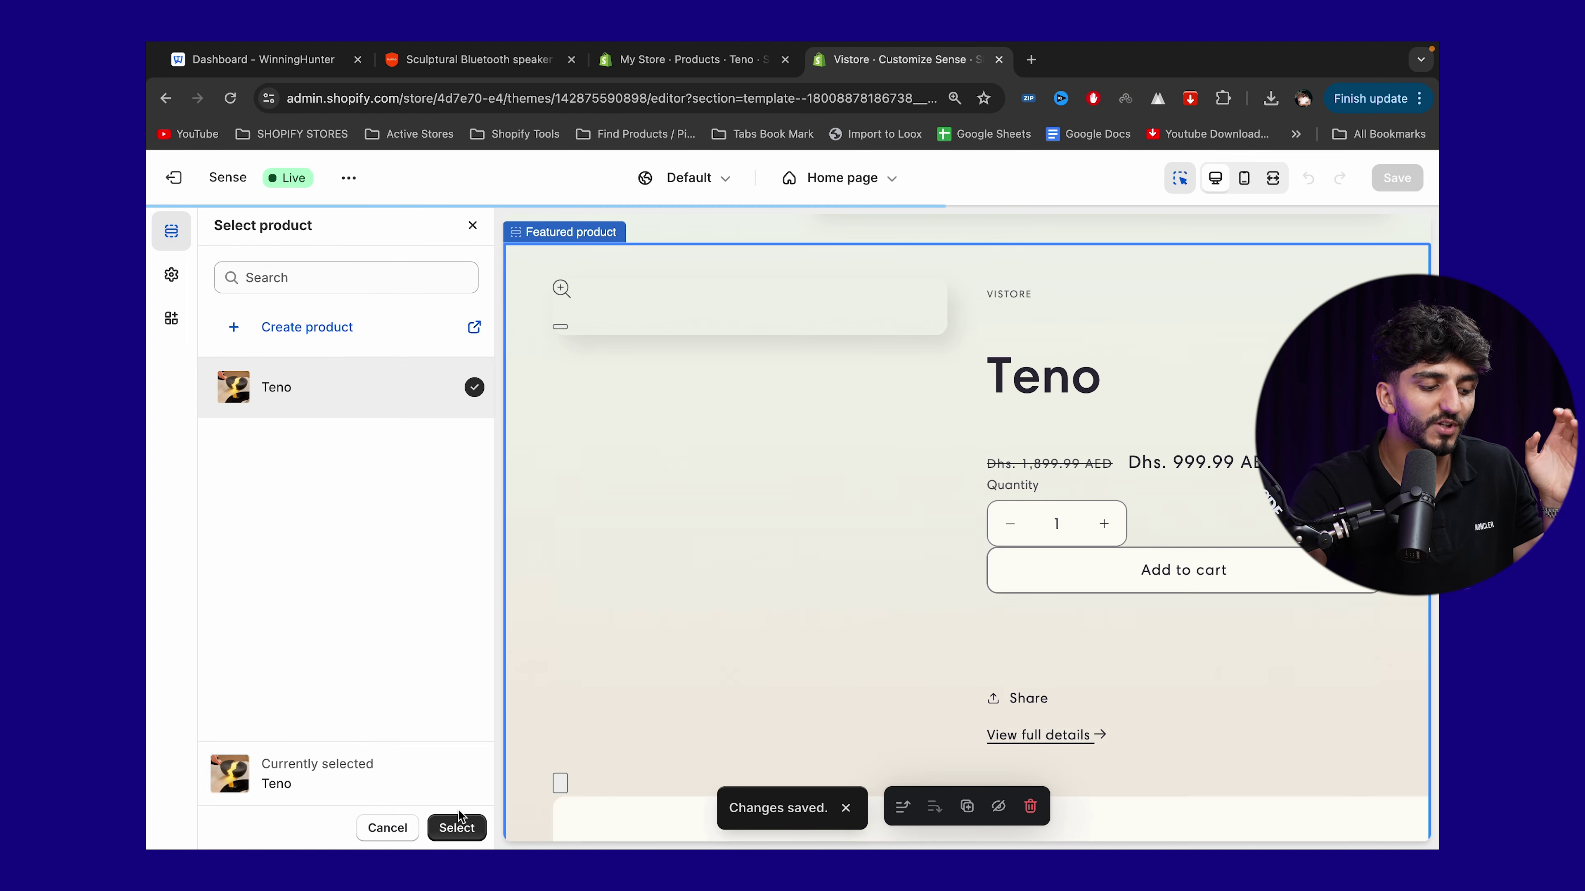
click(454, 827)
scroll(929, 568, up, 10)
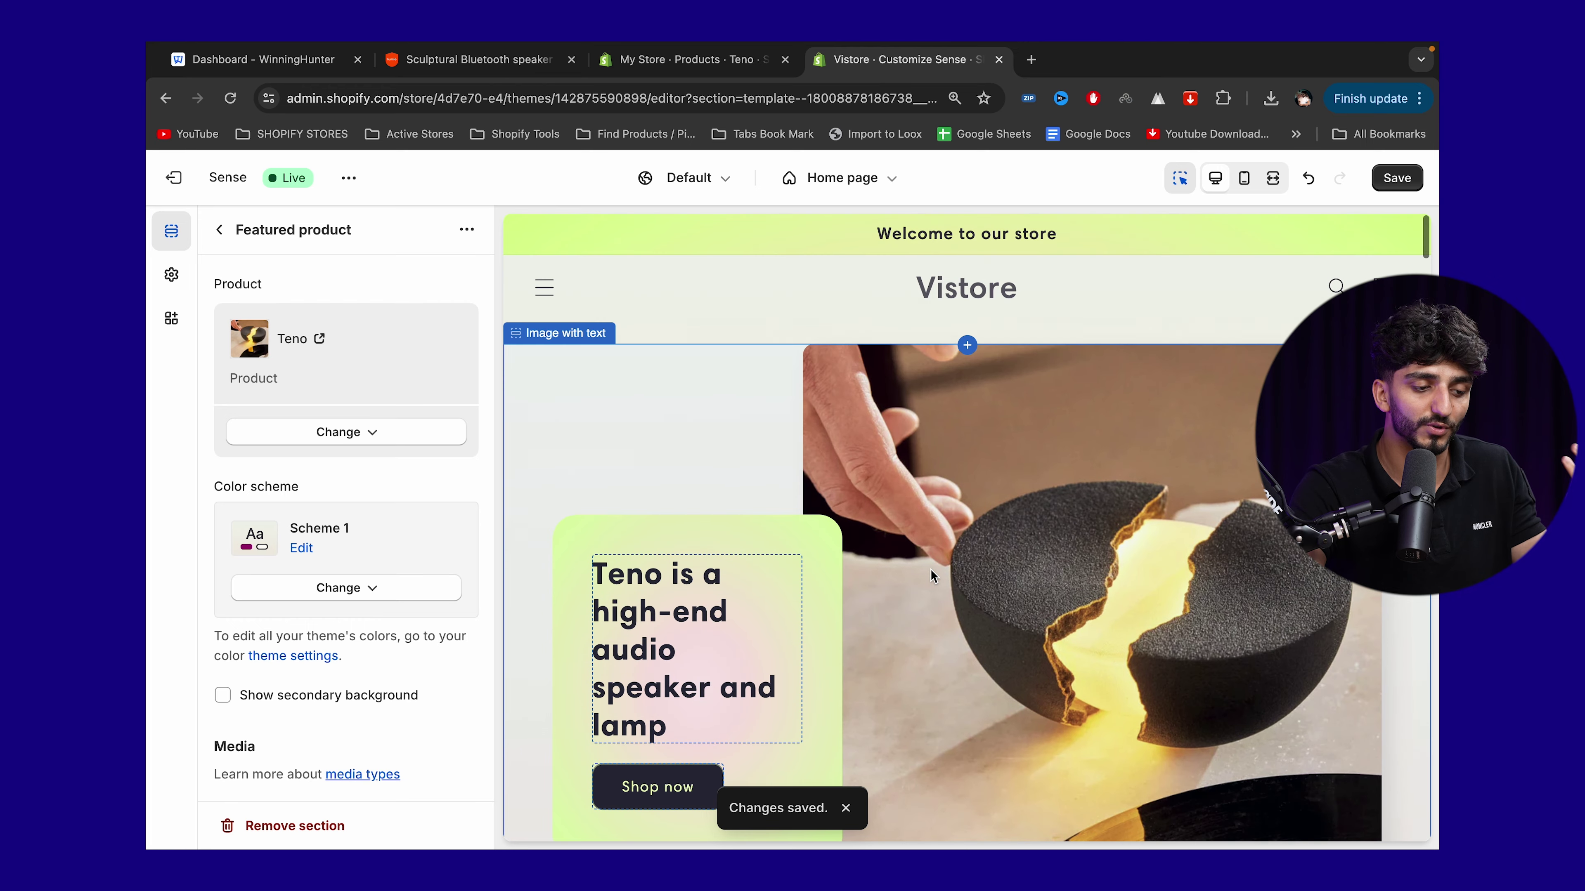
Step: Set the Image with text section's color scheme to Scheme 3 and its container color scheme to Scheme 4, and save
click(172, 278)
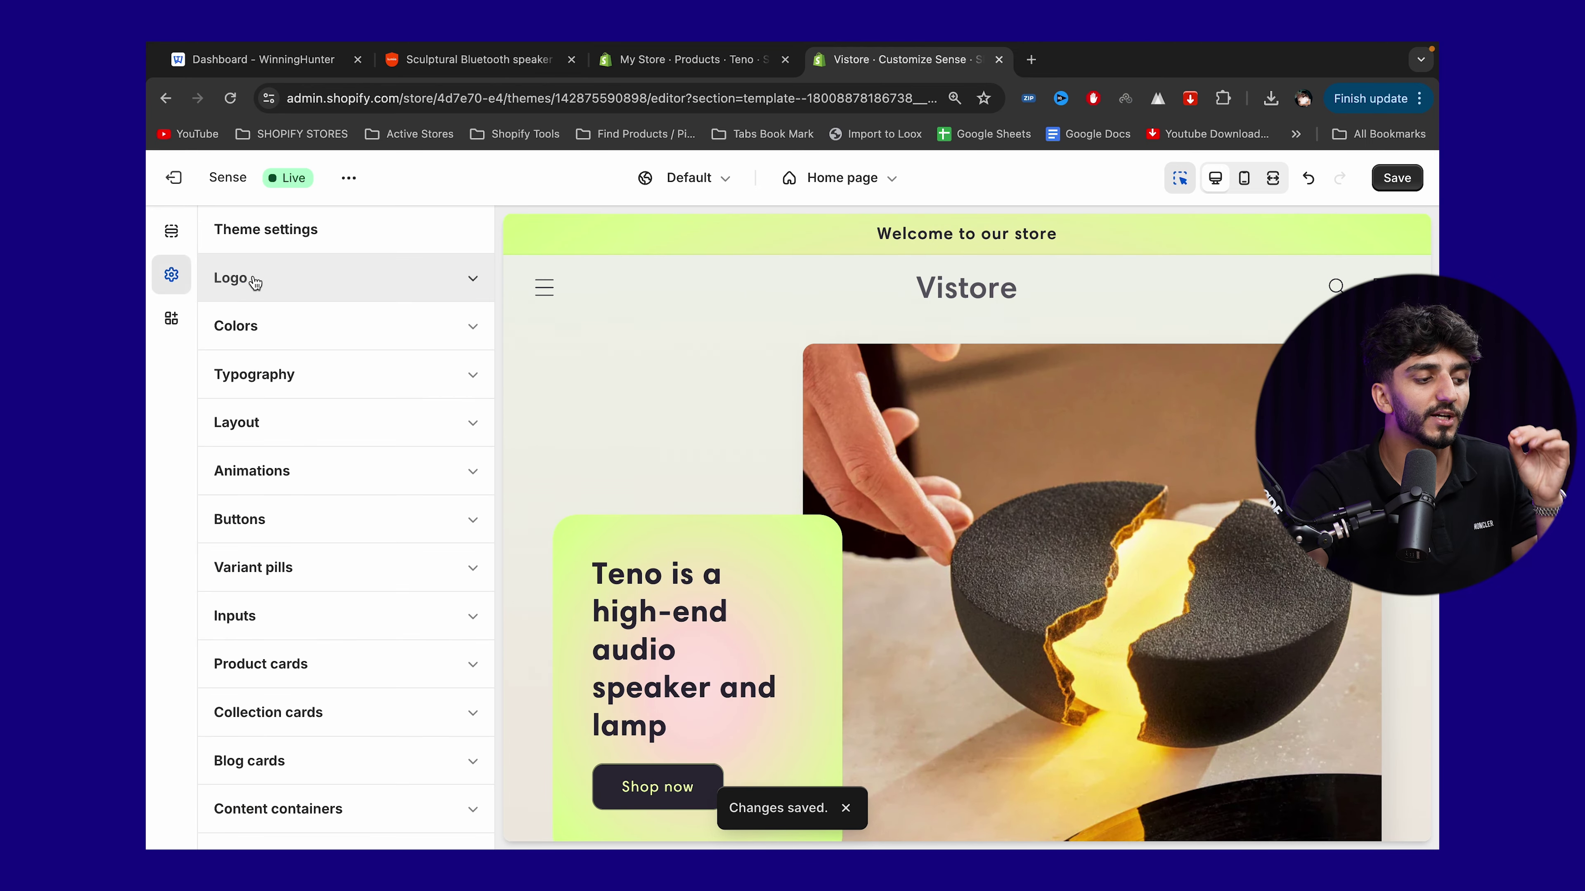
click(306, 323)
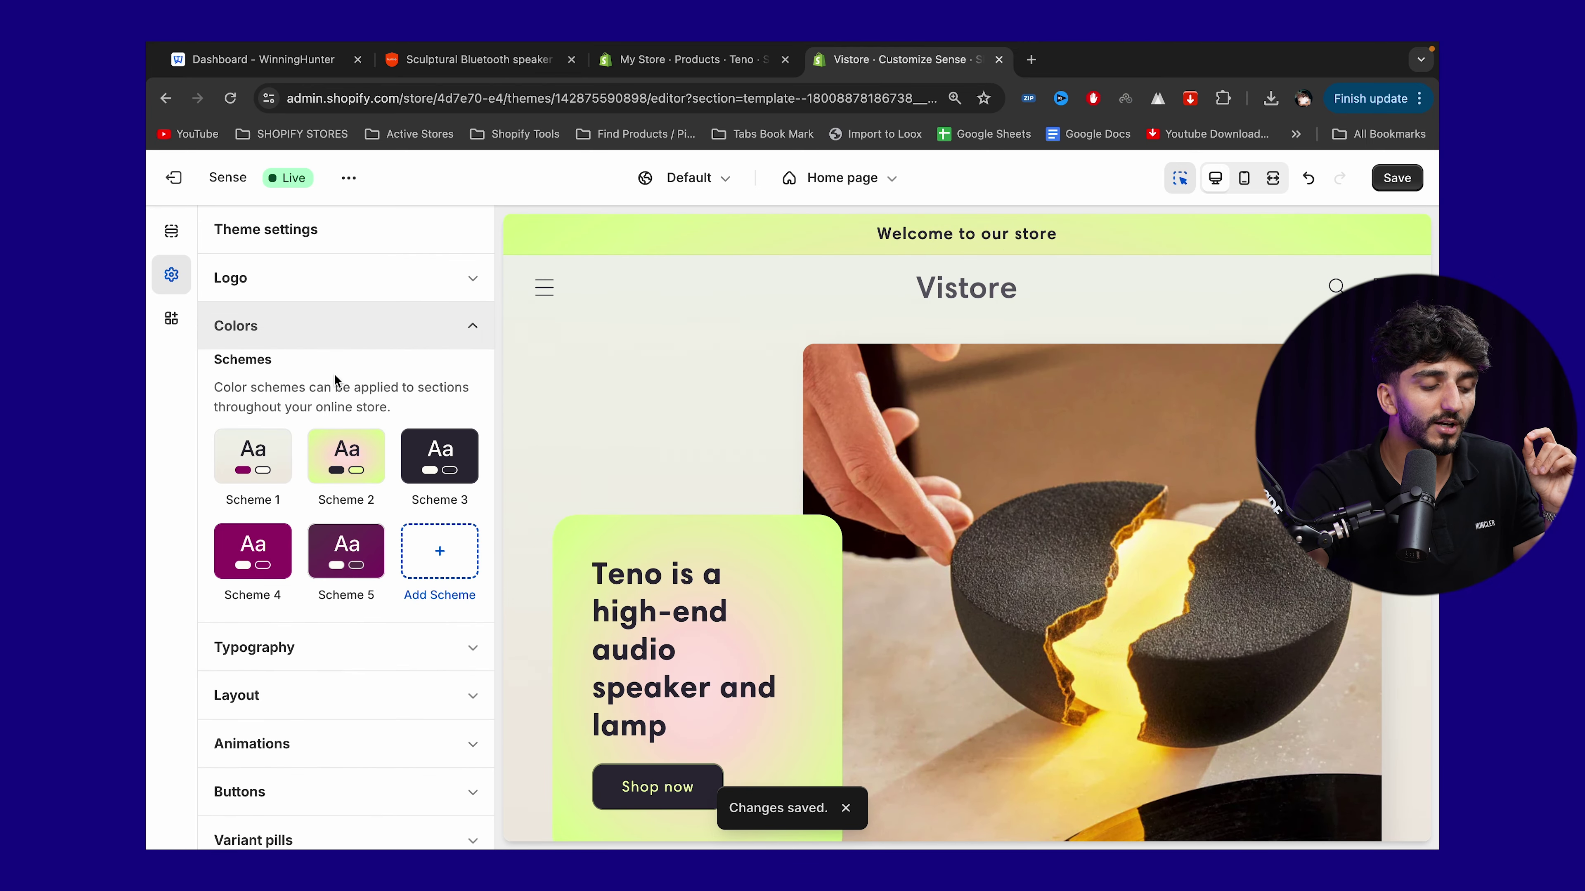
click(250, 558)
click(738, 521)
scroll(738, 522, down, 5)
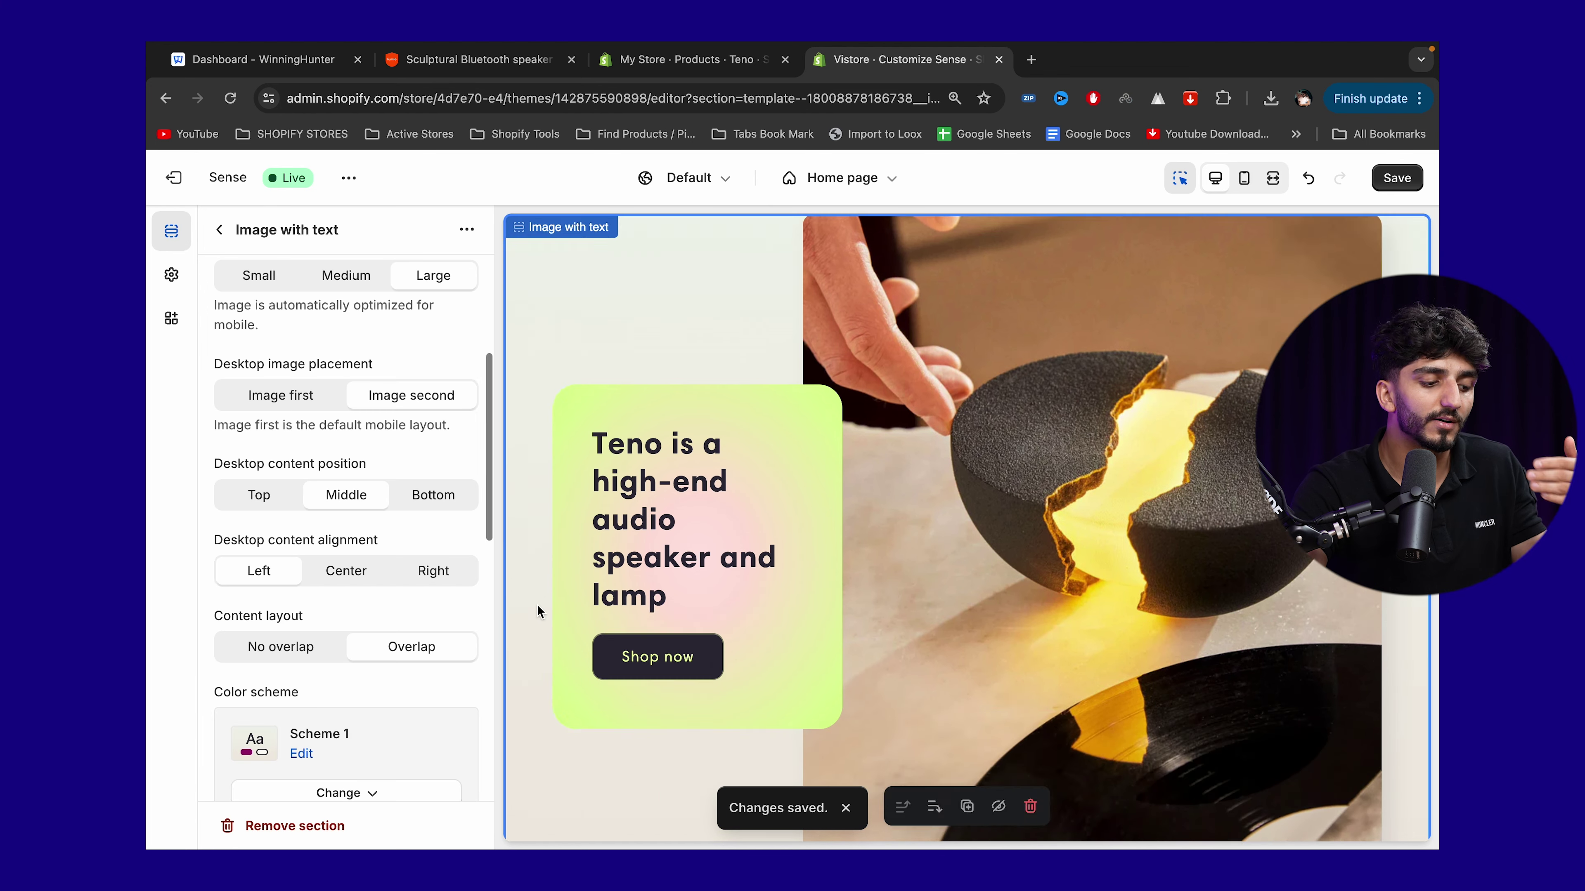
scroll(426, 679, down, 3)
click(347, 620)
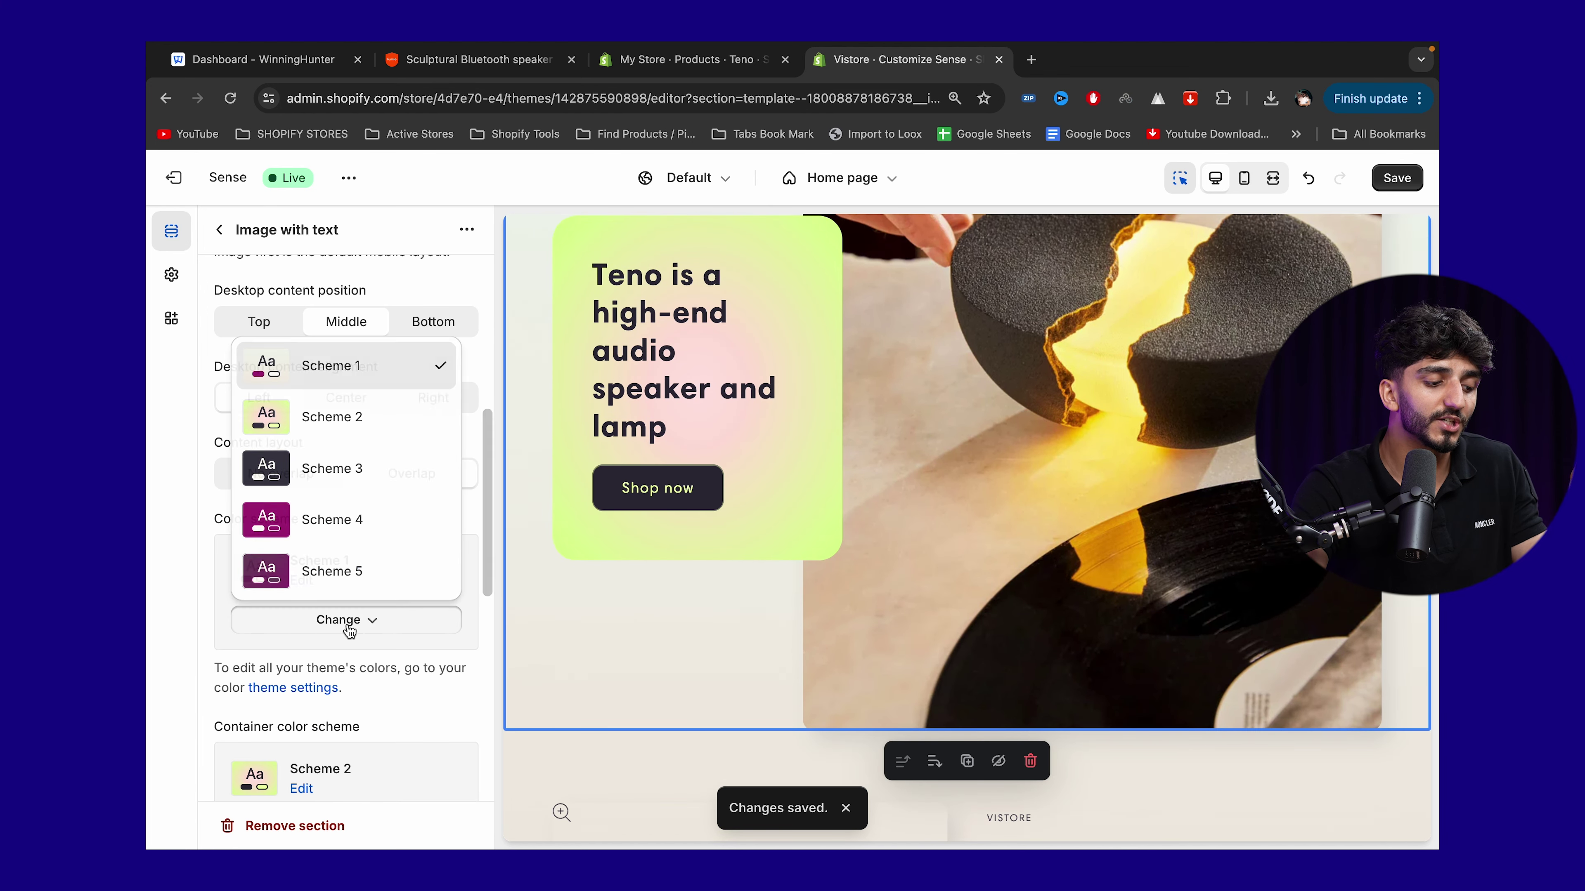
scroll(378, 752, down, 3)
click(357, 703)
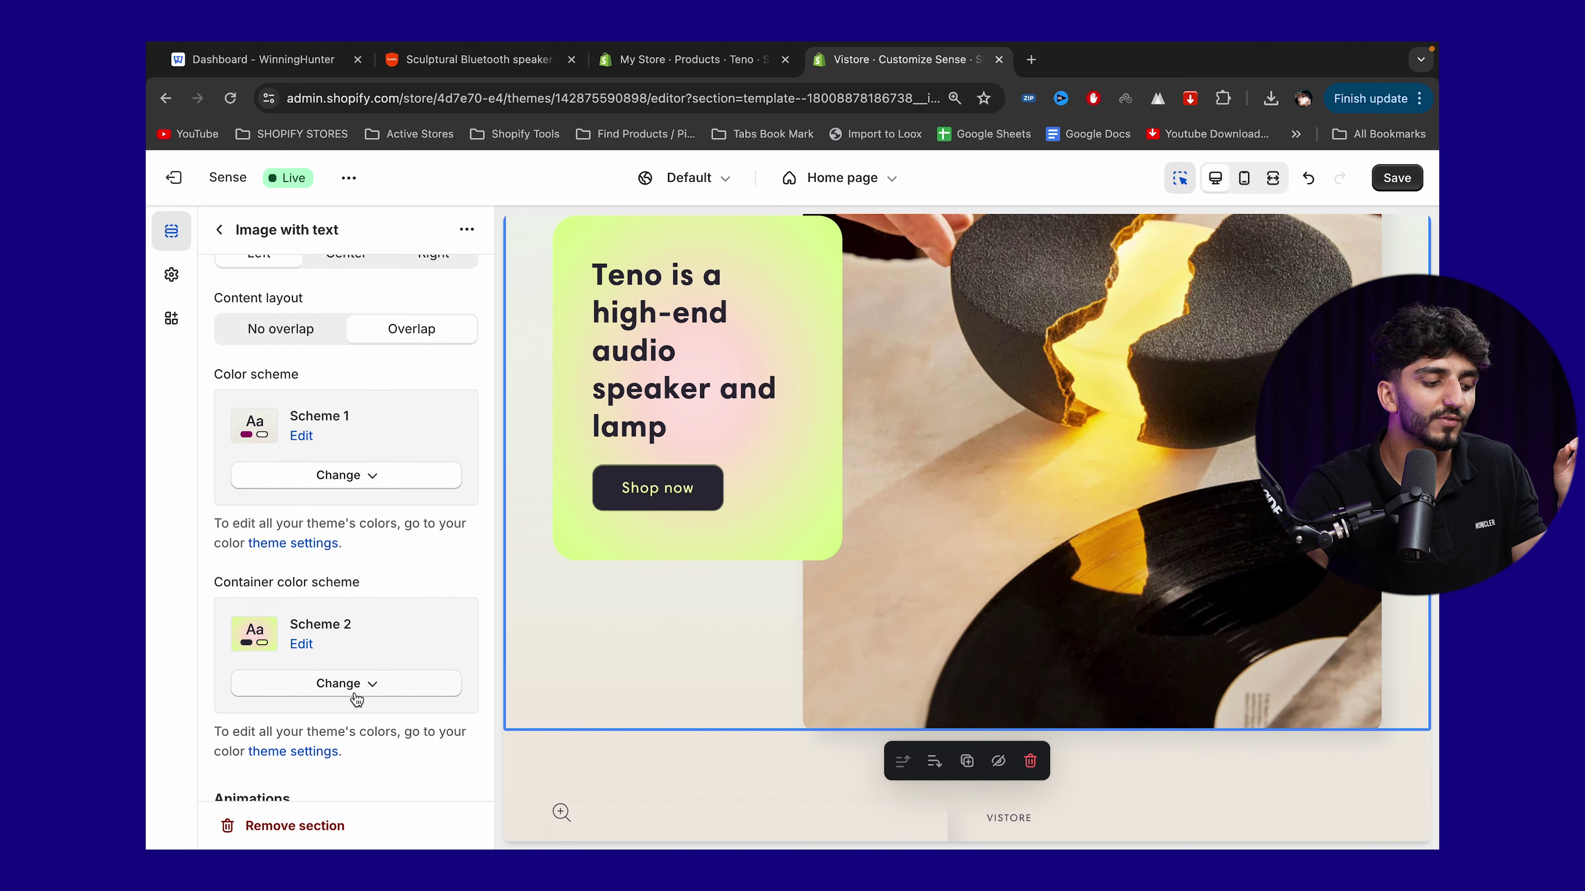
click(354, 684)
click(319, 582)
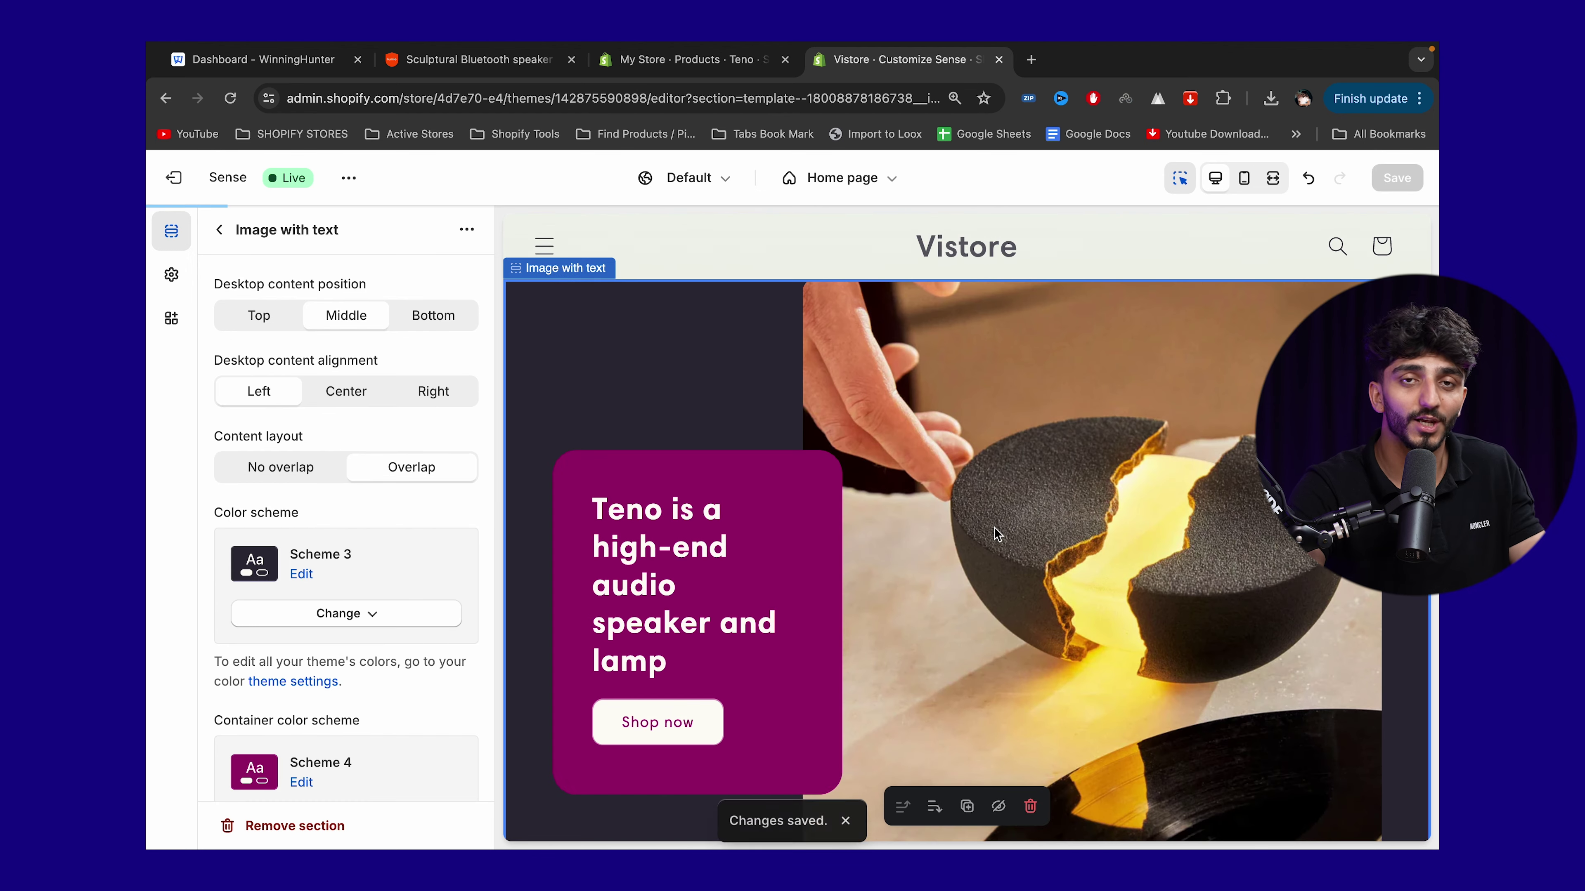
Step: Review the home page preview from the Image with text section down to the email signup
scroll(995, 534, down, 8)
scroll(993, 526, down, 10)
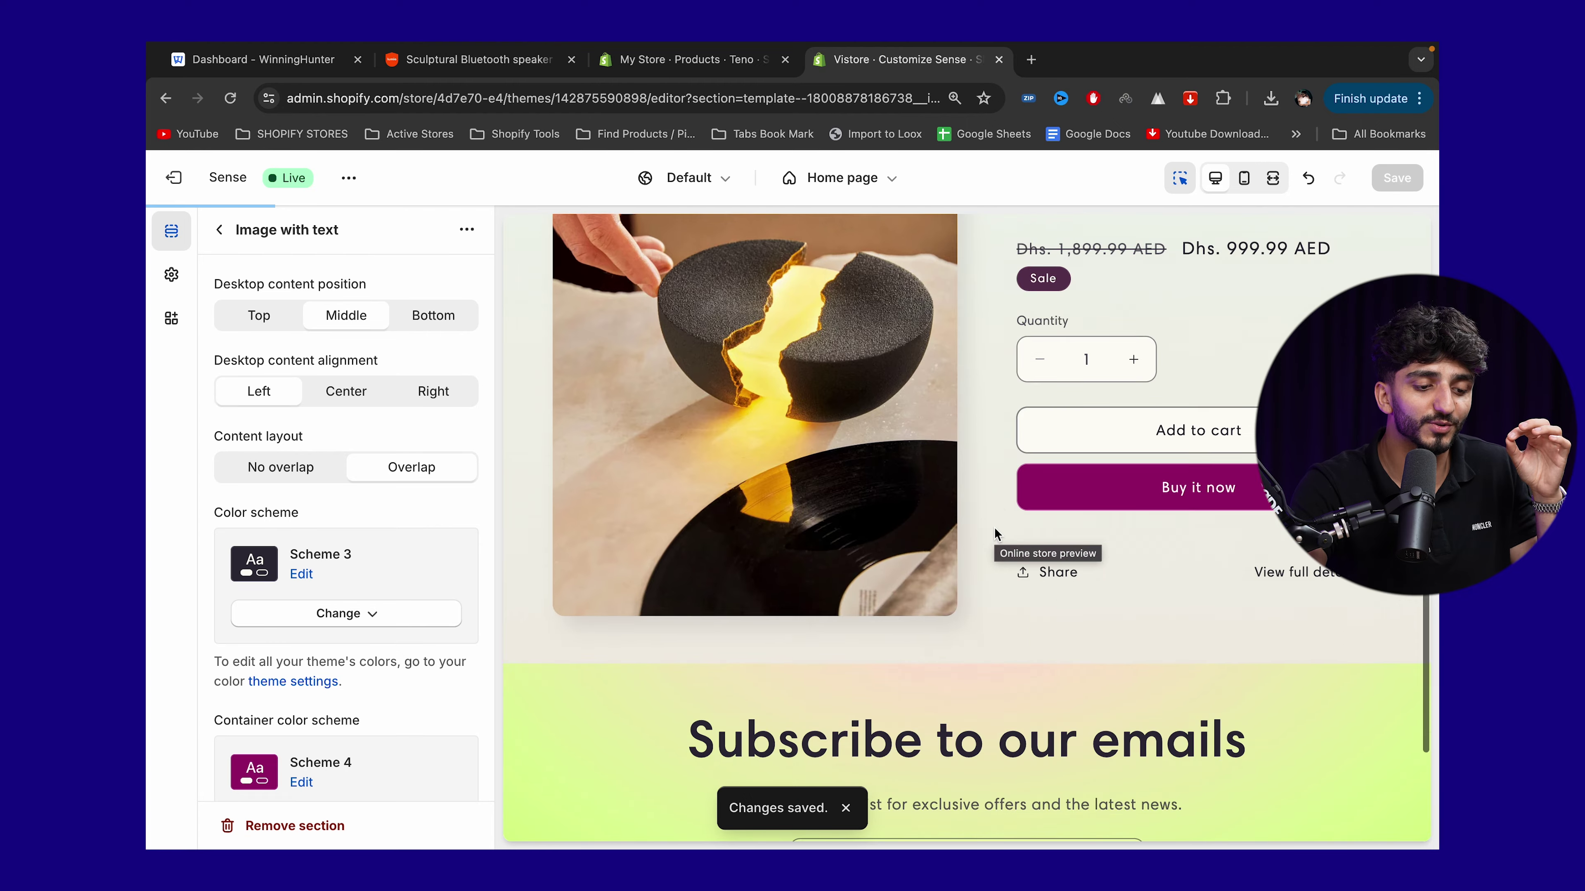
scroll(991, 487, up, 15)
scroll(965, 493, up, 3)
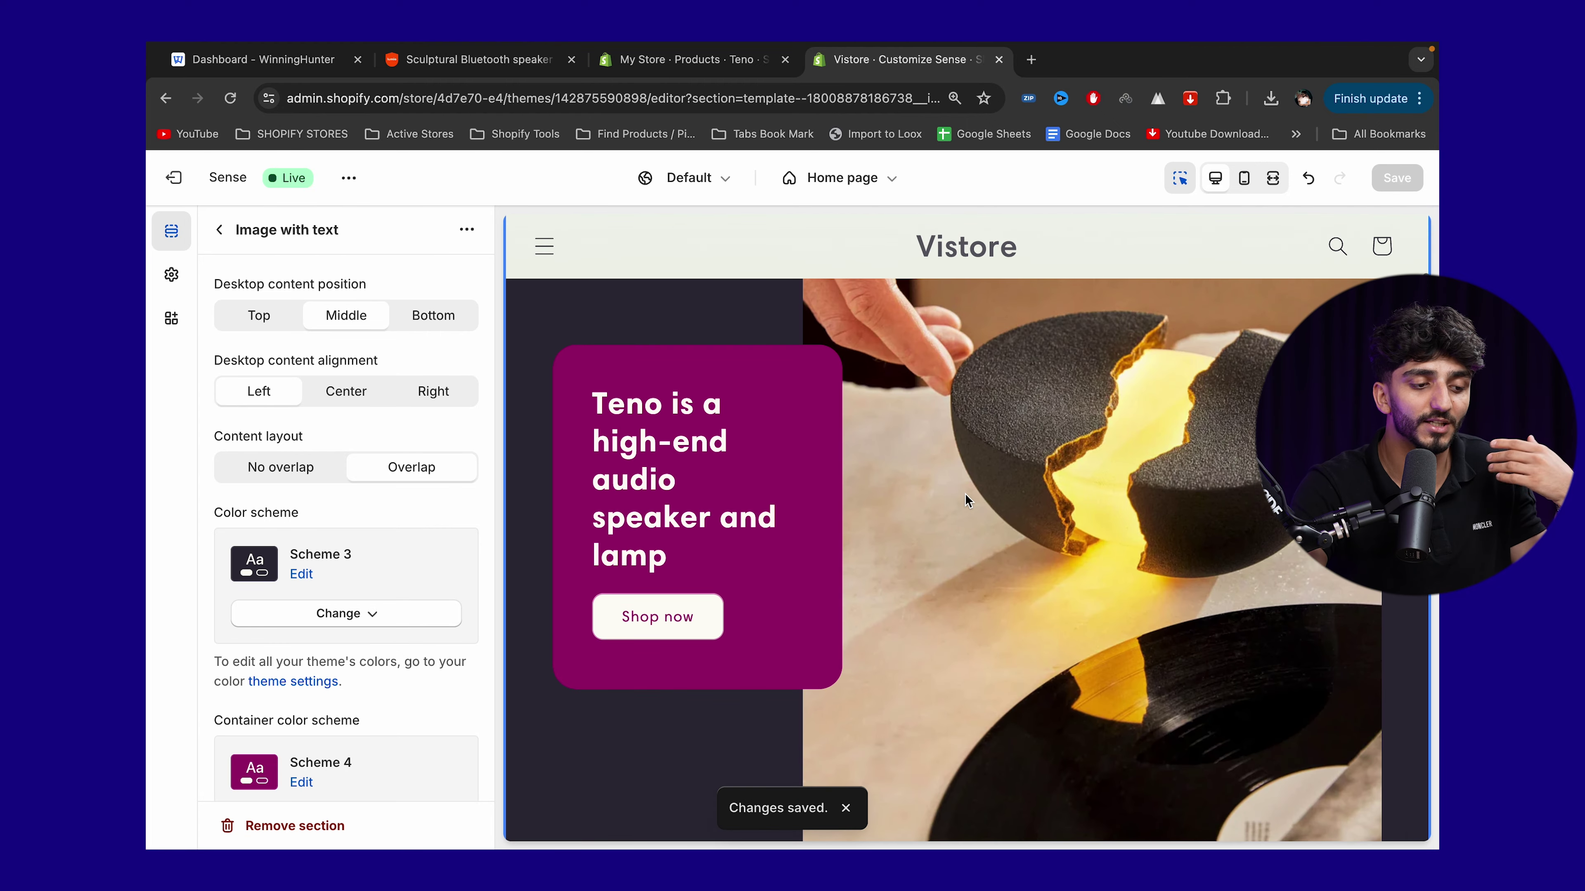